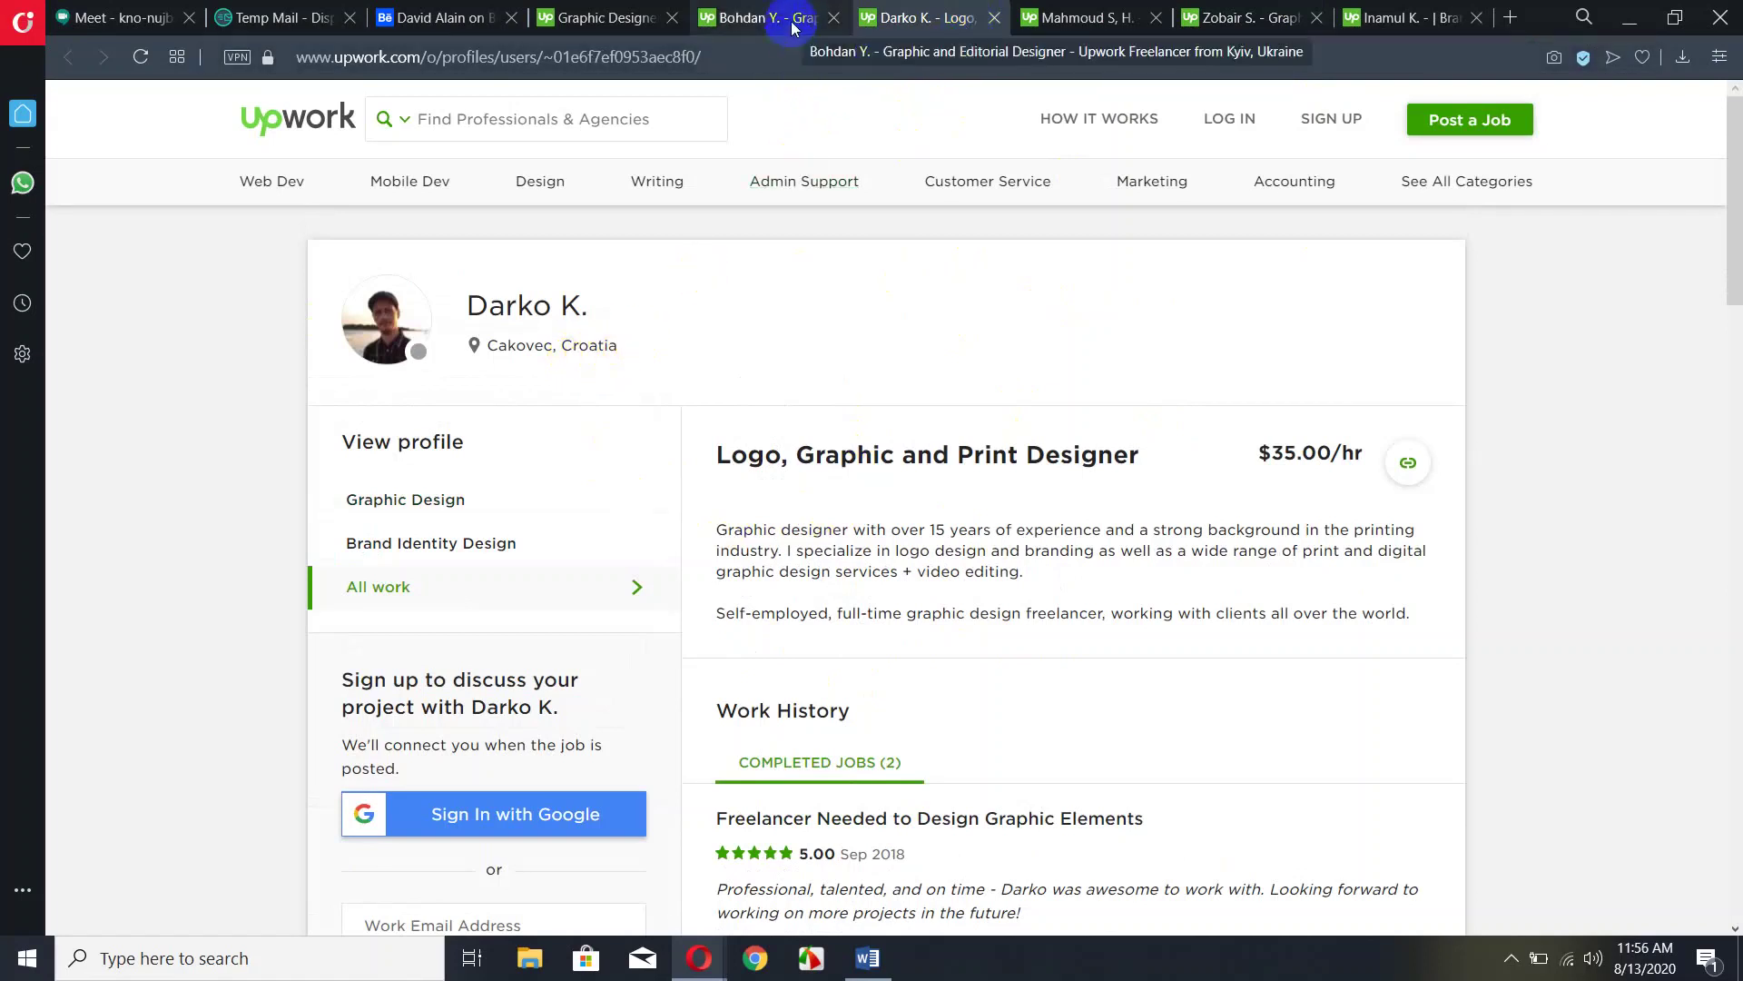
Step: Read the editorial designer's full profile description, then return to the graphic designer search results
click(780, 32)
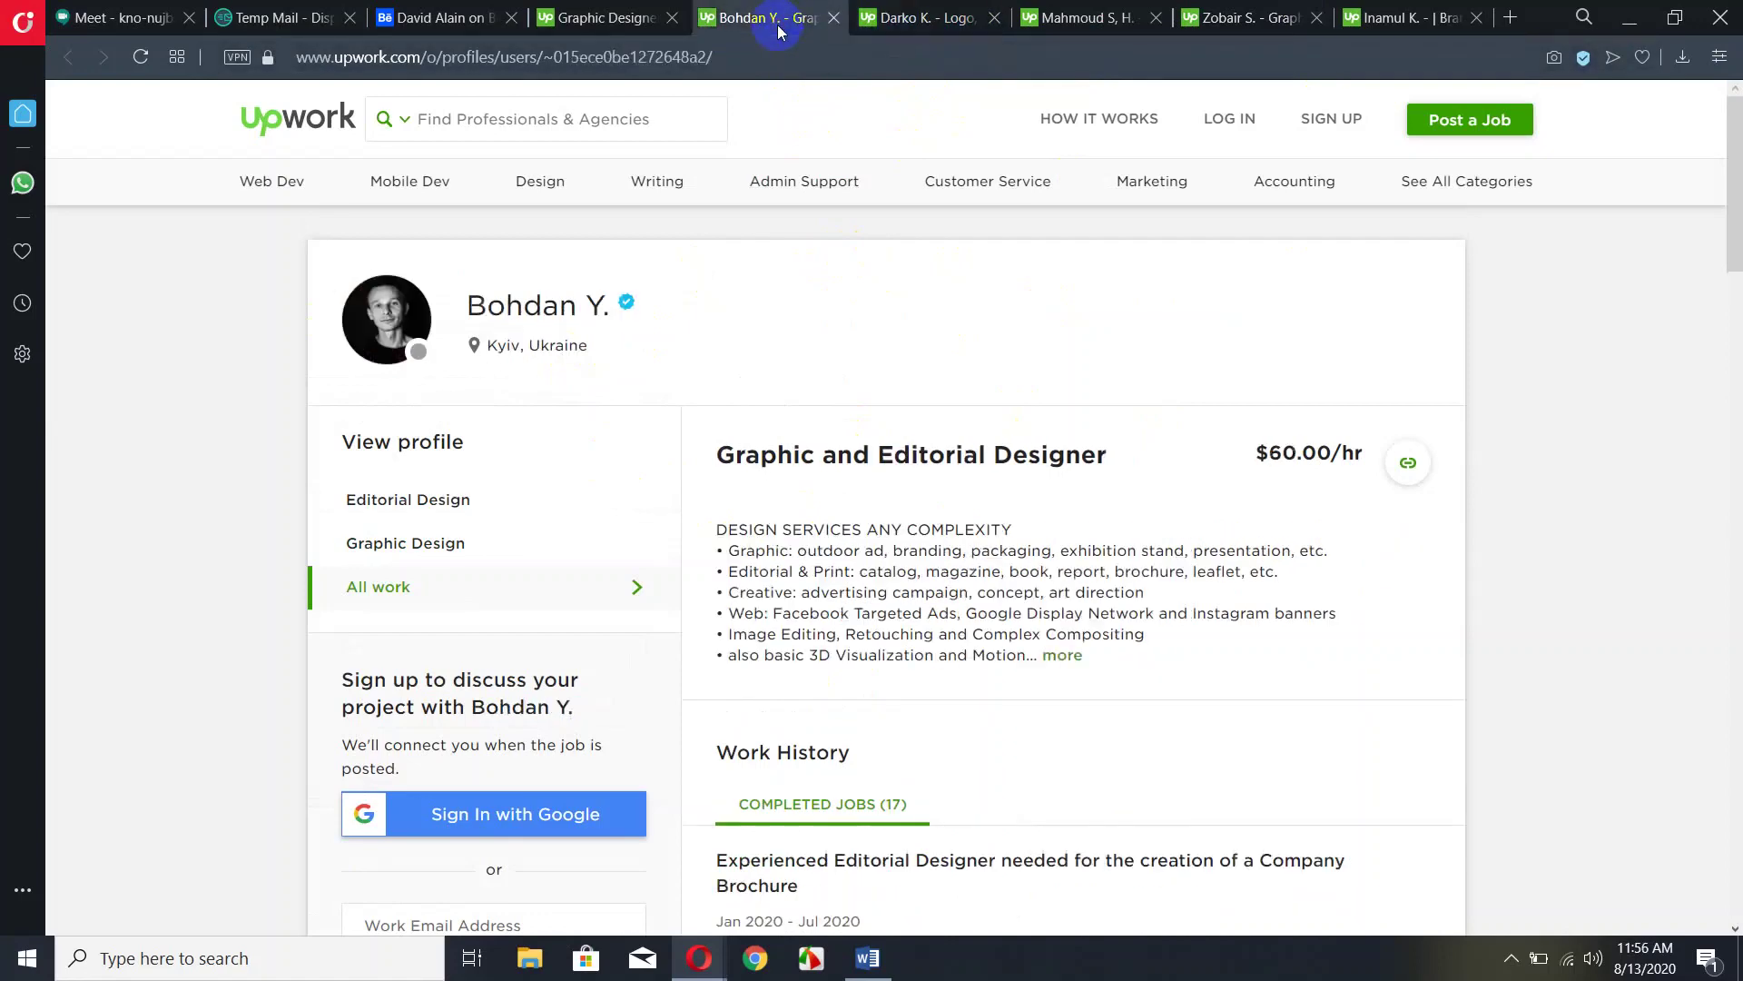
click(1068, 655)
scroll(1044, 663, down, 6)
scroll(938, 545, up, 5)
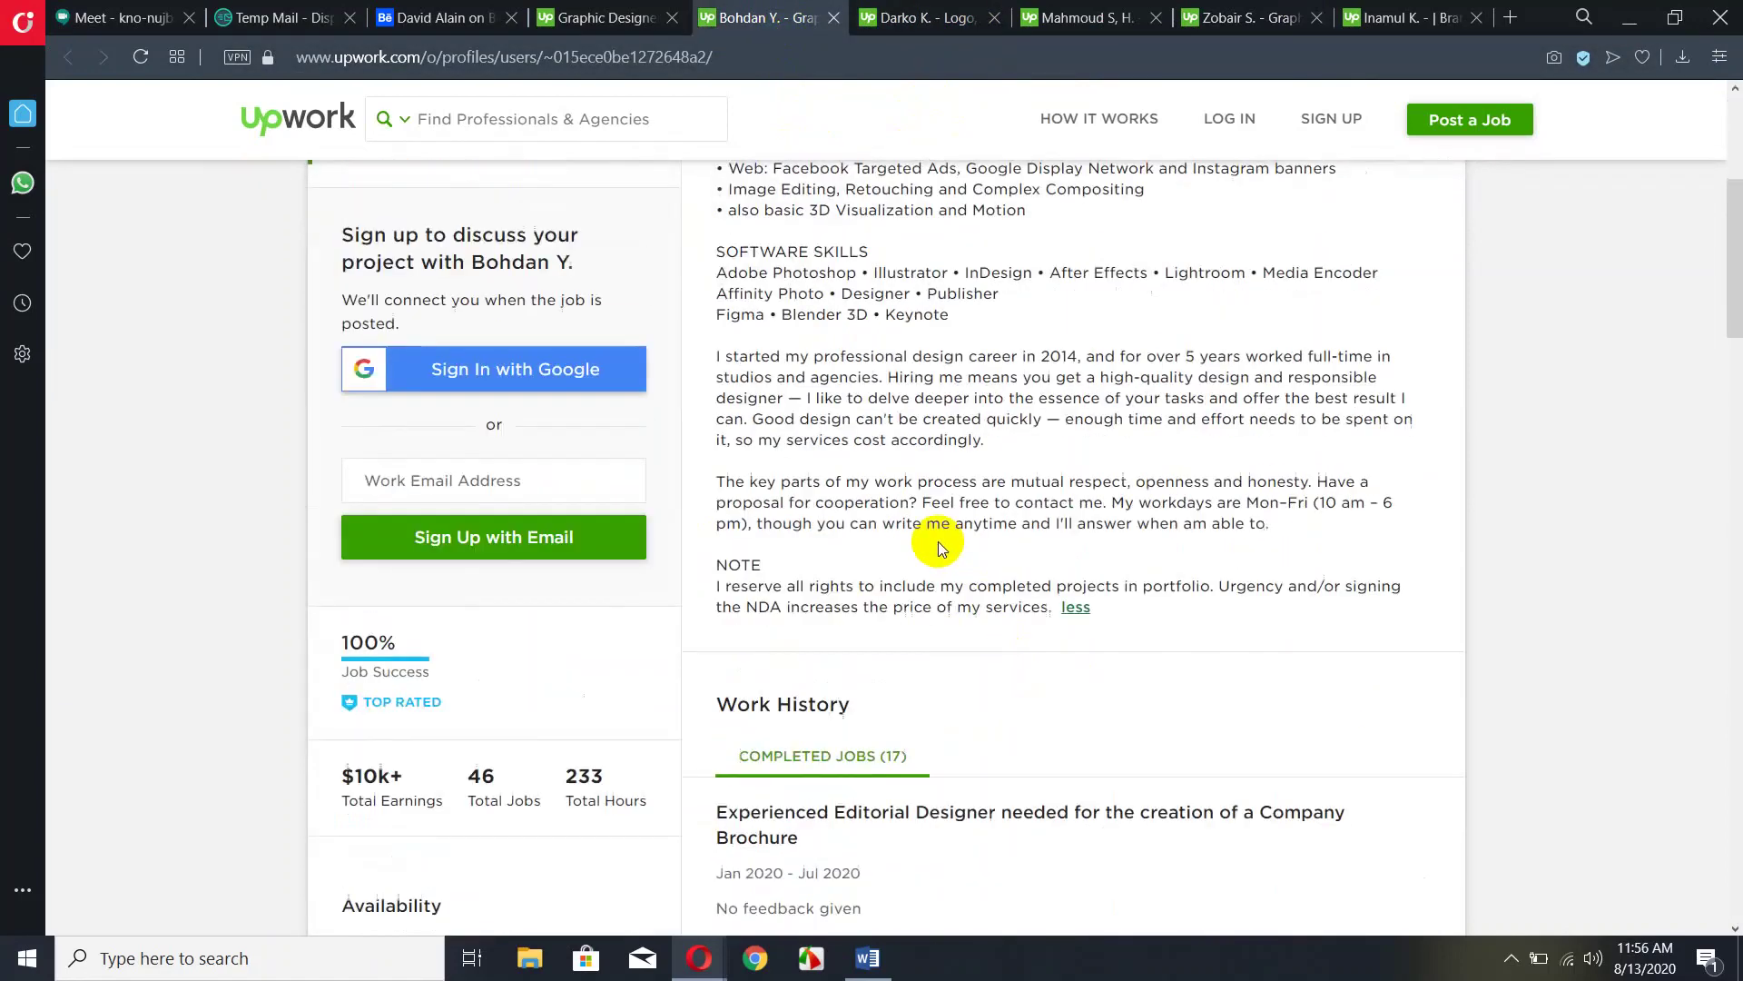
scroll(939, 545, down, 1)
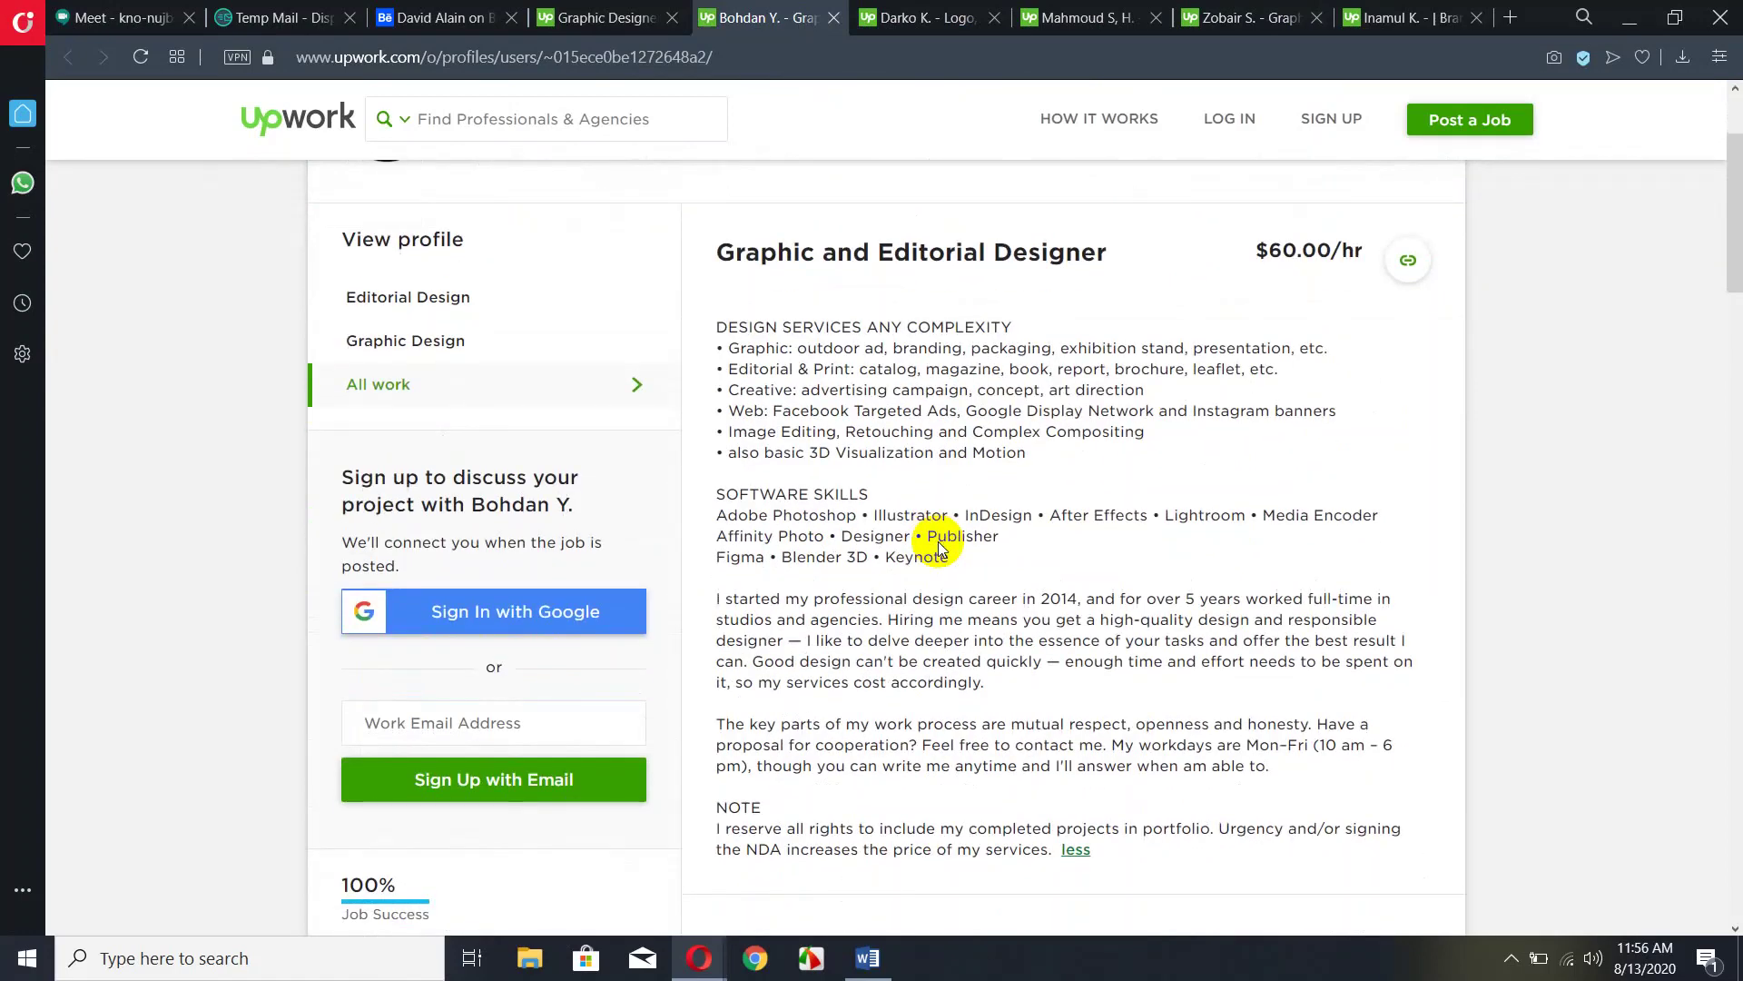
click(581, 26)
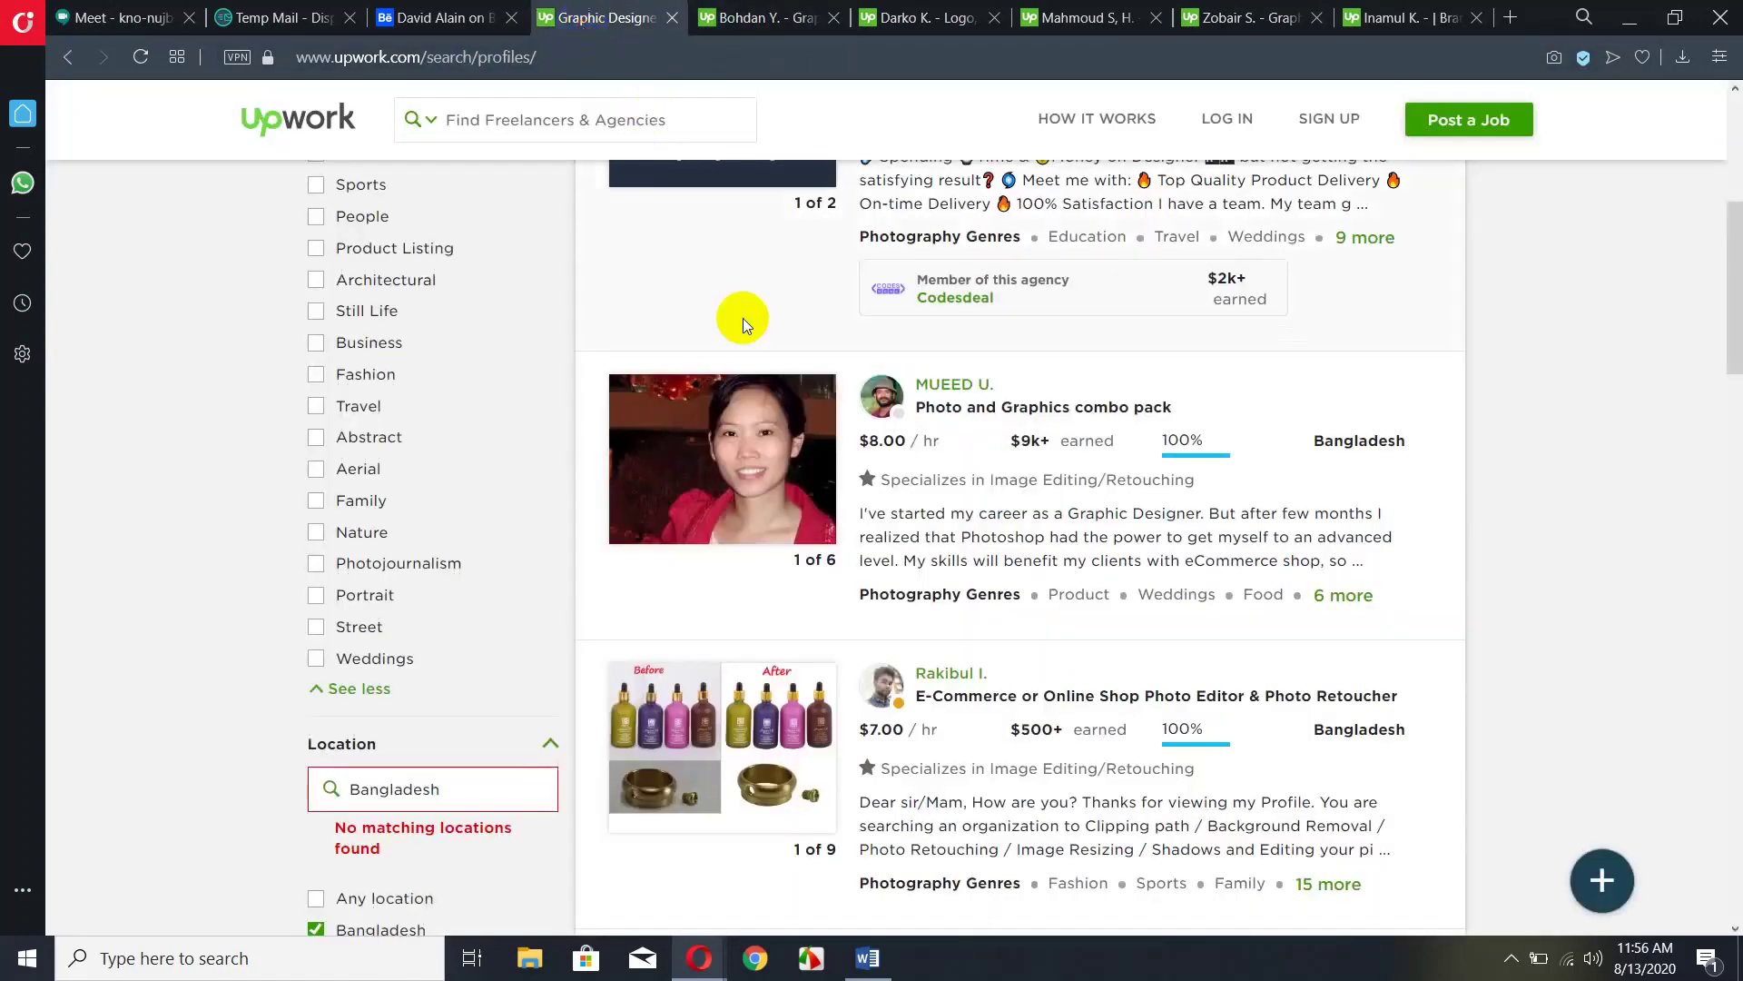
scroll(888, 381, up, 5)
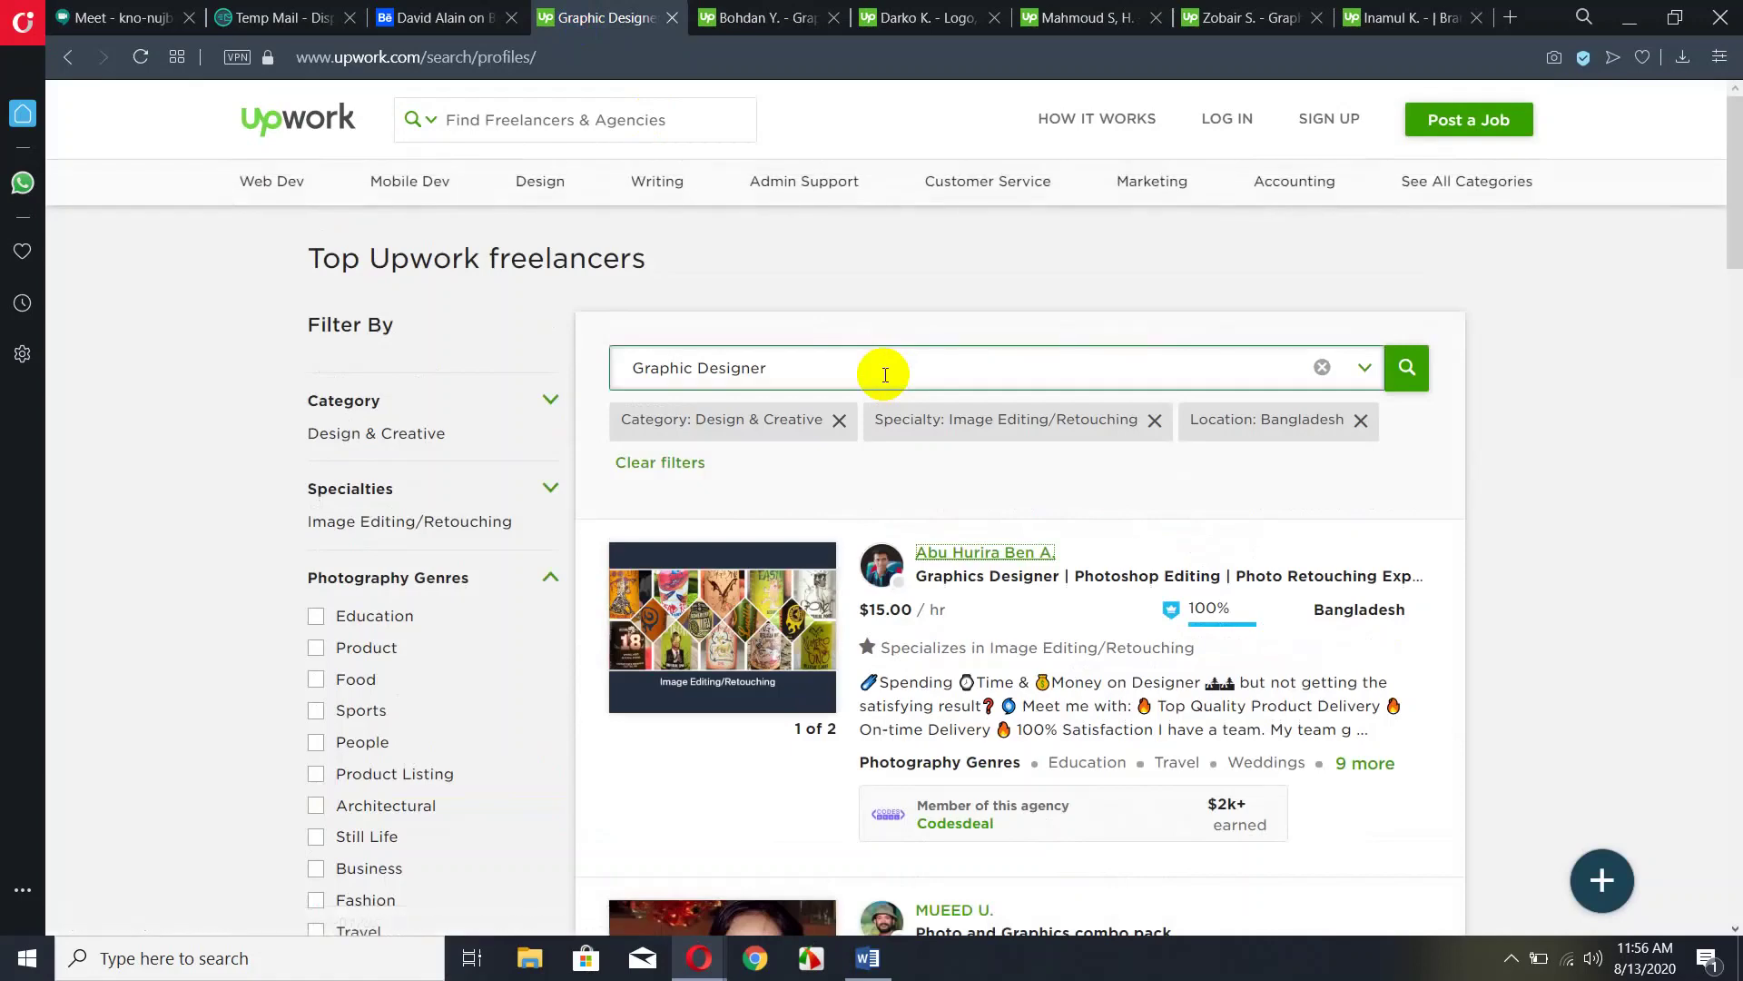
Step: Copy the 'I work hard…' high-quality designs sentence from the top-rated designer's profile
click(1264, 18)
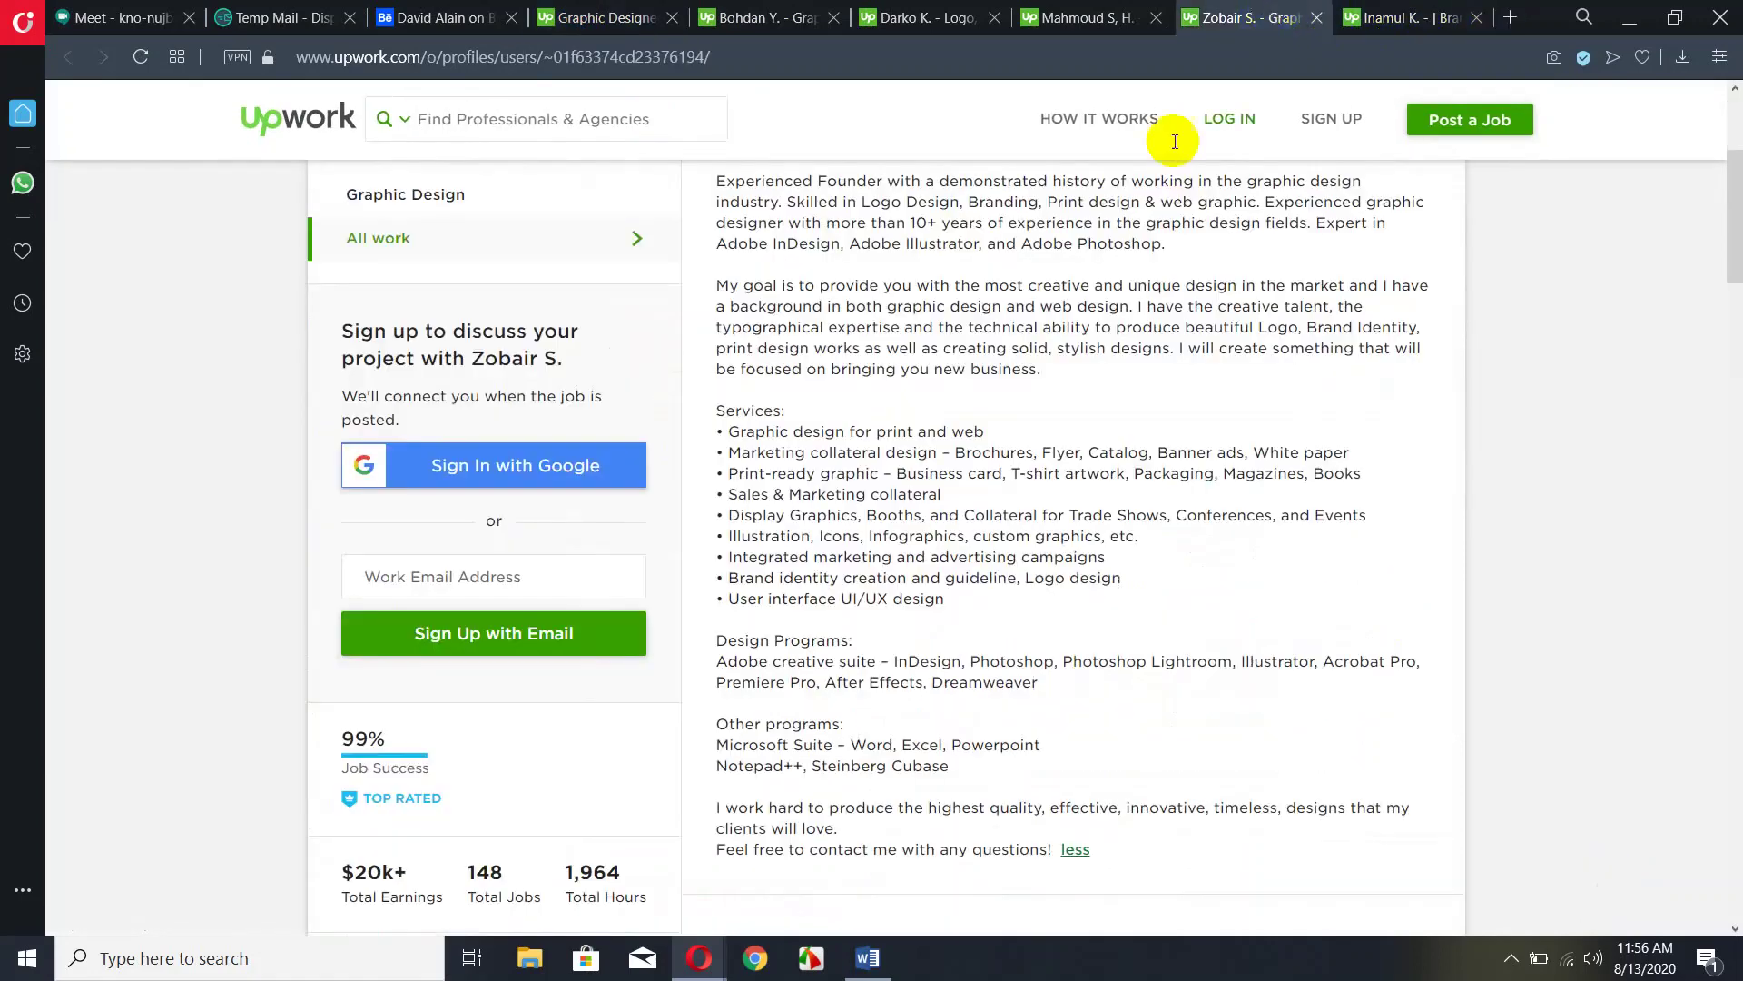
scroll(955, 524, up, 5)
scroll(955, 524, down, 10)
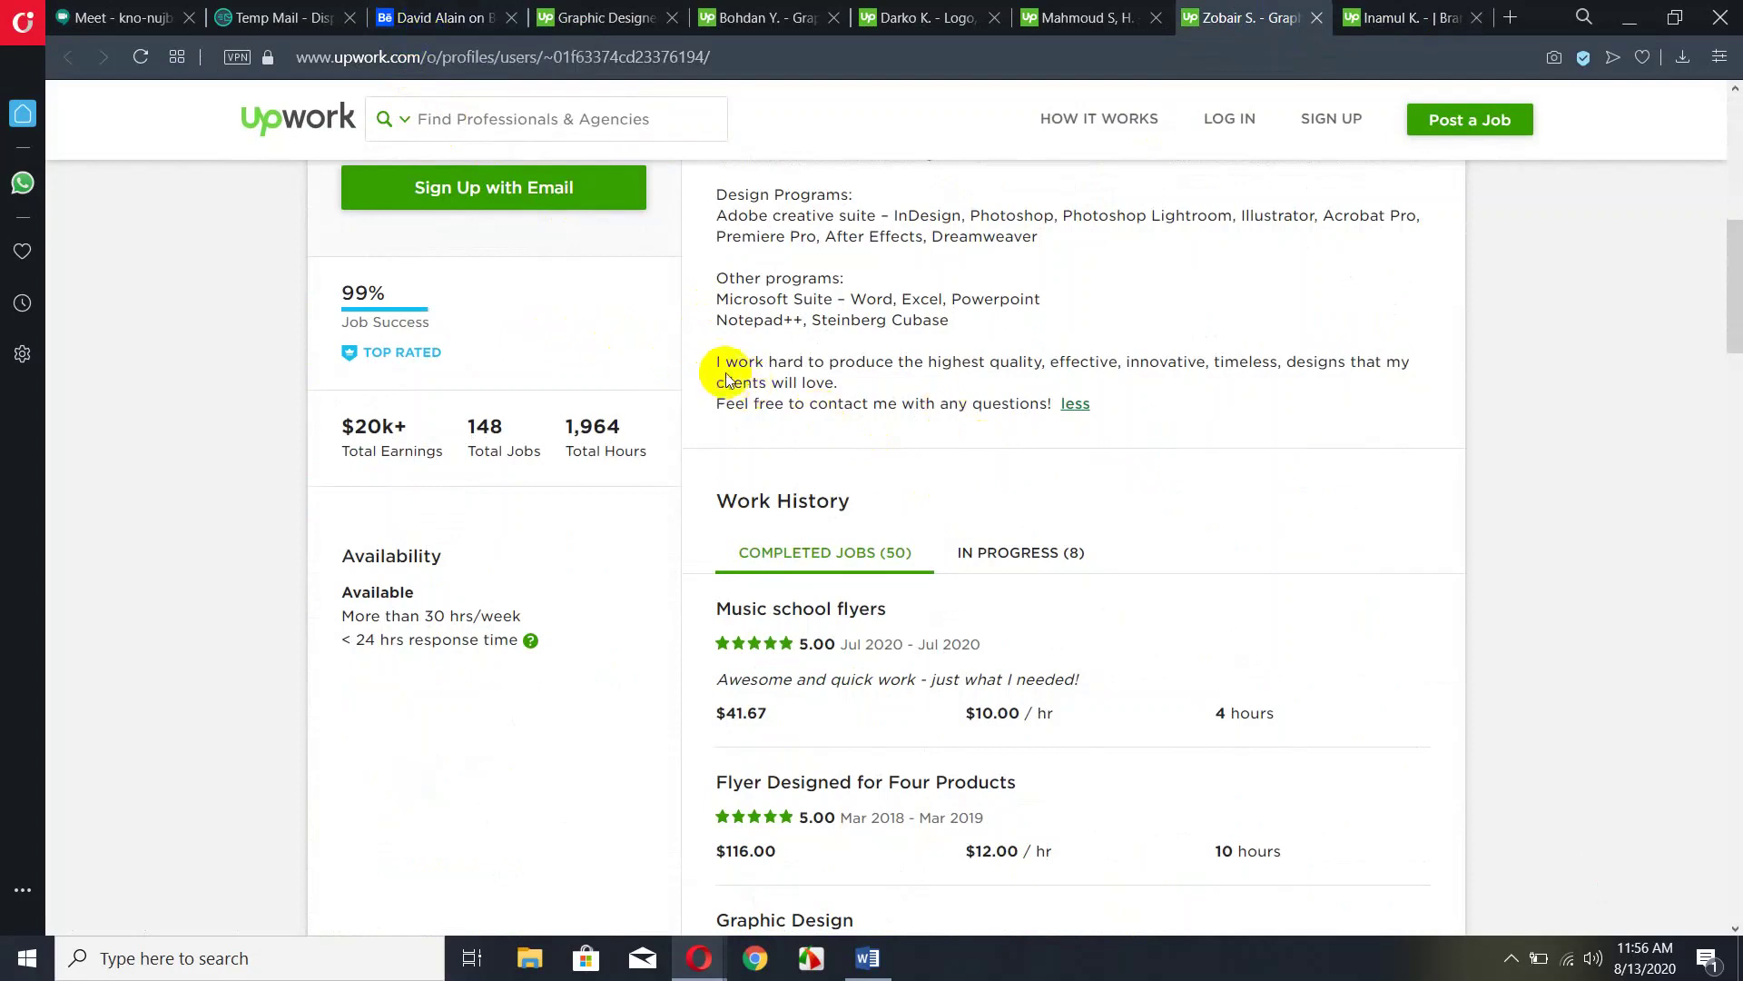
drag(718, 365, 919, 382)
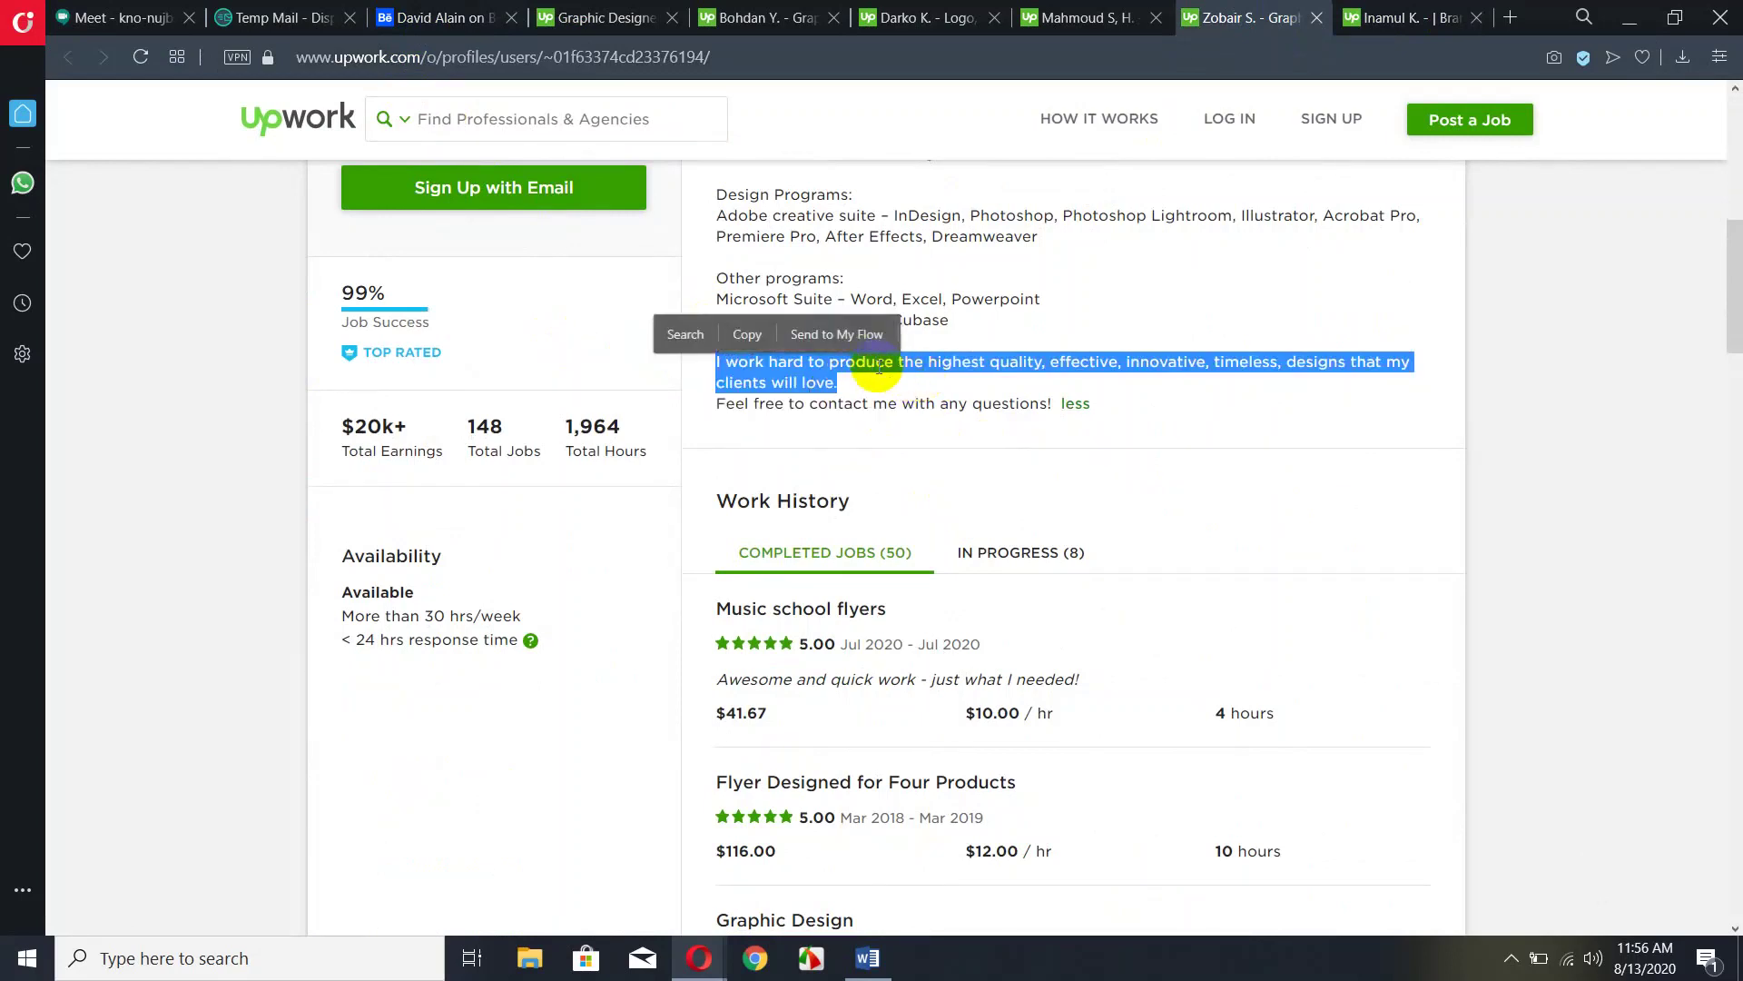
click(759, 335)
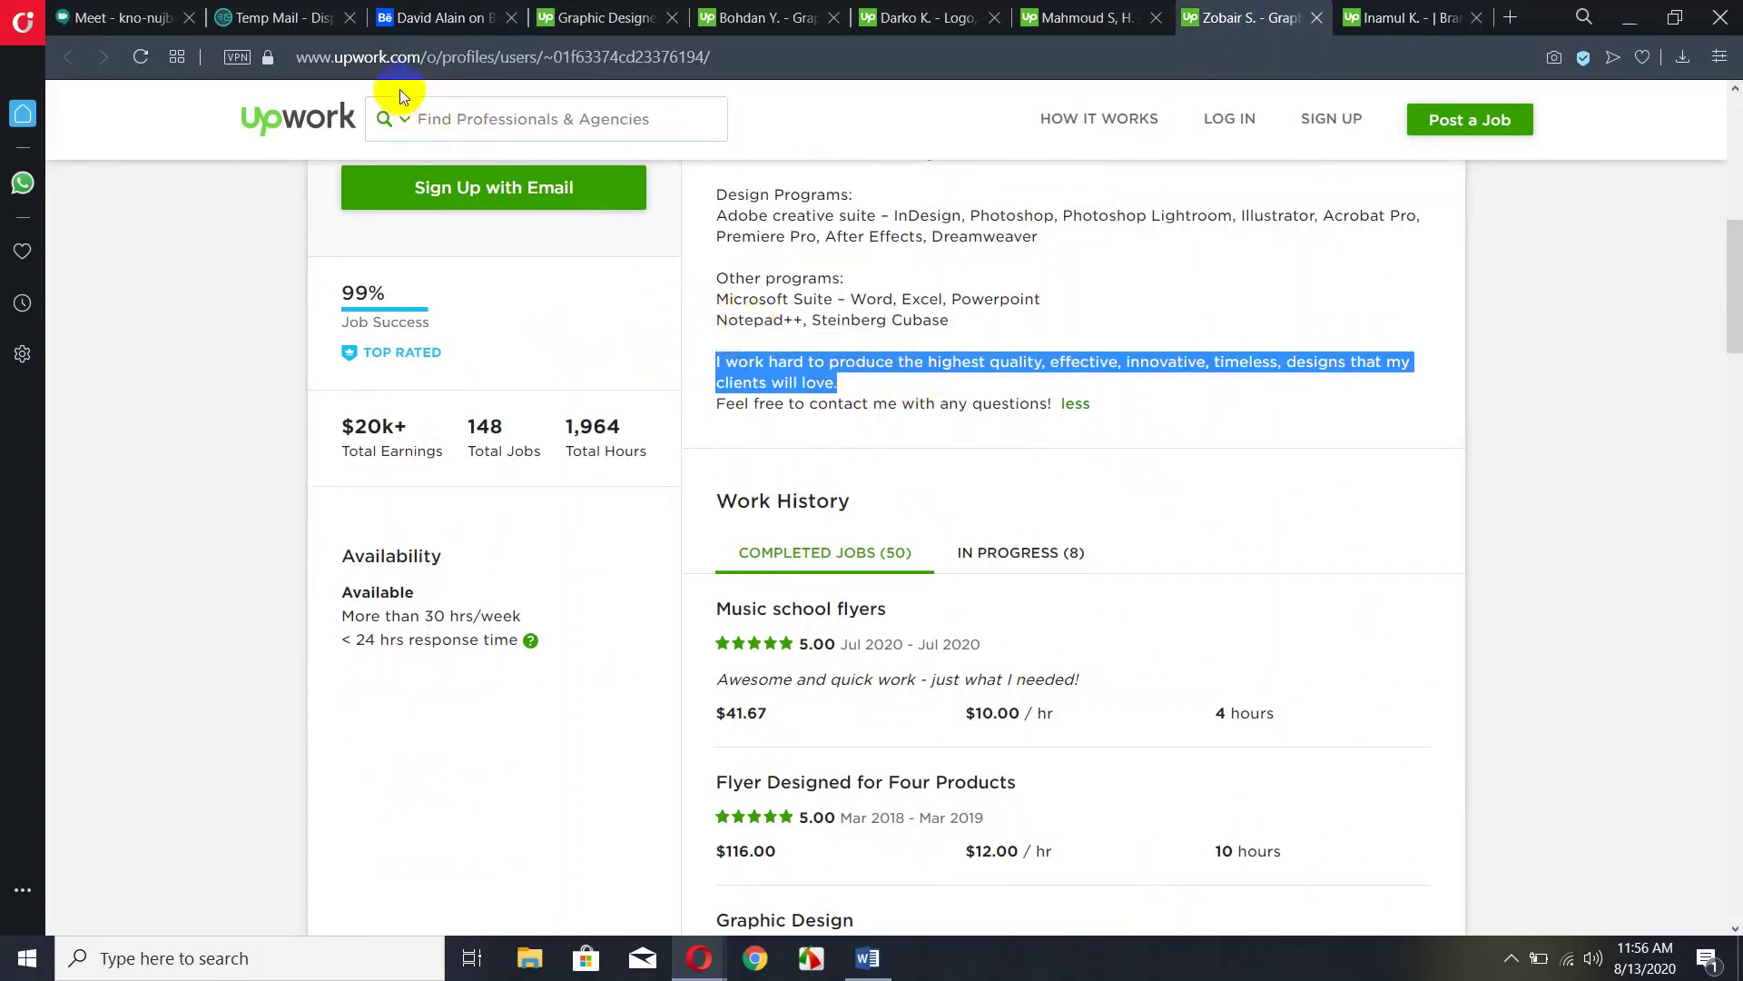
click(429, 22)
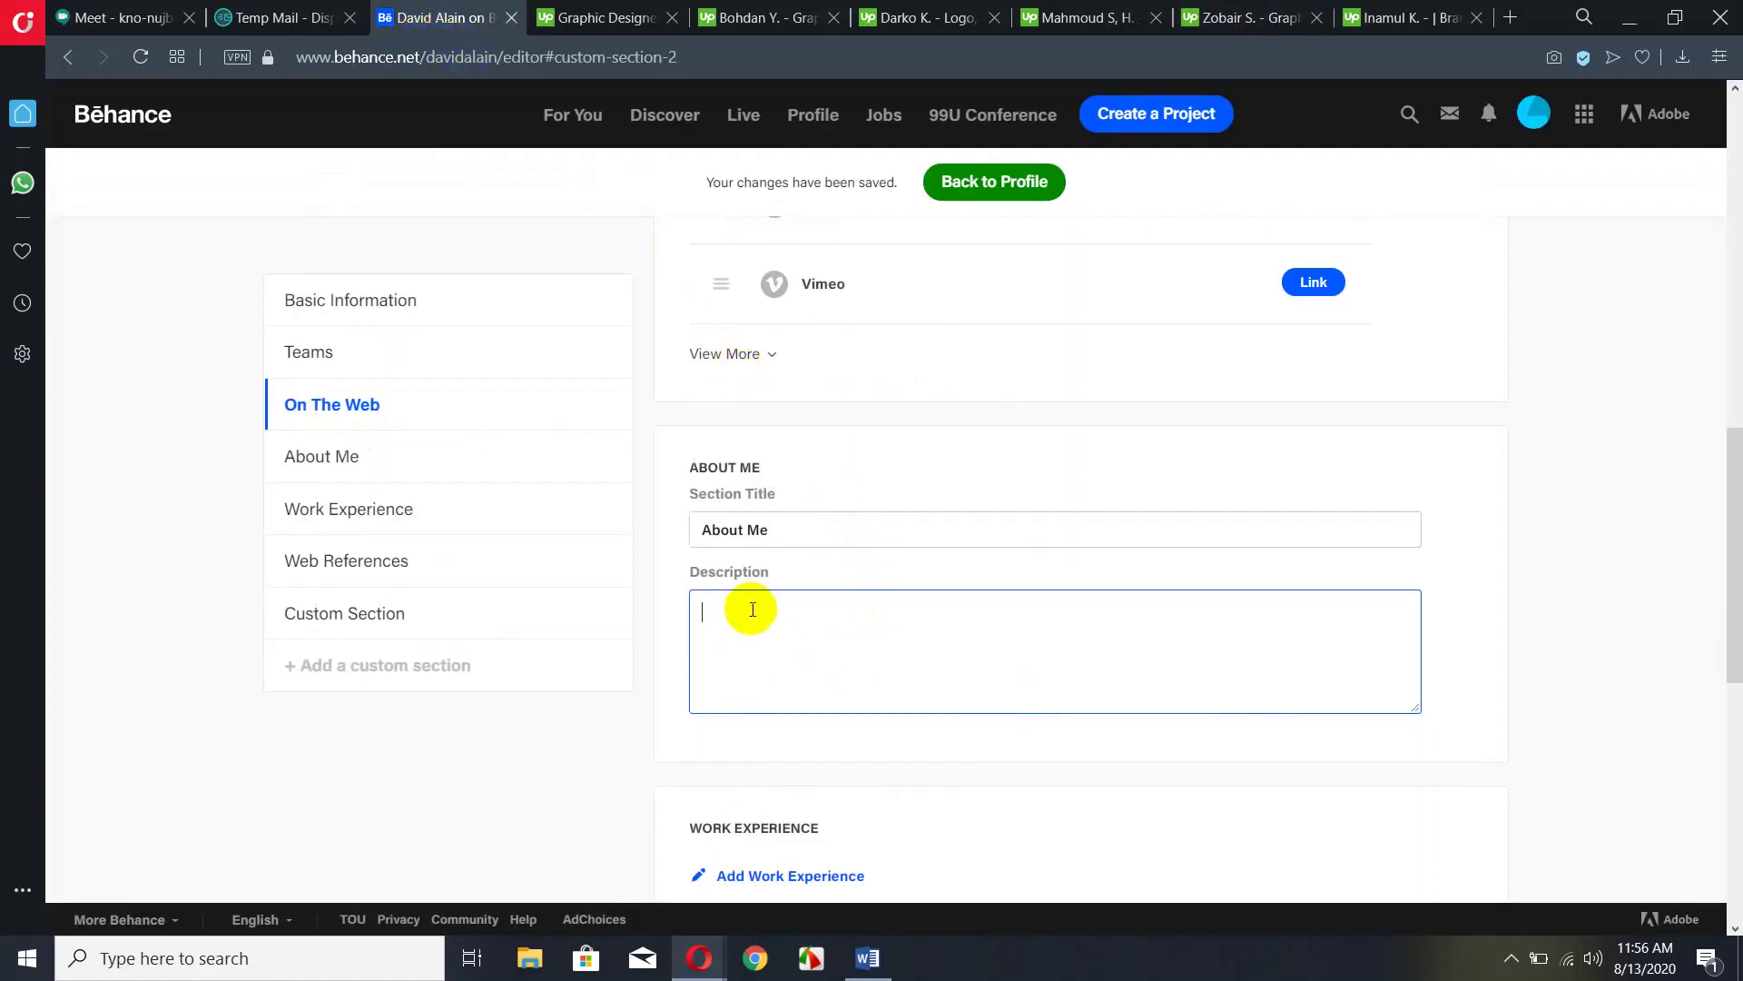
Step: Paste the copied sentence about high-quality, timeless designs into the About Me Description box
right_click(708, 610)
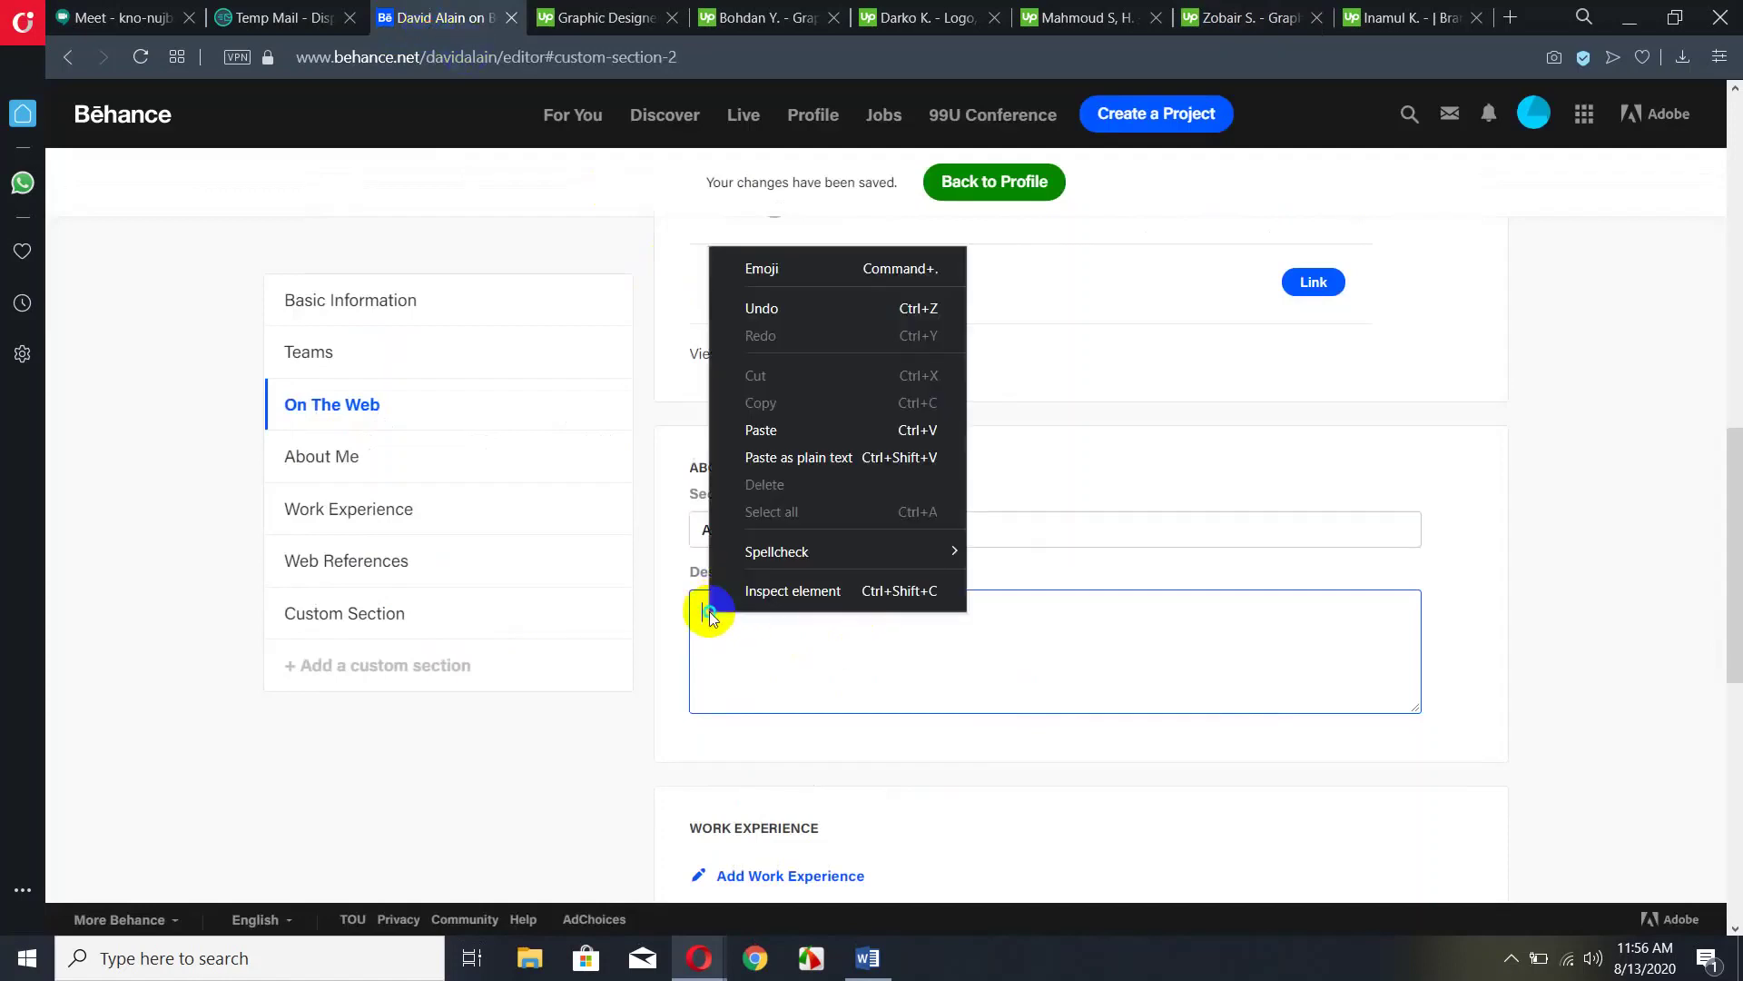
click(768, 430)
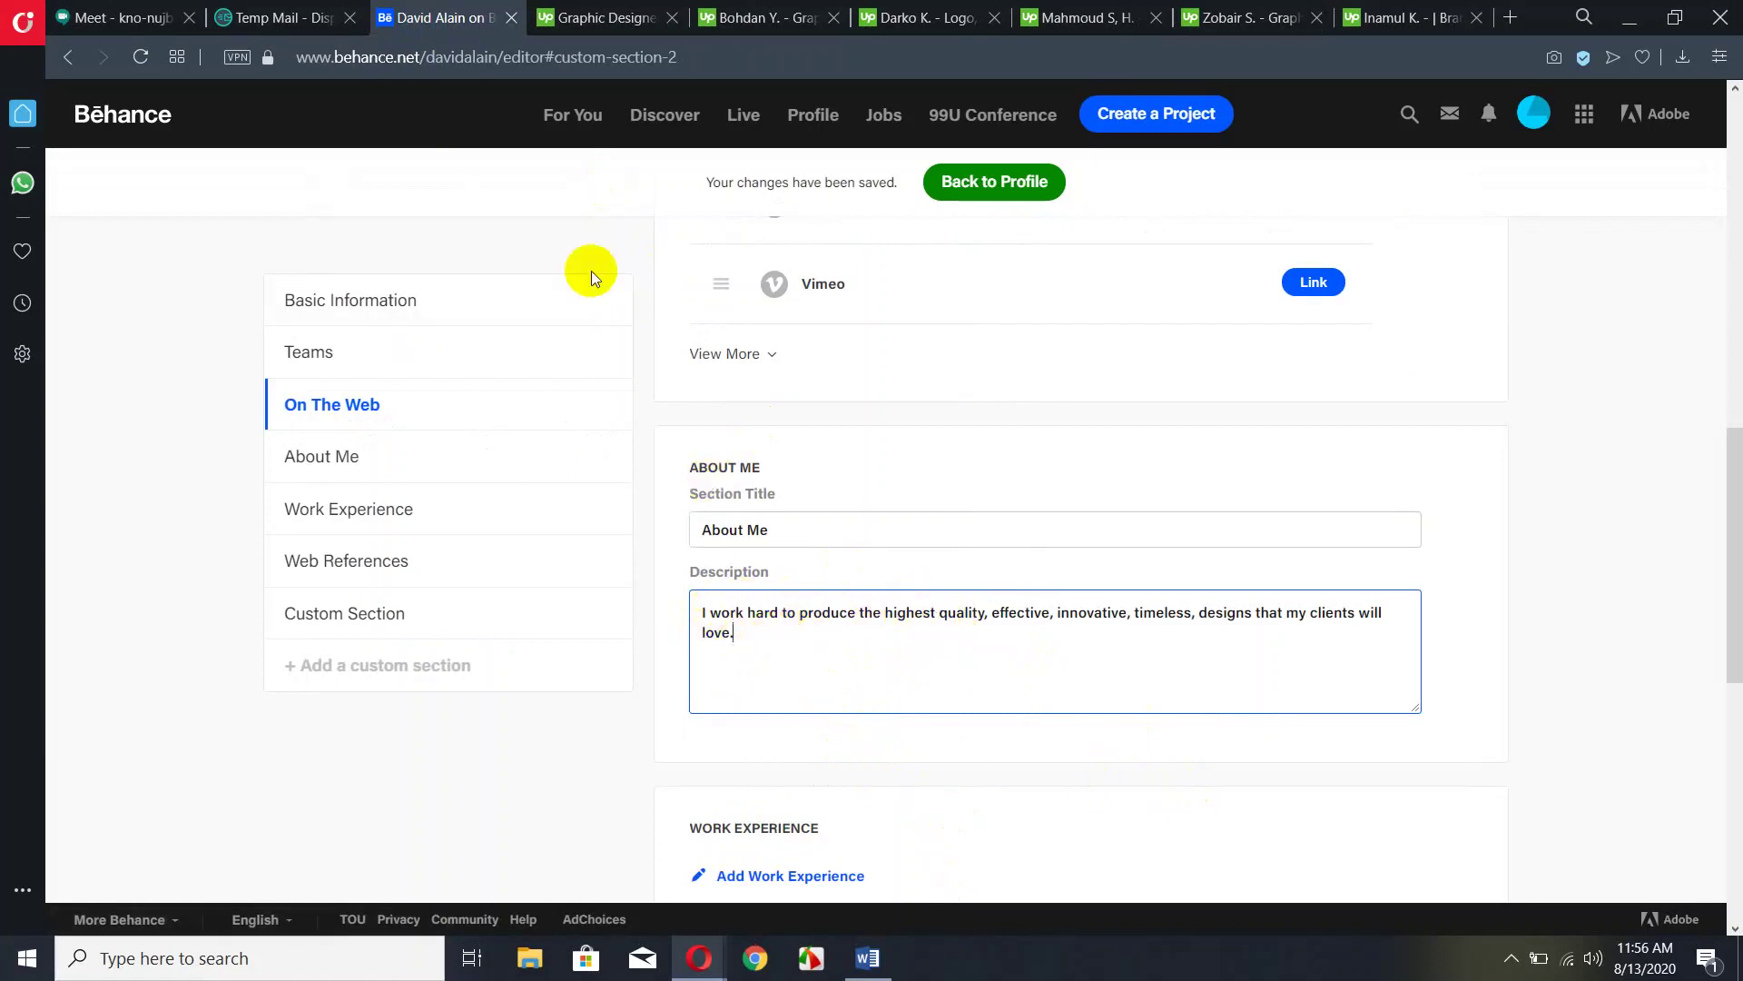
Step: Copy the logo designer's whole description about 15 years of print and branding experience
click(605, 22)
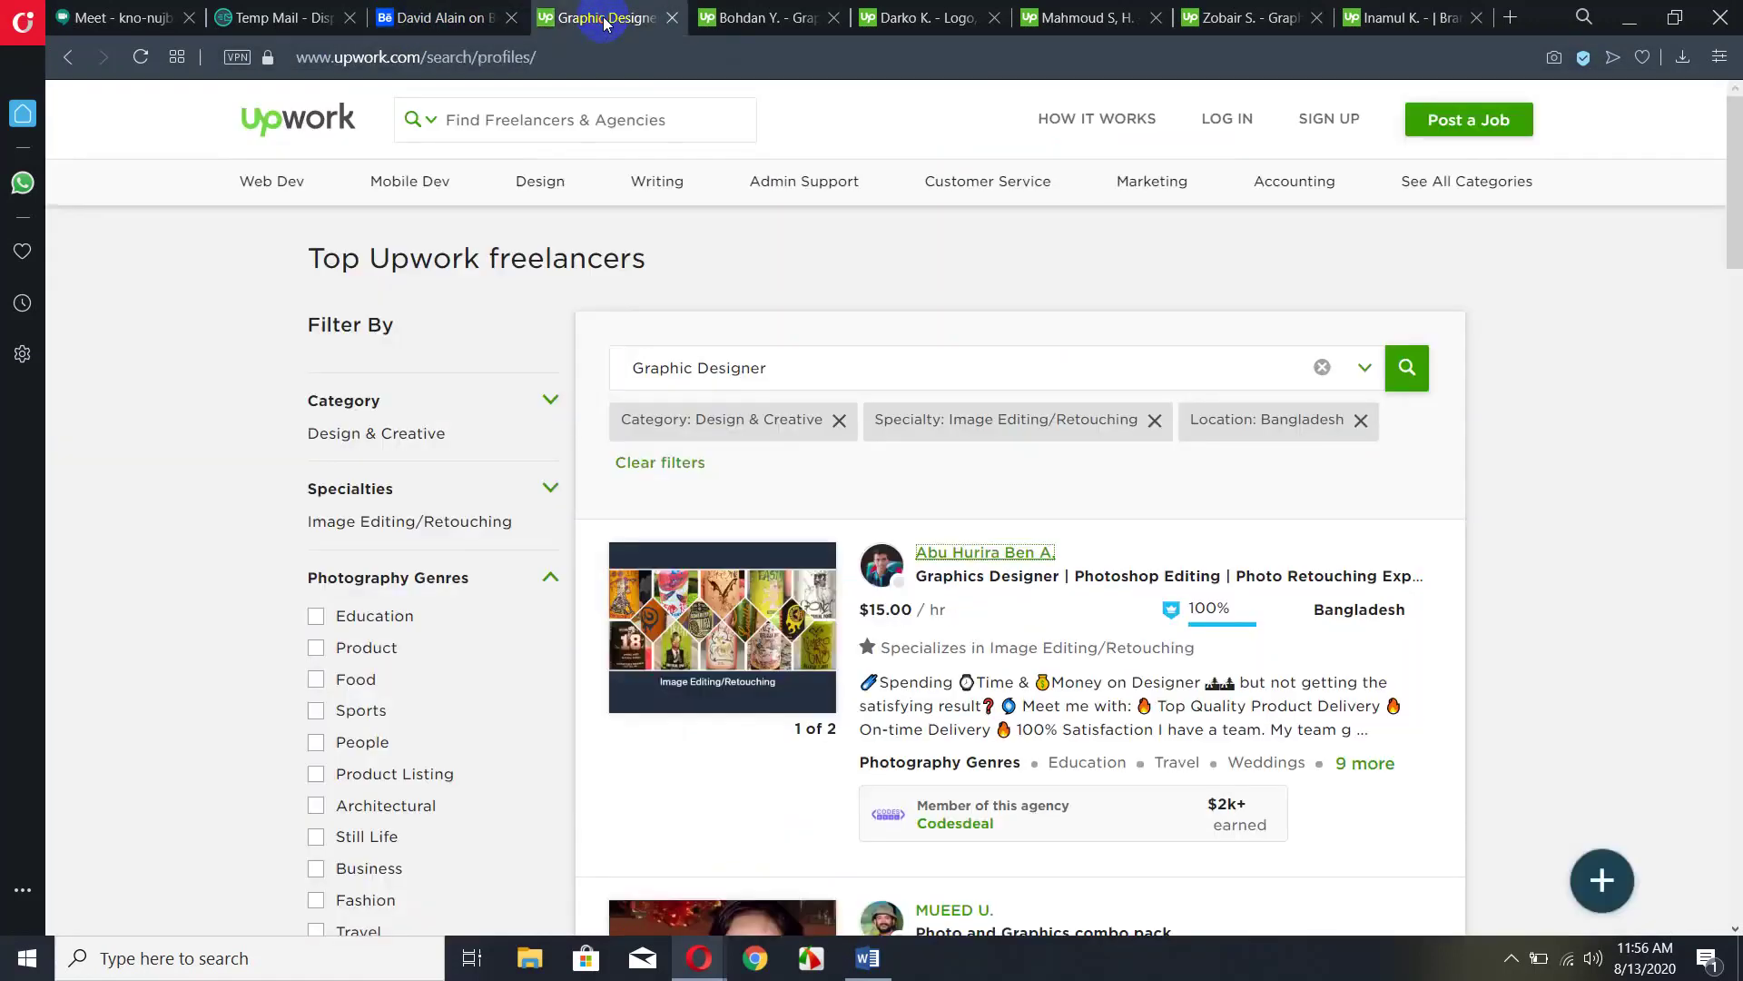
click(761, 20)
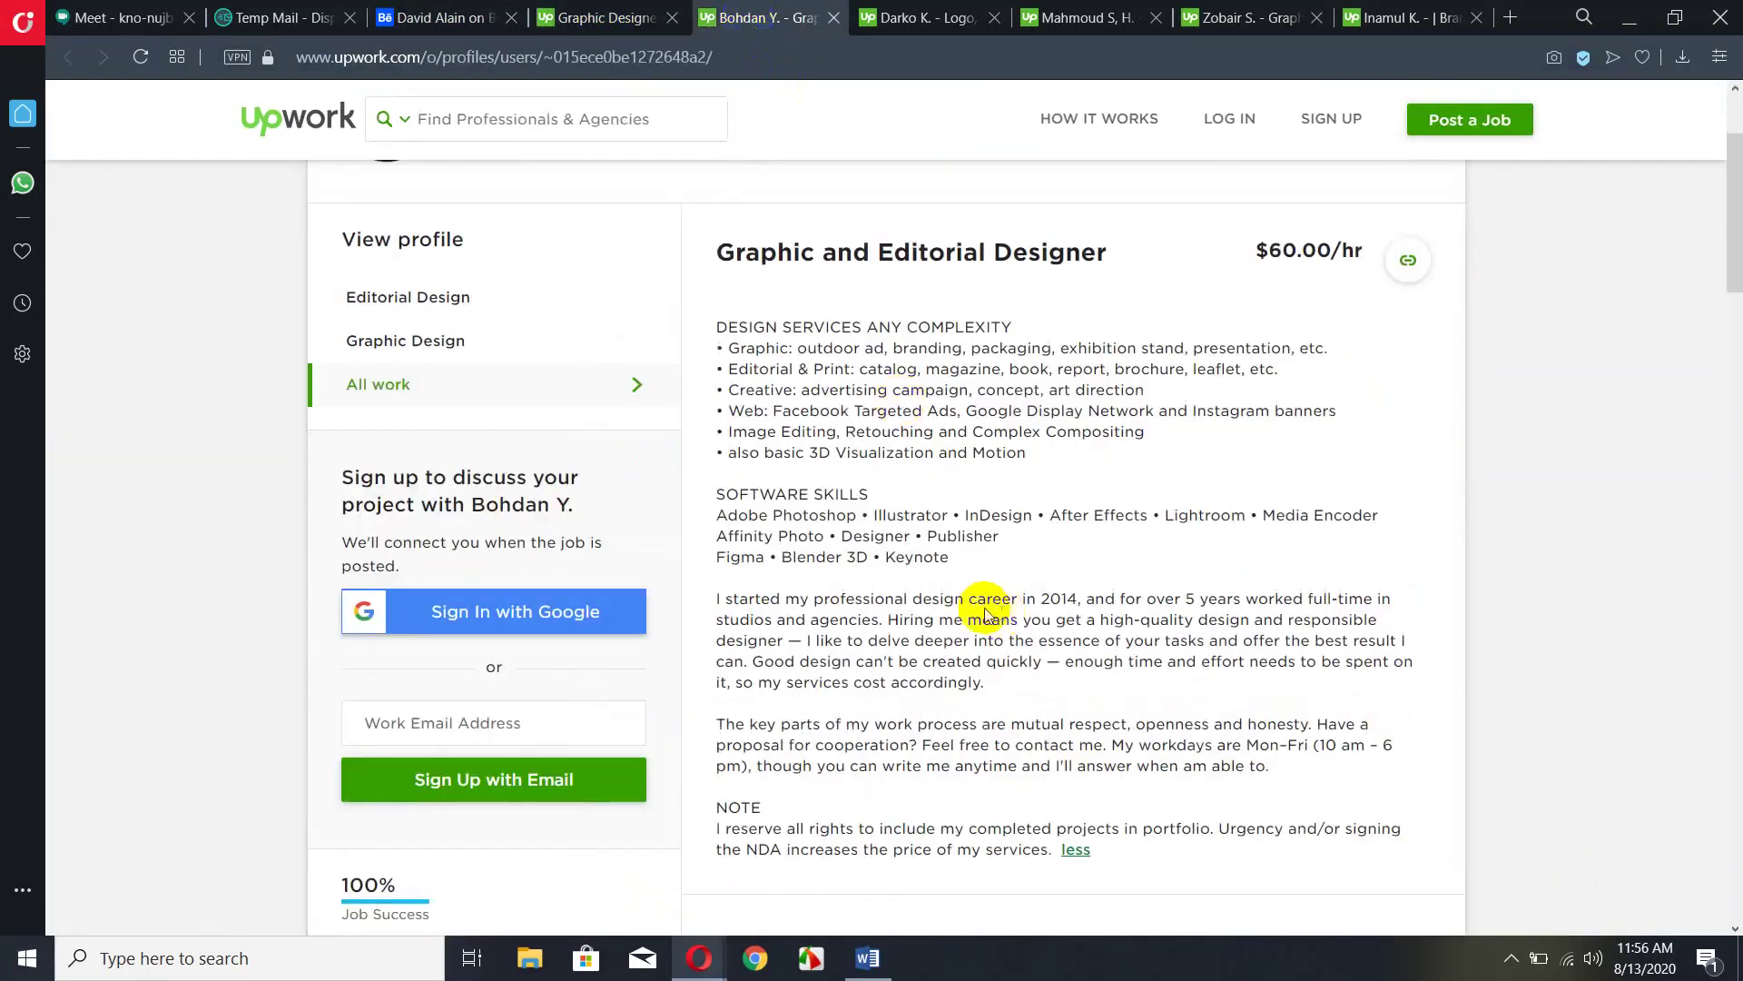
click(919, 18)
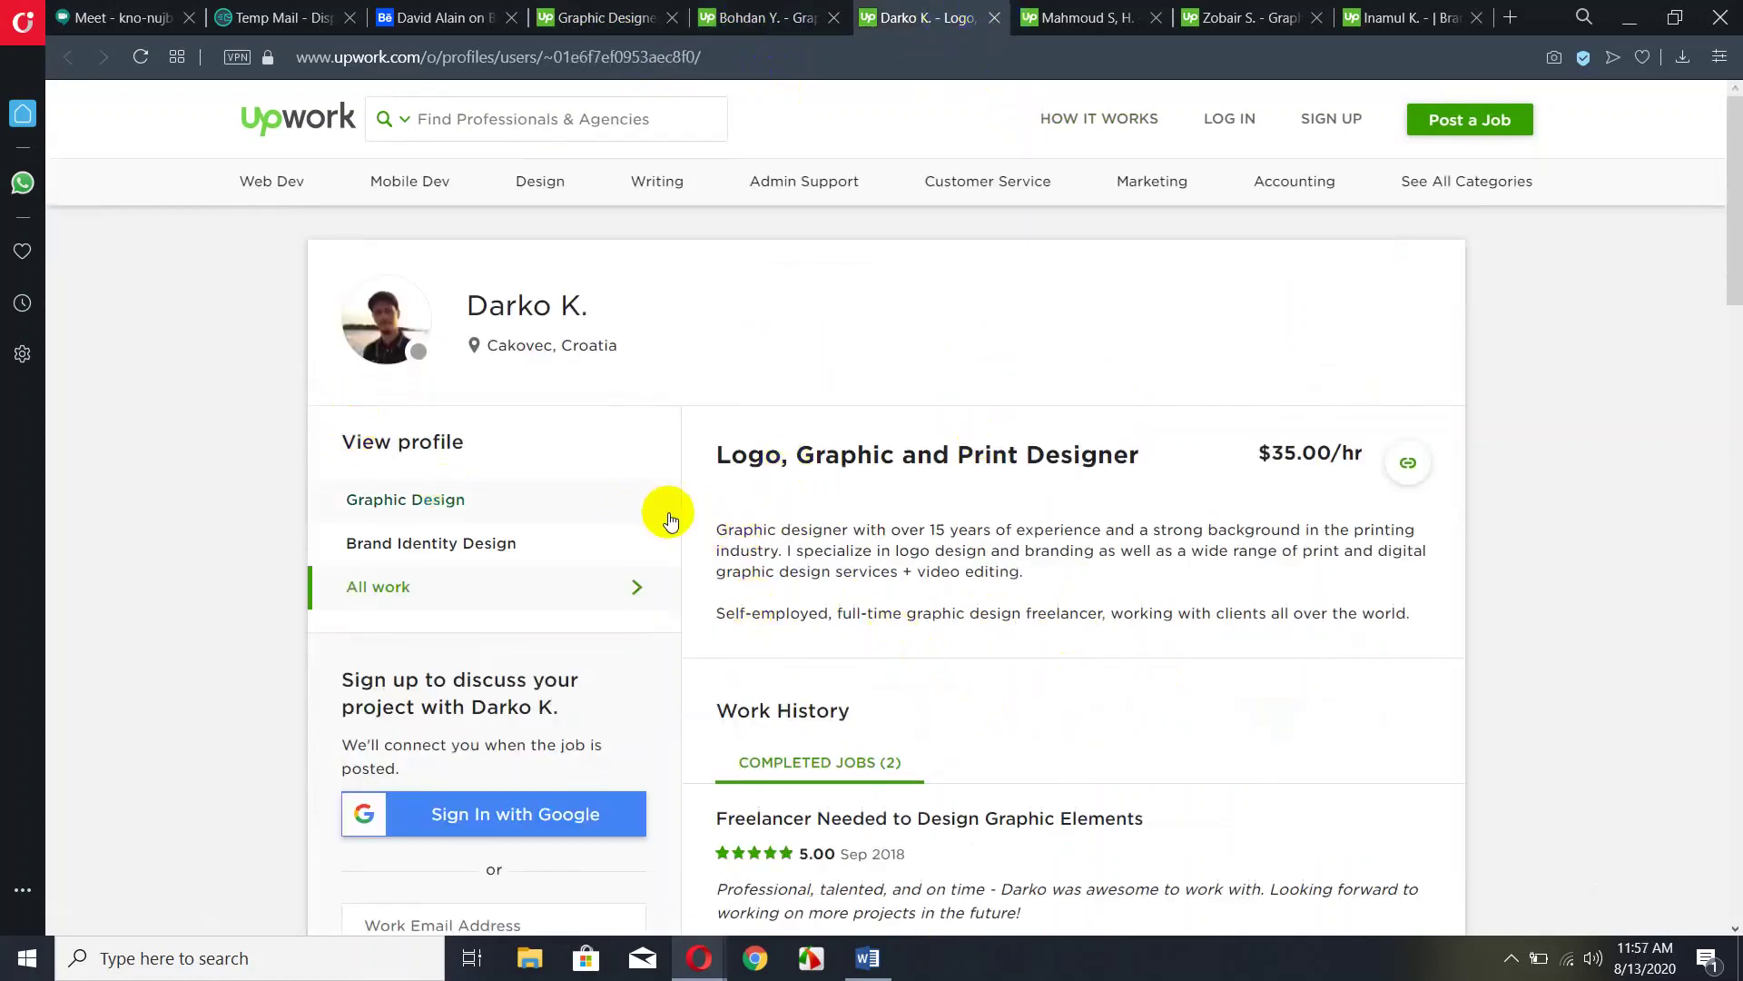
drag(716, 527, 1452, 607)
key(ctrl+c)
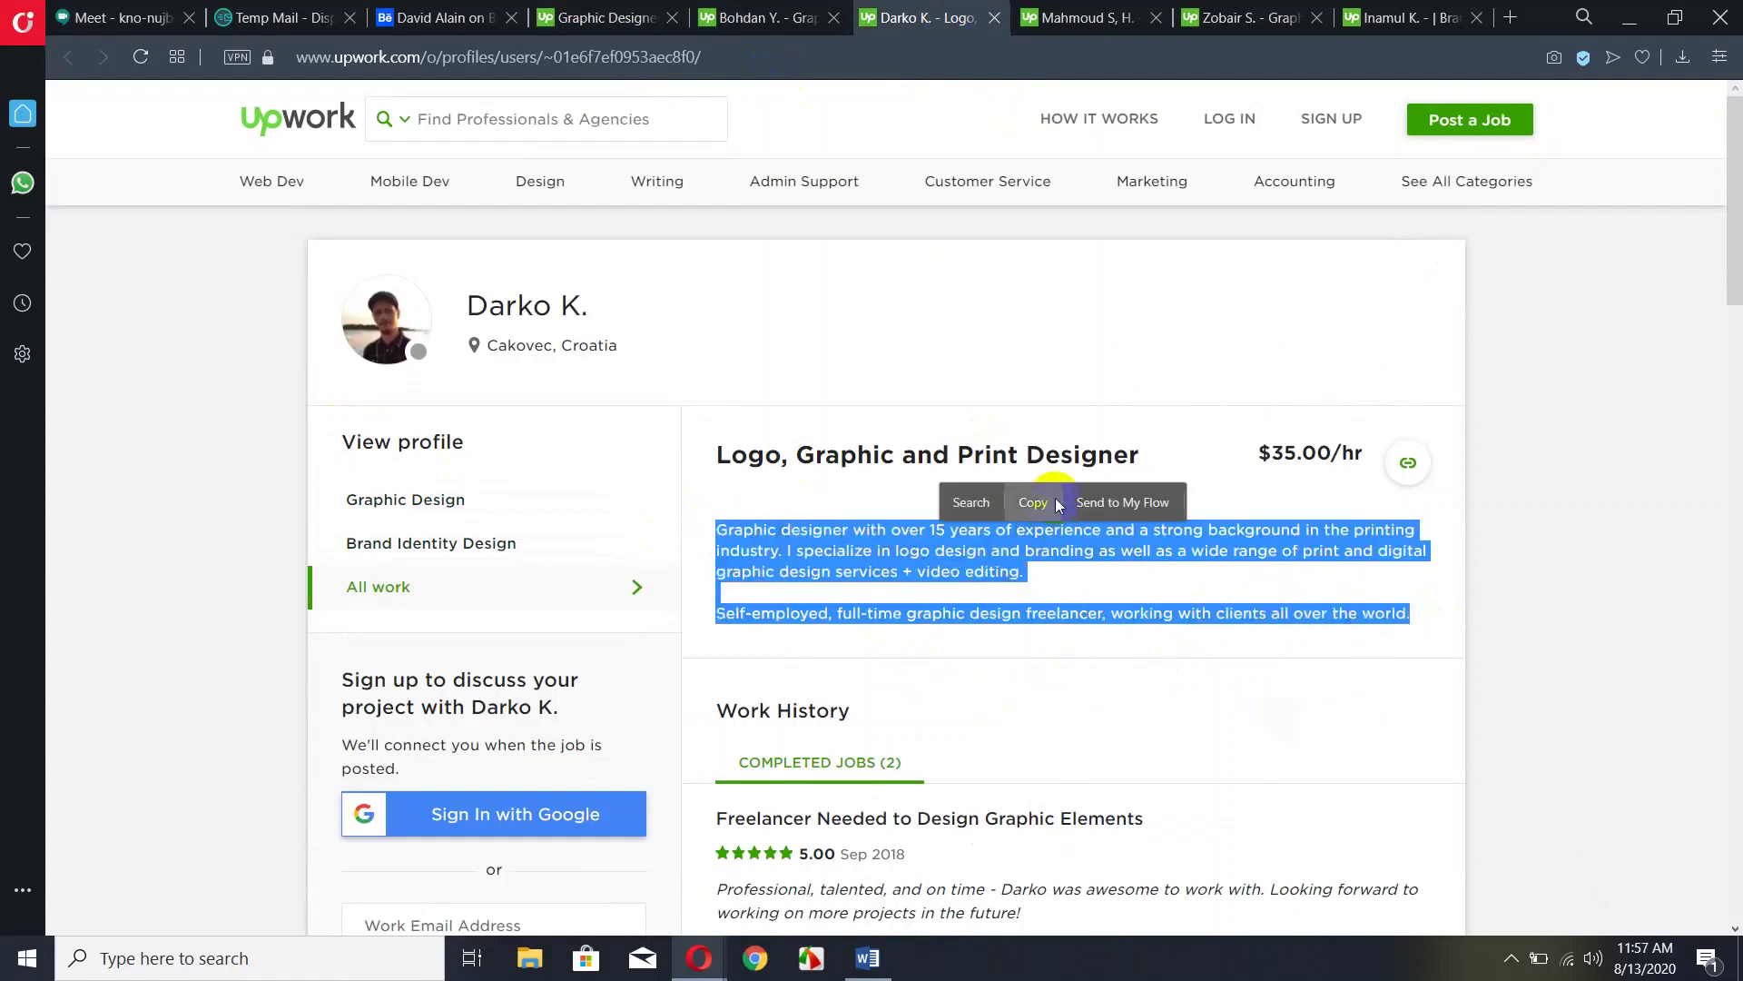
click(1043, 500)
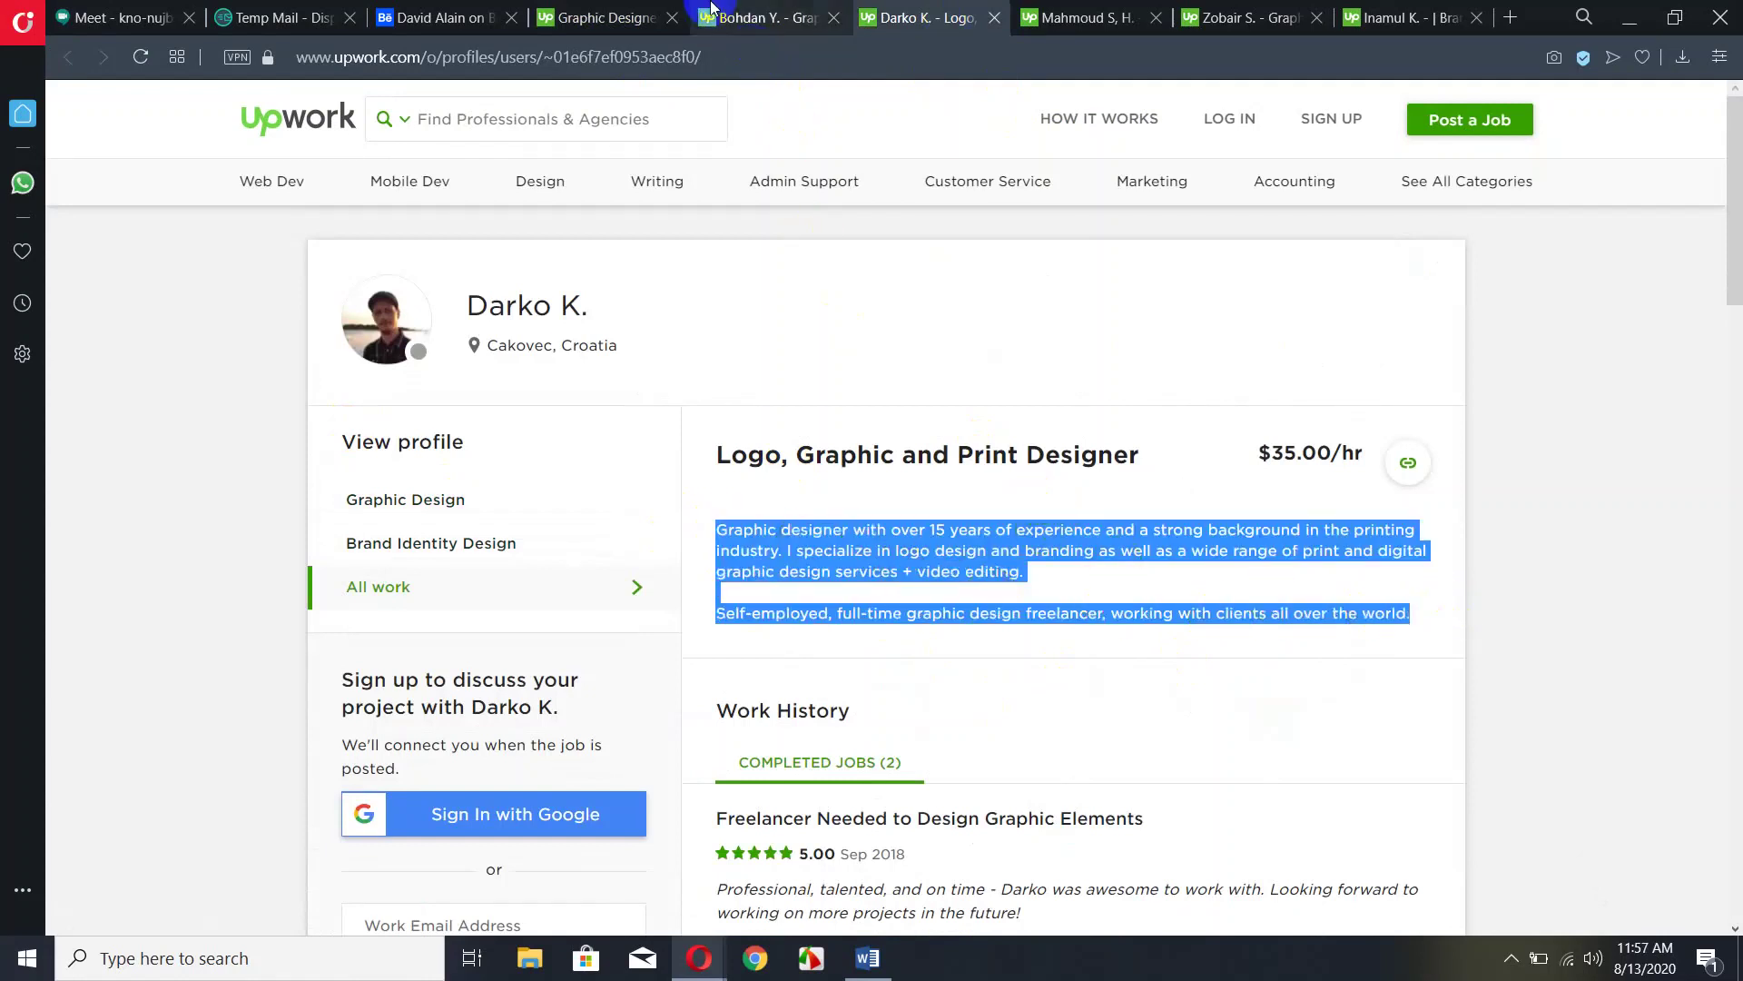
click(436, 17)
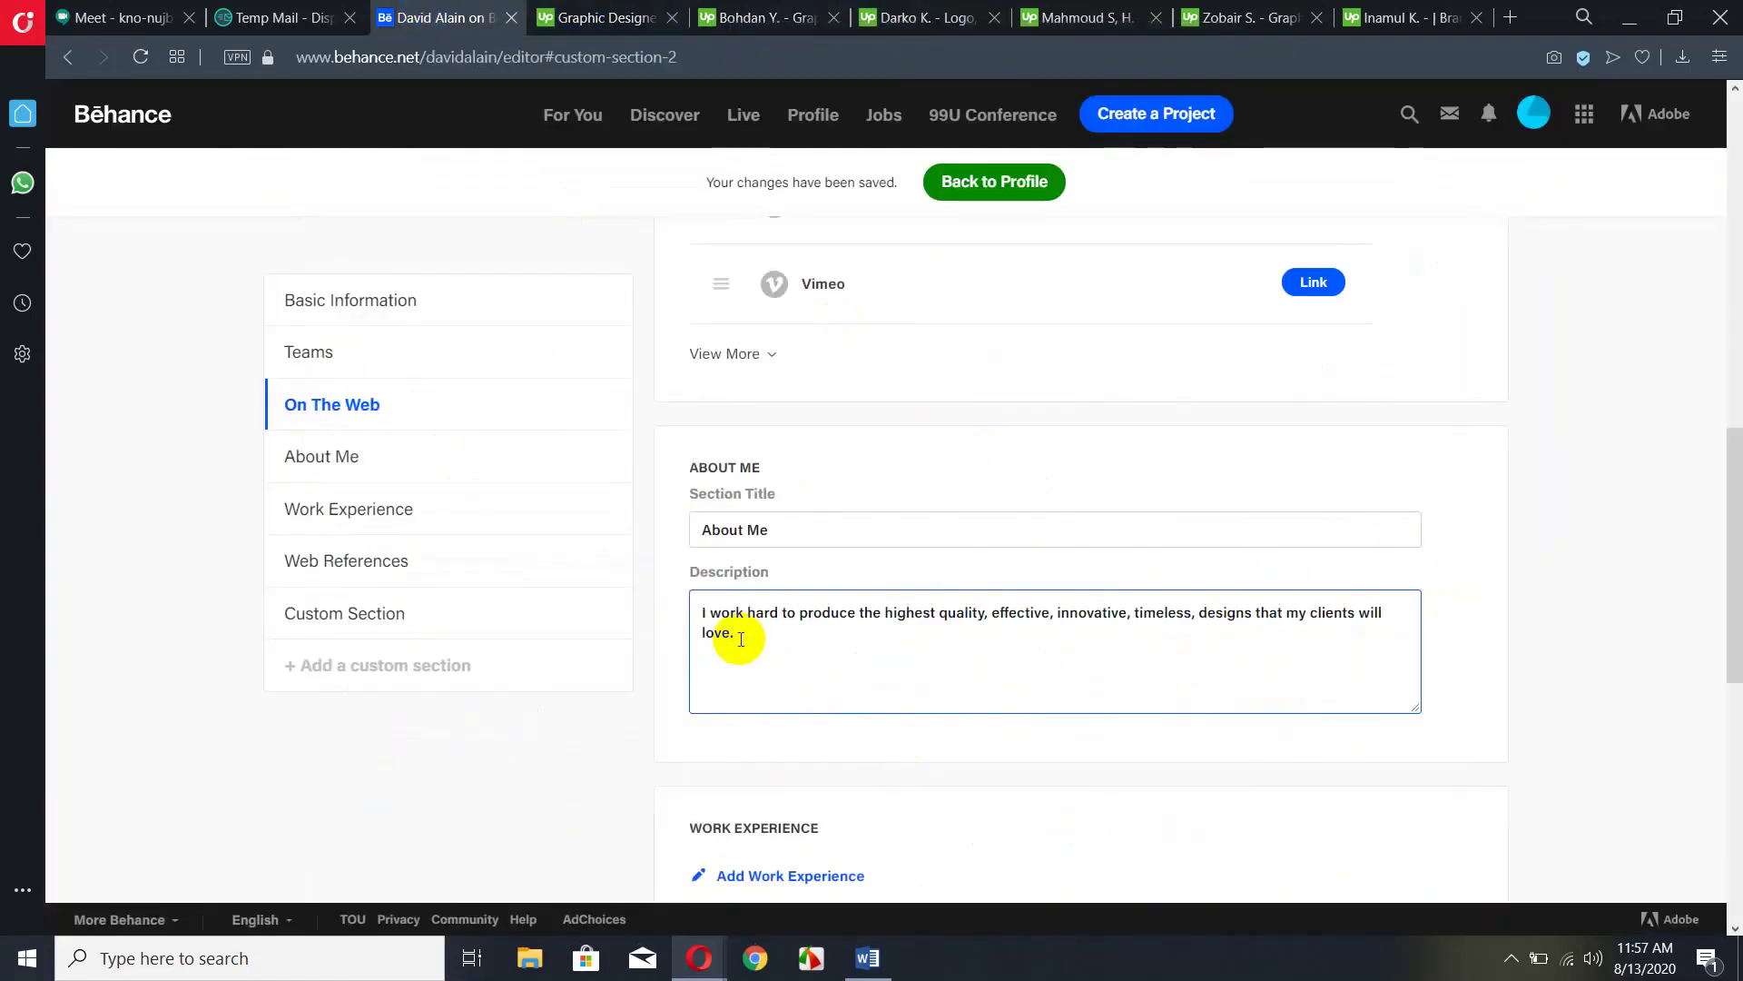
click(1512, 19)
Step: Search Google for 'small seo tools' and open the SmallSEOTools.com homepage
click(313, 57)
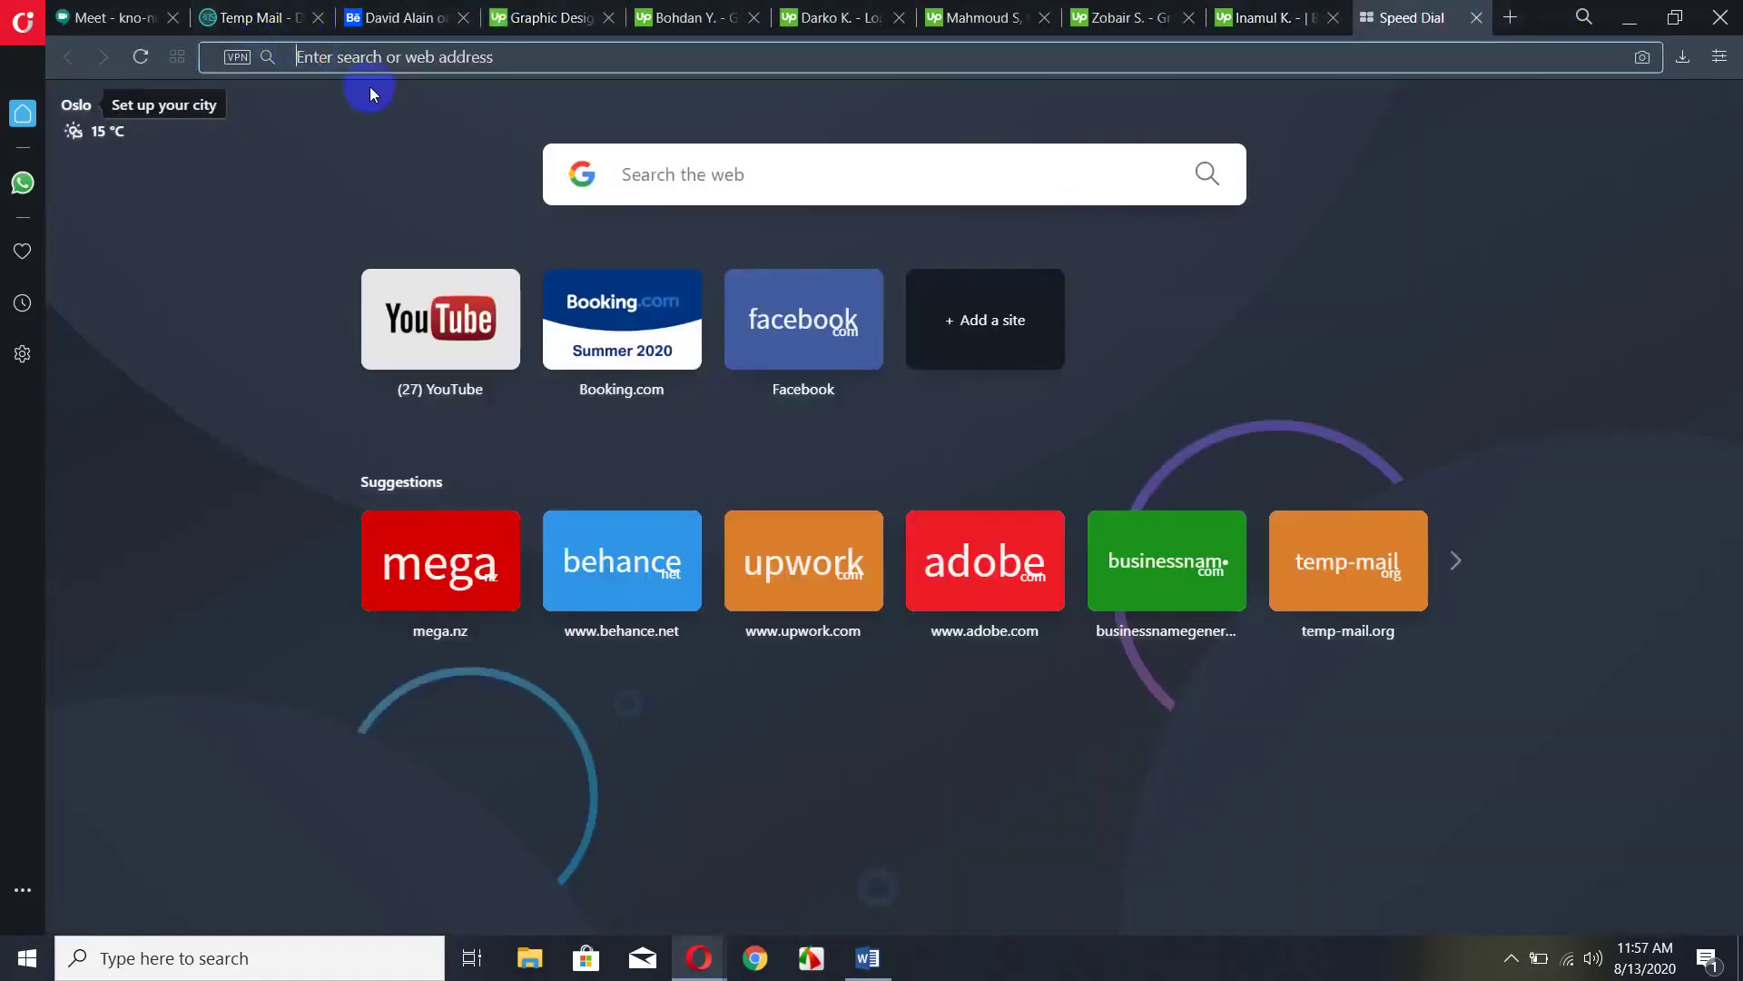
text(small)
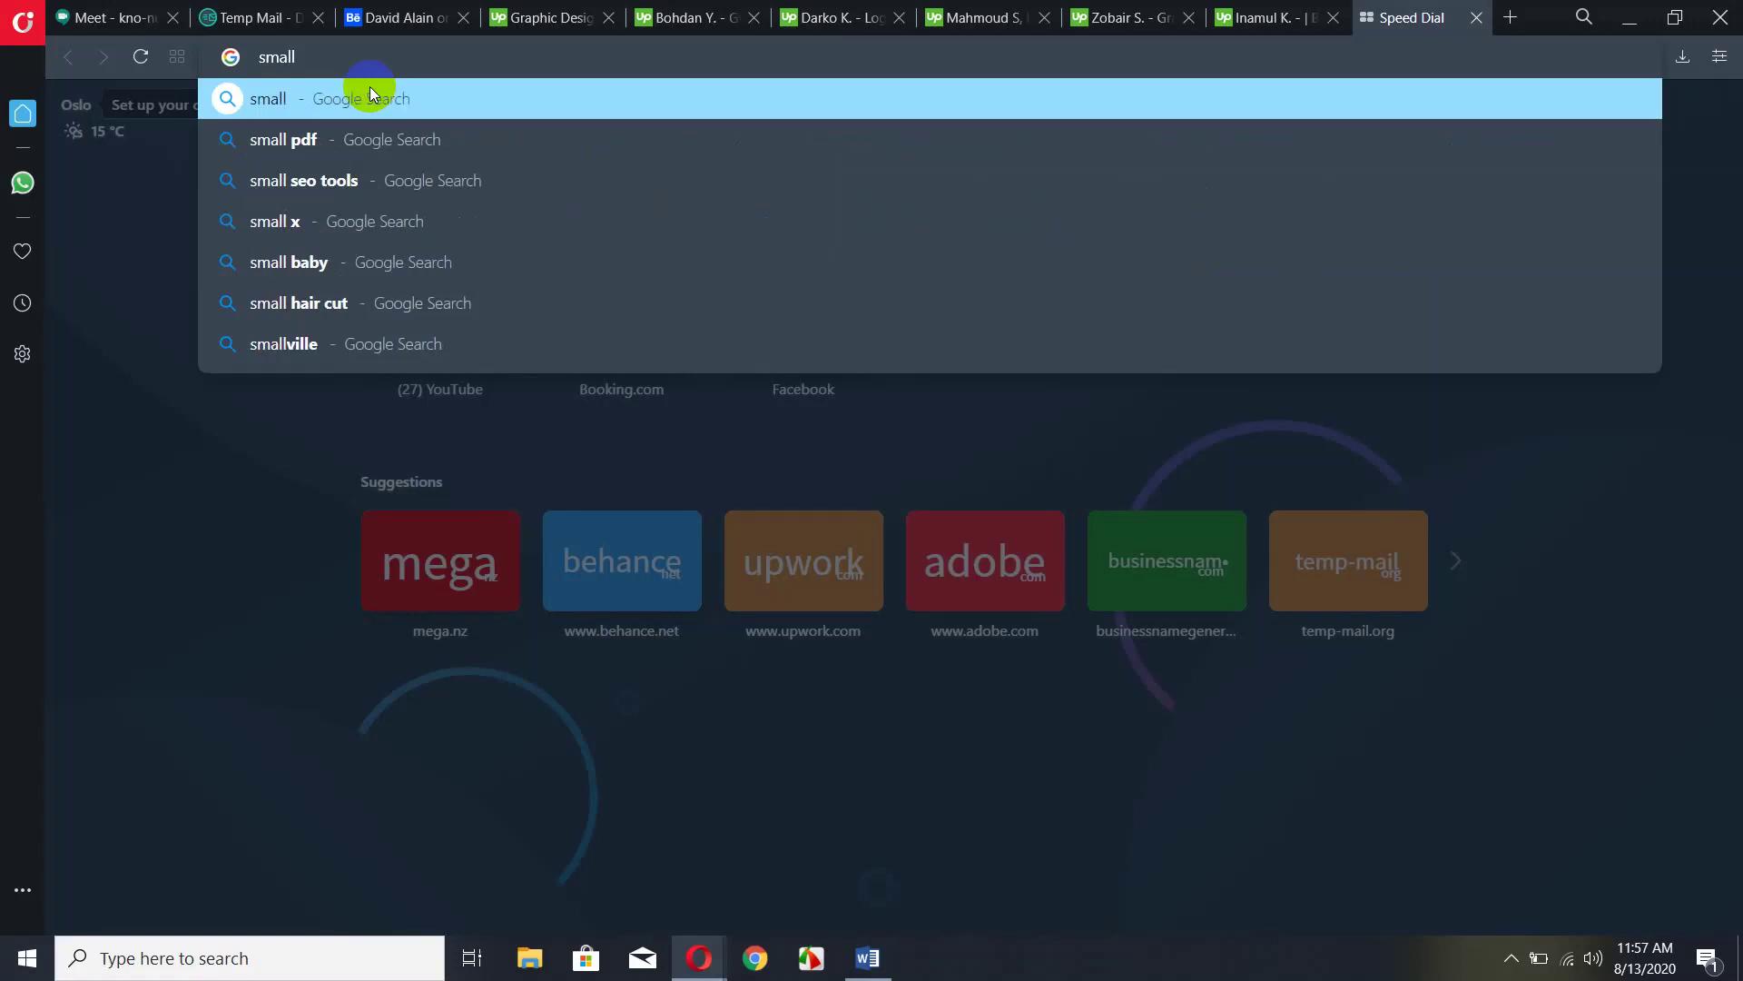
click(329, 173)
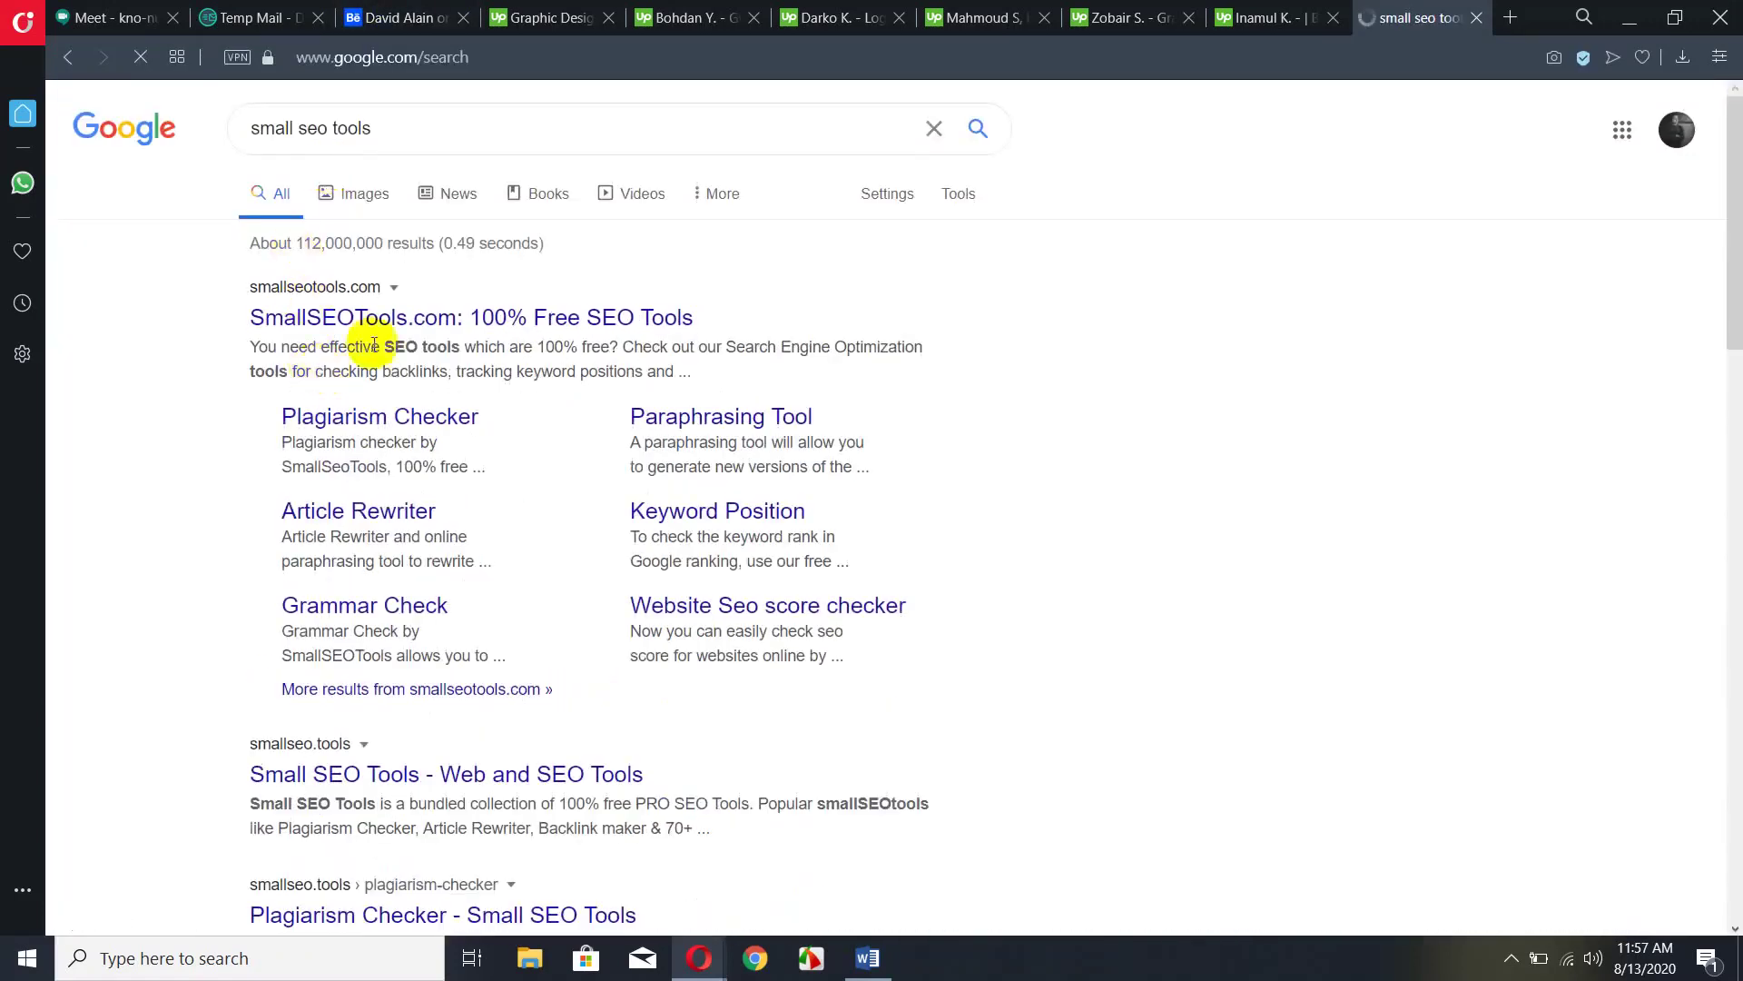
click(403, 325)
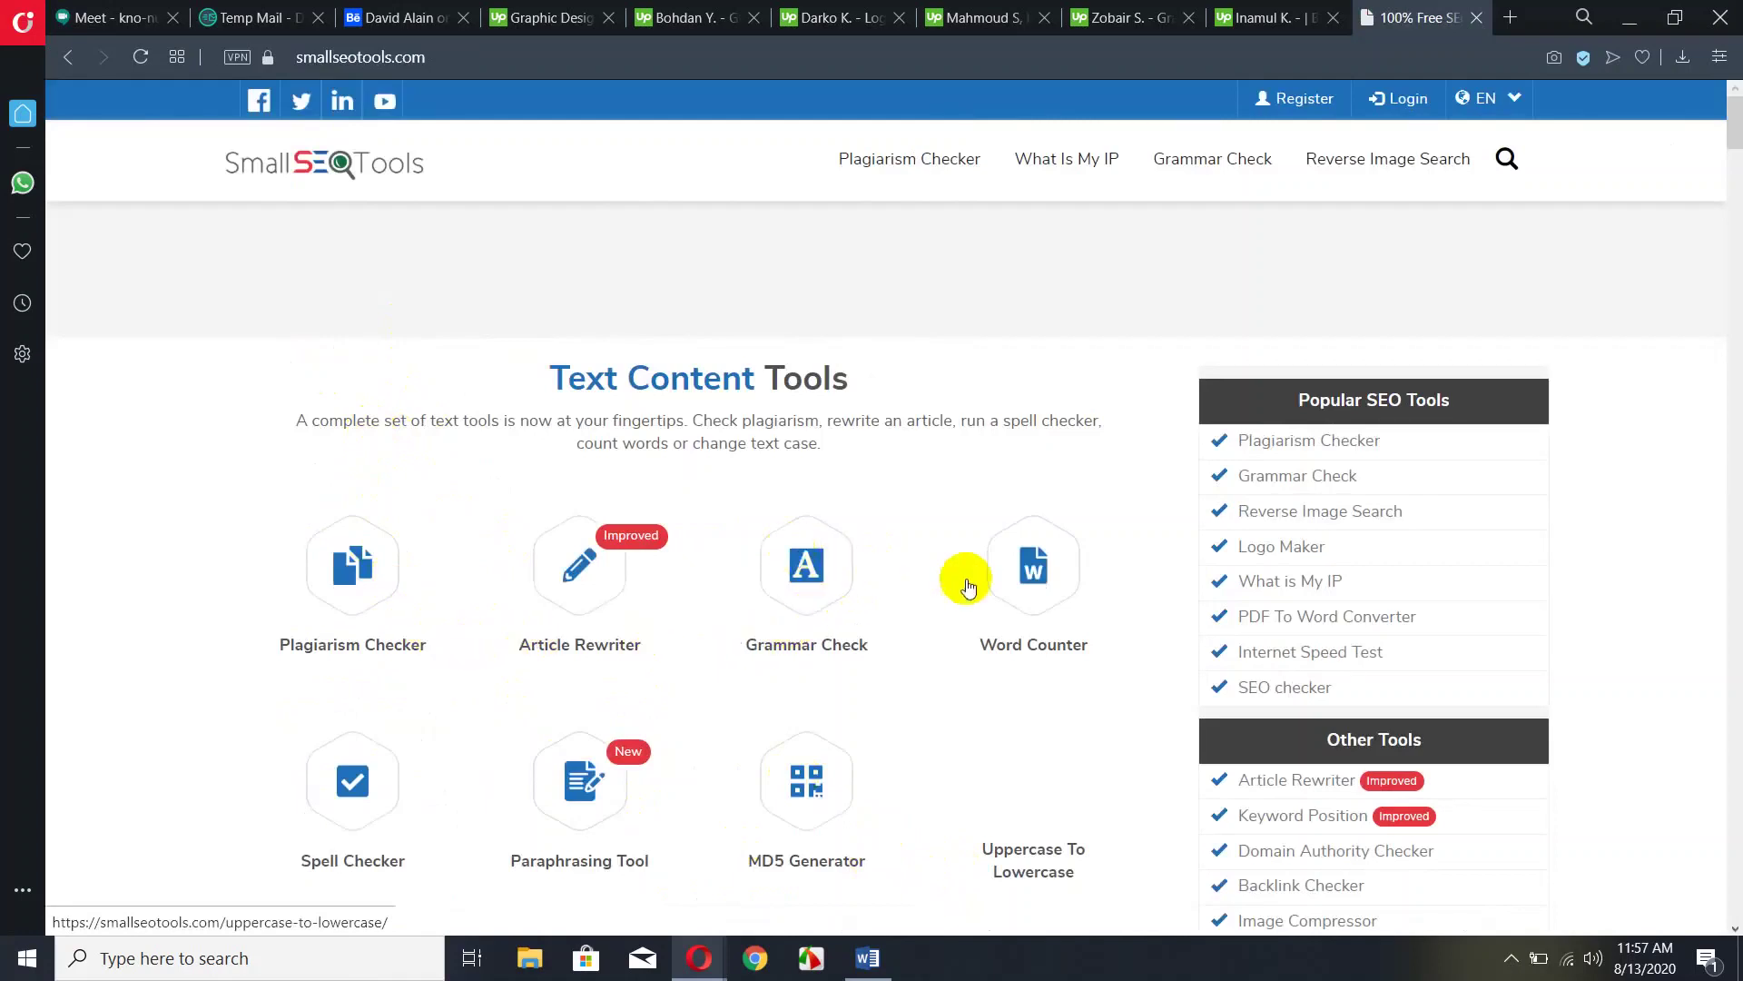
Step: Open the Article Rewriter tool and block the site's notification requests
scroll(867, 652, down, 1)
scroll(867, 652, down, 1)
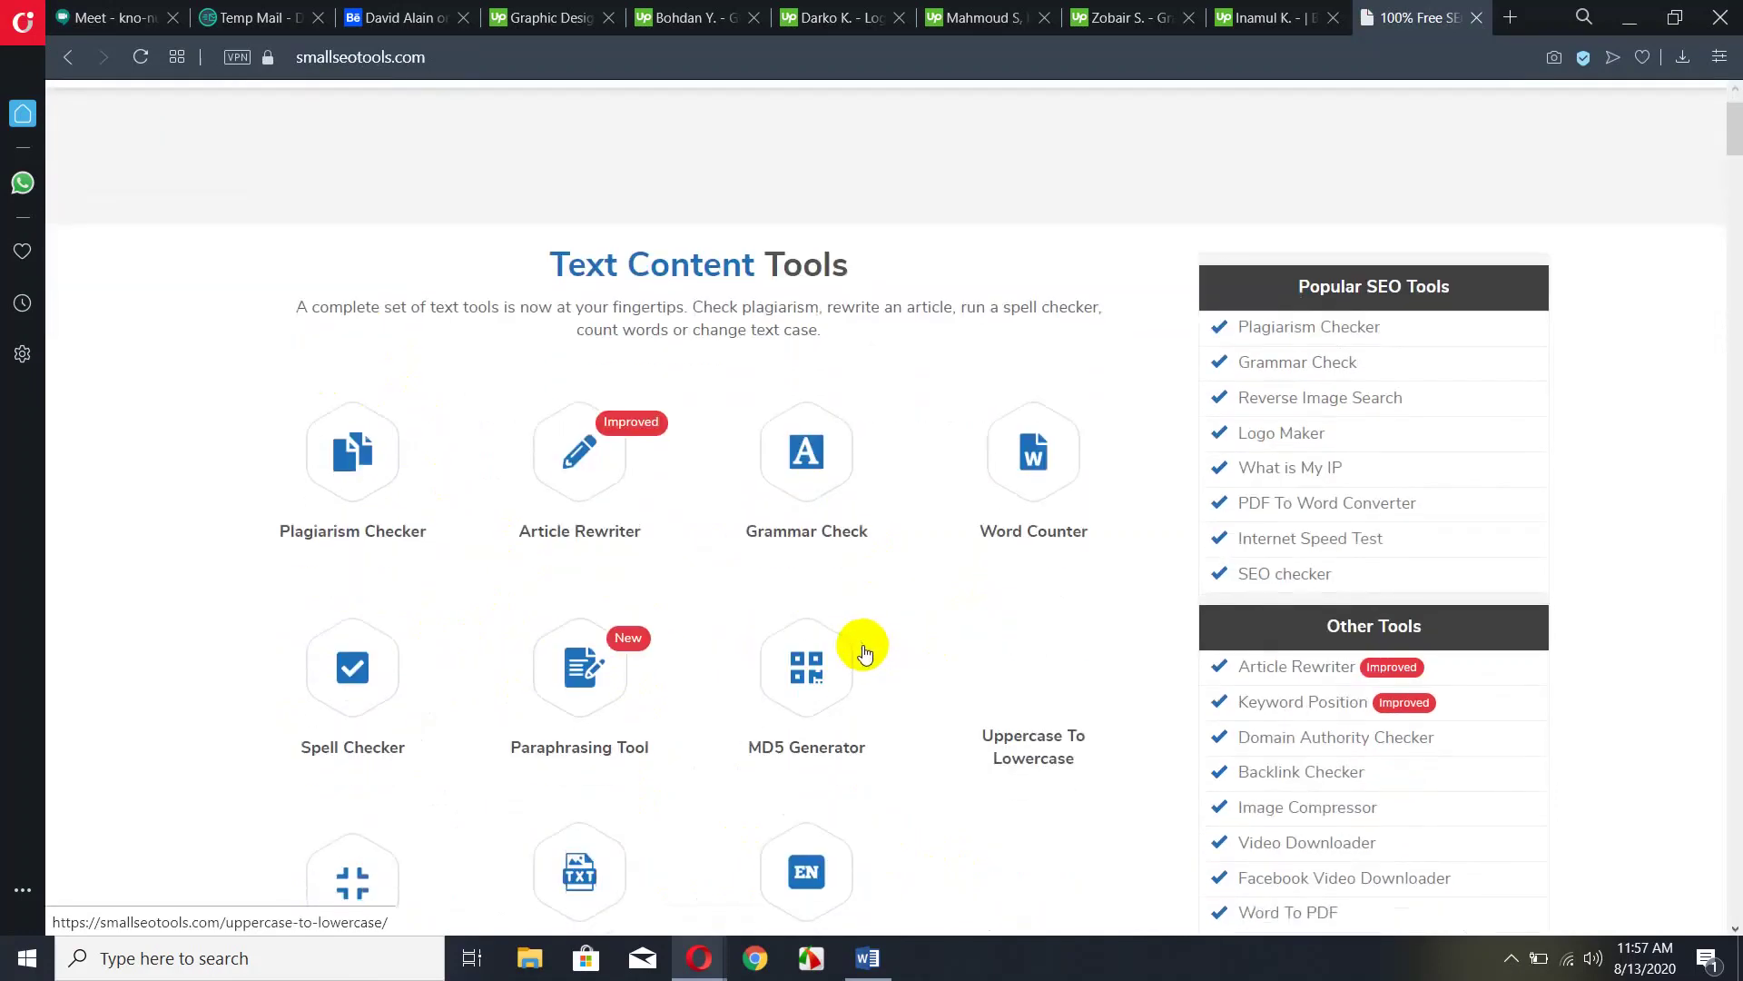
click(427, 56)
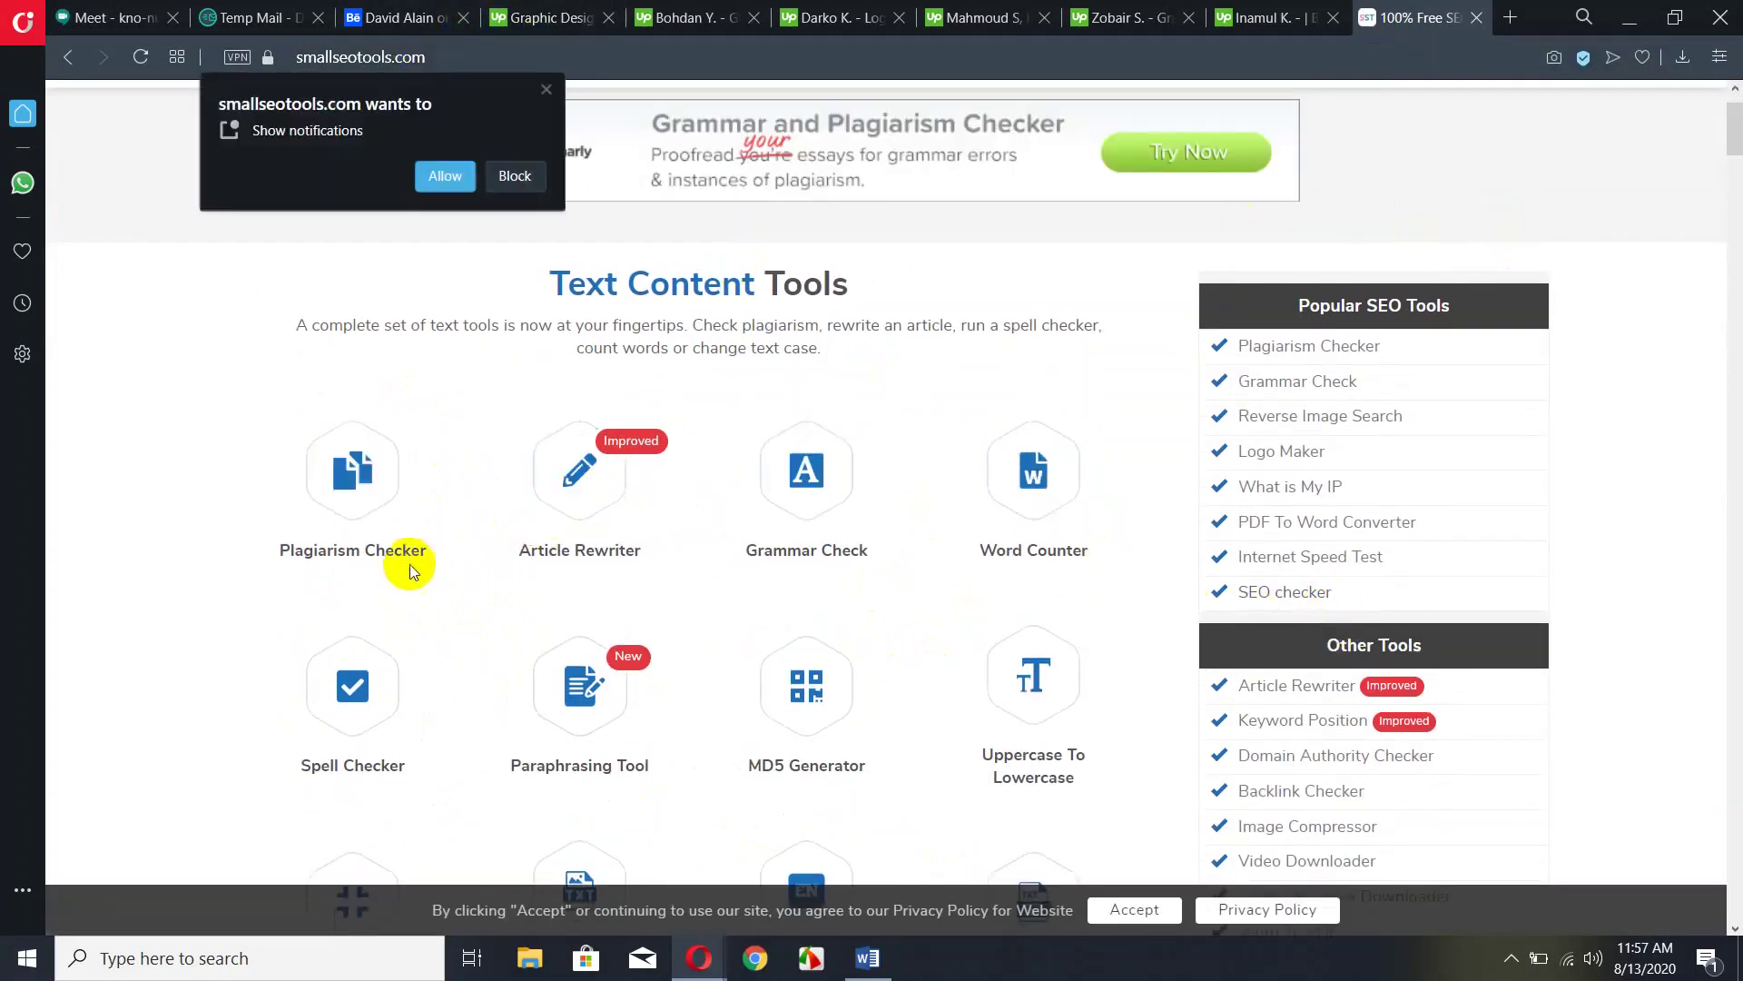
click(586, 518)
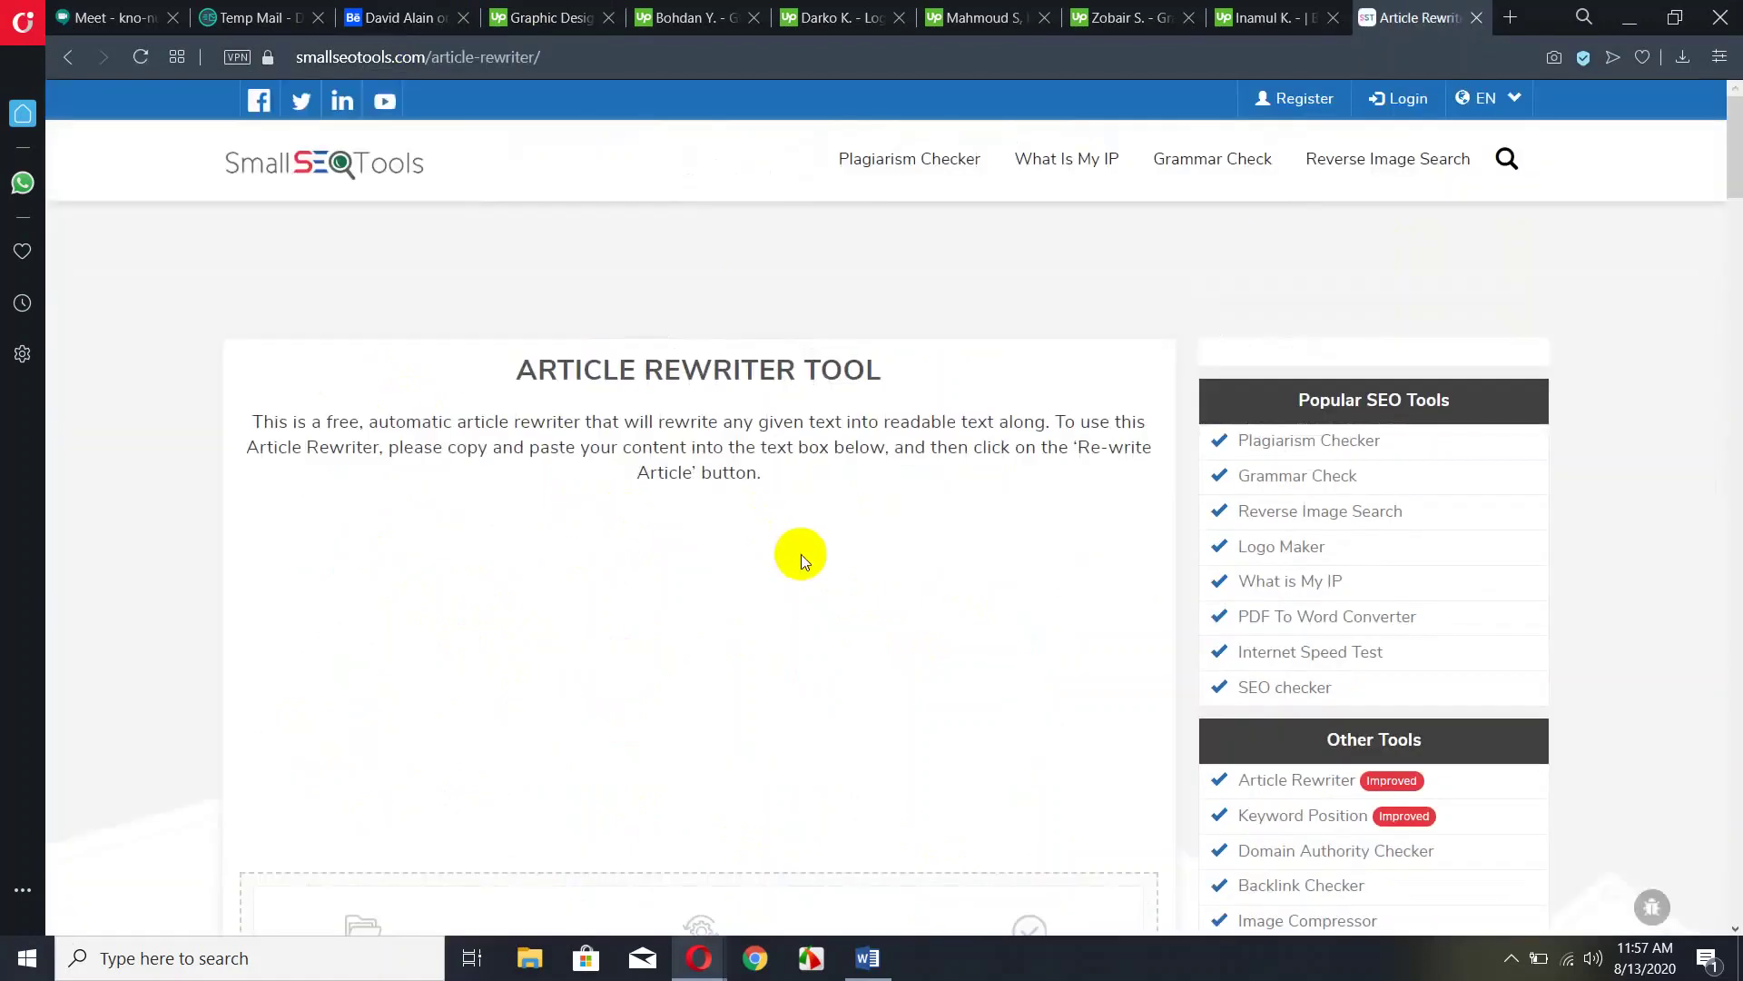
scroll(799, 554, down, 3)
scroll(490, 604, down, 2)
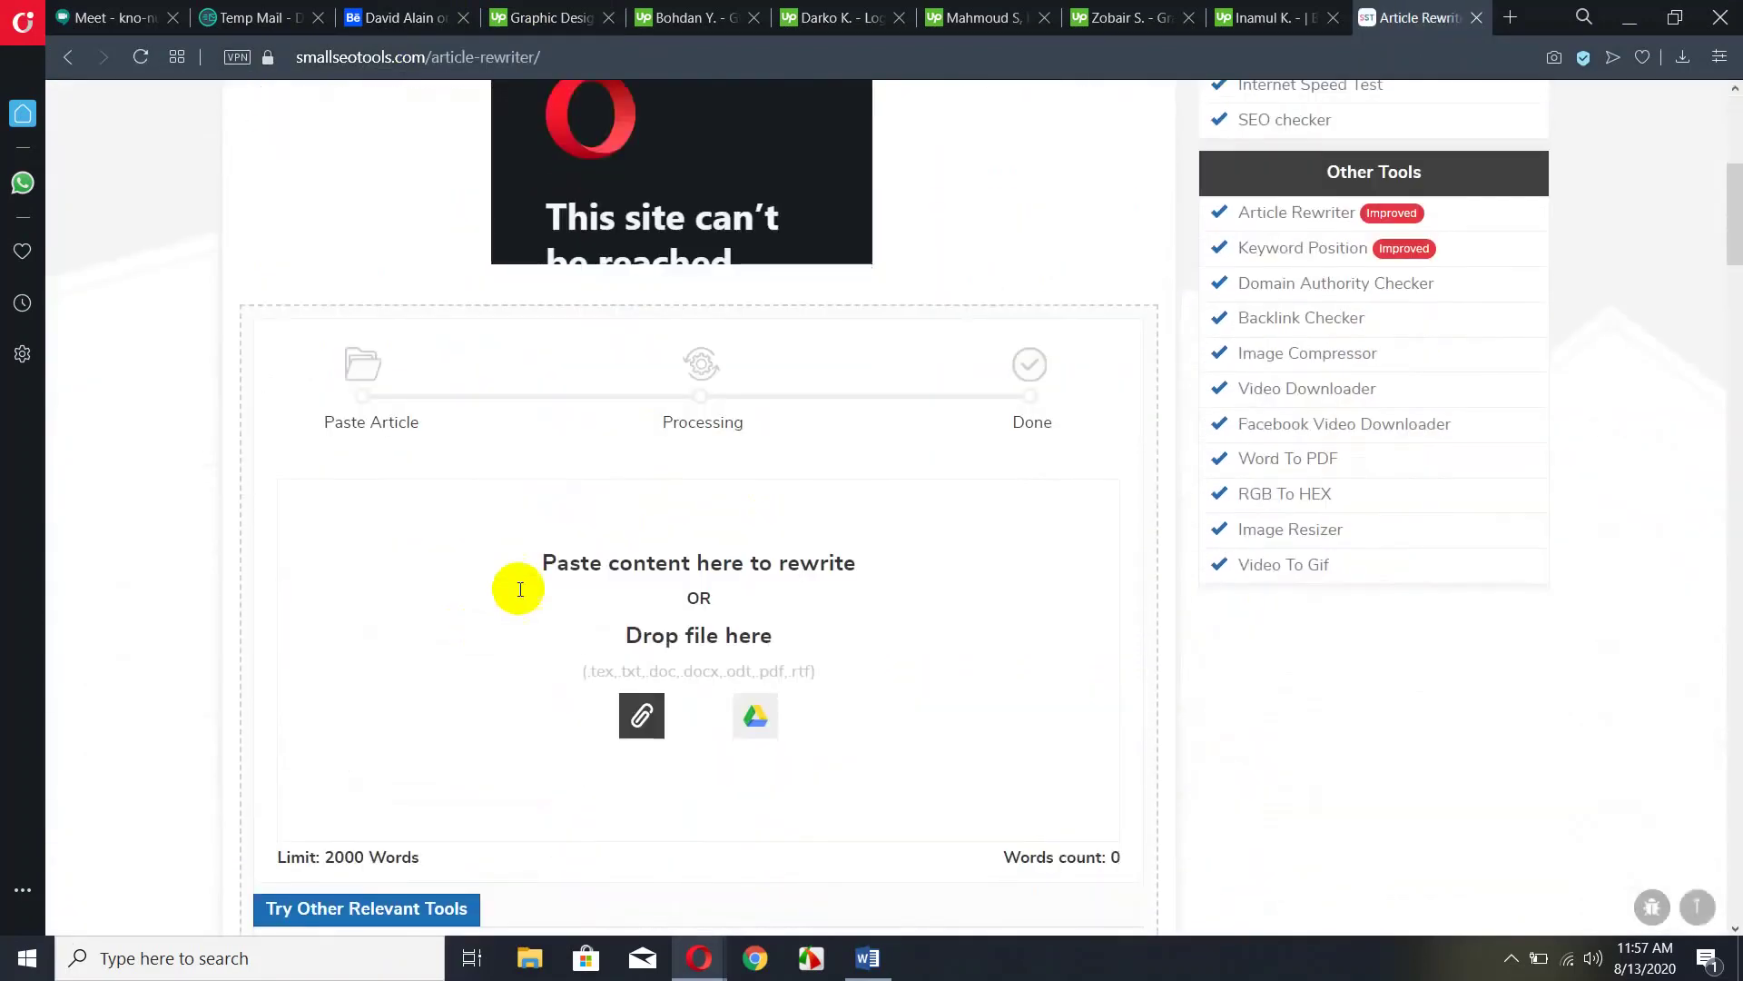
scroll(581, 549, down, 3)
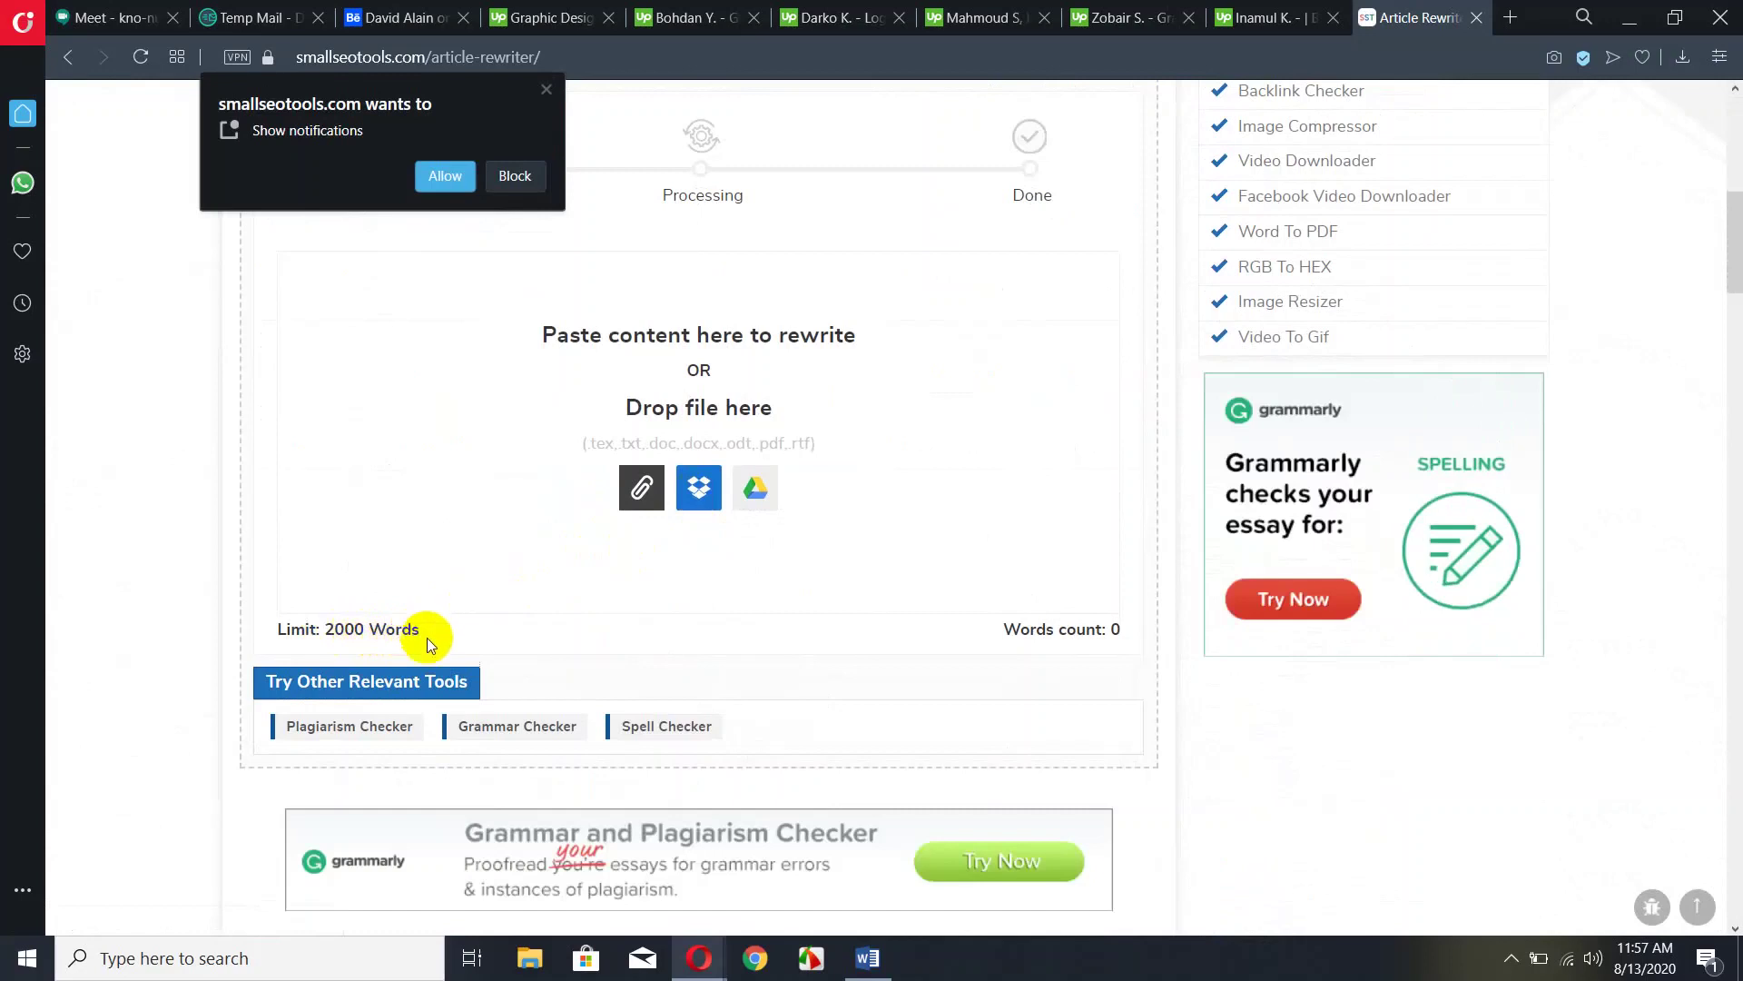
scroll(623, 686, up, 1)
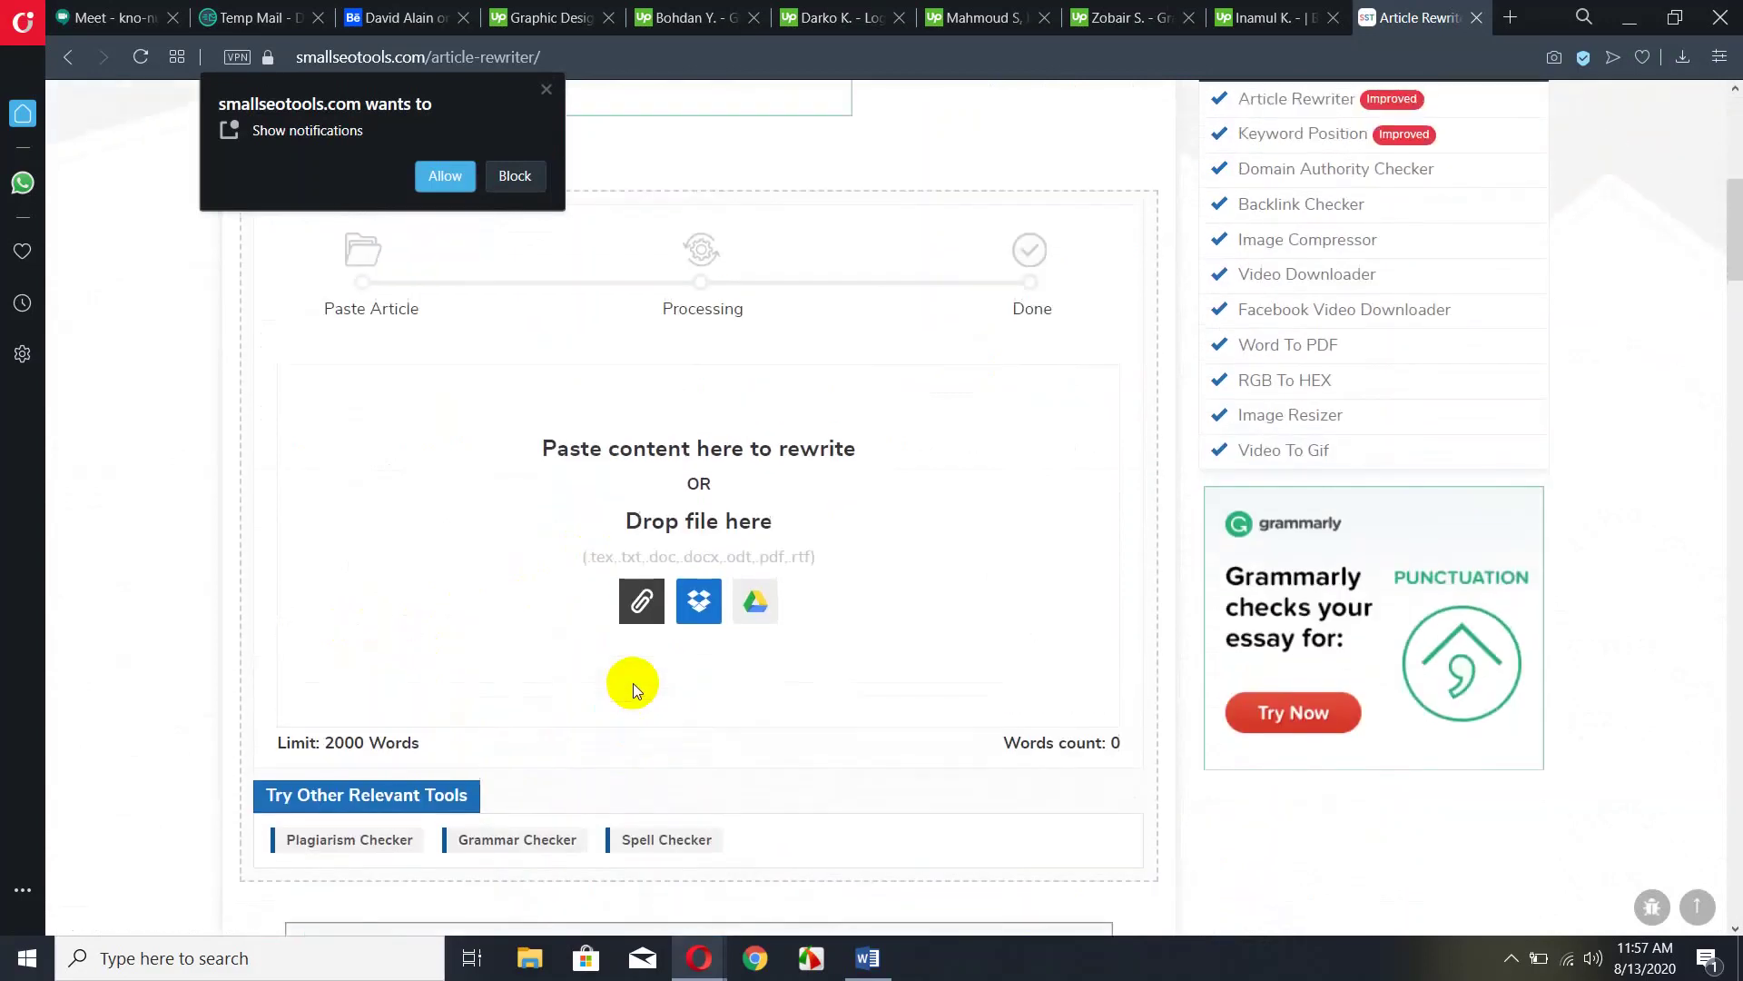
click(510, 176)
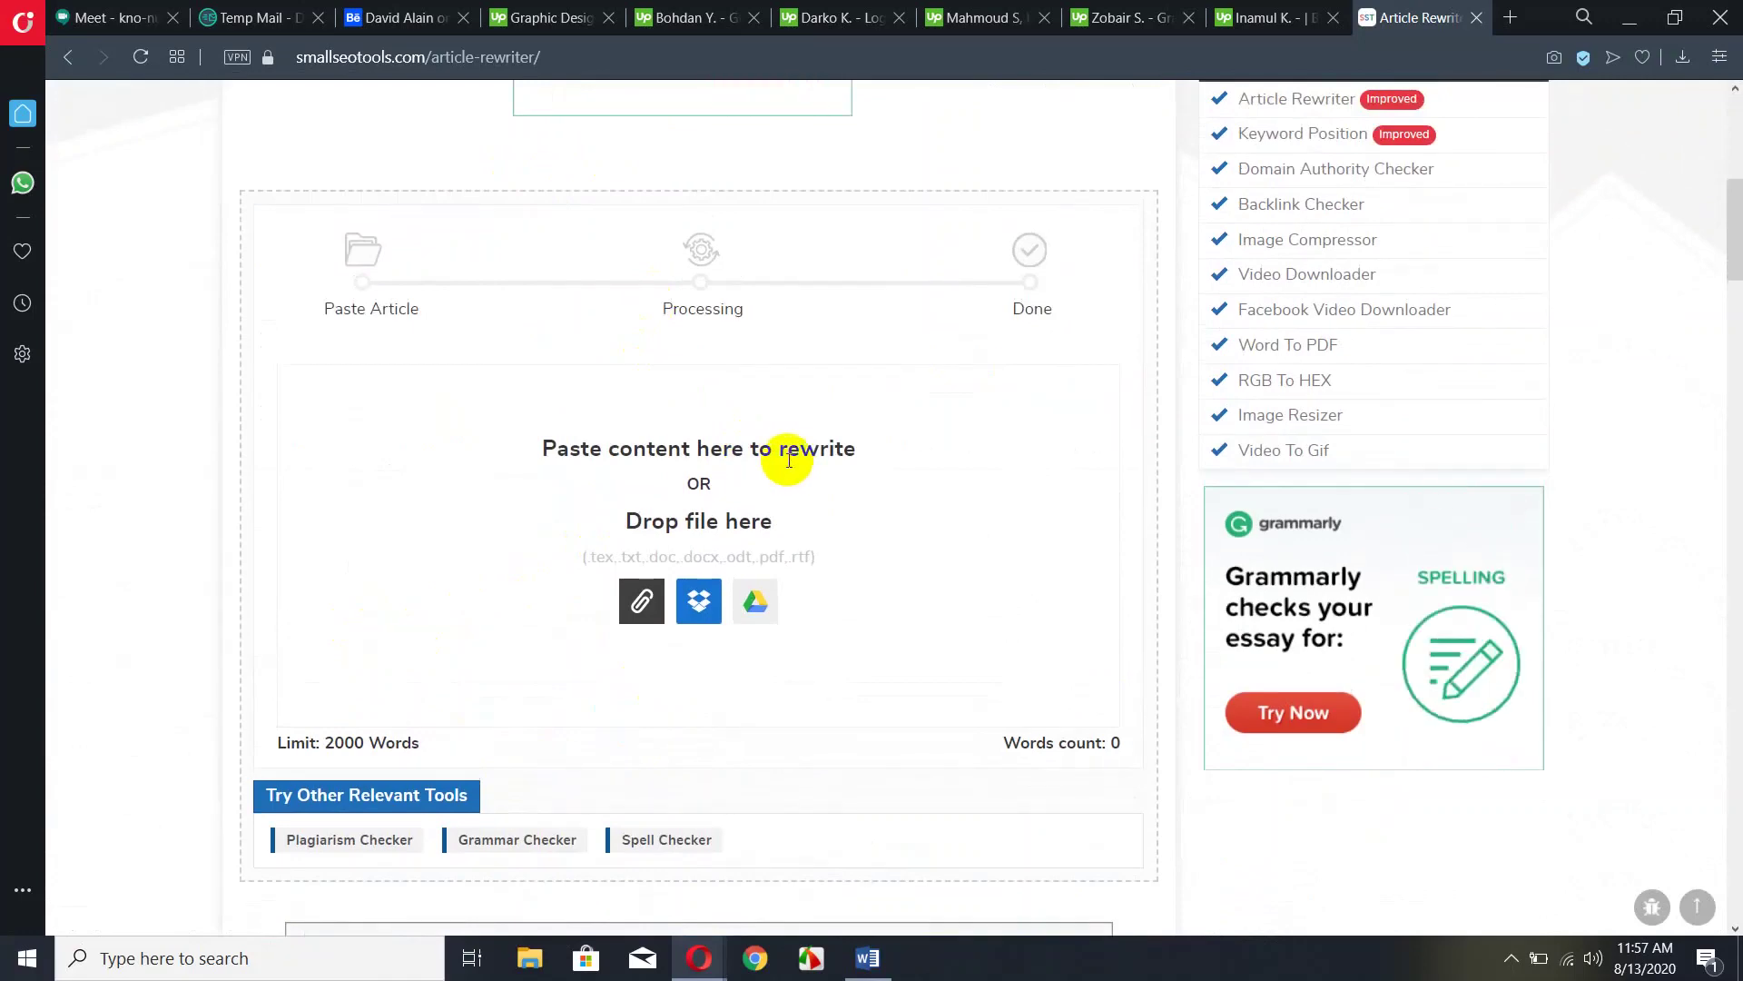
scroll(788, 460, up, 5)
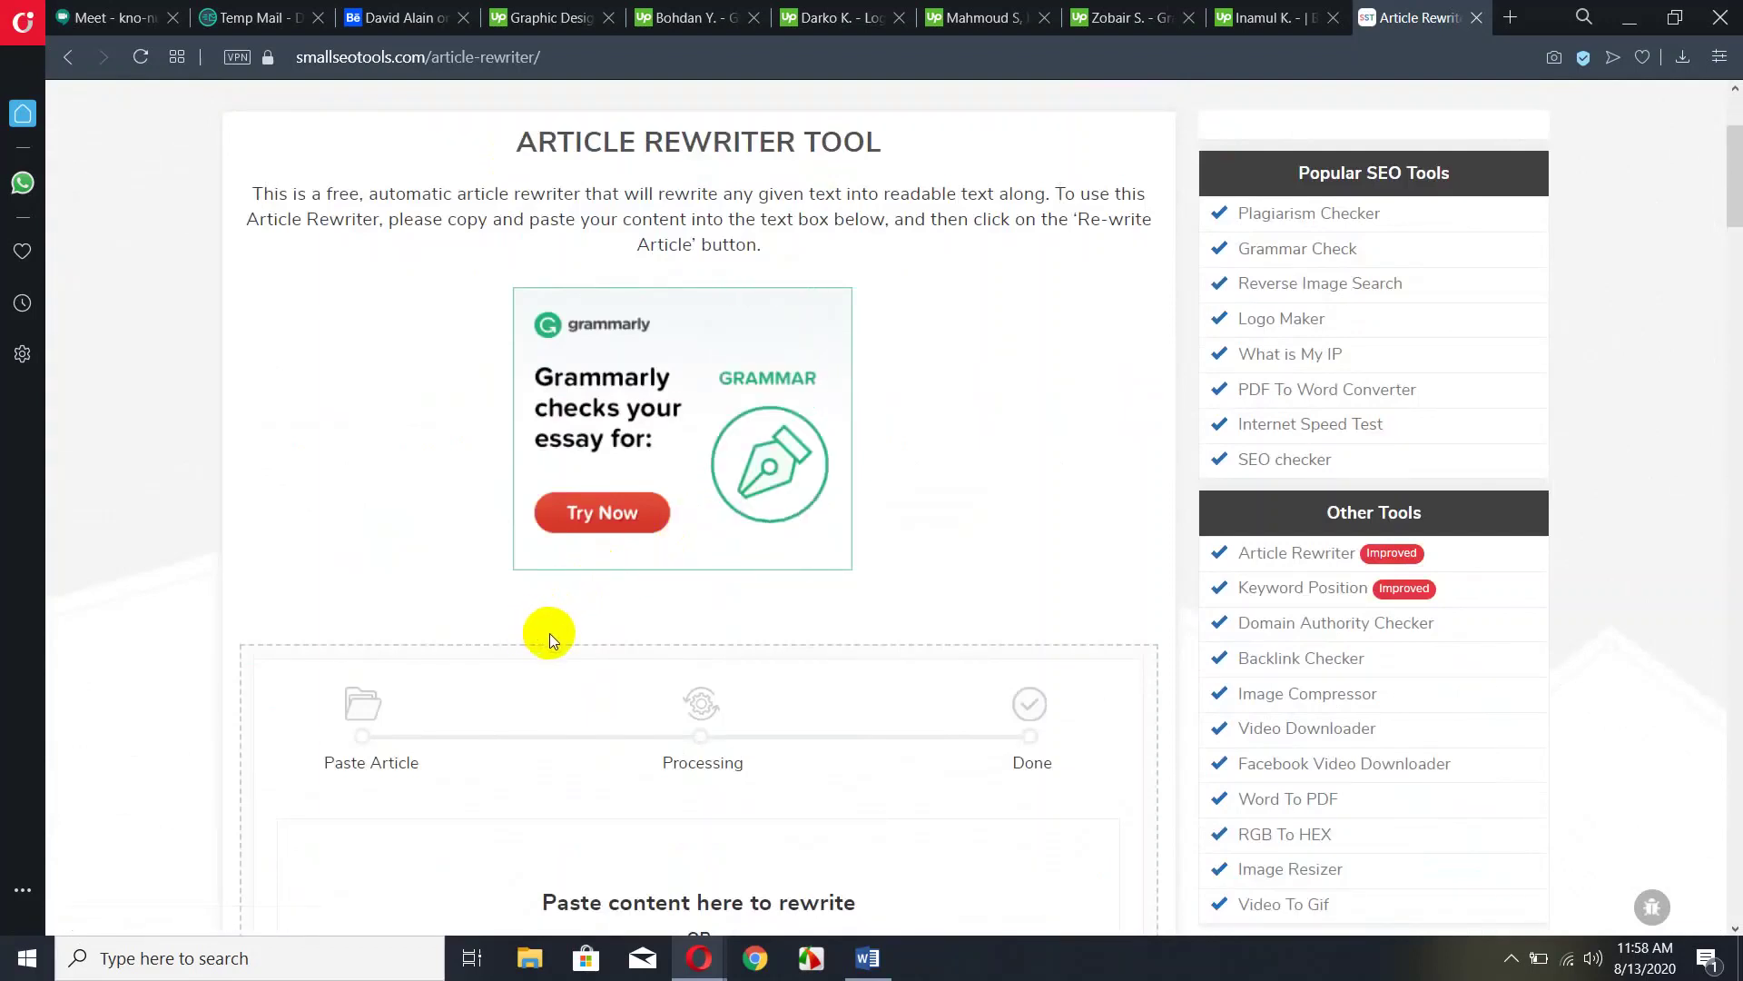
scroll(548, 634, down, 3)
scroll(550, 632, down, 4)
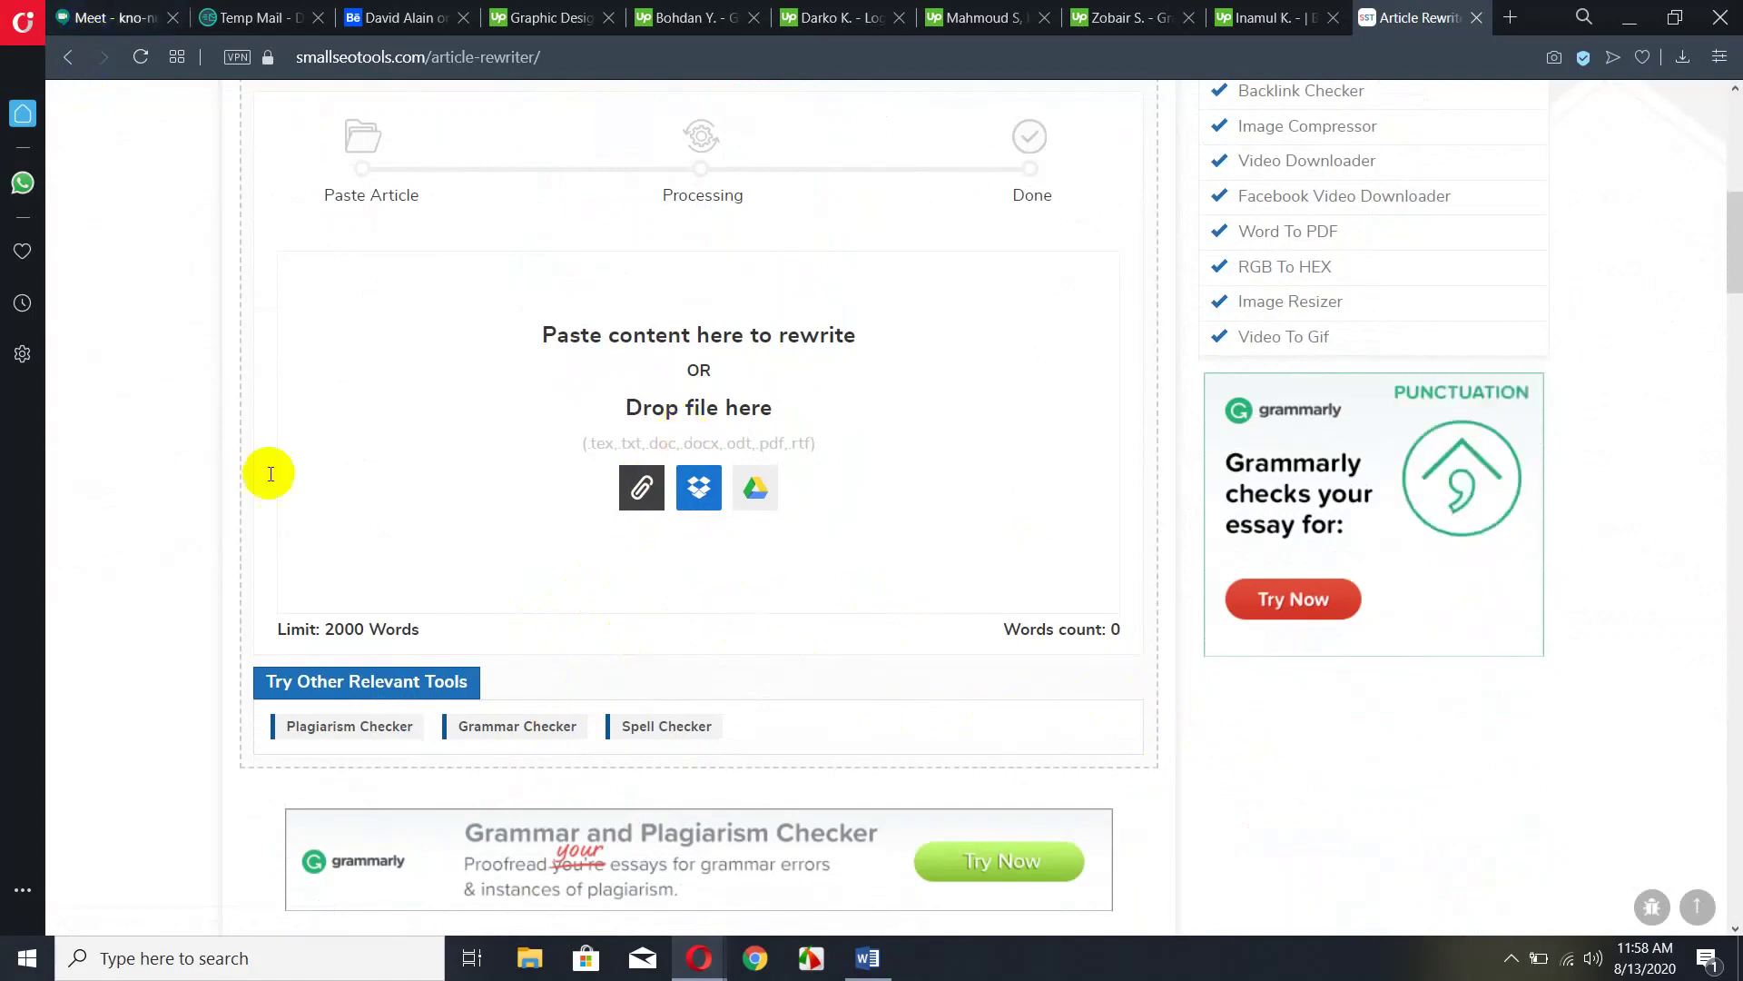
Step: Paste the two-paragraph graphic designer bio into the Article Rewriter box and rewrite it
right_click(1315, 770)
click(1271, 752)
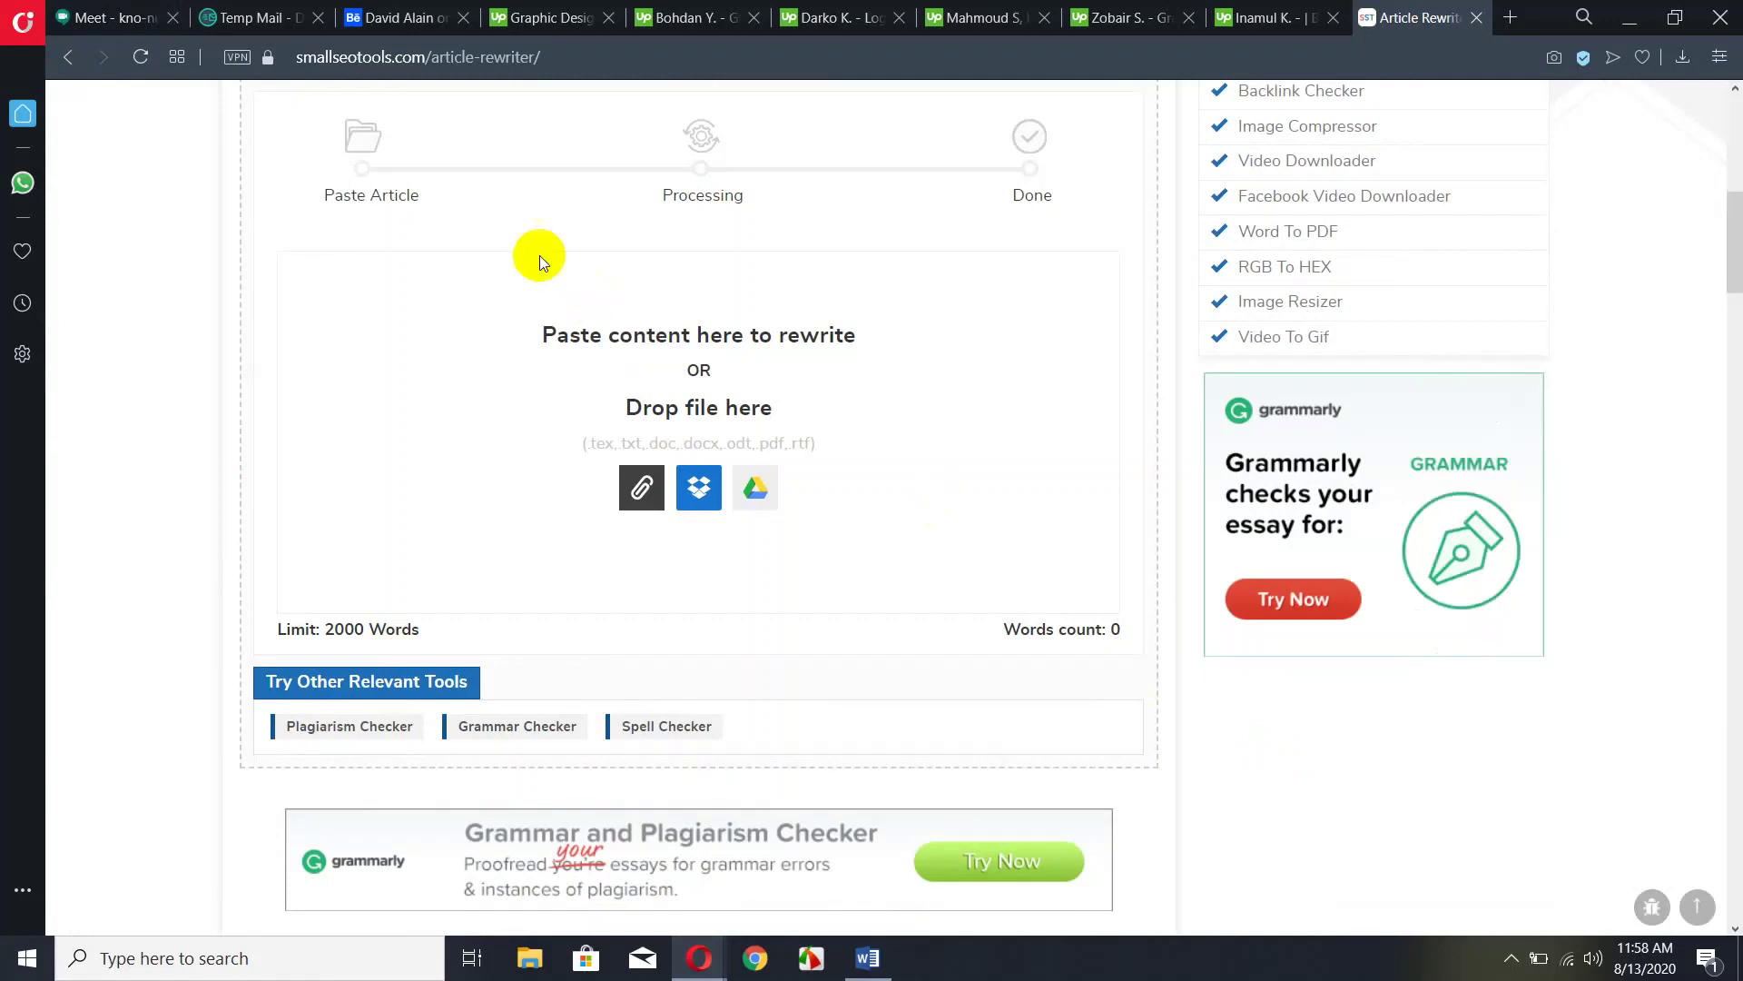
click(649, 332)
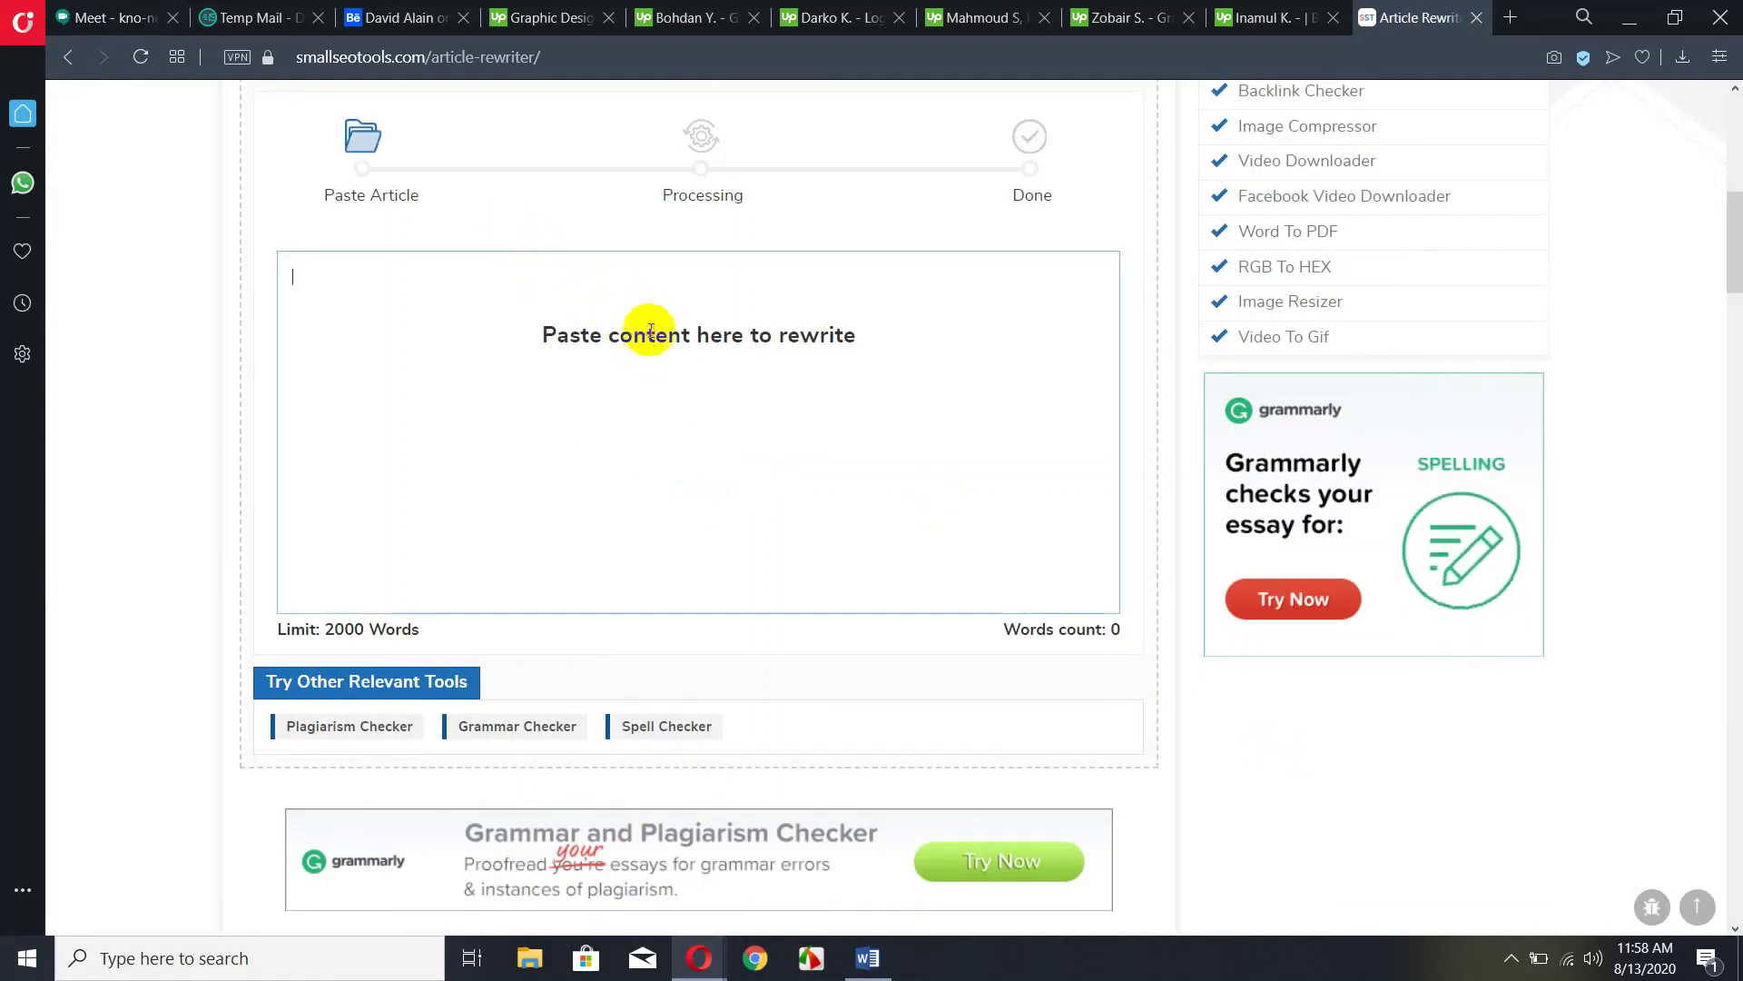
right_click(294, 274)
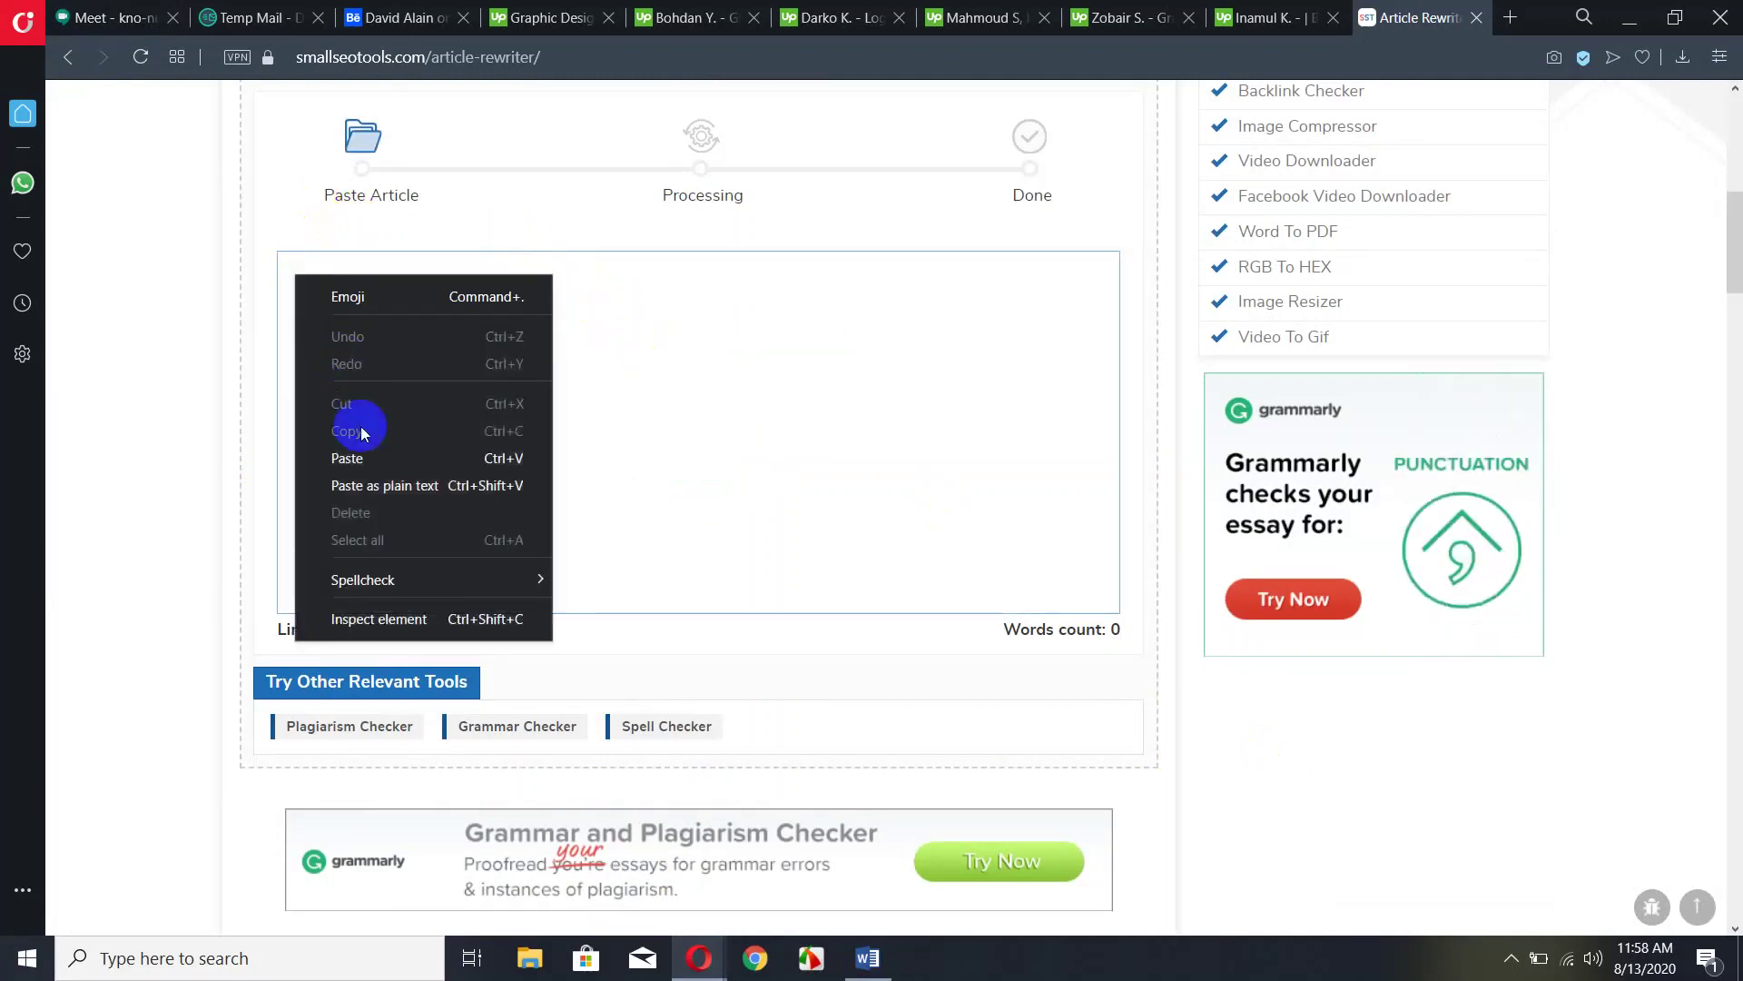
click(376, 450)
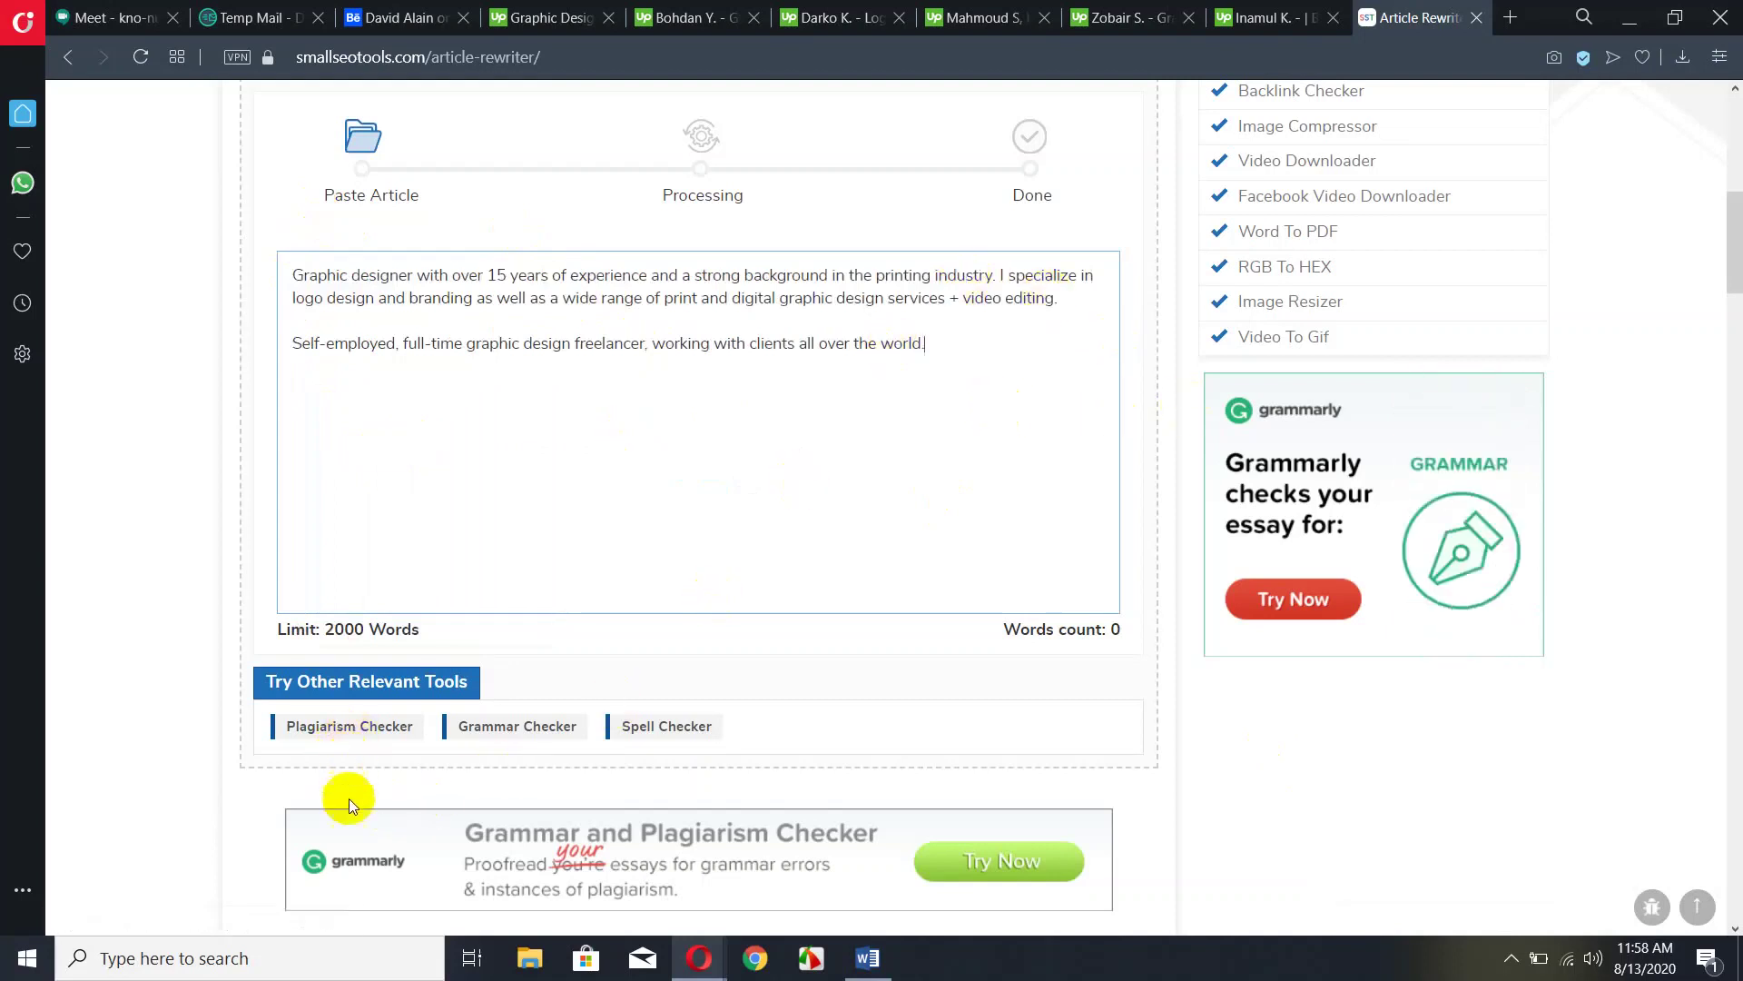
scroll(479, 688, down, 3)
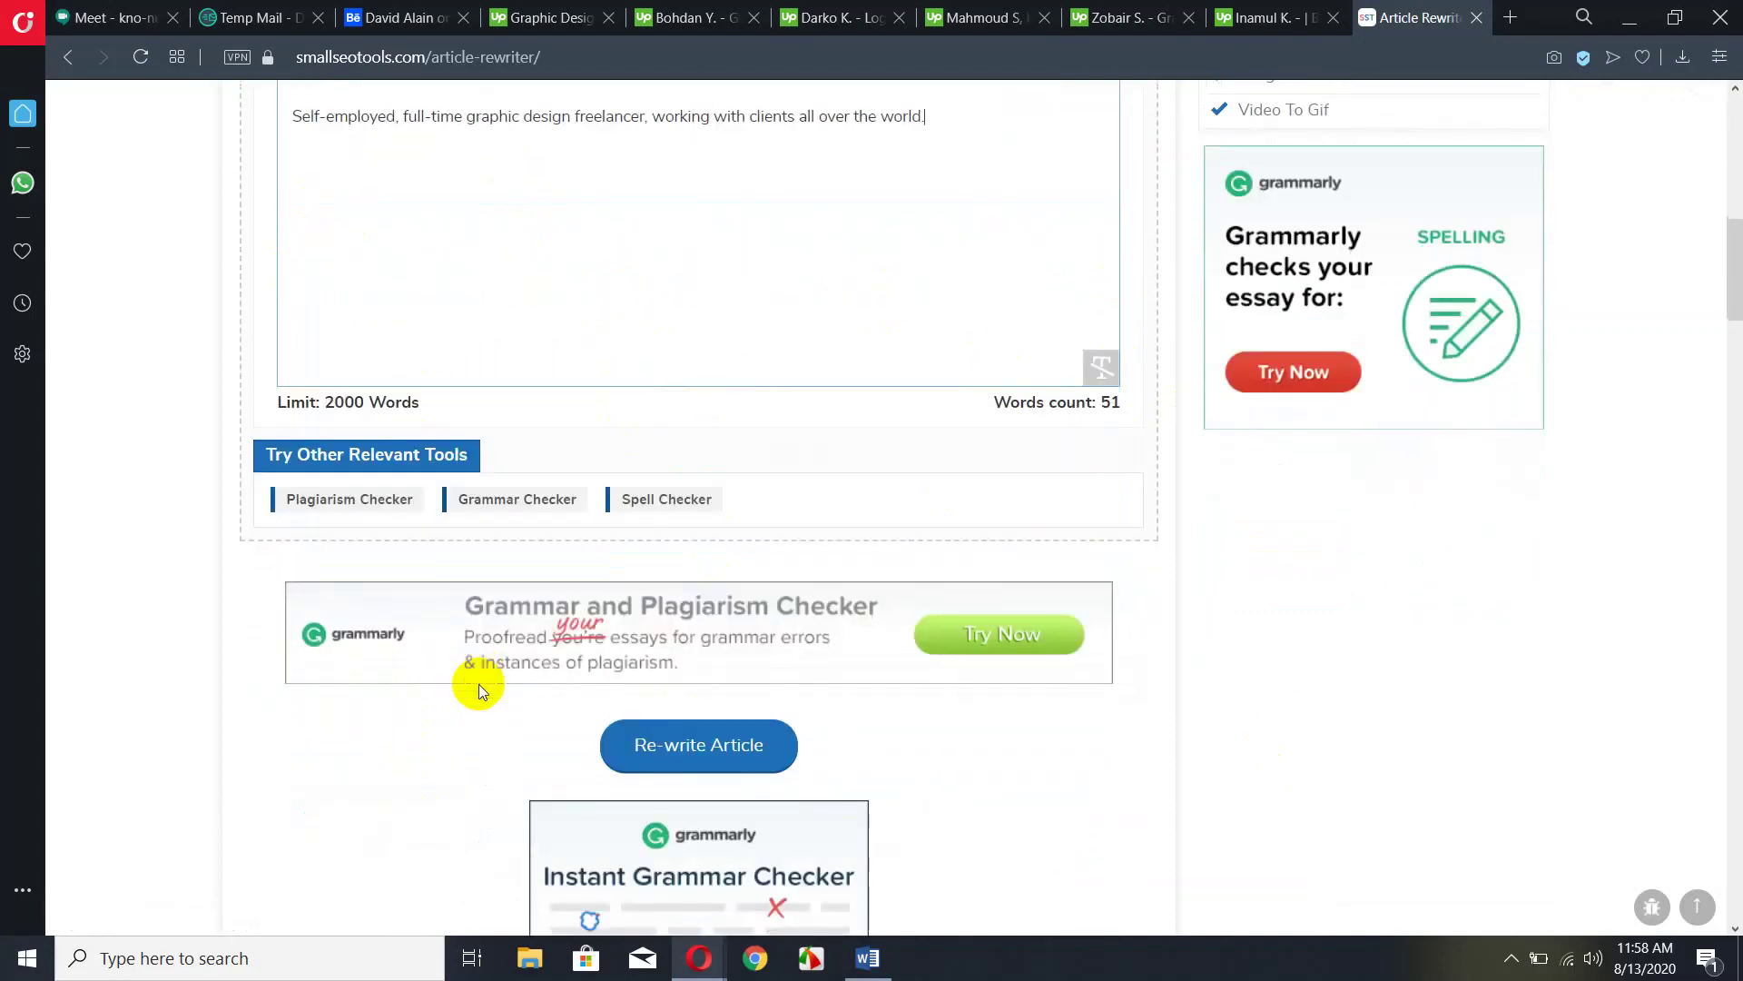
scroll(654, 634, down, 1)
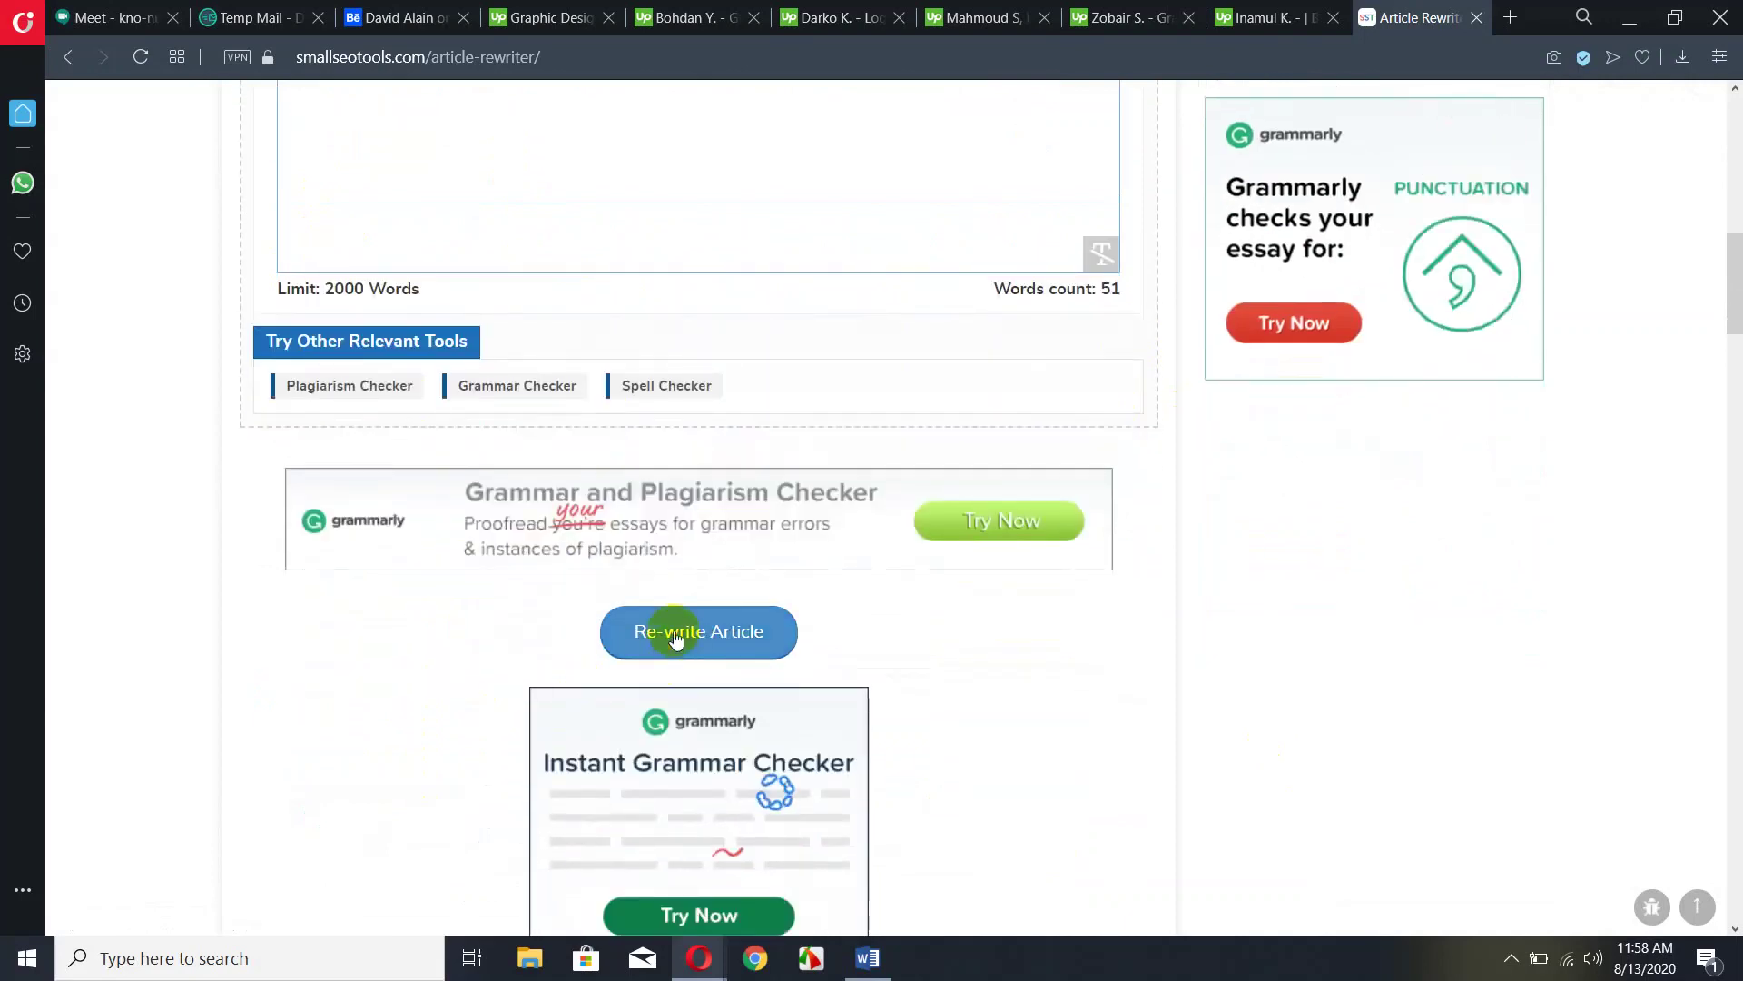
click(690, 640)
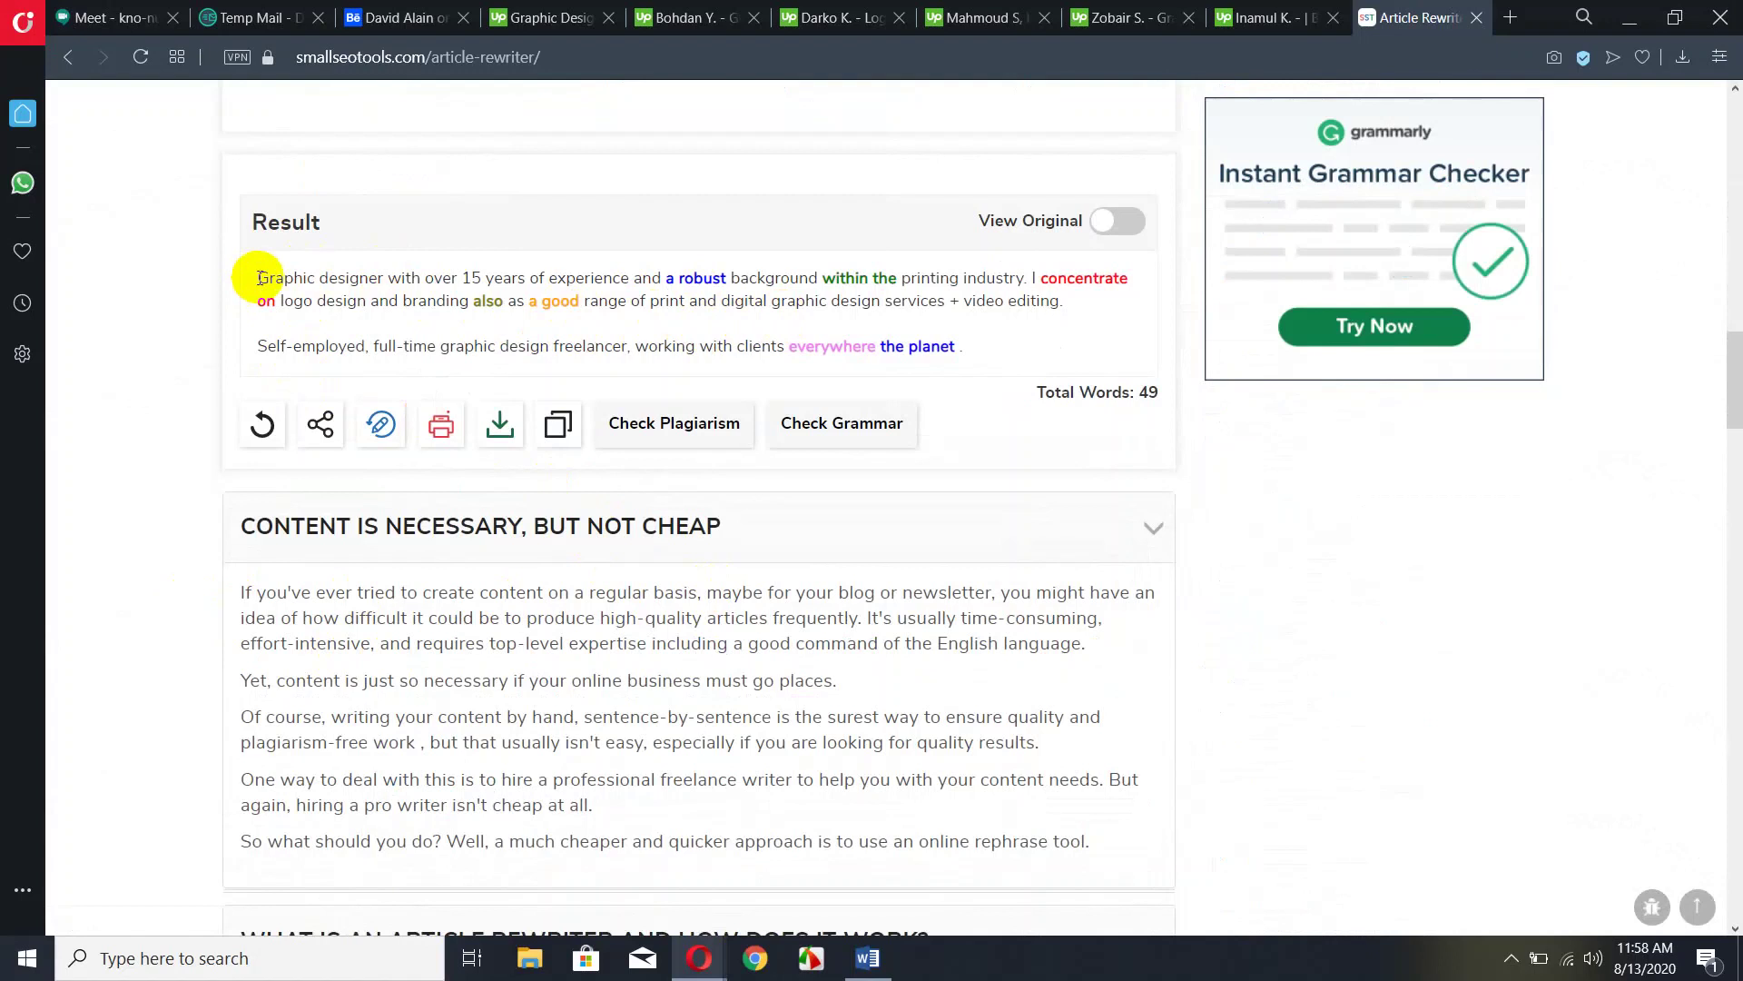
Step: Copy both rewritten result paragraphs from the Article Rewriter output
drag(258, 278, 1020, 373)
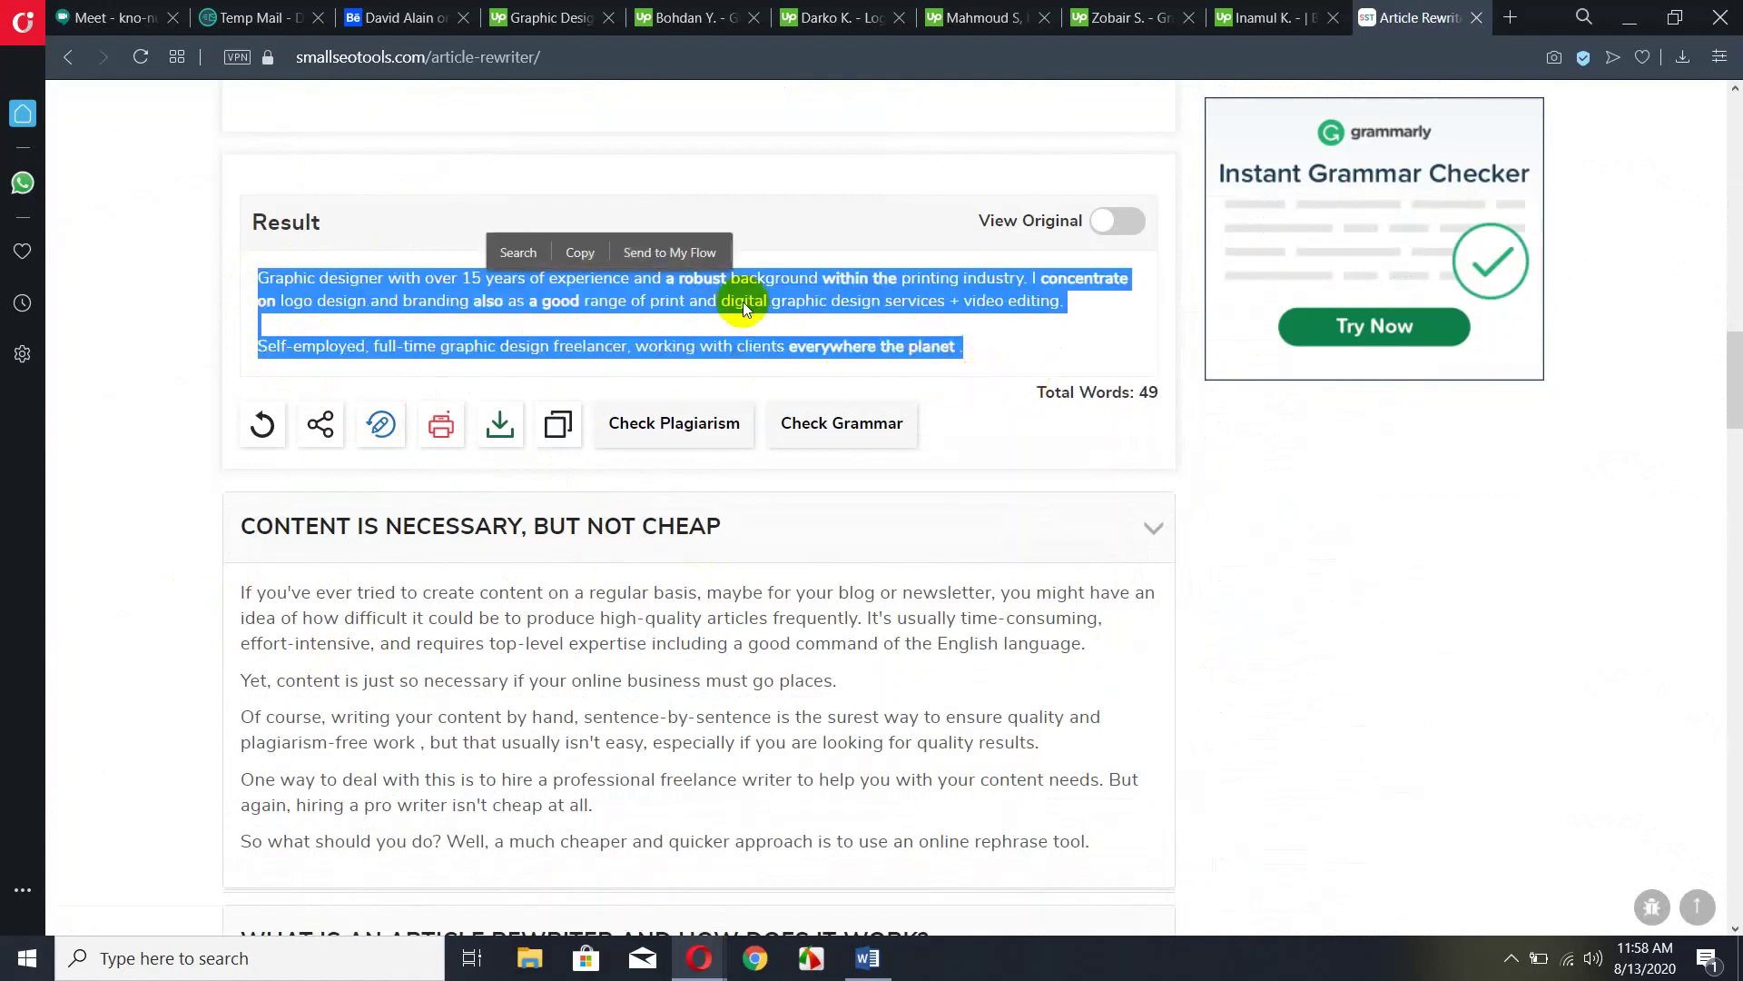
click(580, 252)
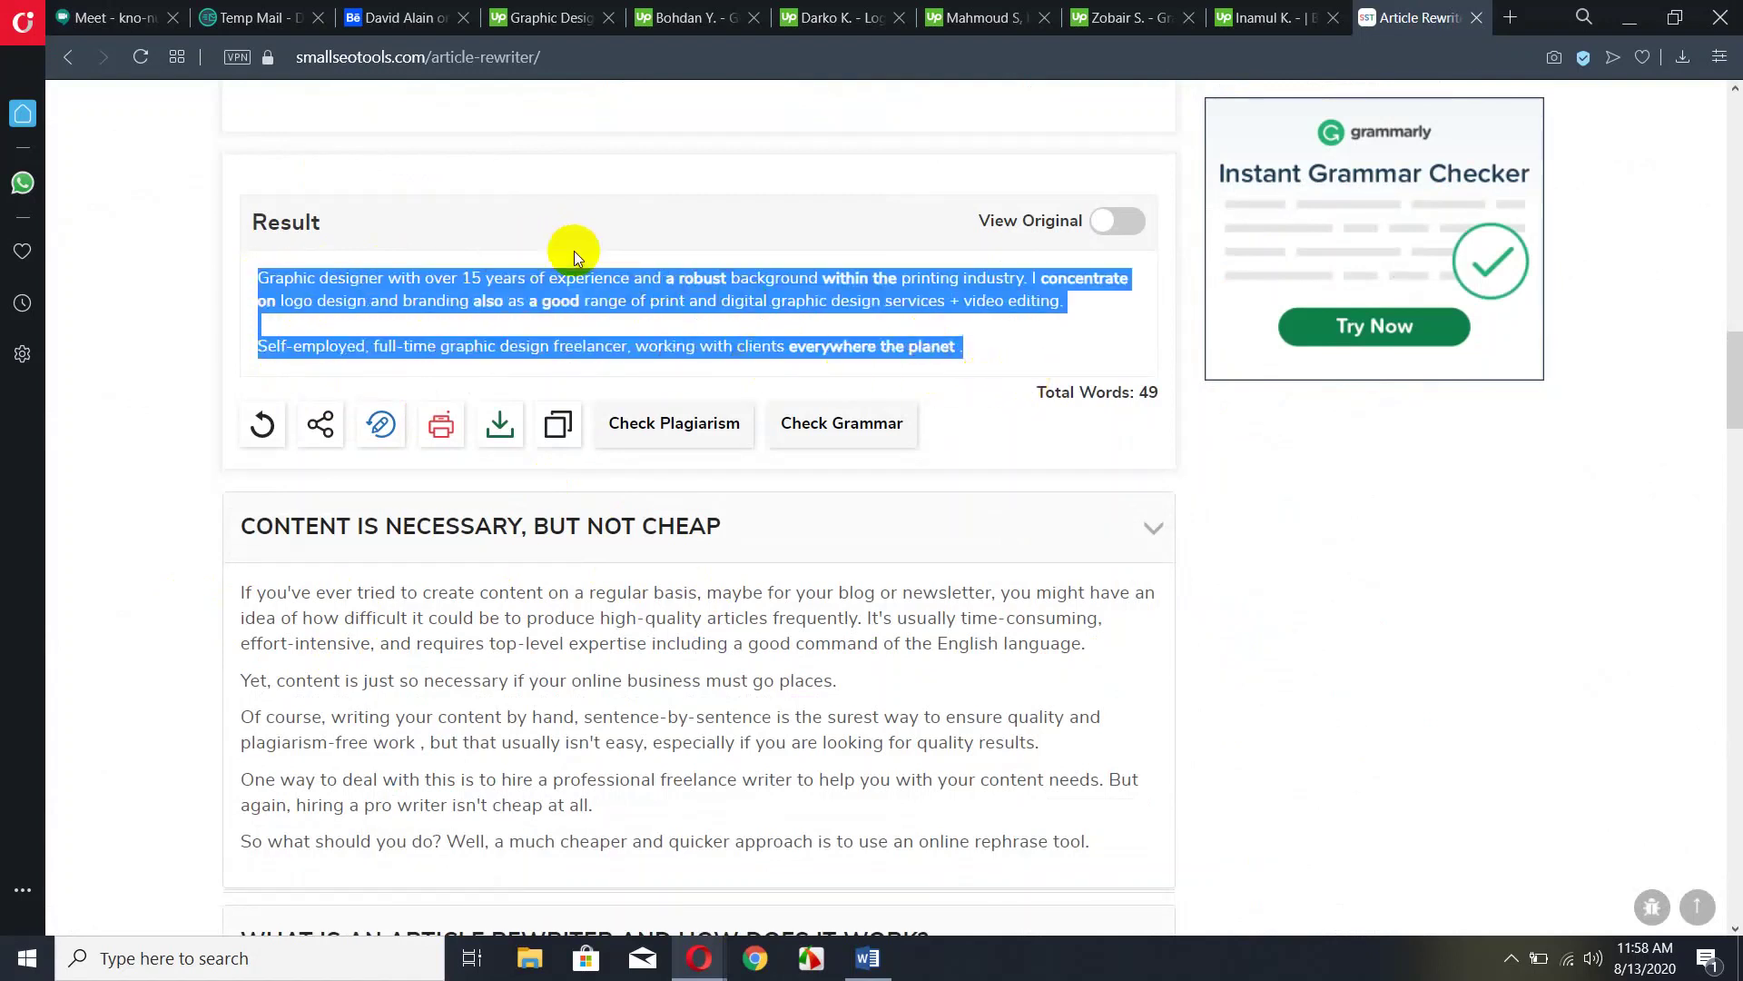
click(542, 56)
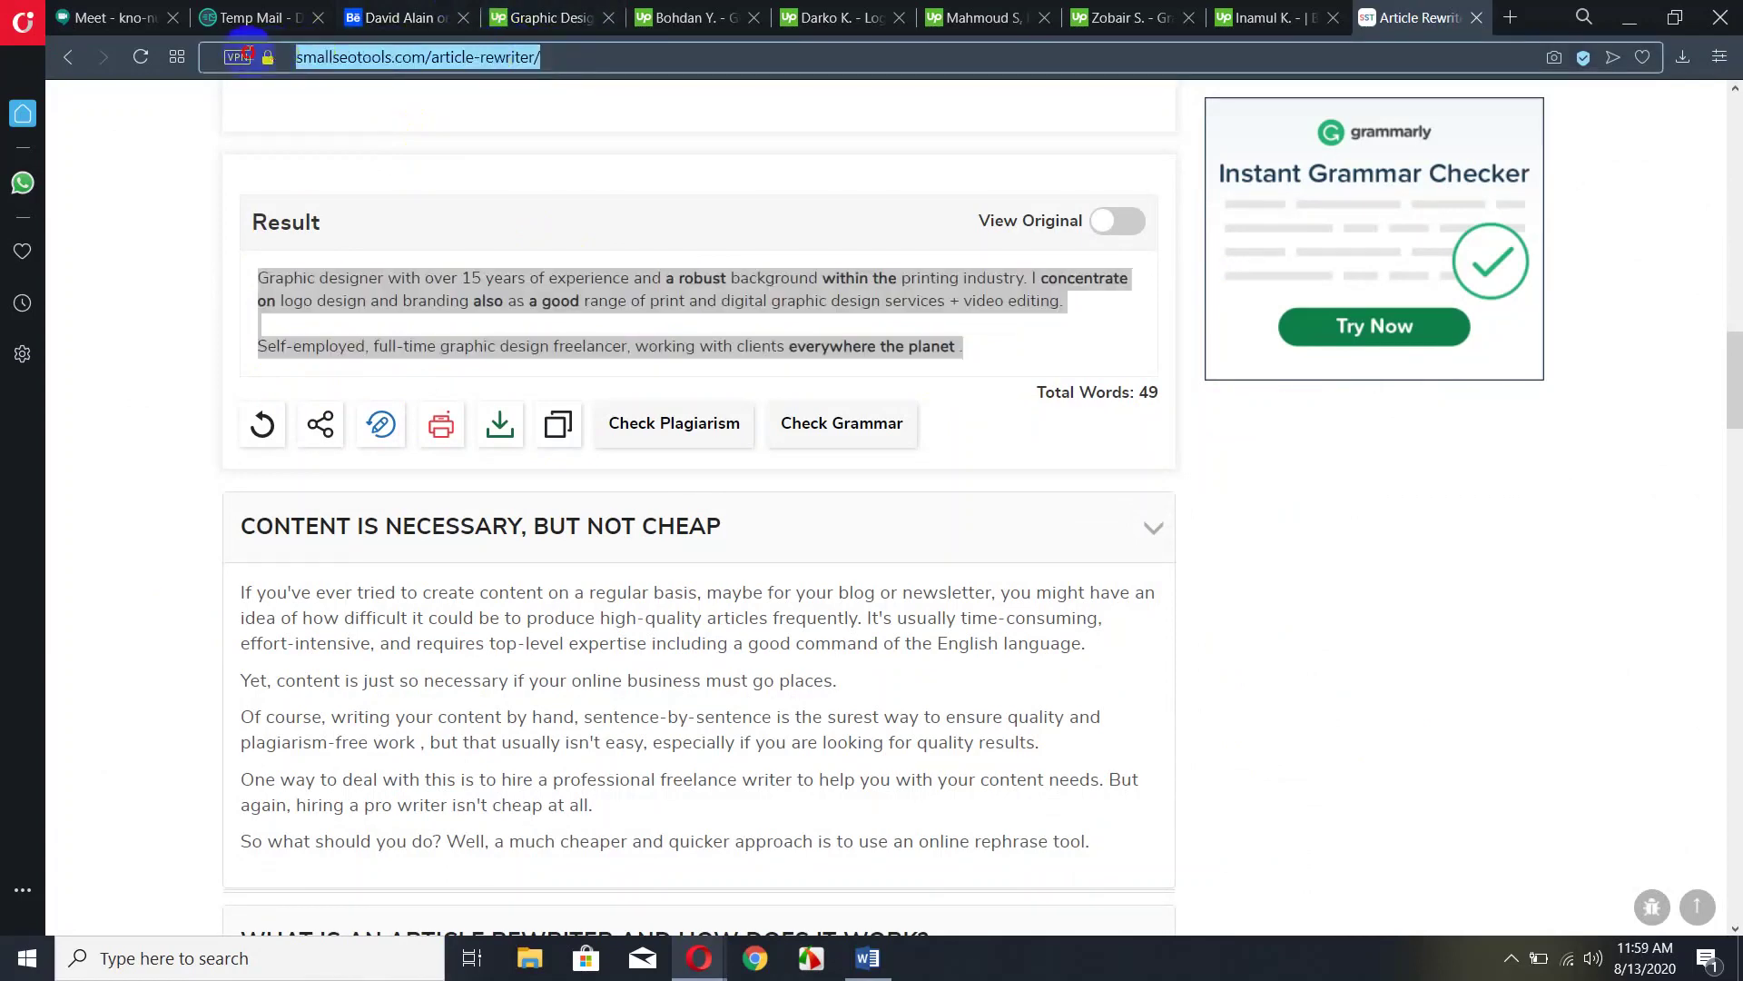
click(393, 17)
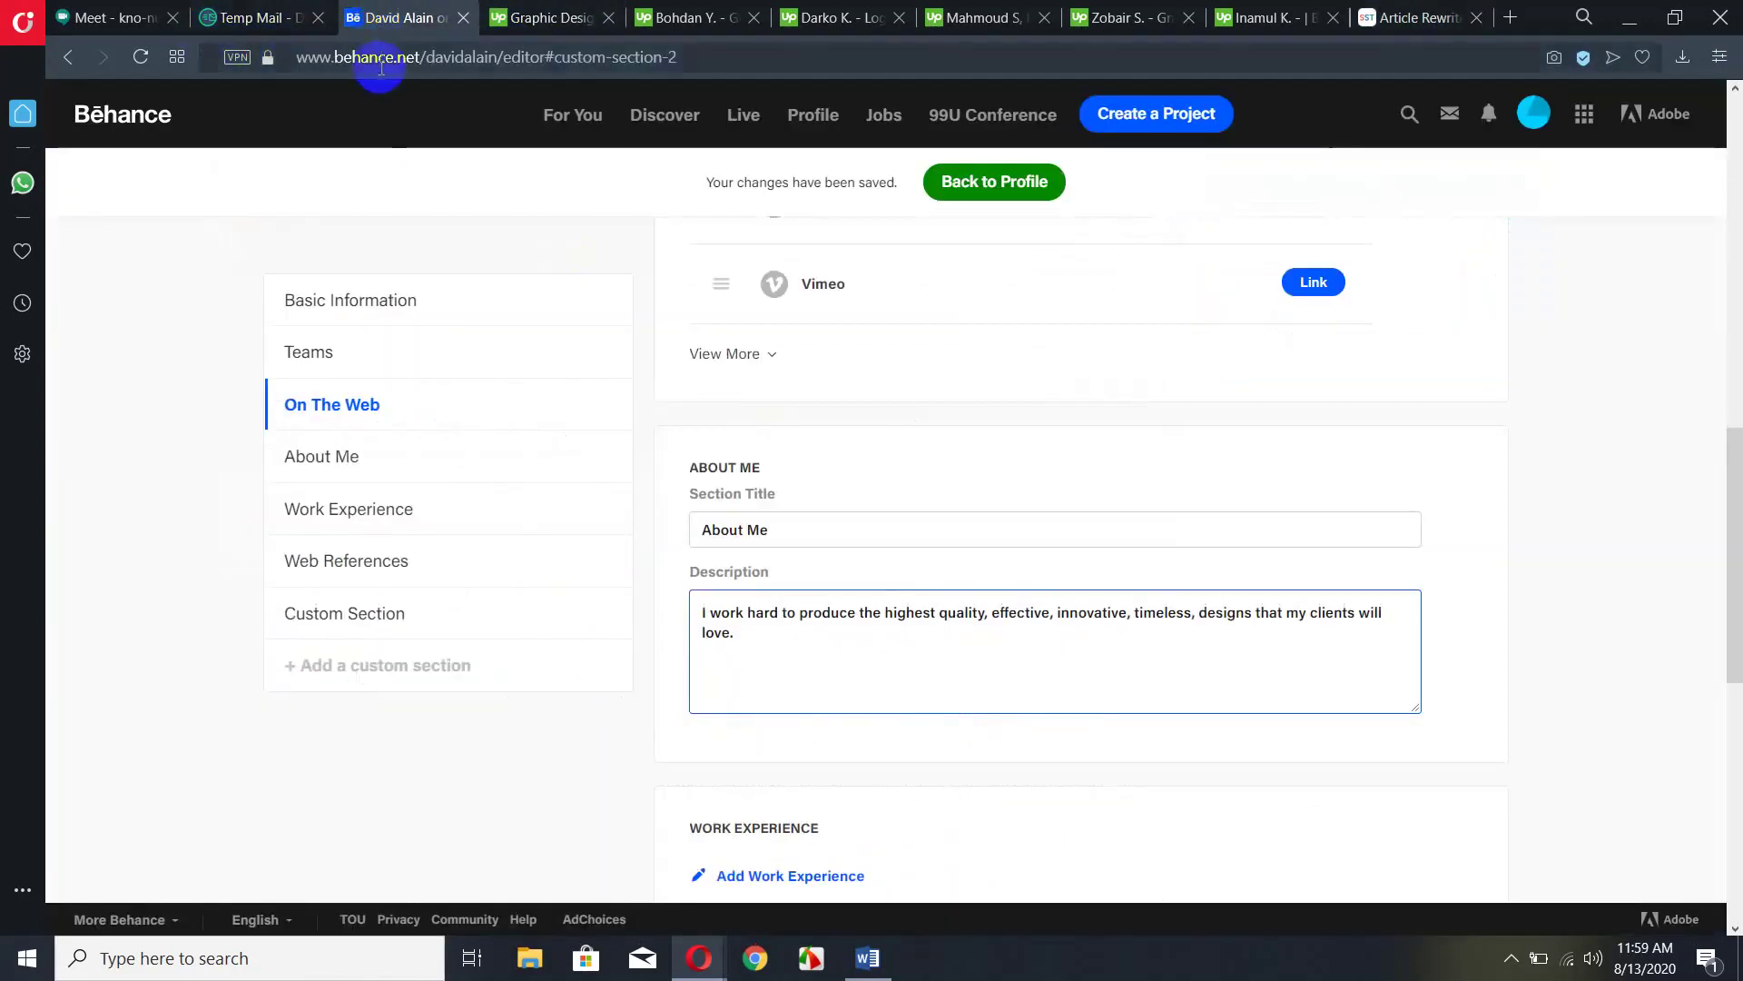
click(1396, 20)
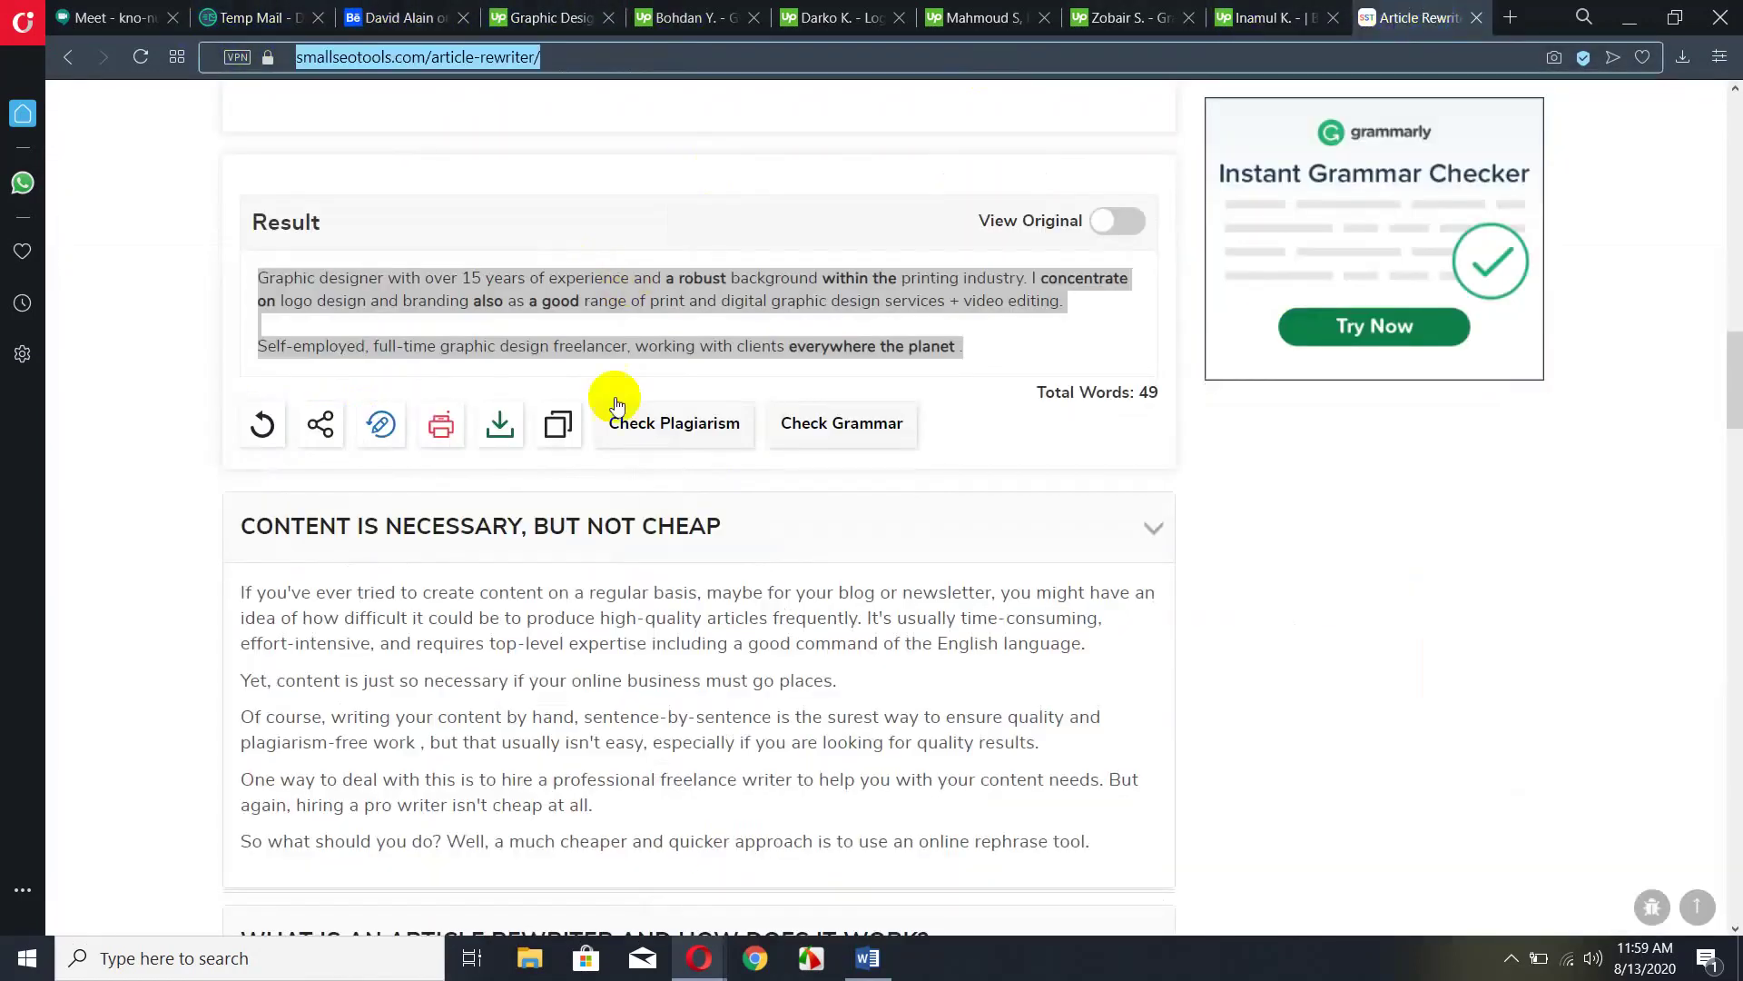
click(1283, 474)
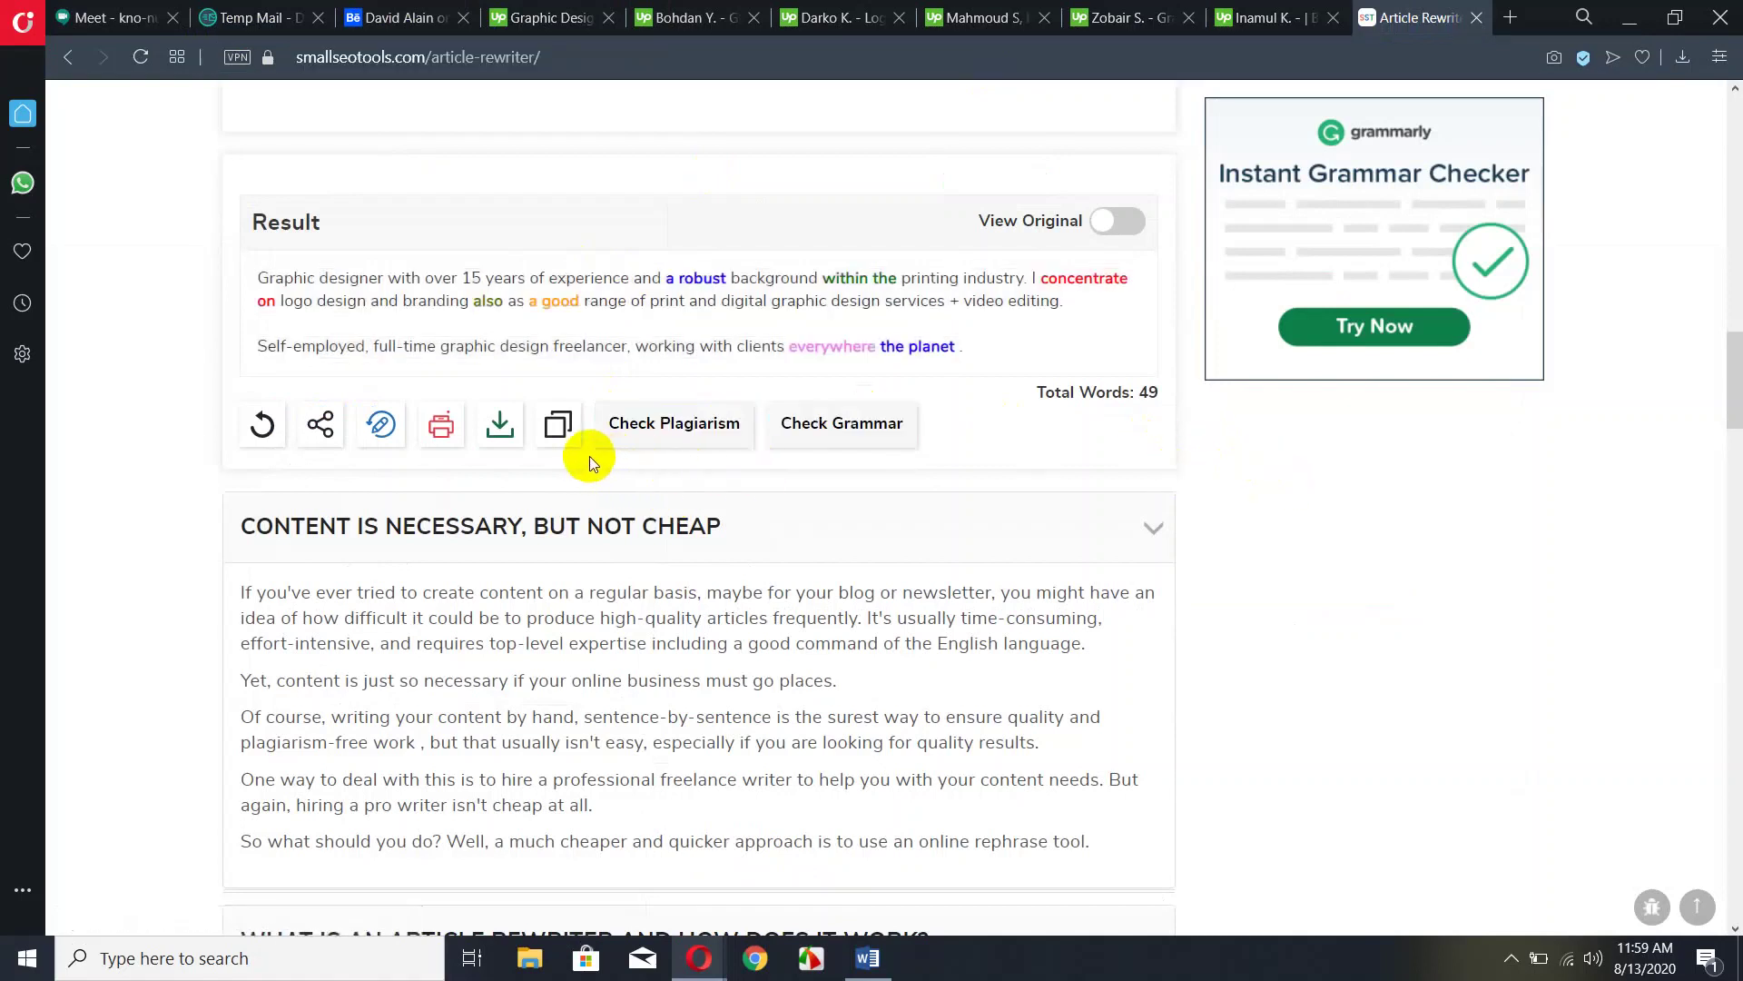
Step: Send the rewritten bio to the Plagiarism Checker page
click(676, 425)
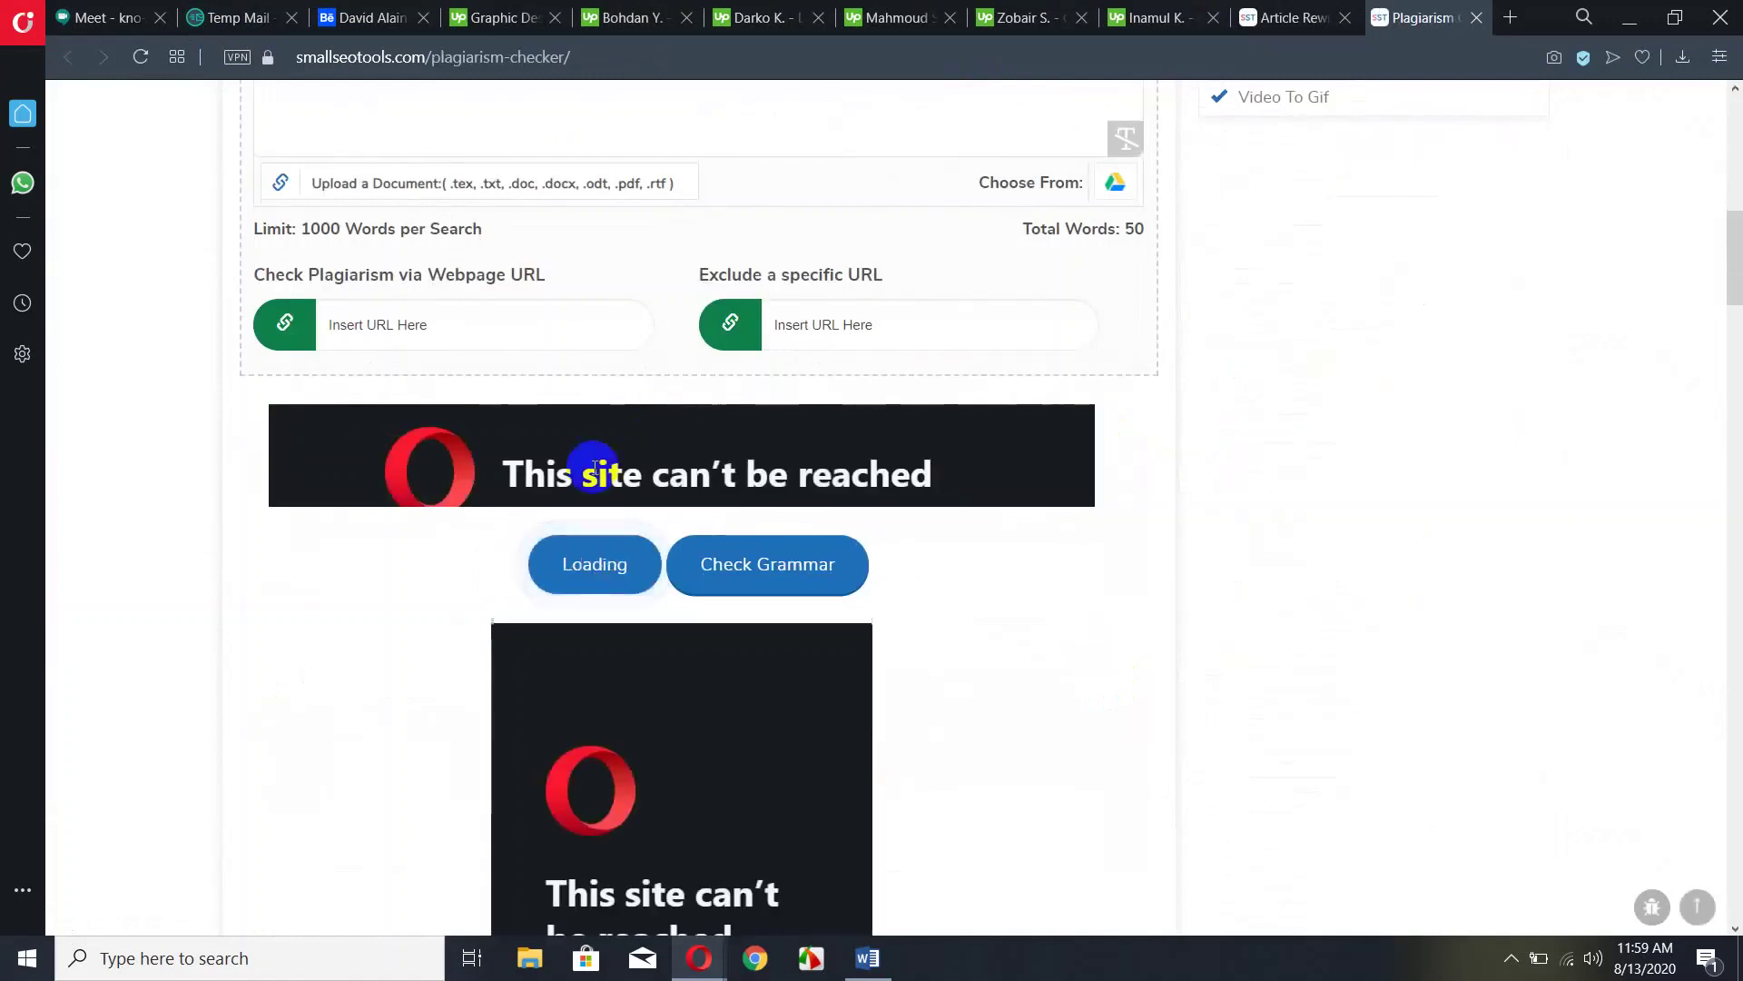
scroll(525, 559, down, 2)
scroll(528, 558, down, 4)
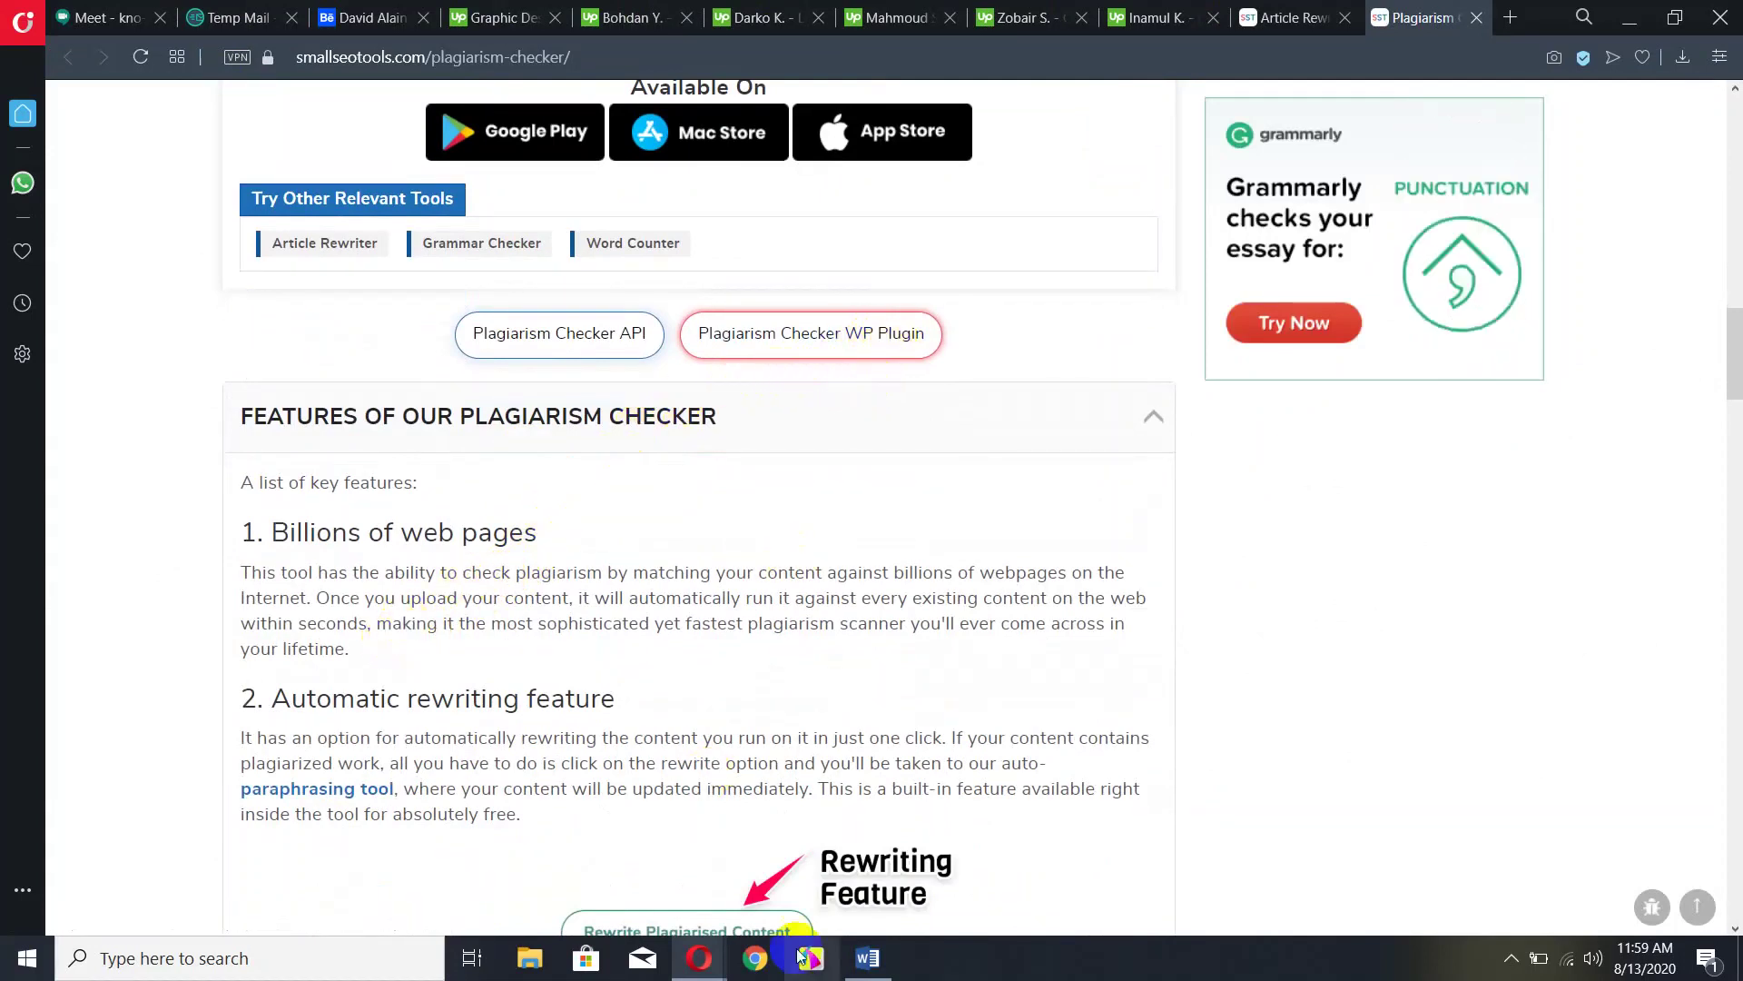
scroll(771, 597, up, 8)
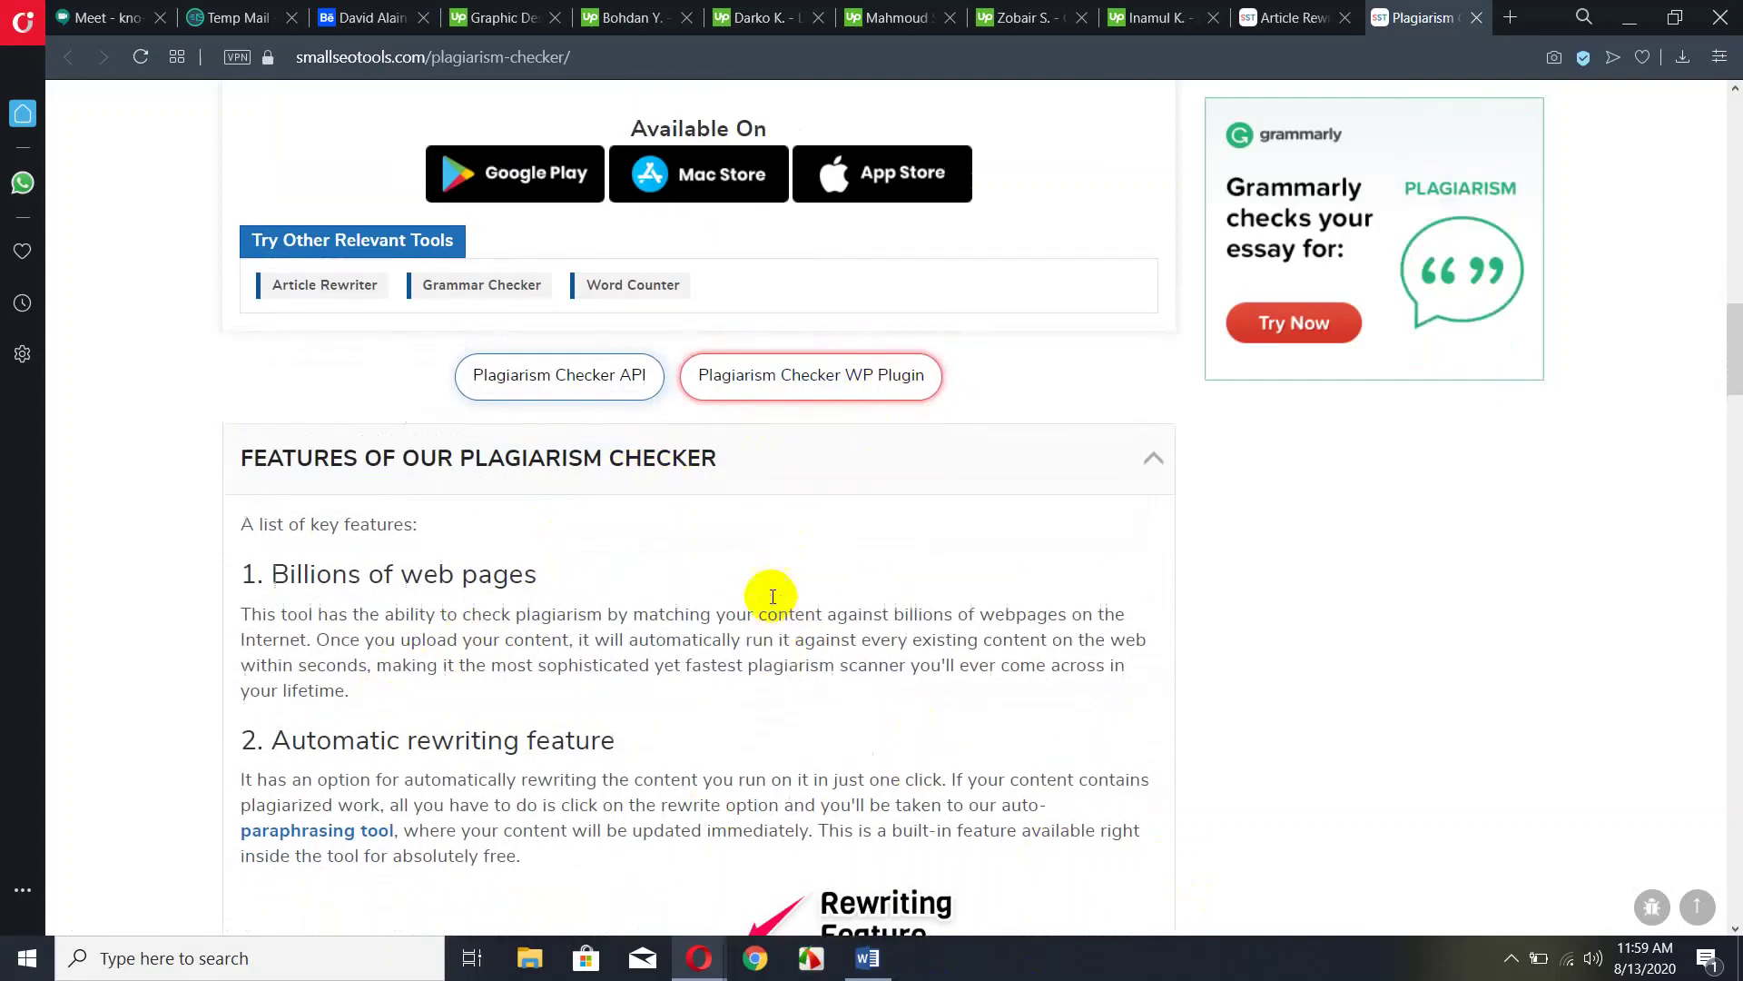
scroll(771, 595, up, 7)
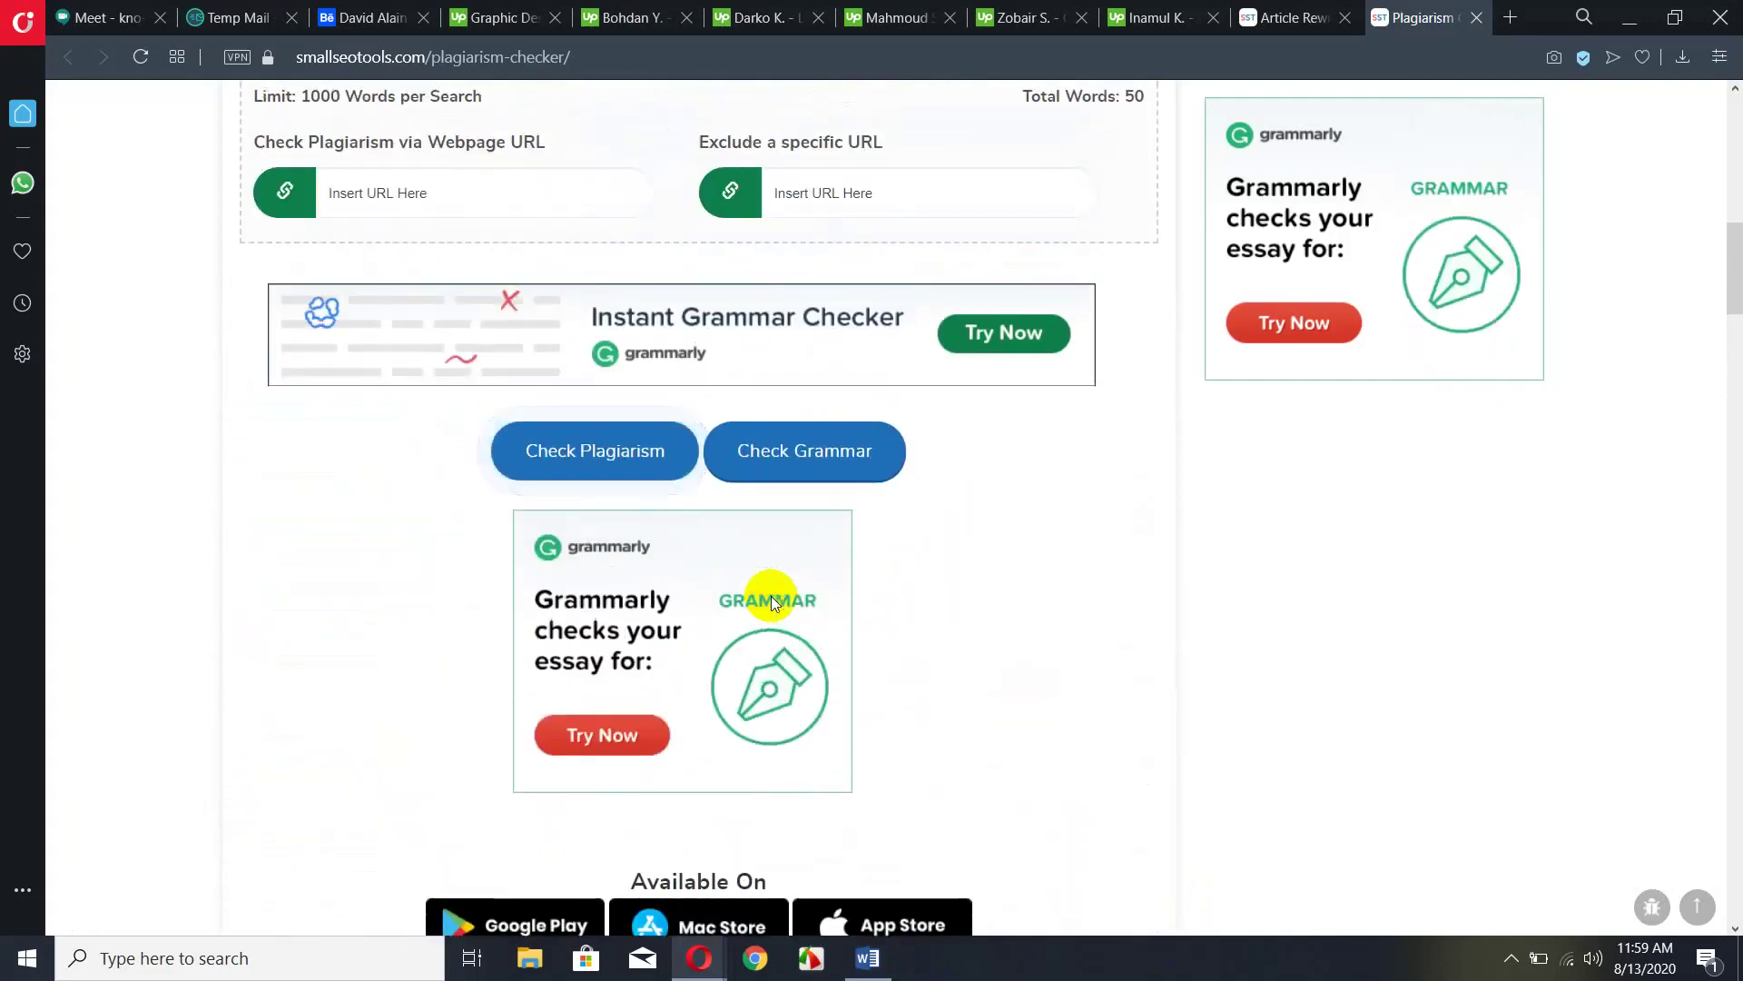
scroll(771, 596, up, 1)
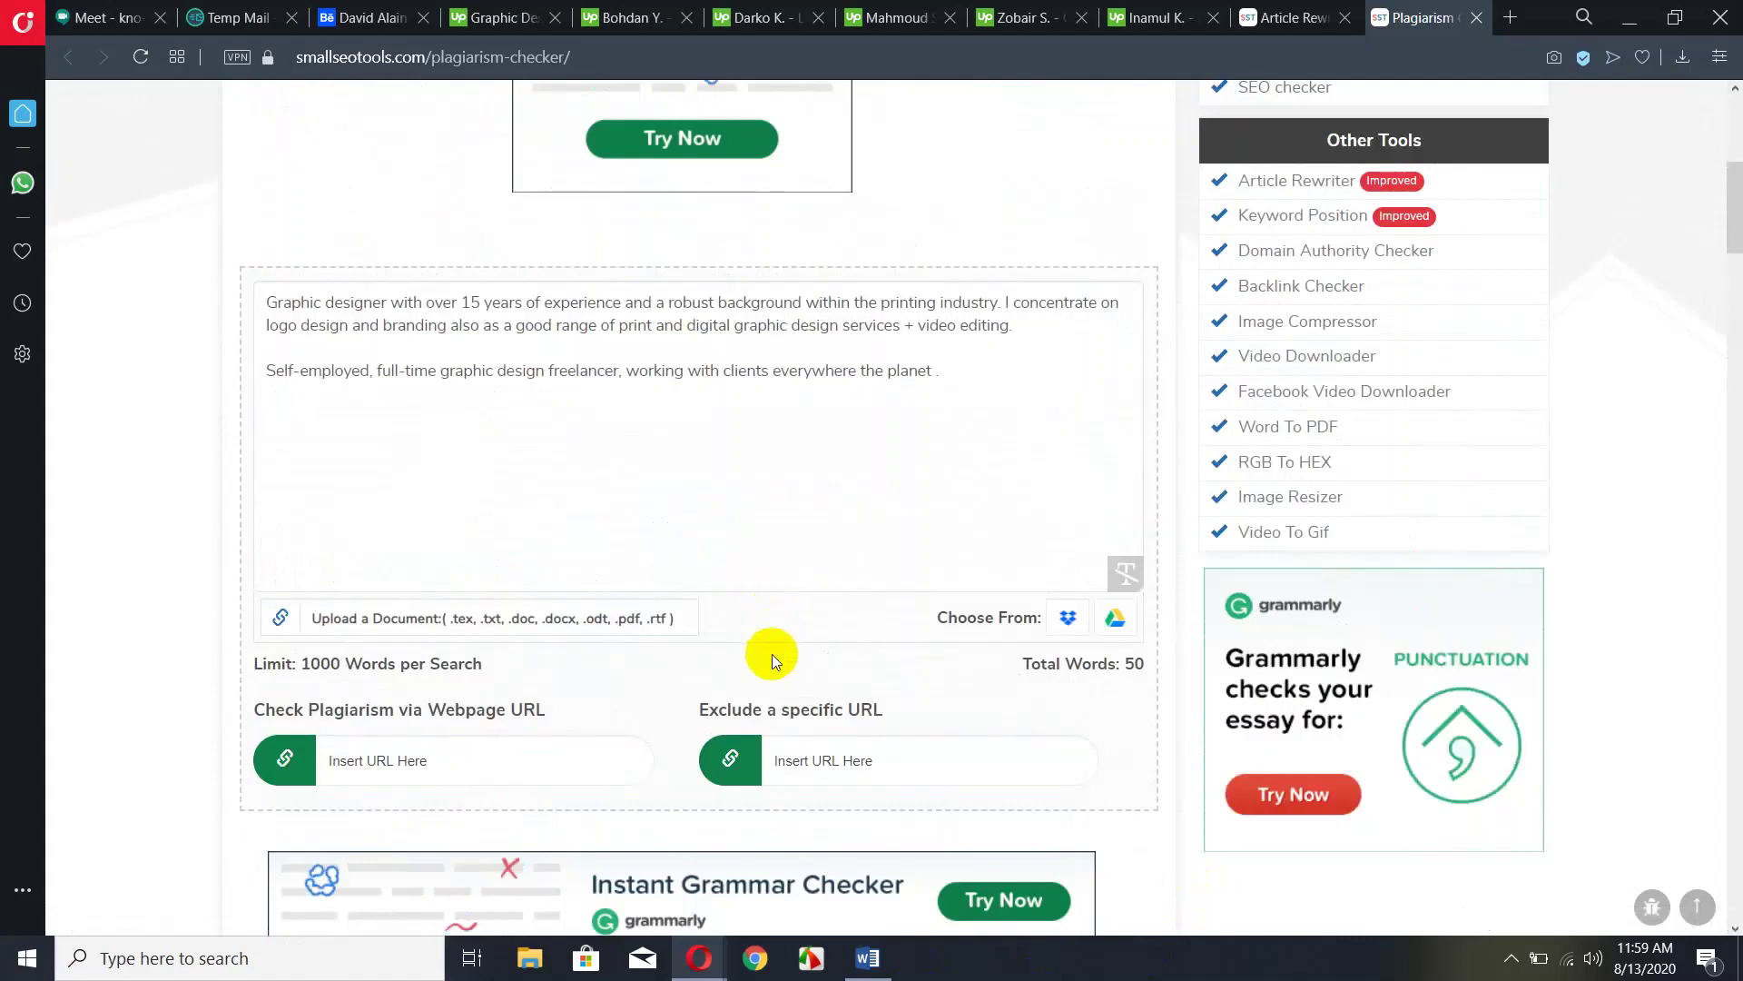
scroll(563, 627, up, 1)
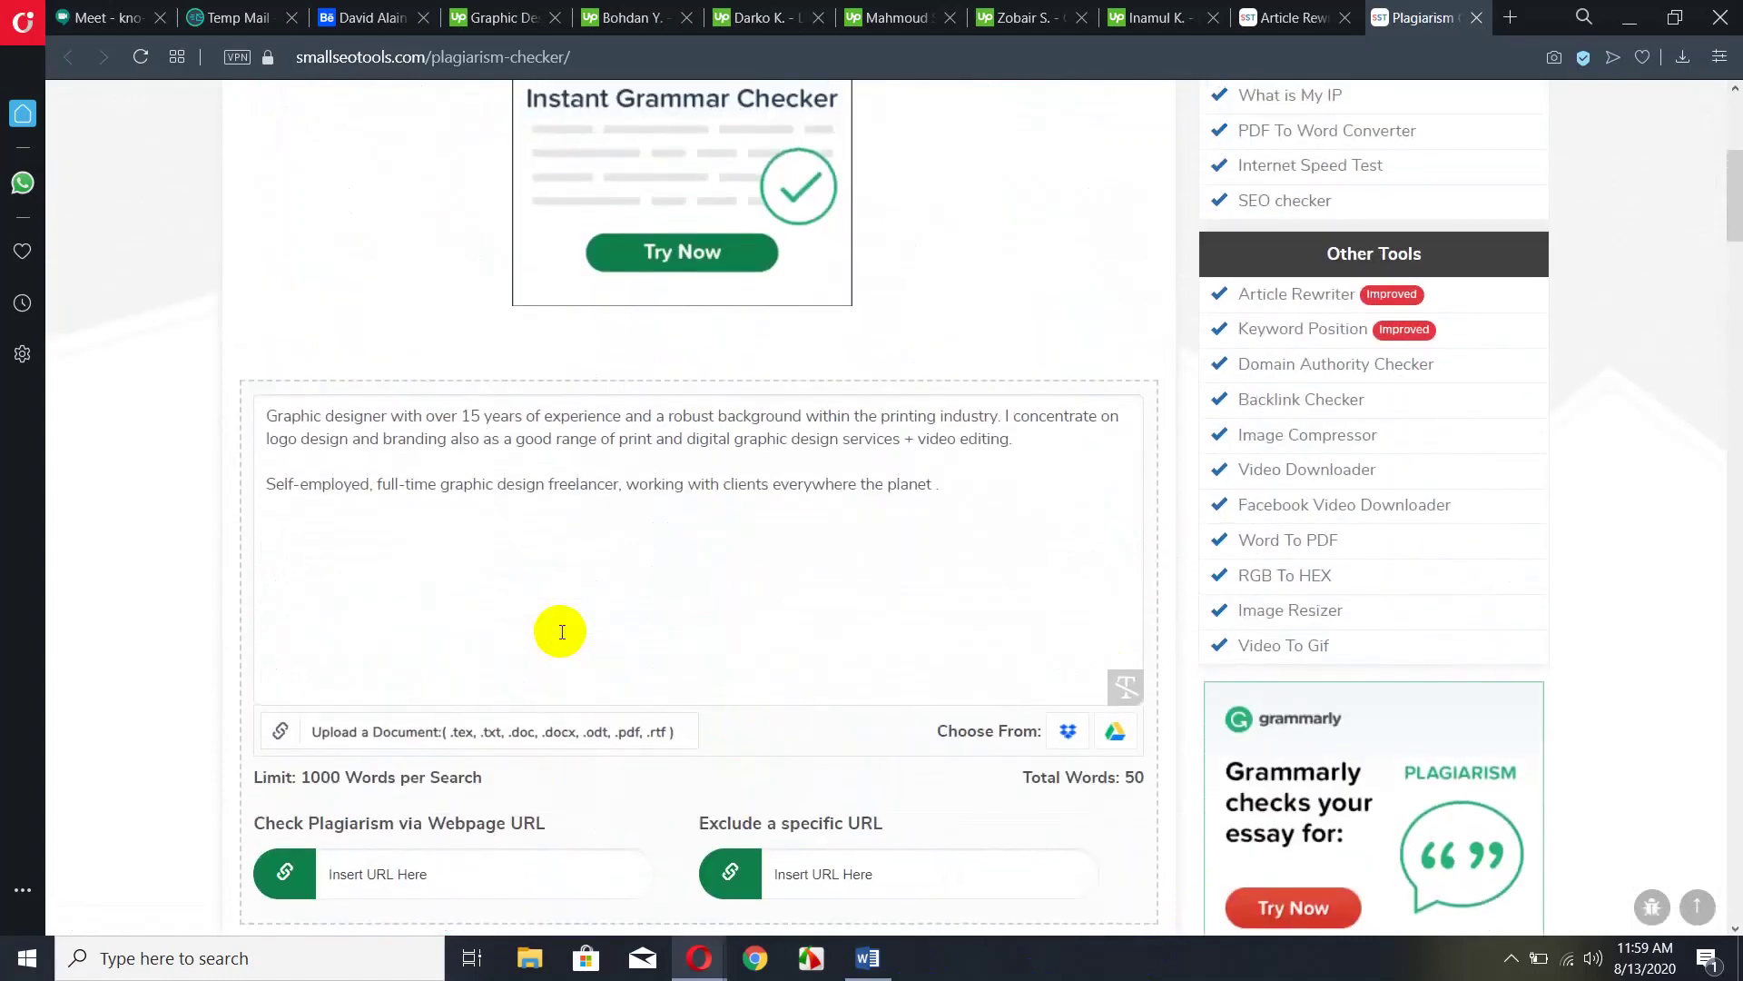
scroll(561, 631, down, 1)
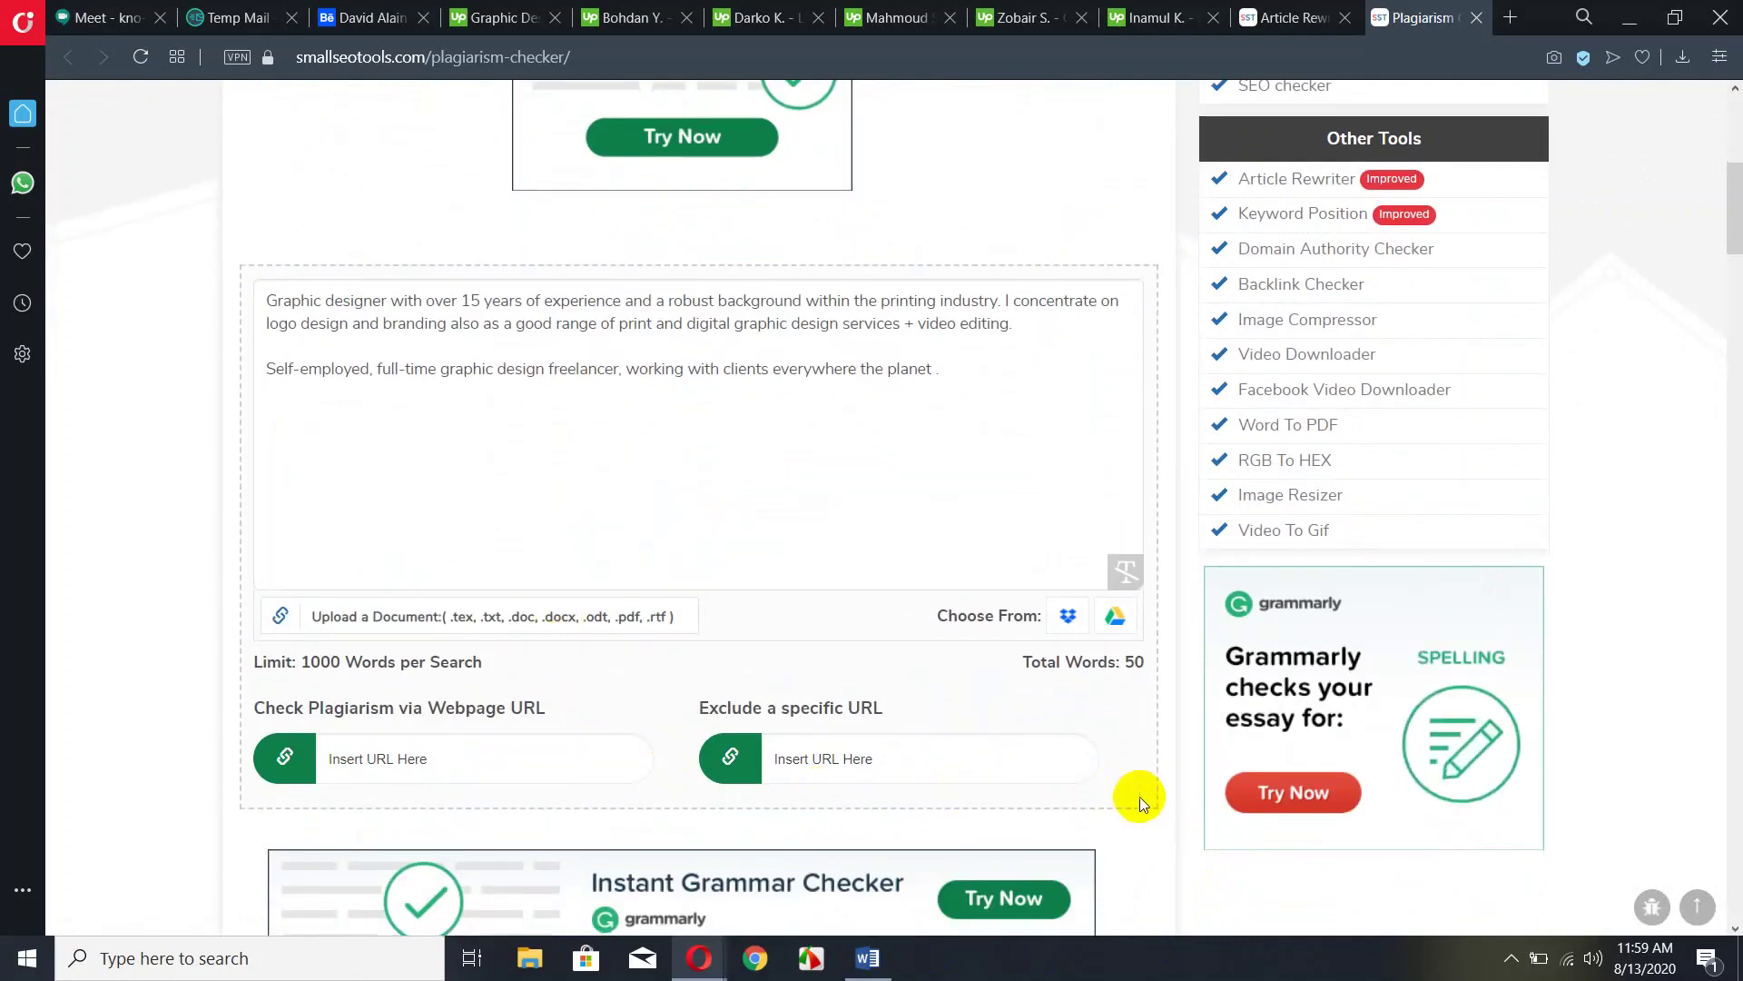
scroll(1140, 797, down, 5)
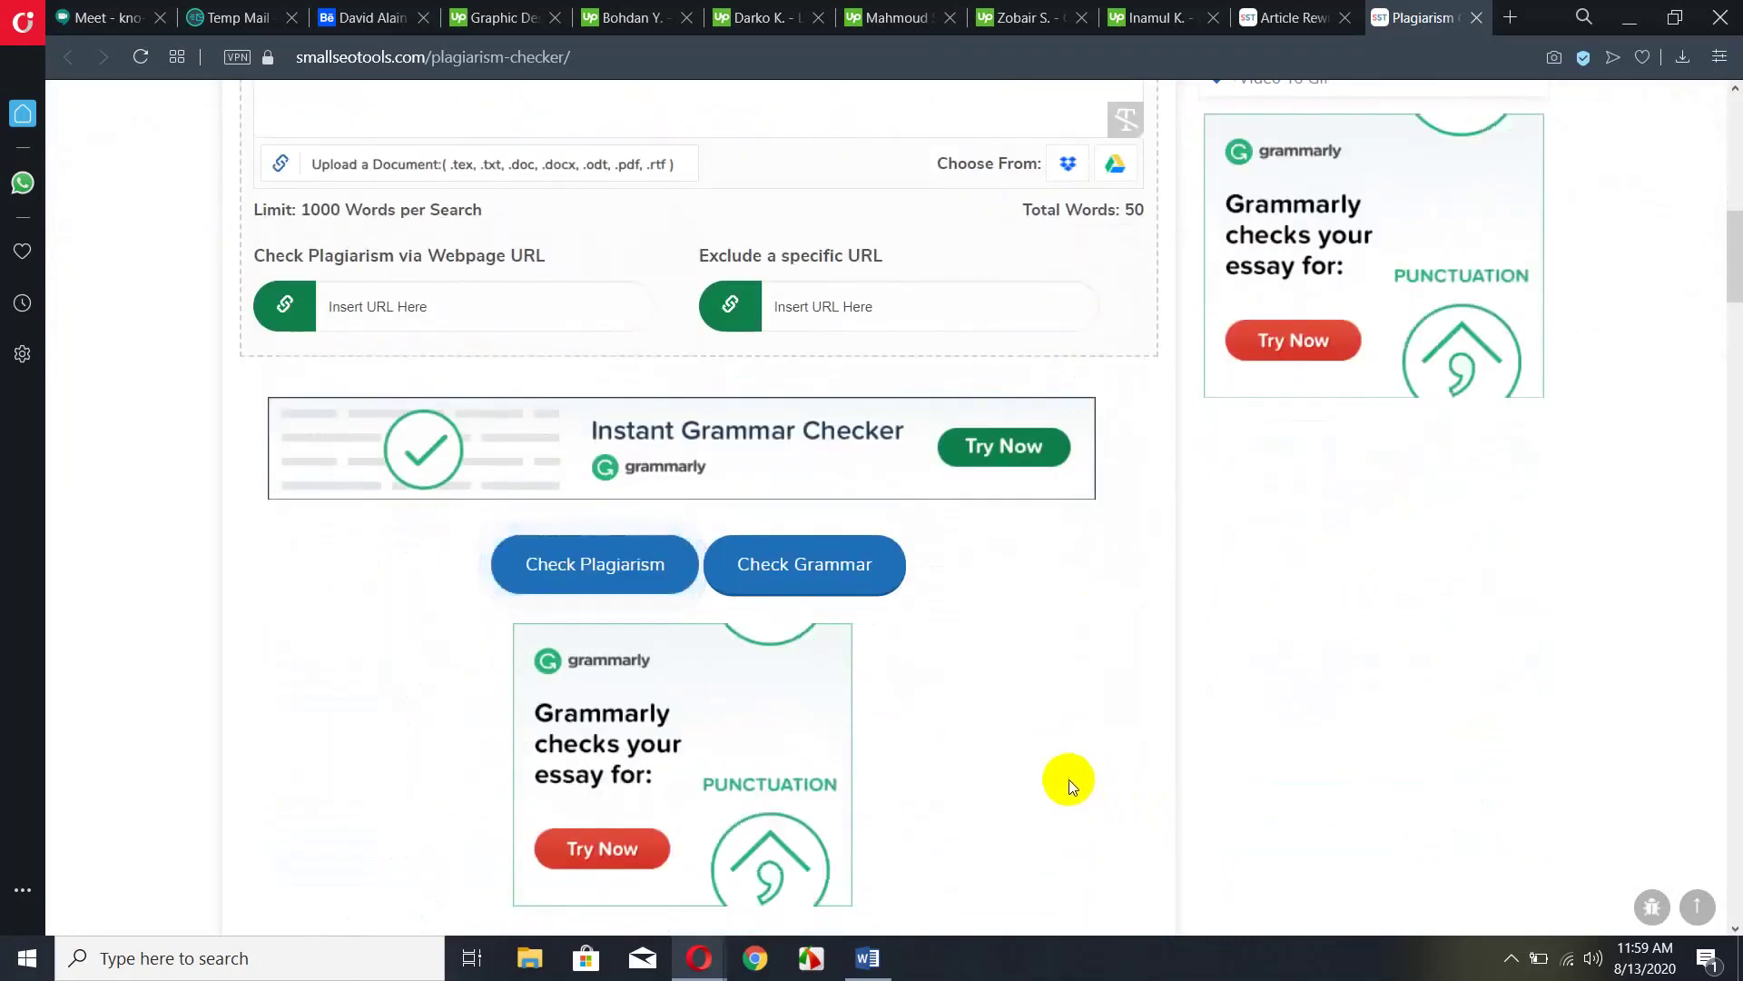
scroll(1068, 779, down, 1)
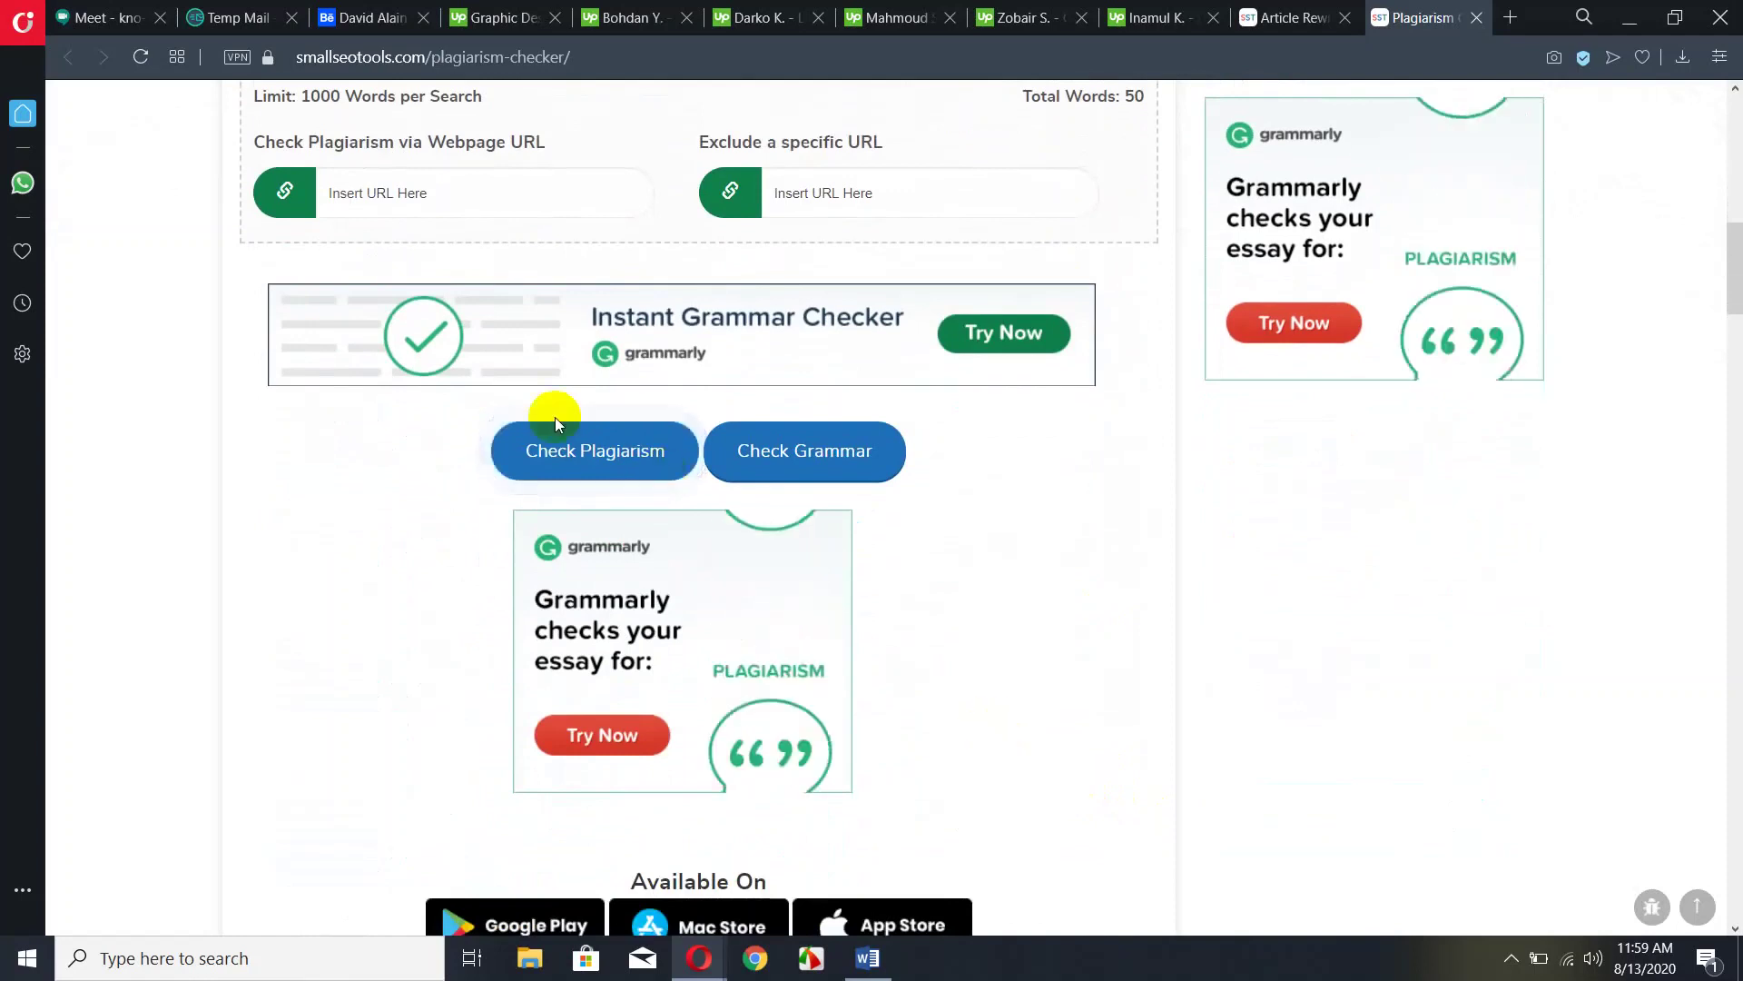
Step: Run the plagiarism check and review results: 0% plagiarism, 100% unique
click(567, 453)
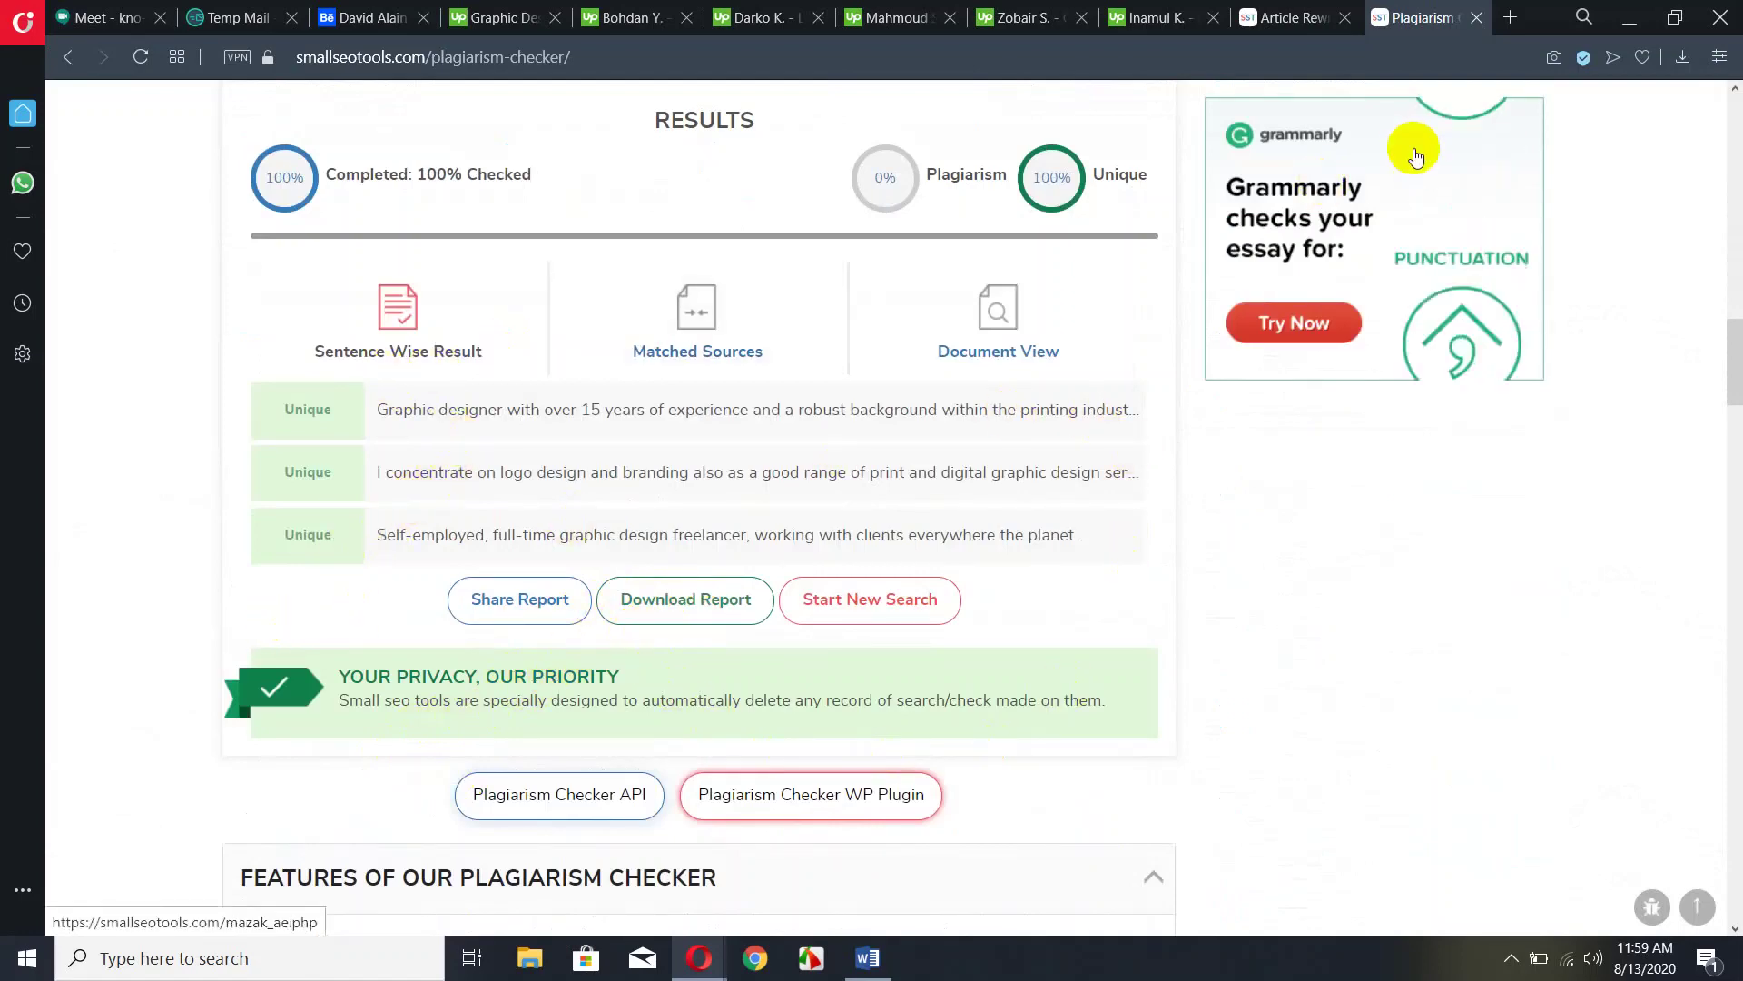
scroll(829, 533, down, 10)
scroll(832, 534, up, 12)
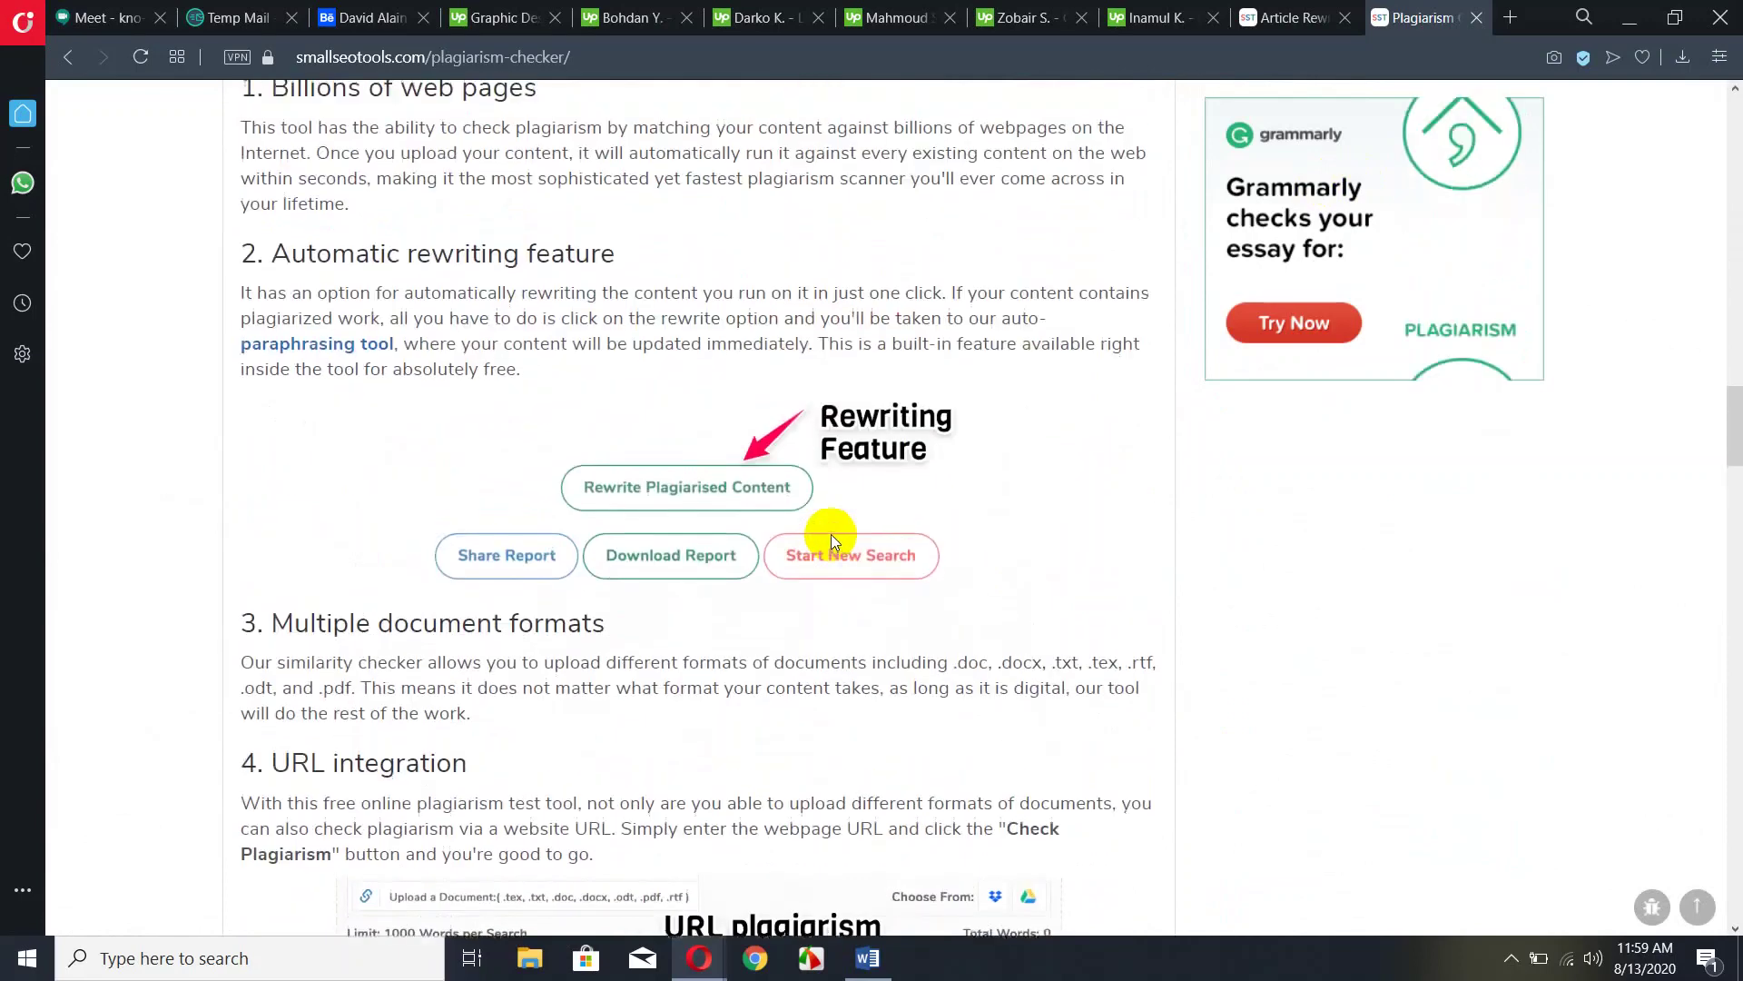
scroll(831, 534, down, 2)
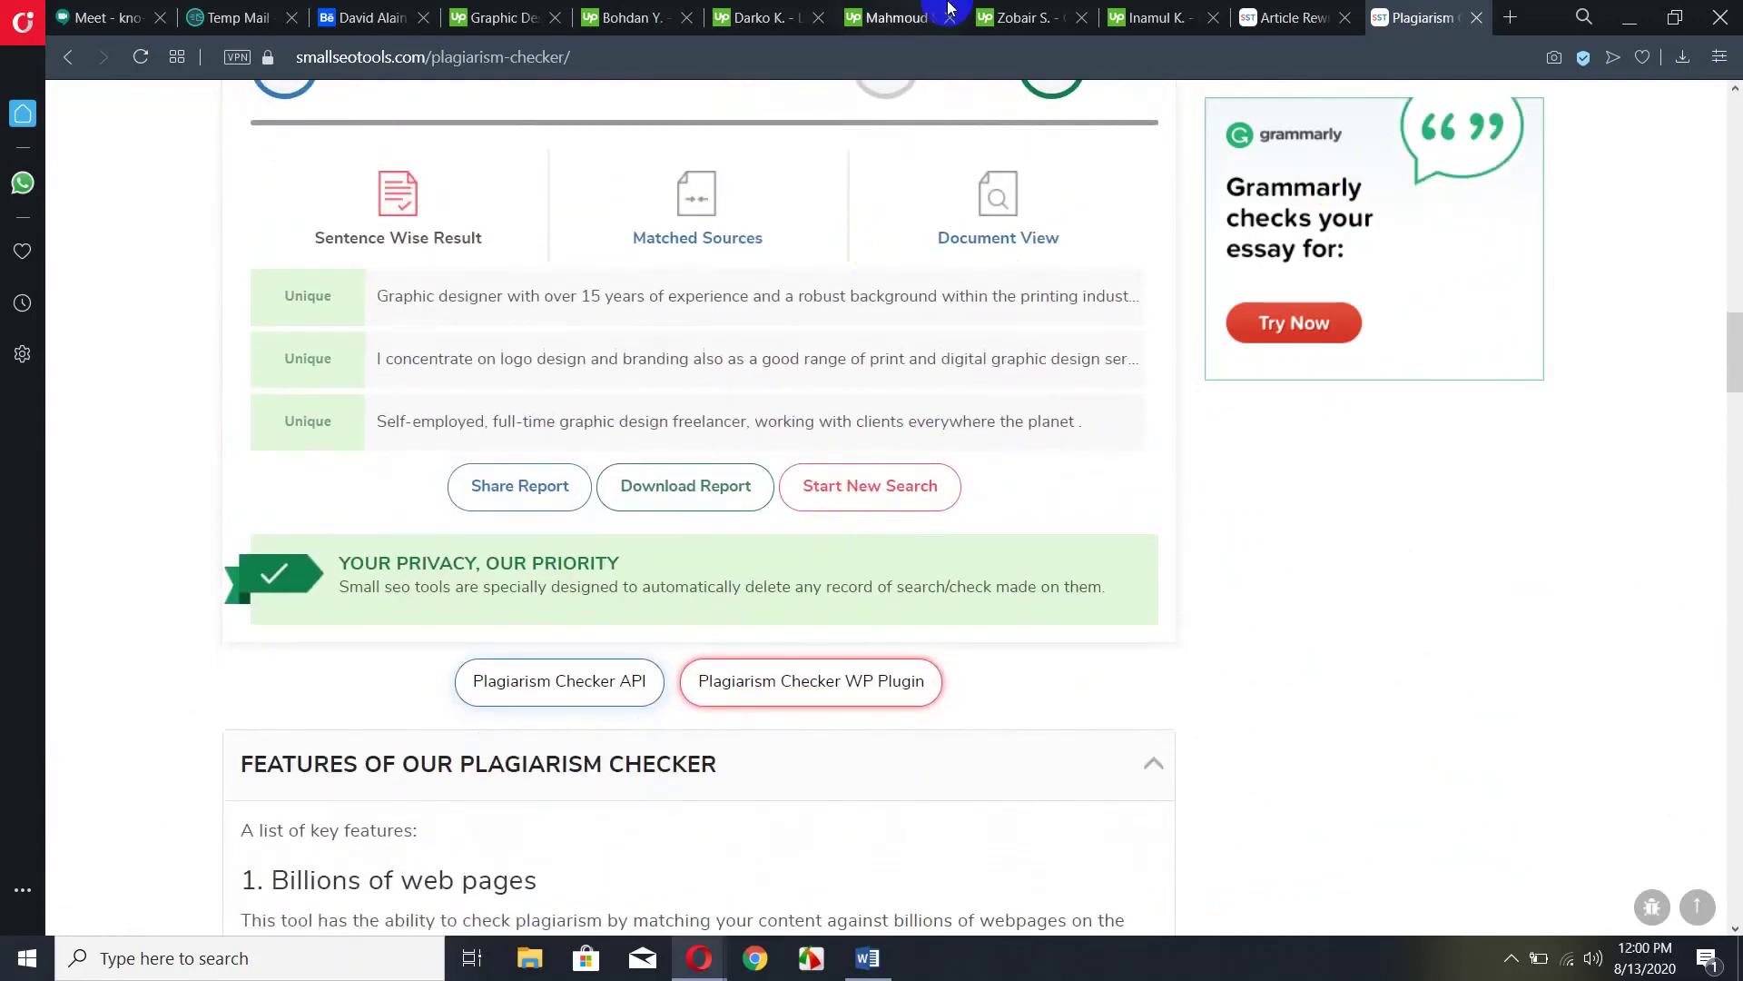
Step: Copy the rewritten bio text again from the Article Rewriter results
click(1274, 23)
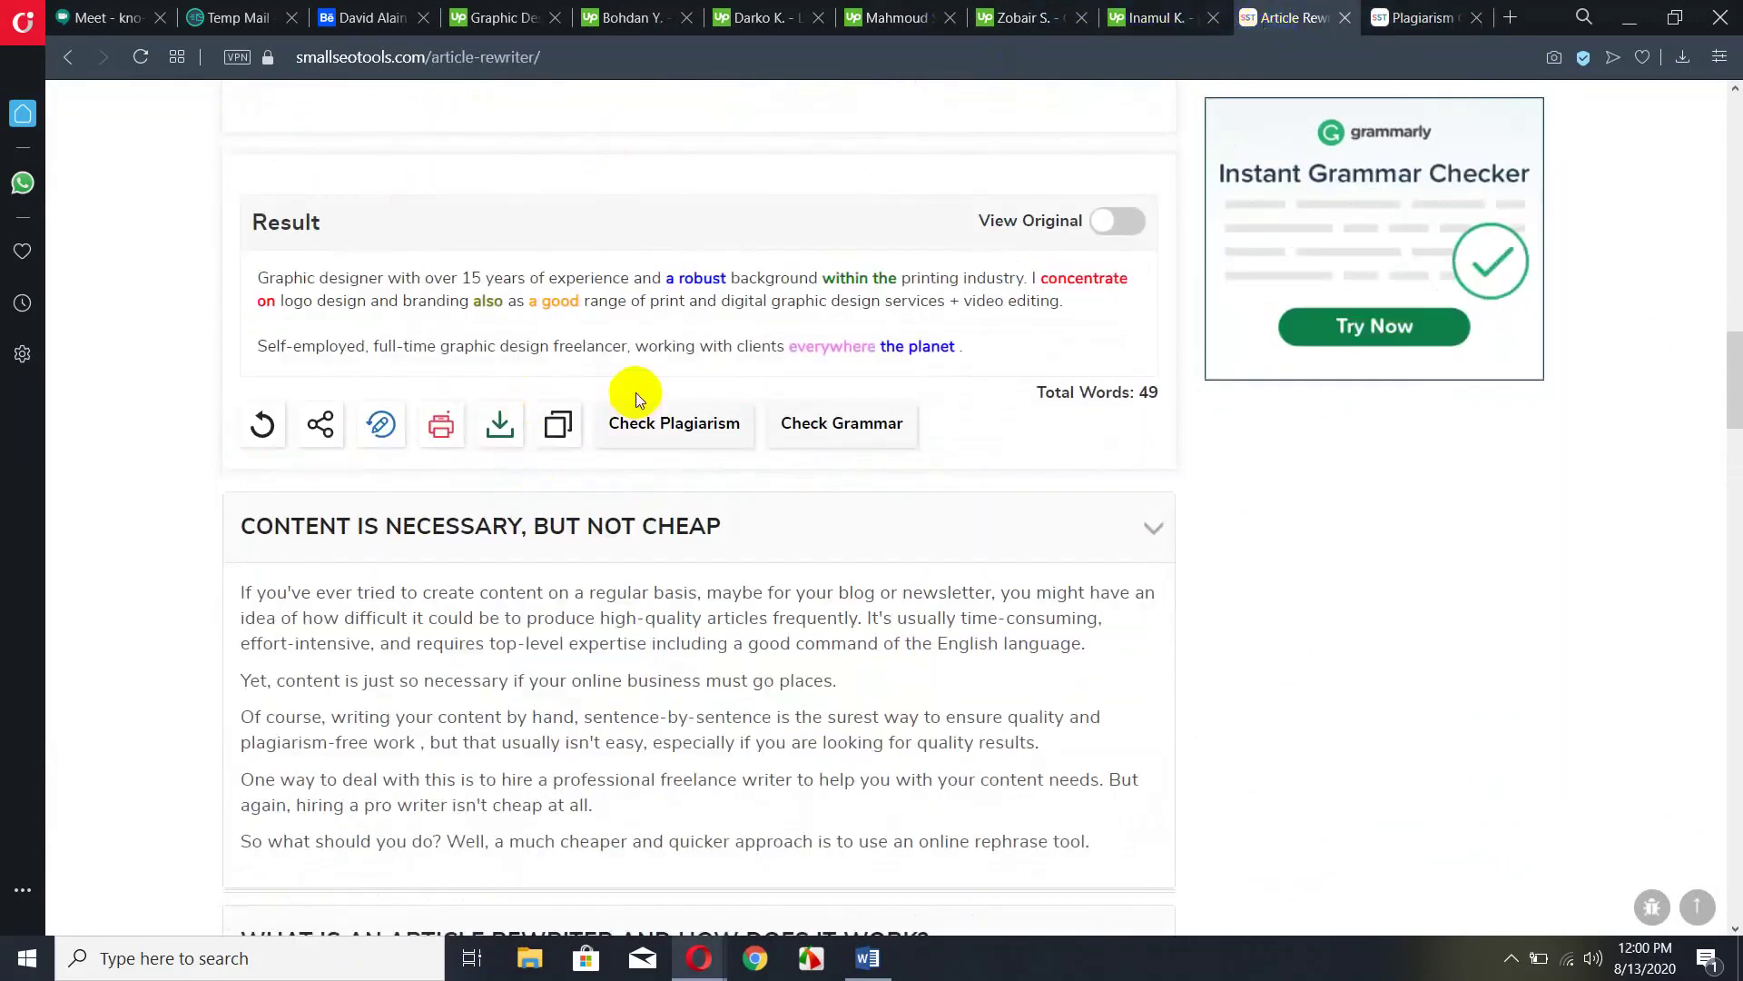
drag(948, 346, 275, 278)
click(556, 419)
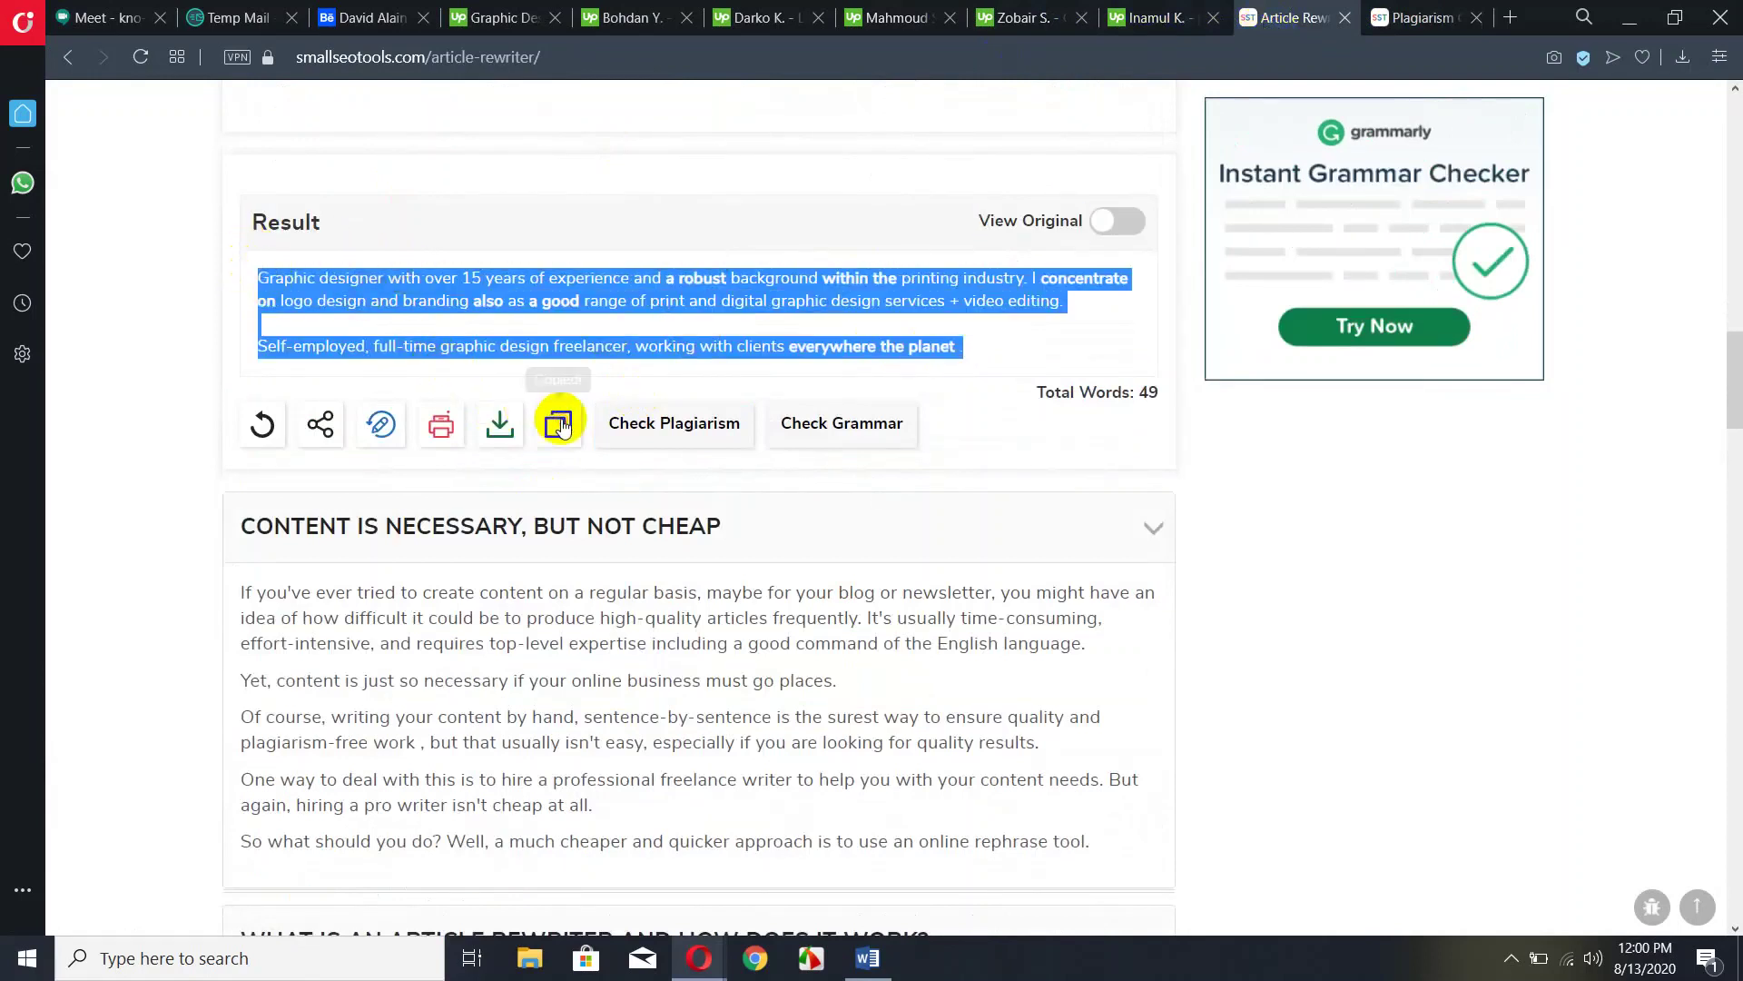
click(244, 26)
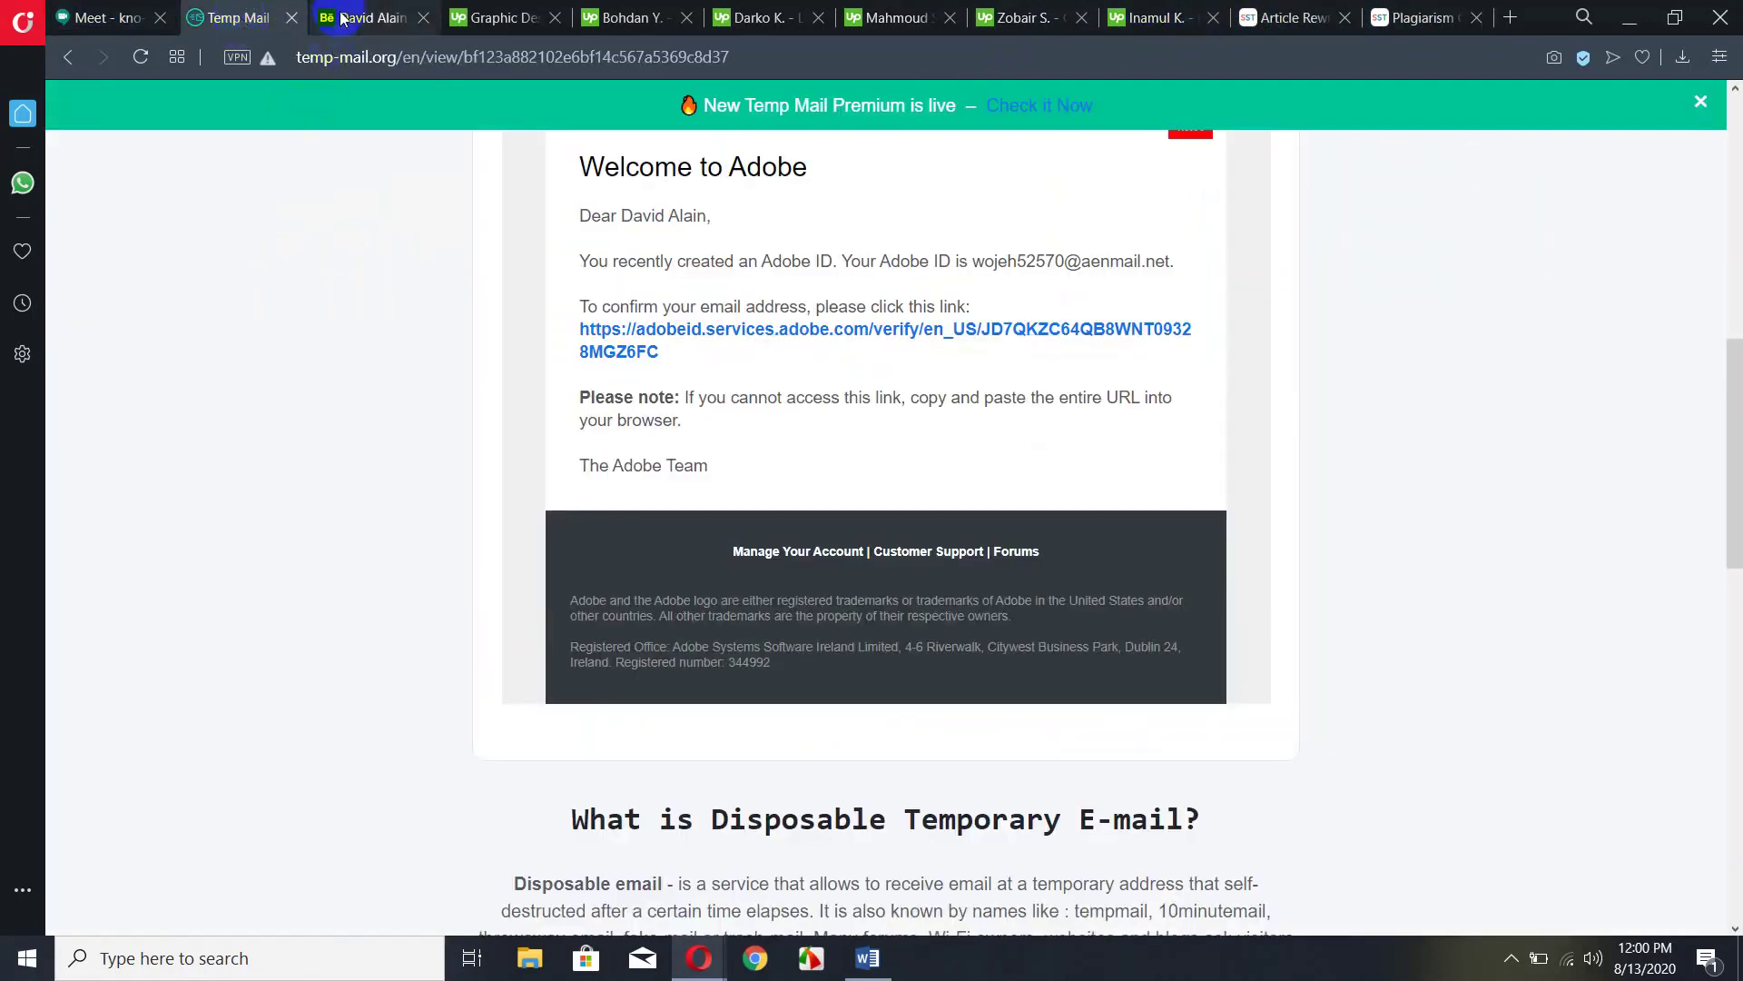
click(362, 19)
Step: Replace the old About Me description with the new bio, removing the trailing '+ video editing.'
drag(748, 639, 669, 615)
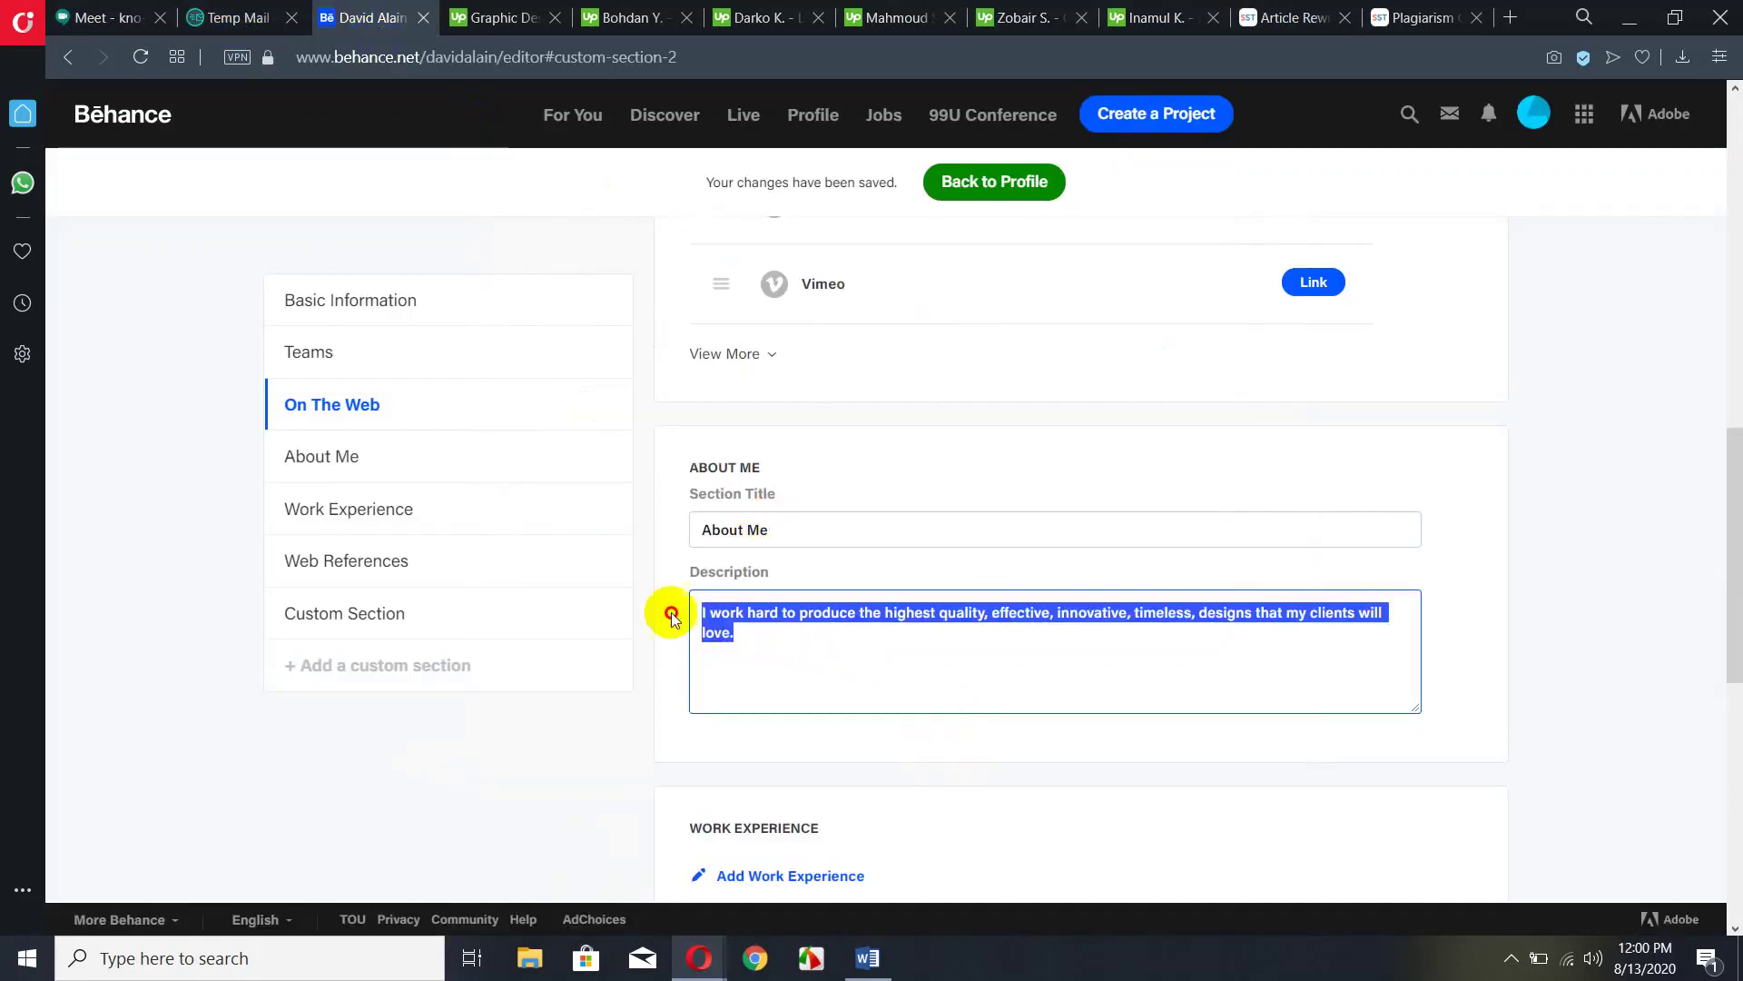
key(BackSpace)
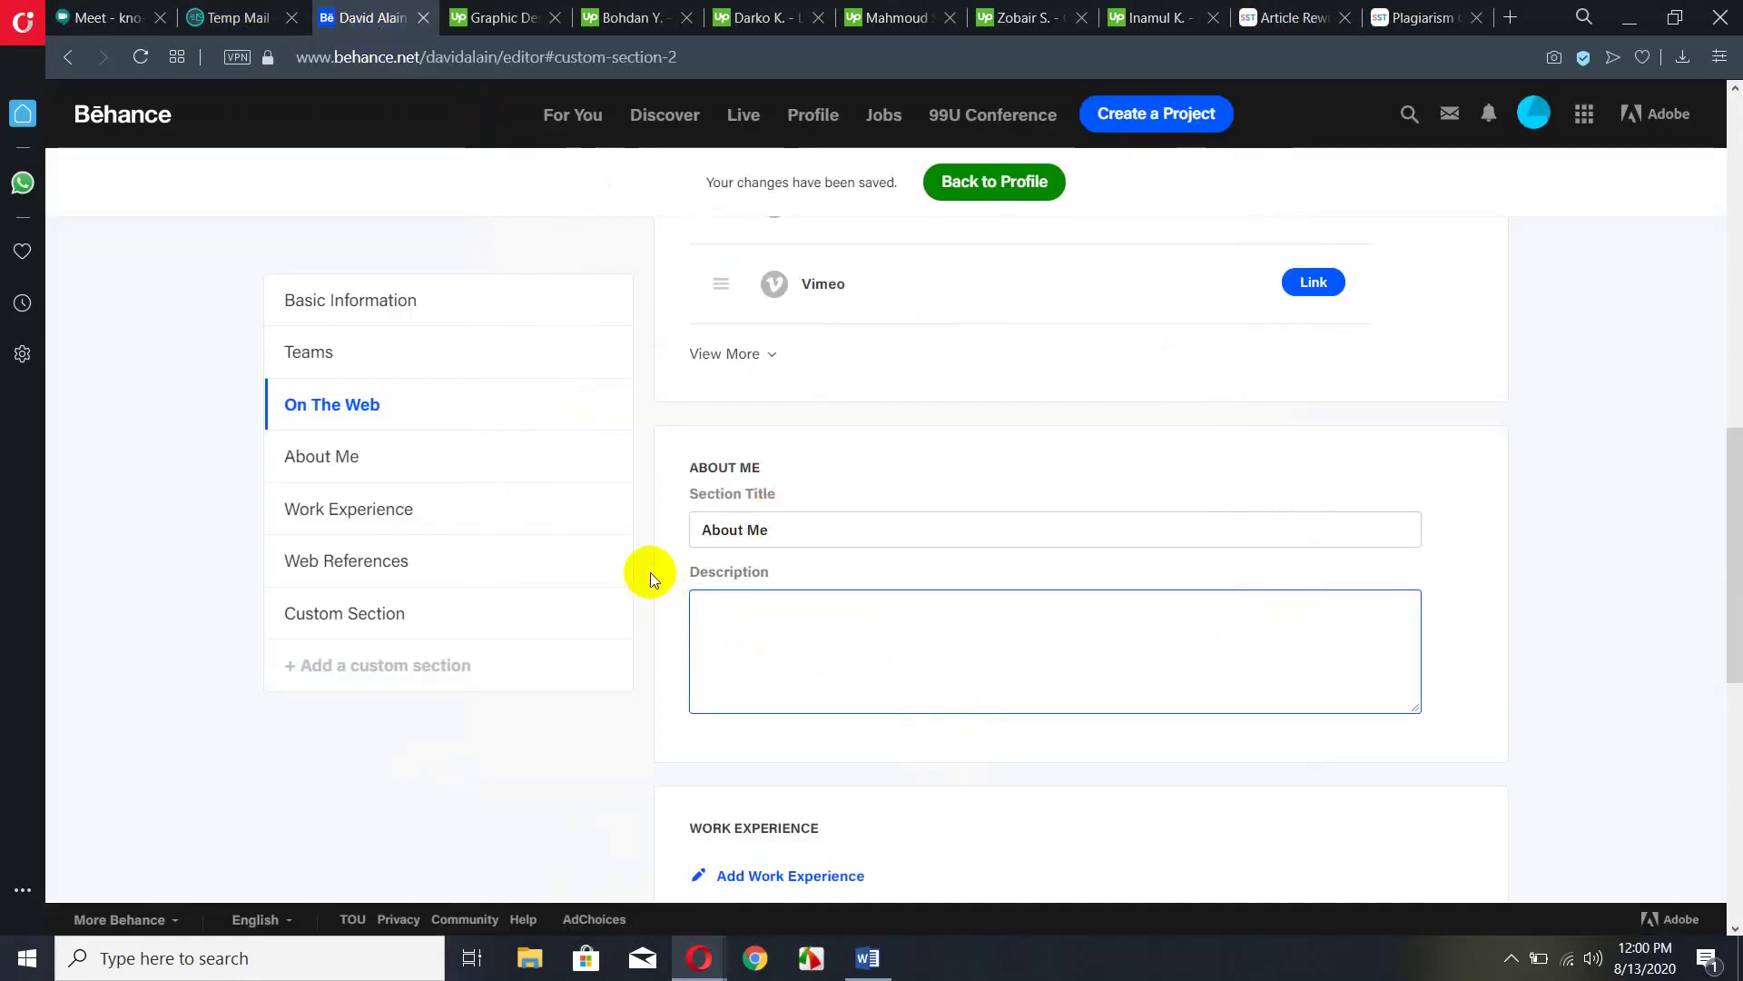
key(ctrl+v)
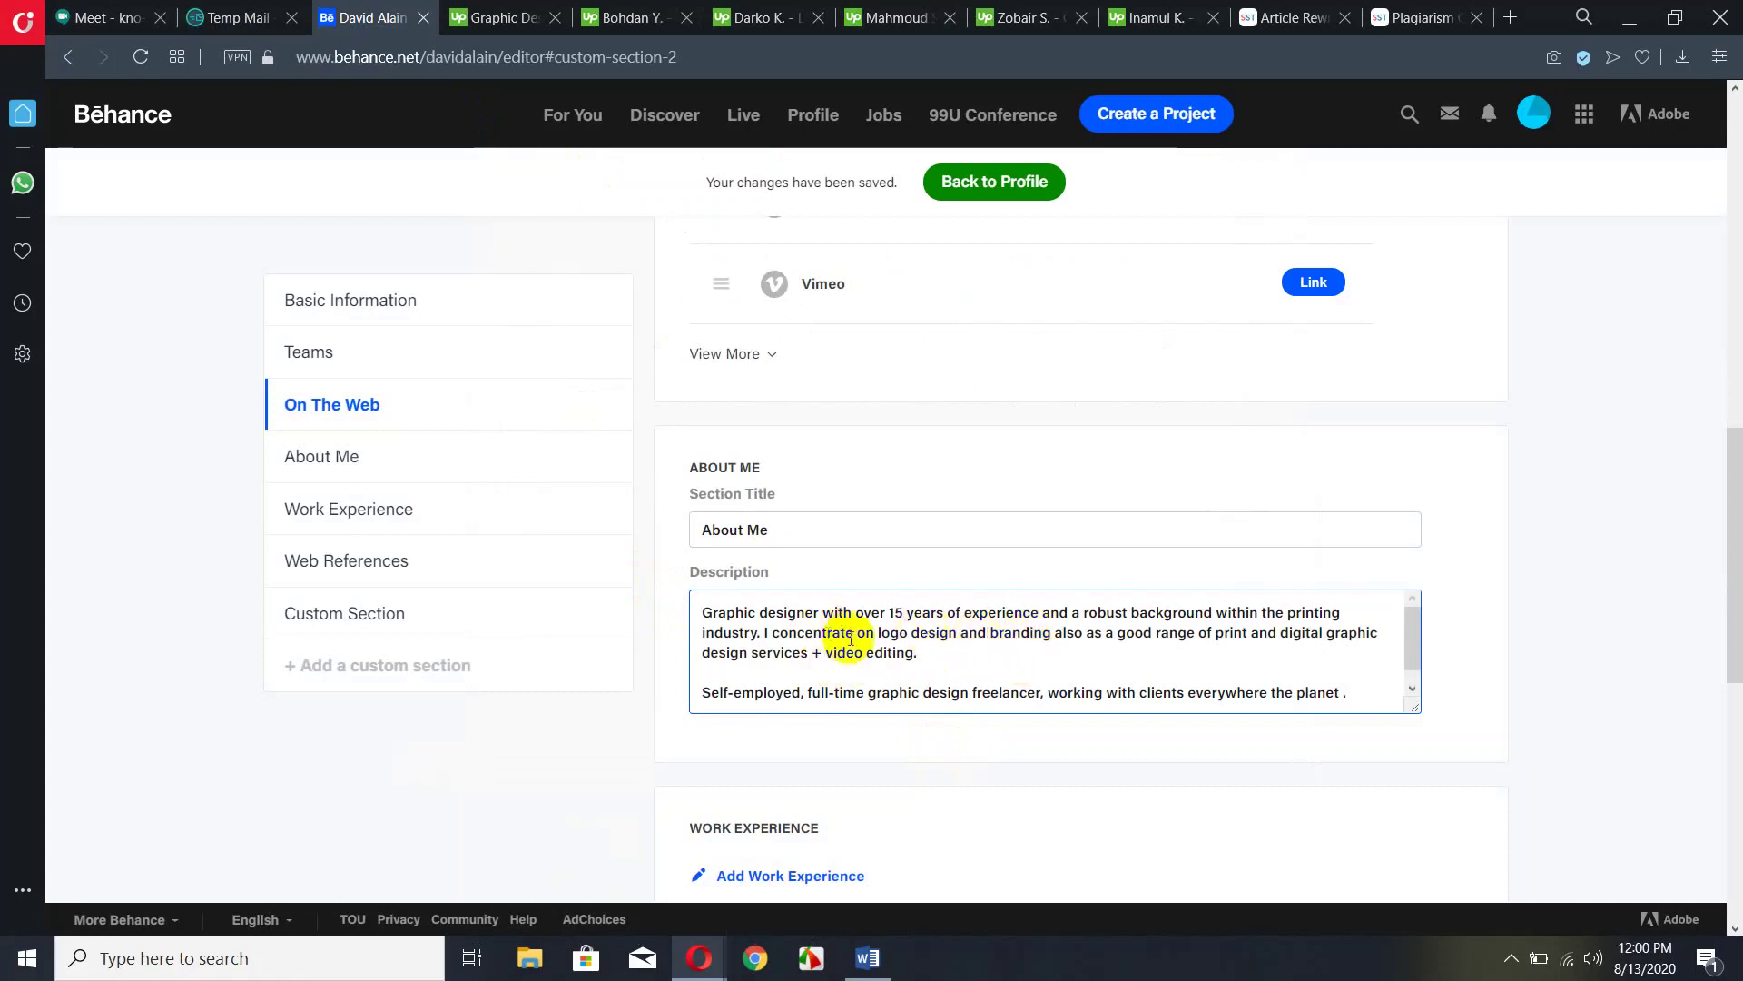
drag(926, 655, 812, 655)
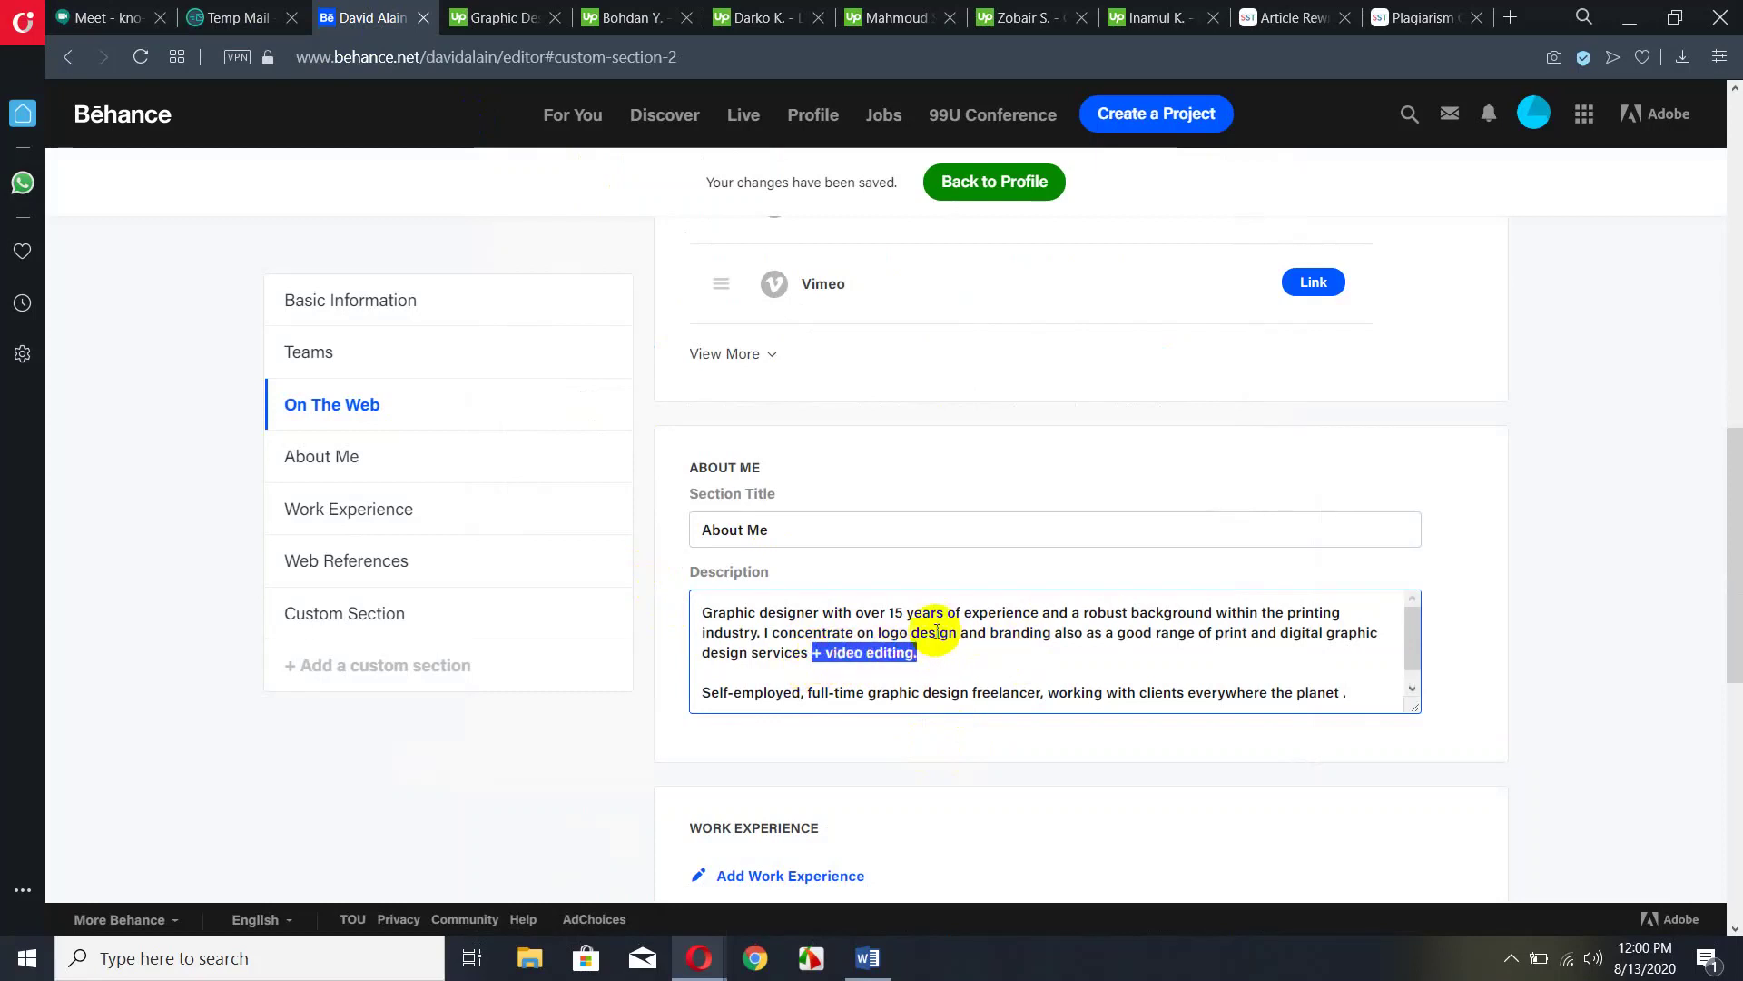
key(BackSpace)
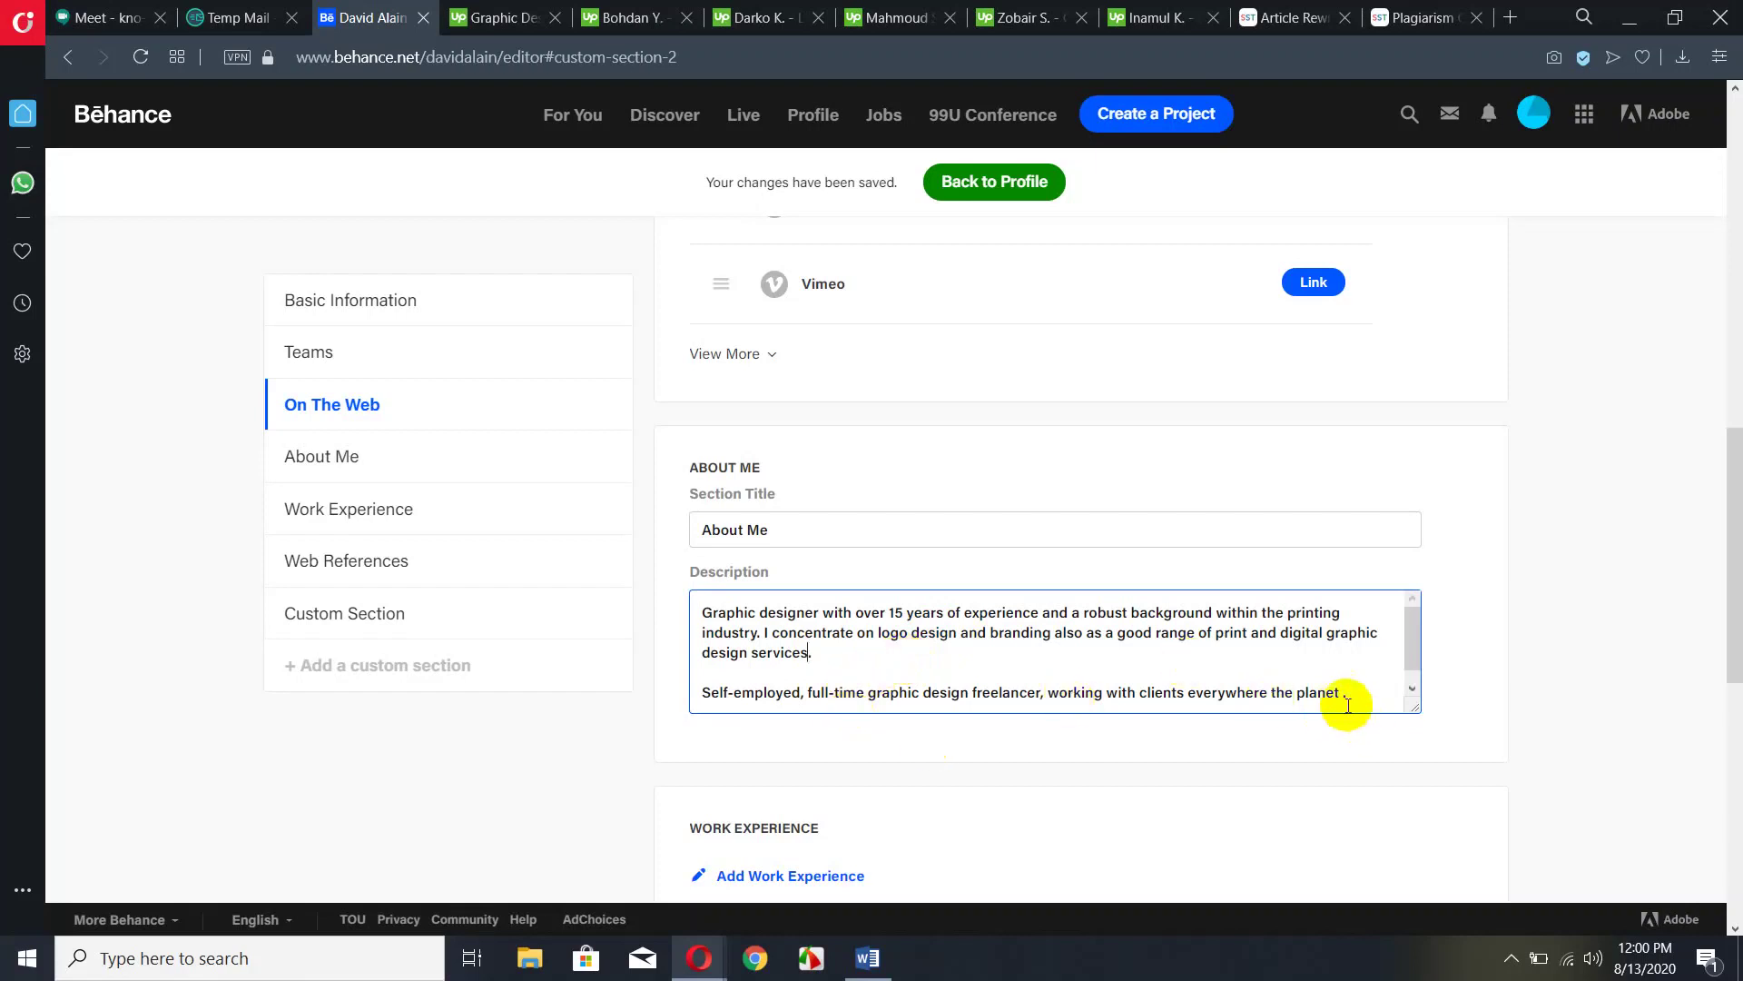
click(1564, 814)
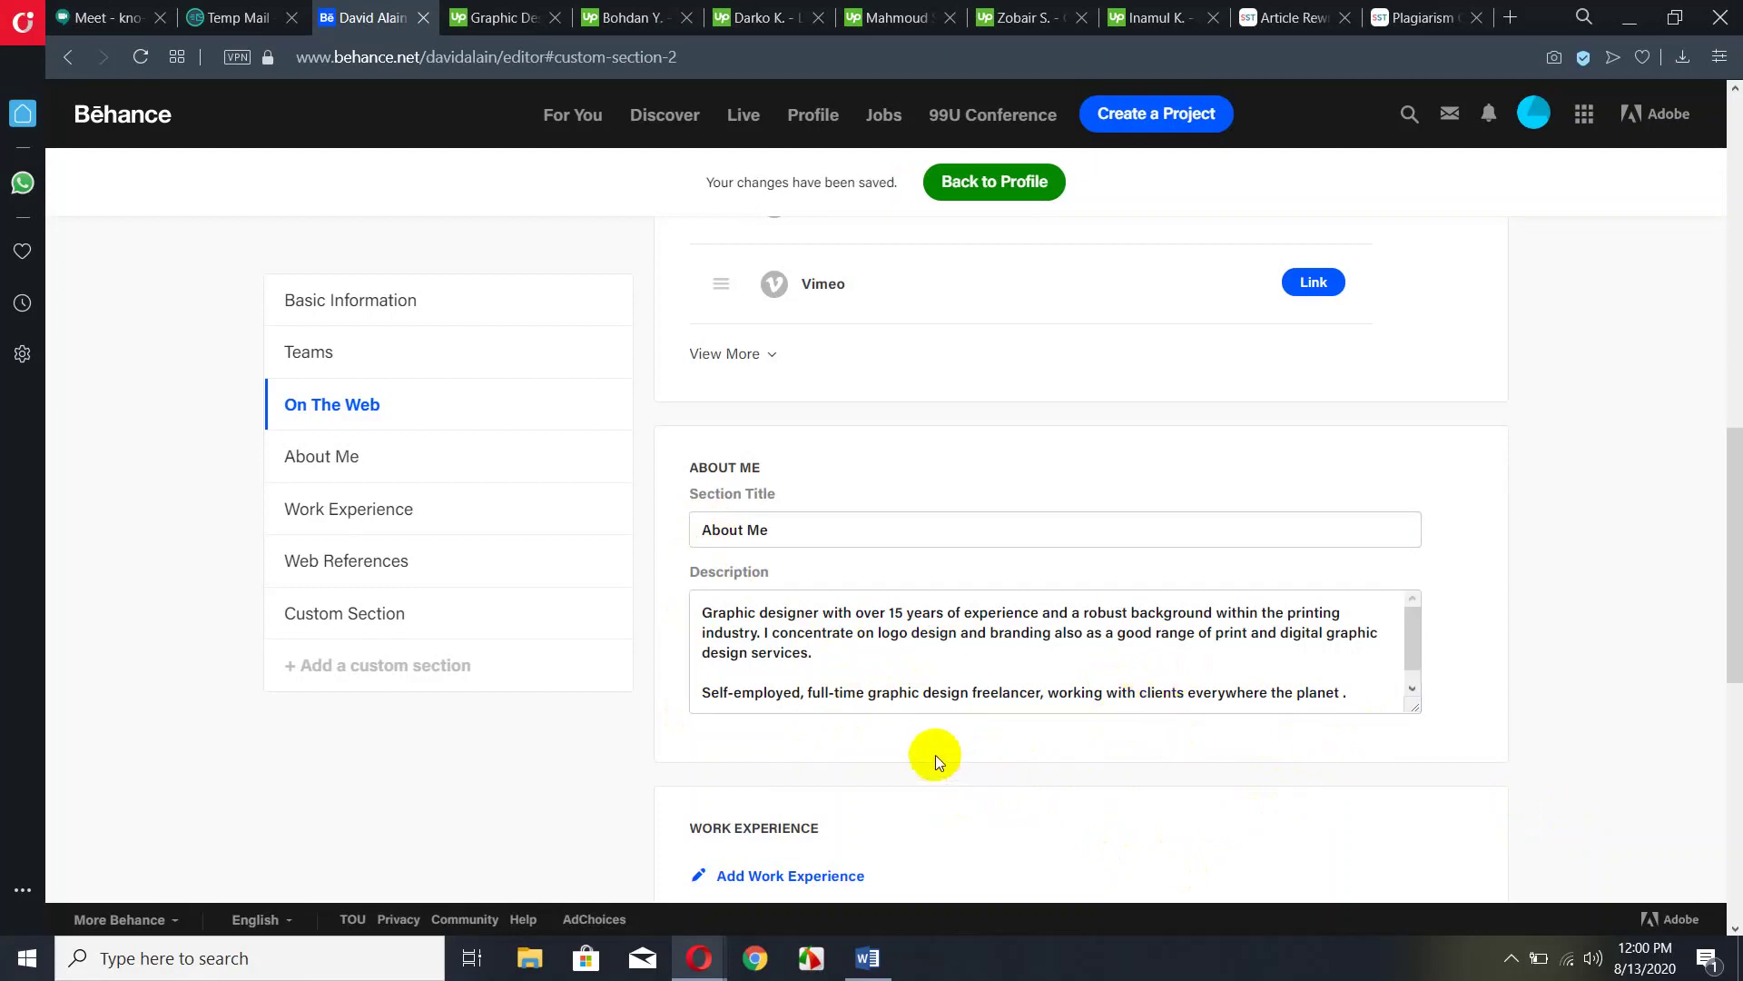
Step: Change the section title from 'About Me' to 'Professional Graphic Designer' and save it
click(786, 530)
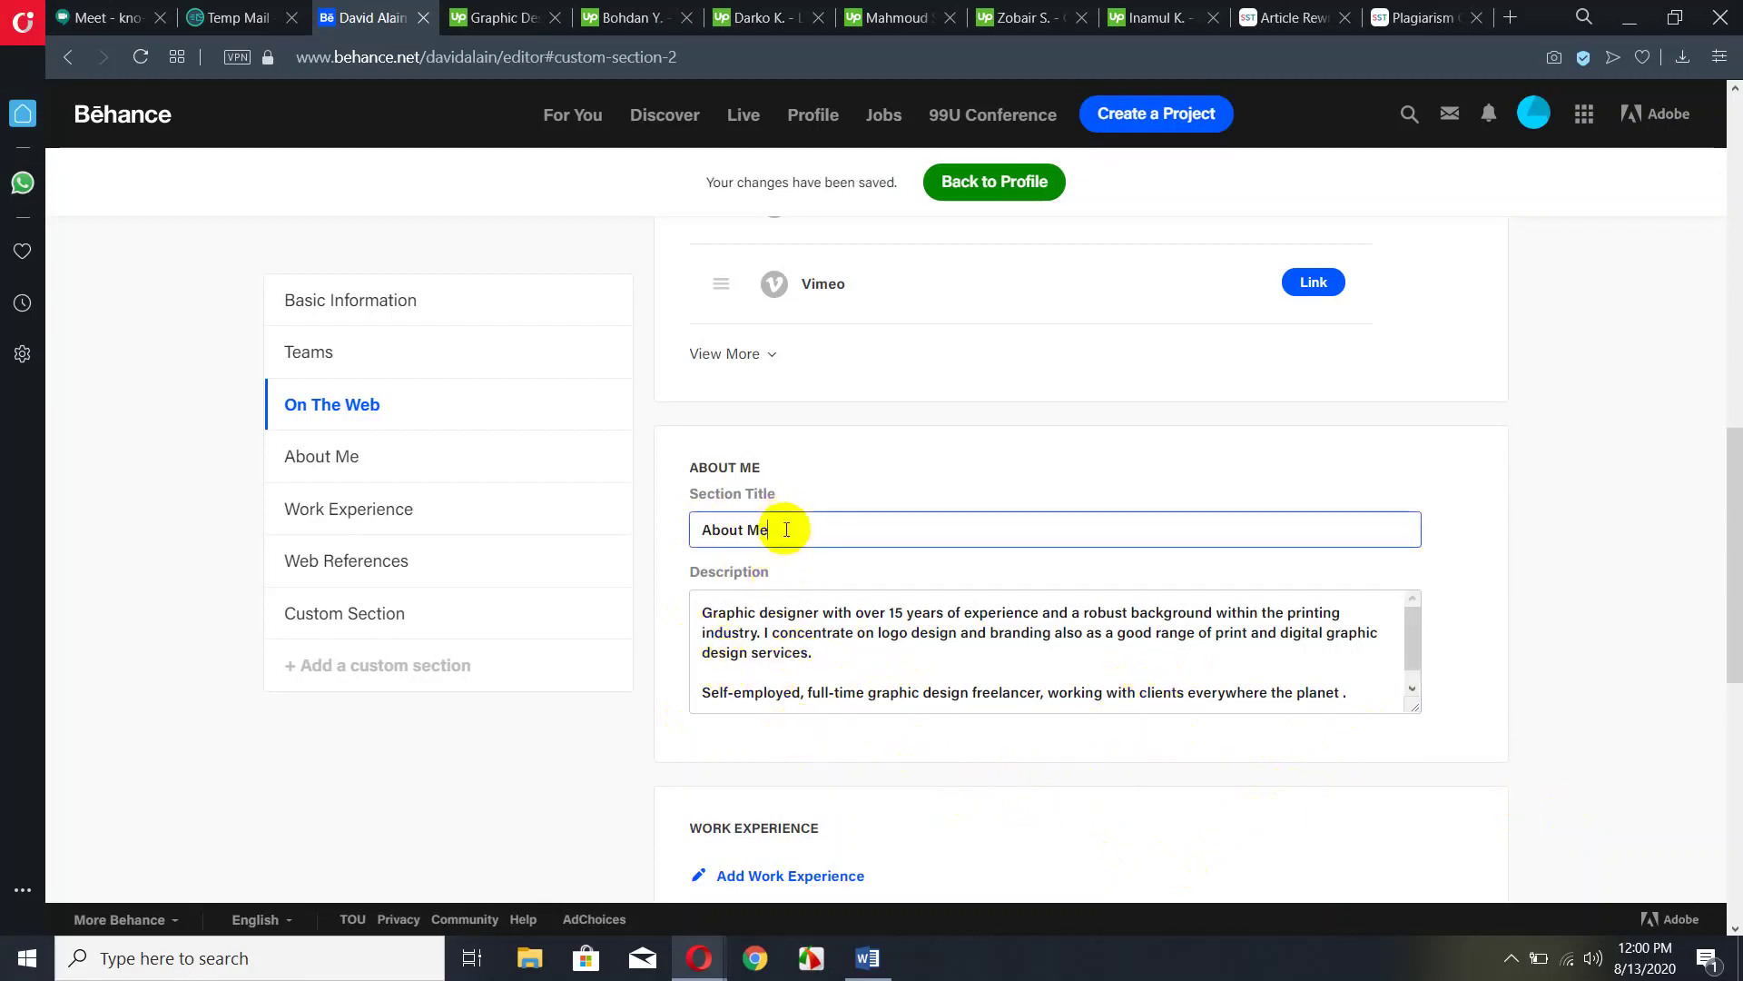
key(BackSpace)
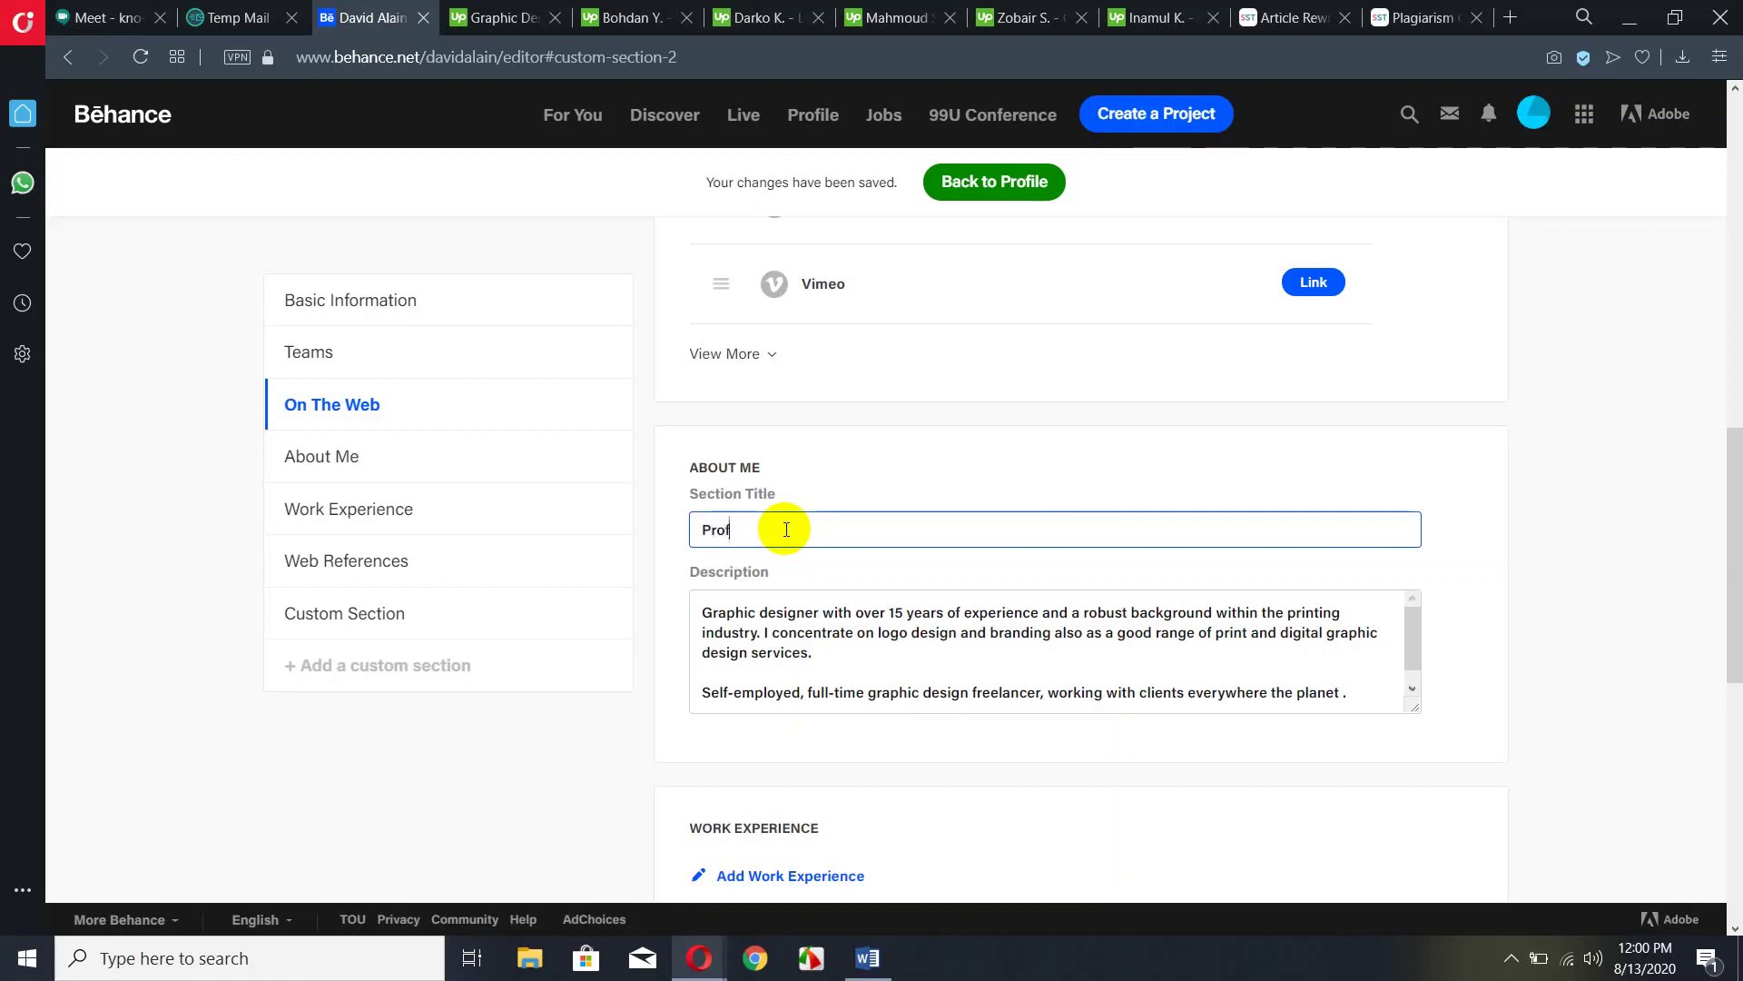
text(na;l)
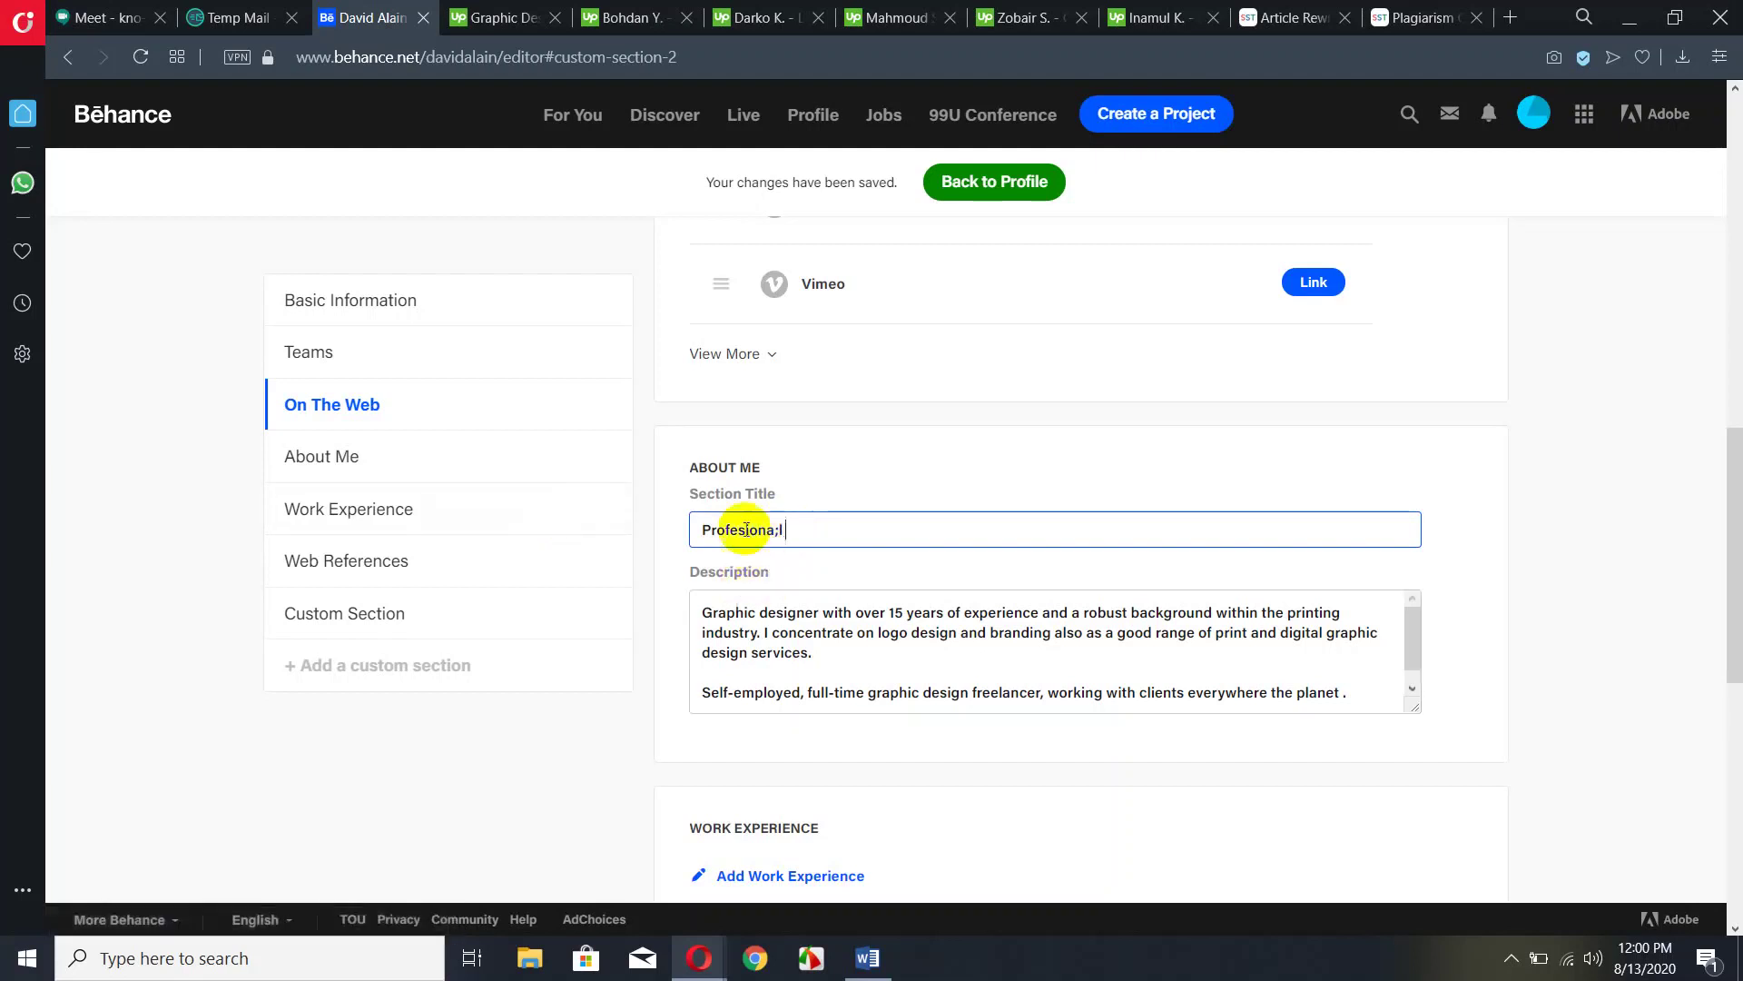
click(744, 529)
text(s)
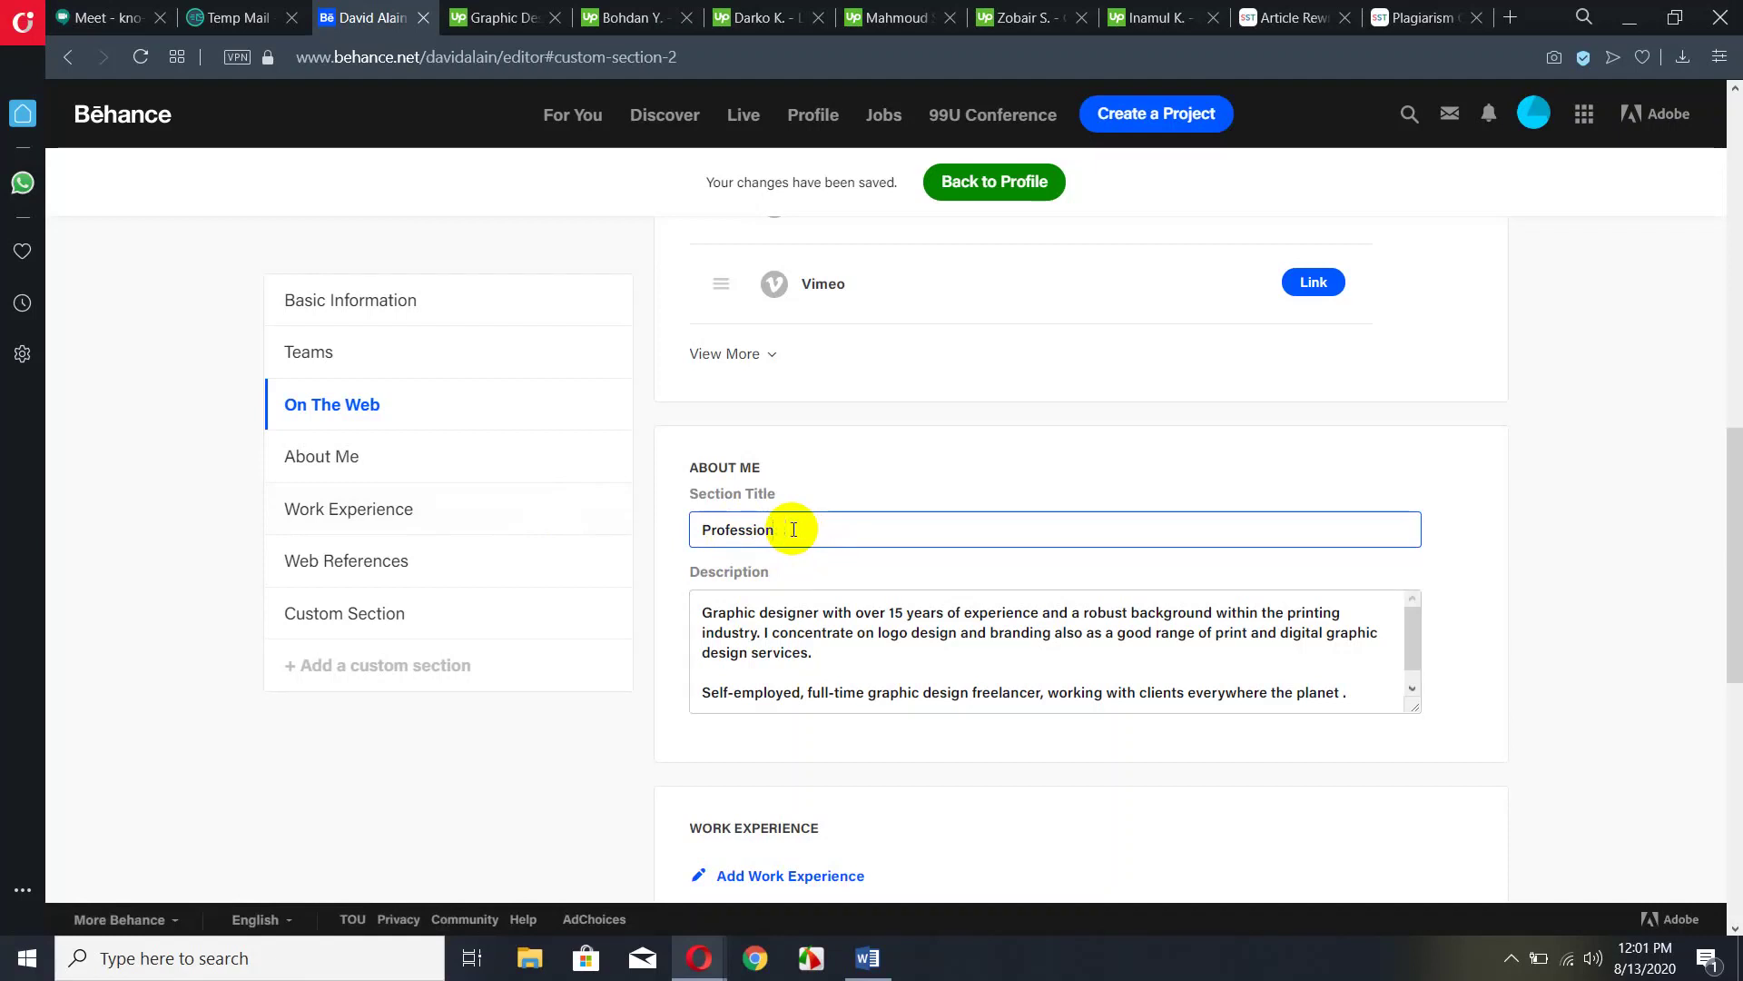
text(al Graphic Designer)
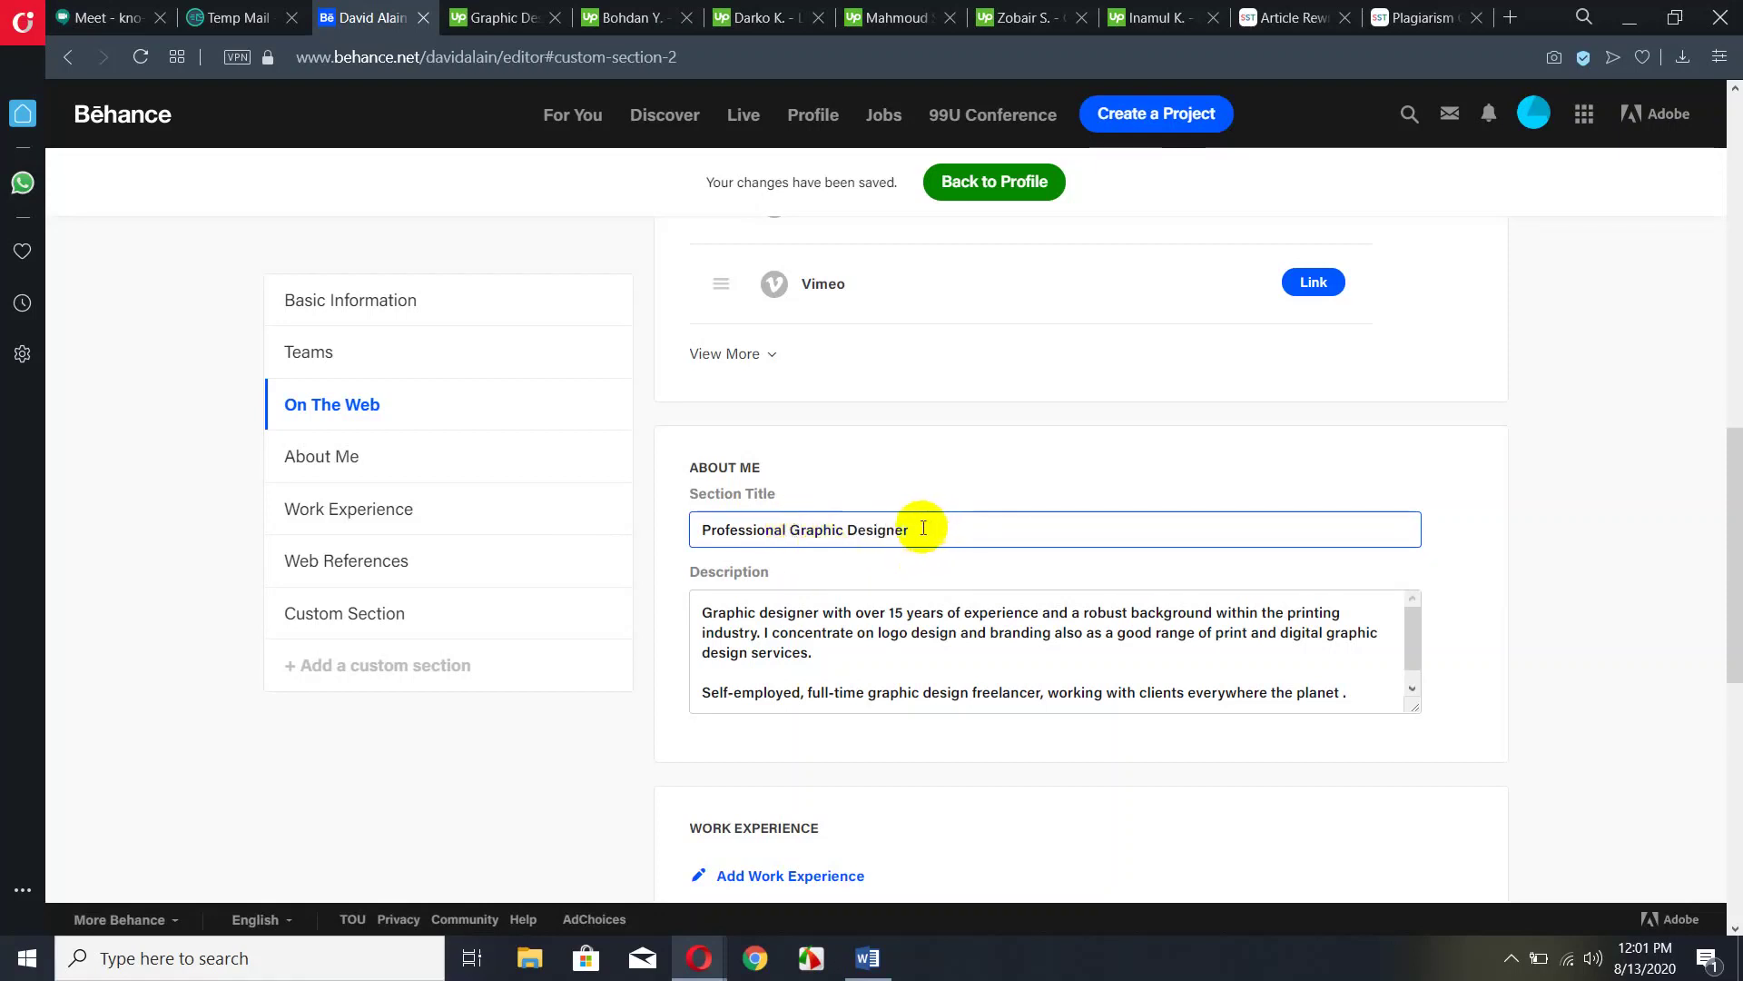
click(1265, 601)
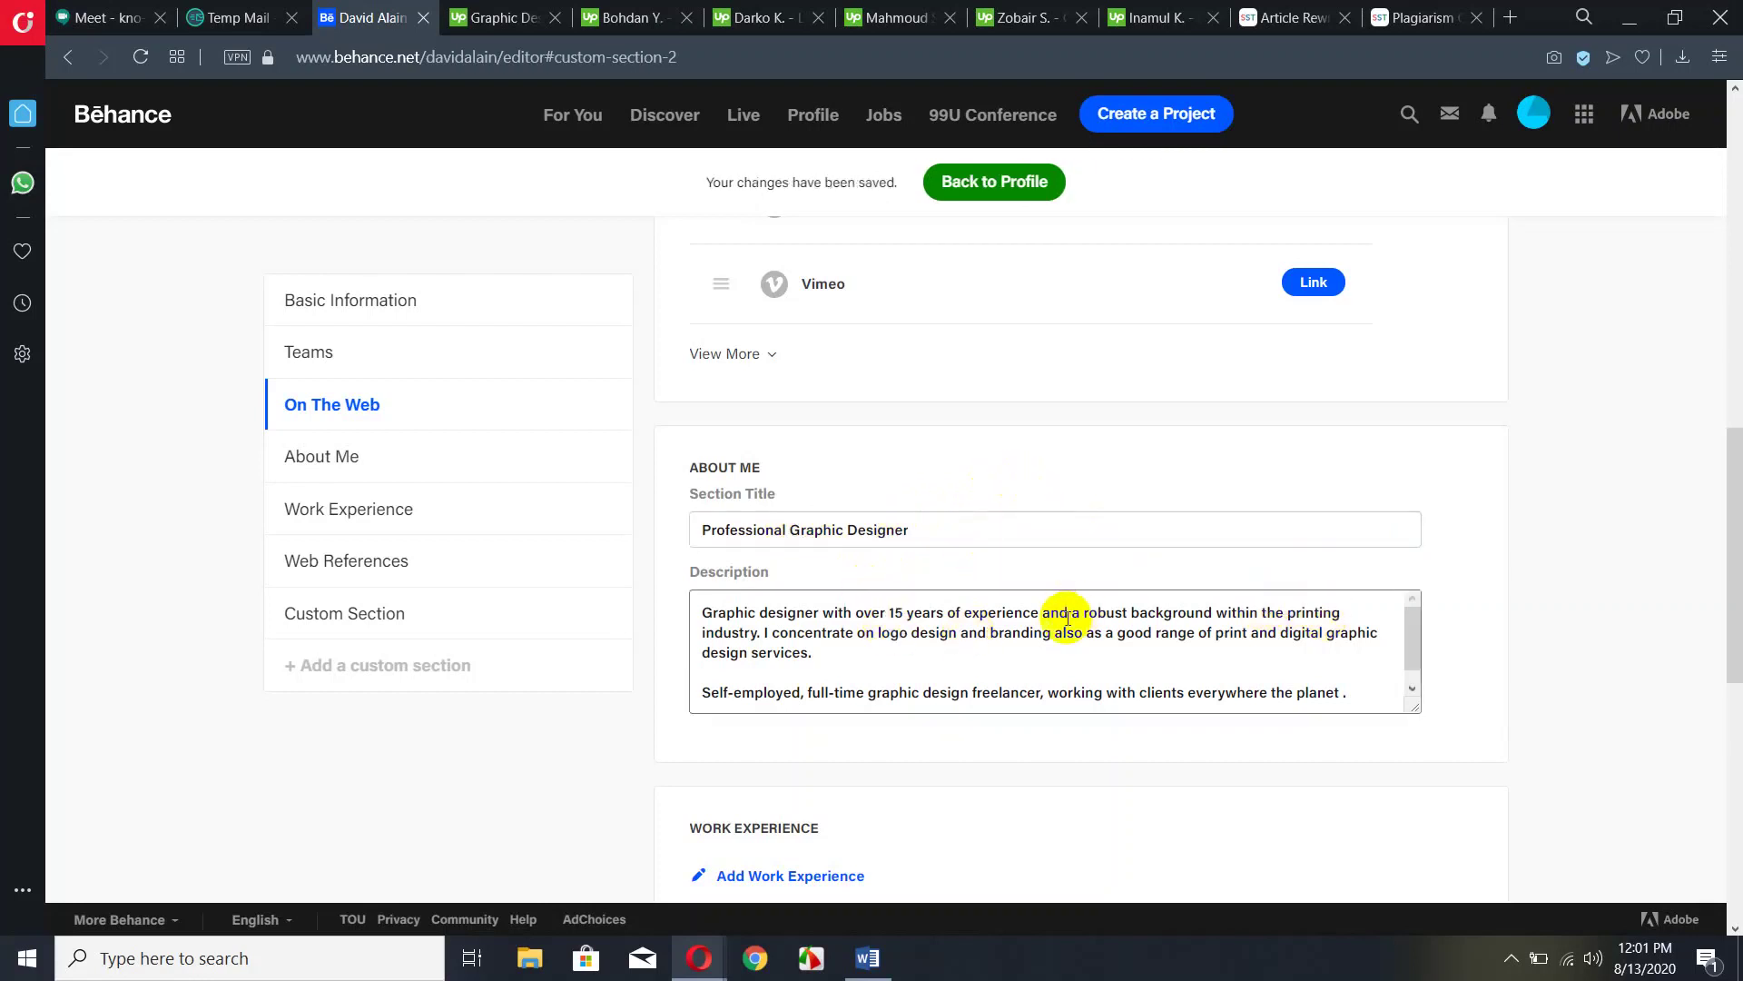
Step: Expand and then collapse the On The Web link services list in the editor
scroll(970, 628, up, 4)
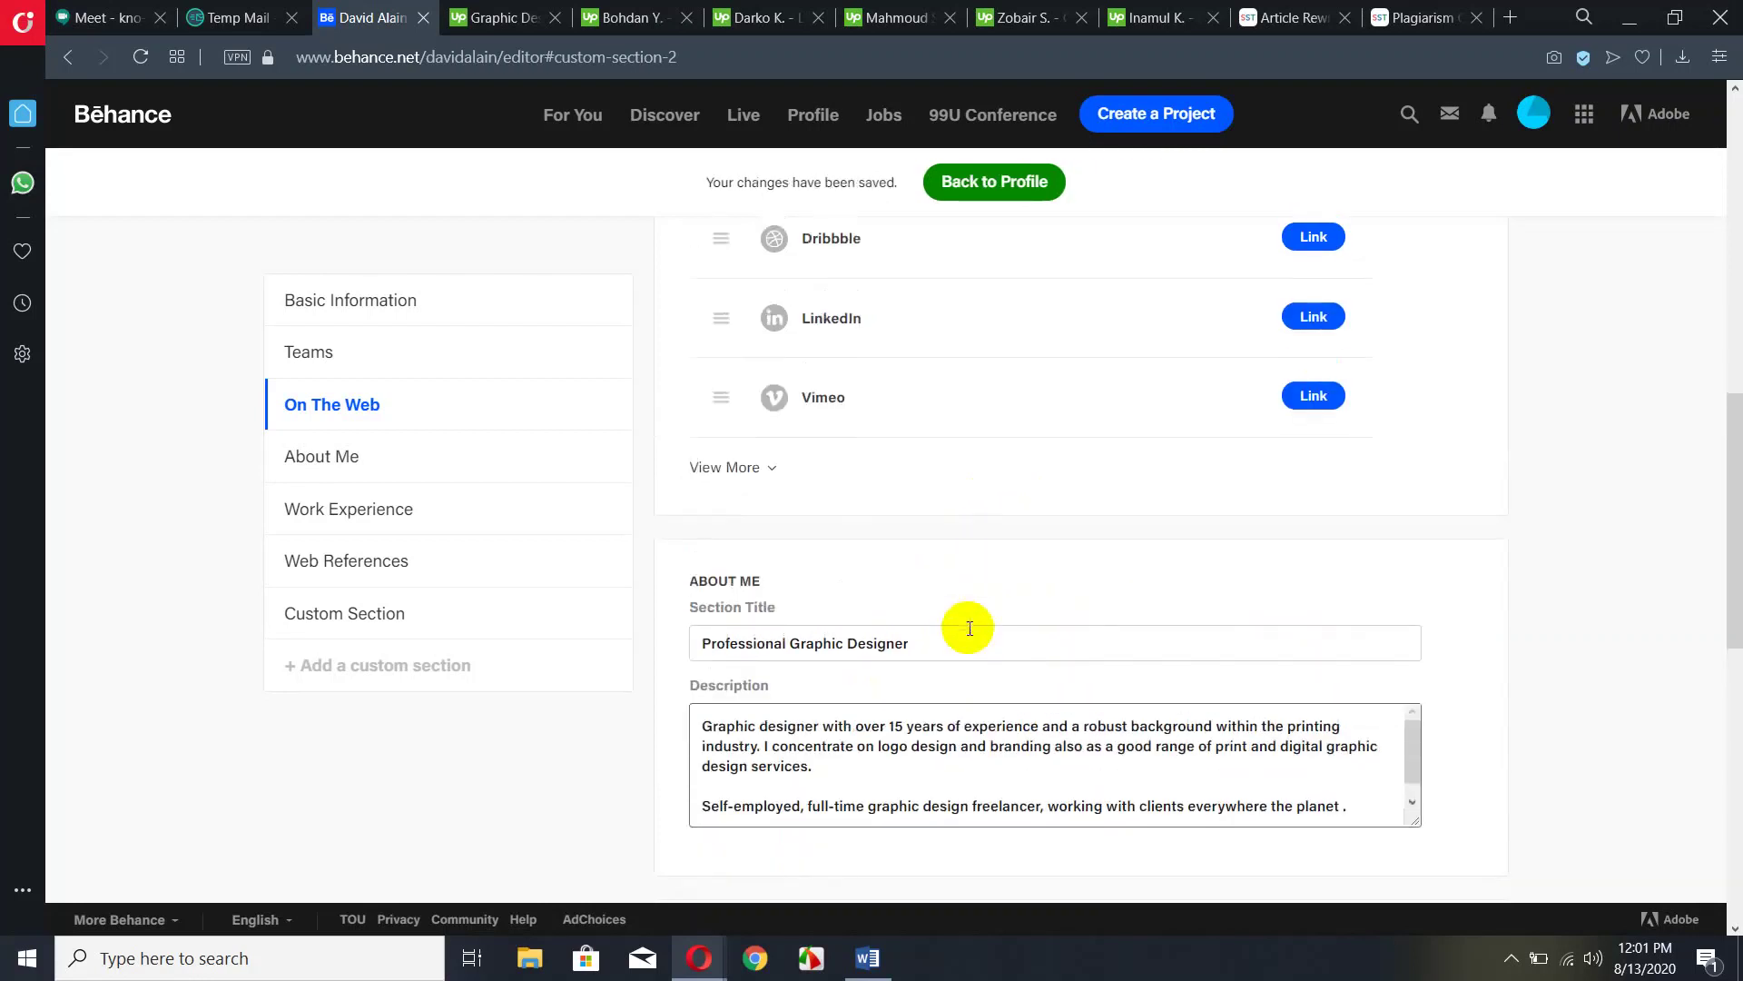
scroll(968, 628, up, 3)
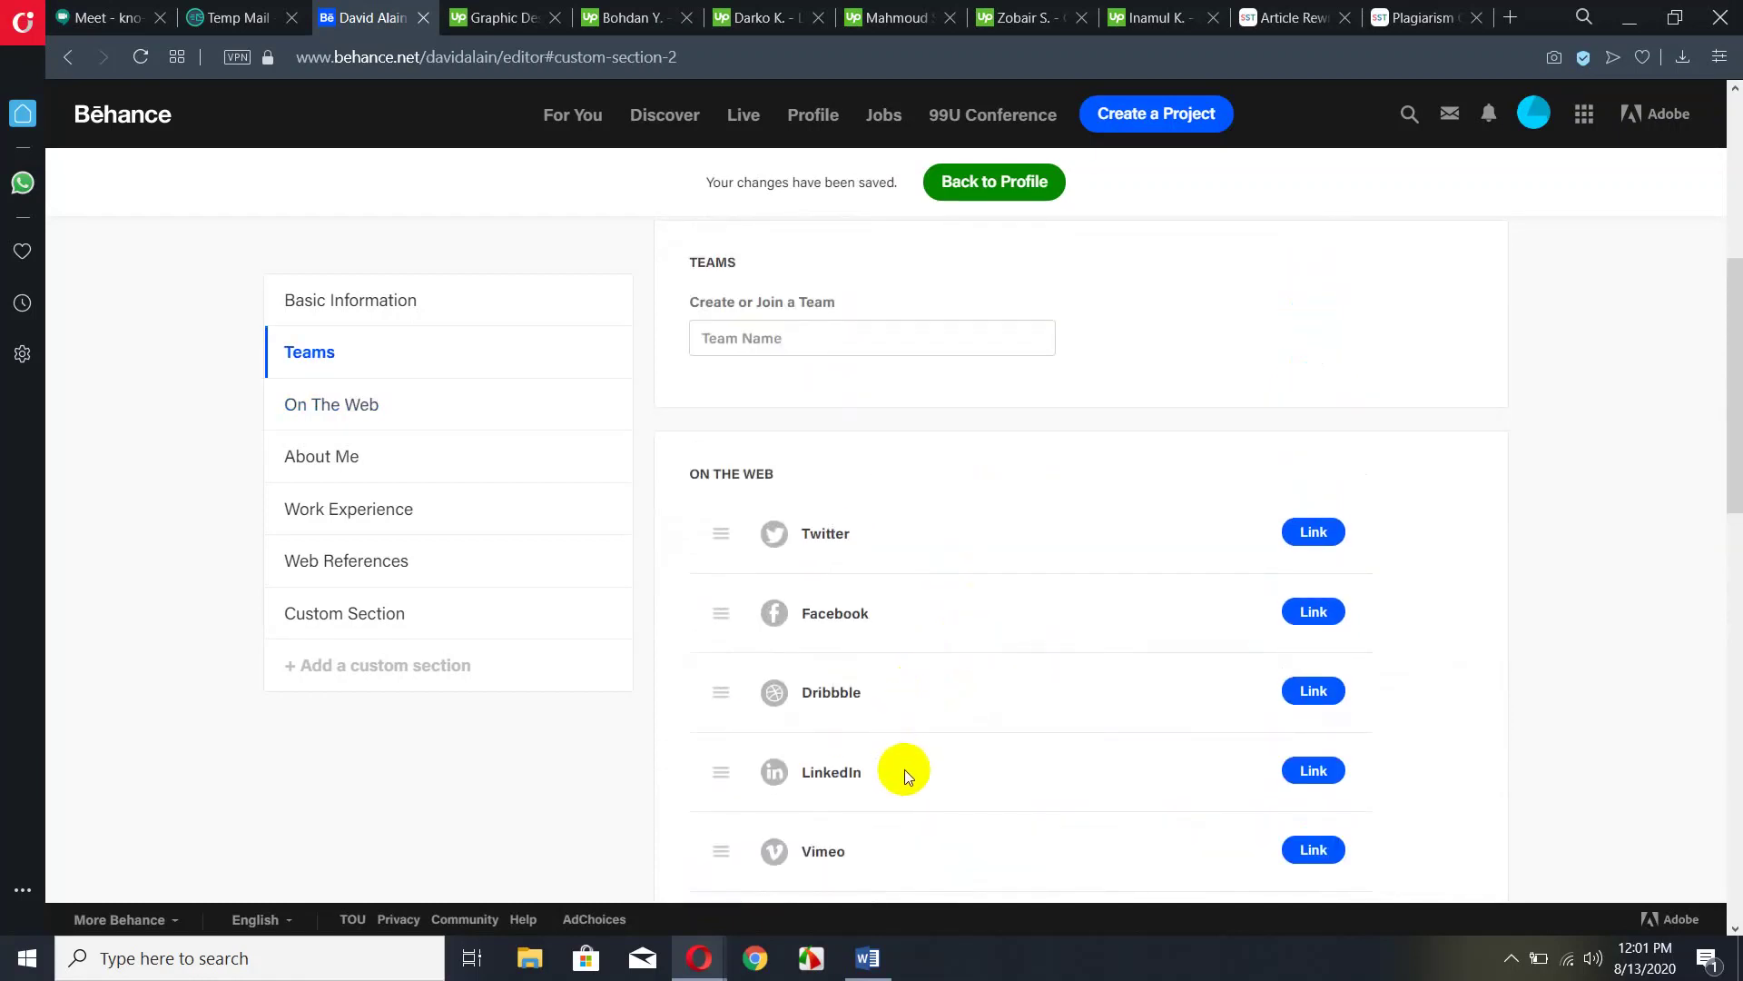
scroll(905, 770, down, 1)
scroll(904, 770, up, 4)
scroll(904, 770, down, 4)
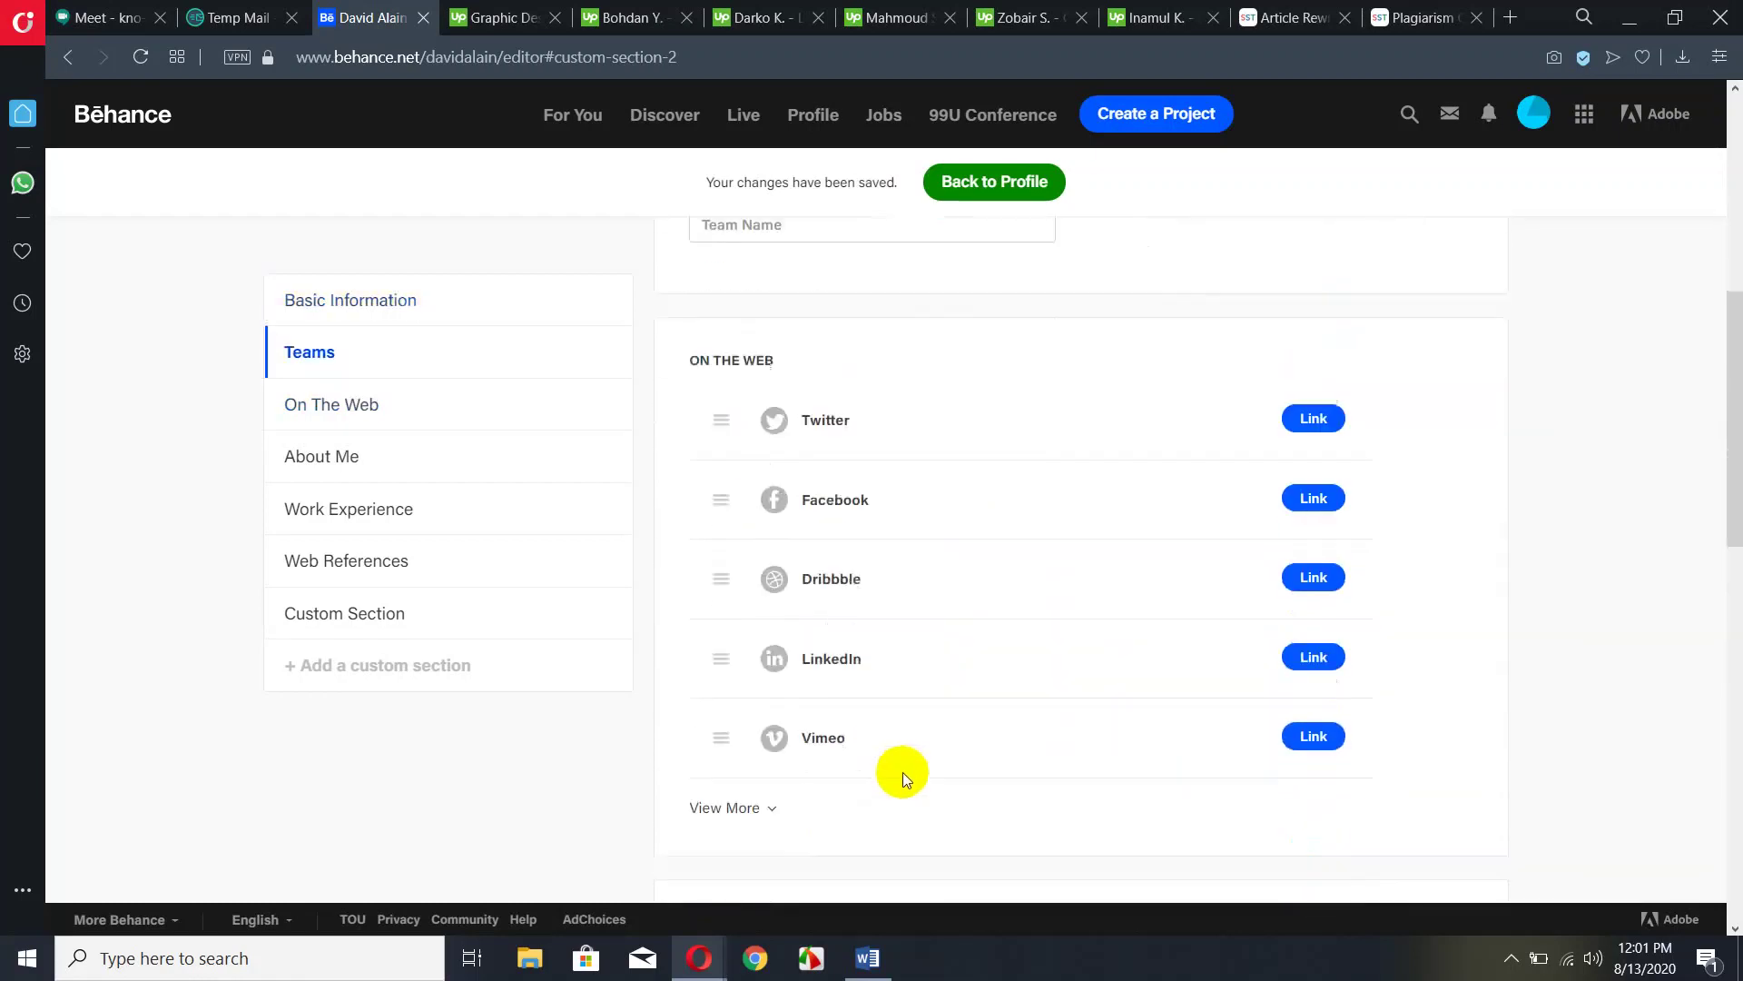
click(767, 807)
scroll(1008, 608, down, 6)
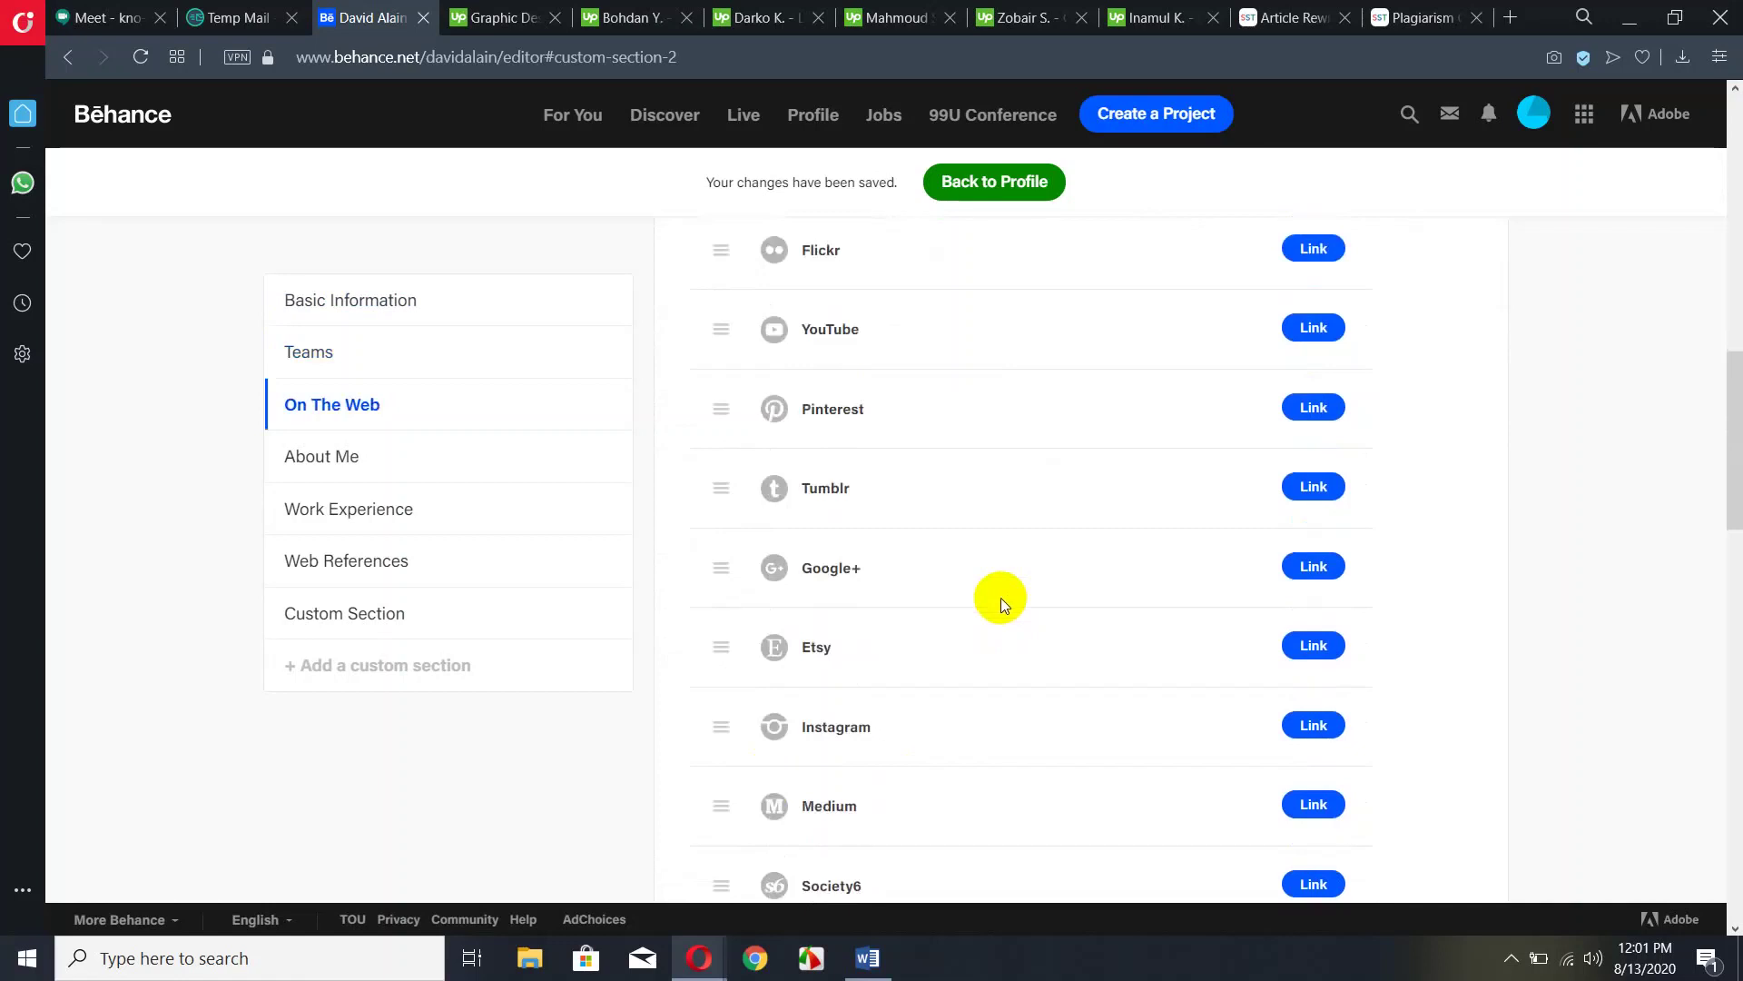
scroll(997, 603, down, 1)
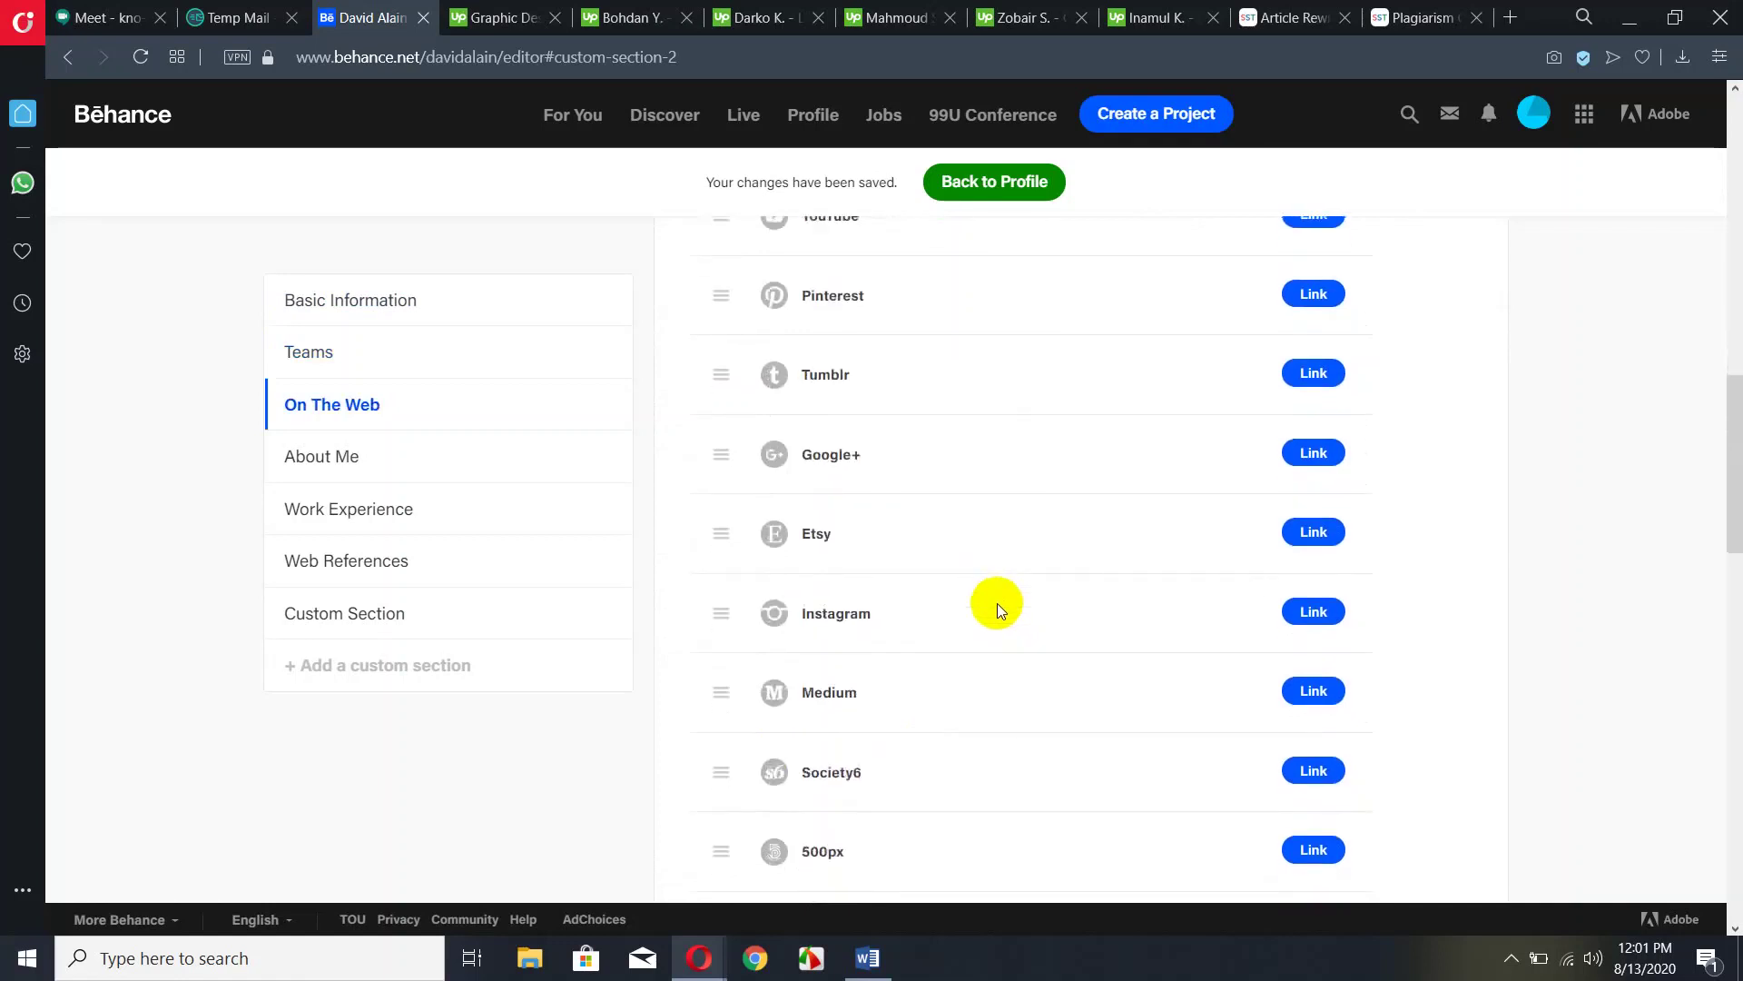
scroll(997, 603, down, 2)
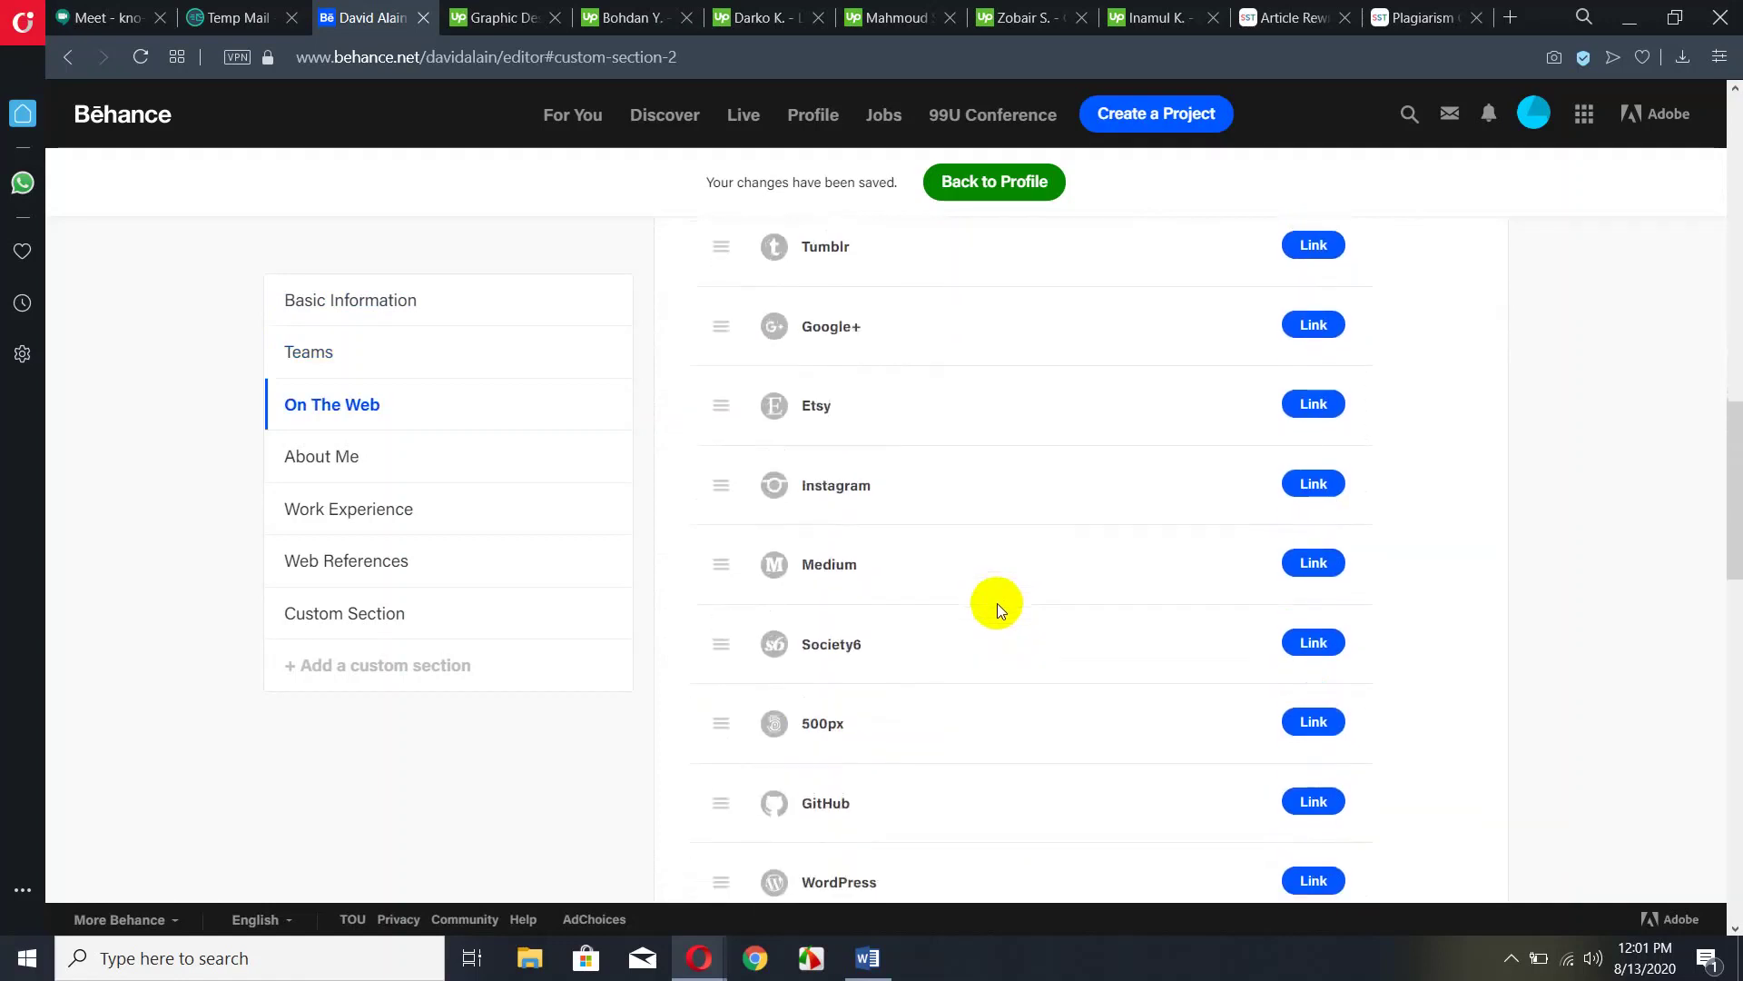
scroll(997, 603, down, 1)
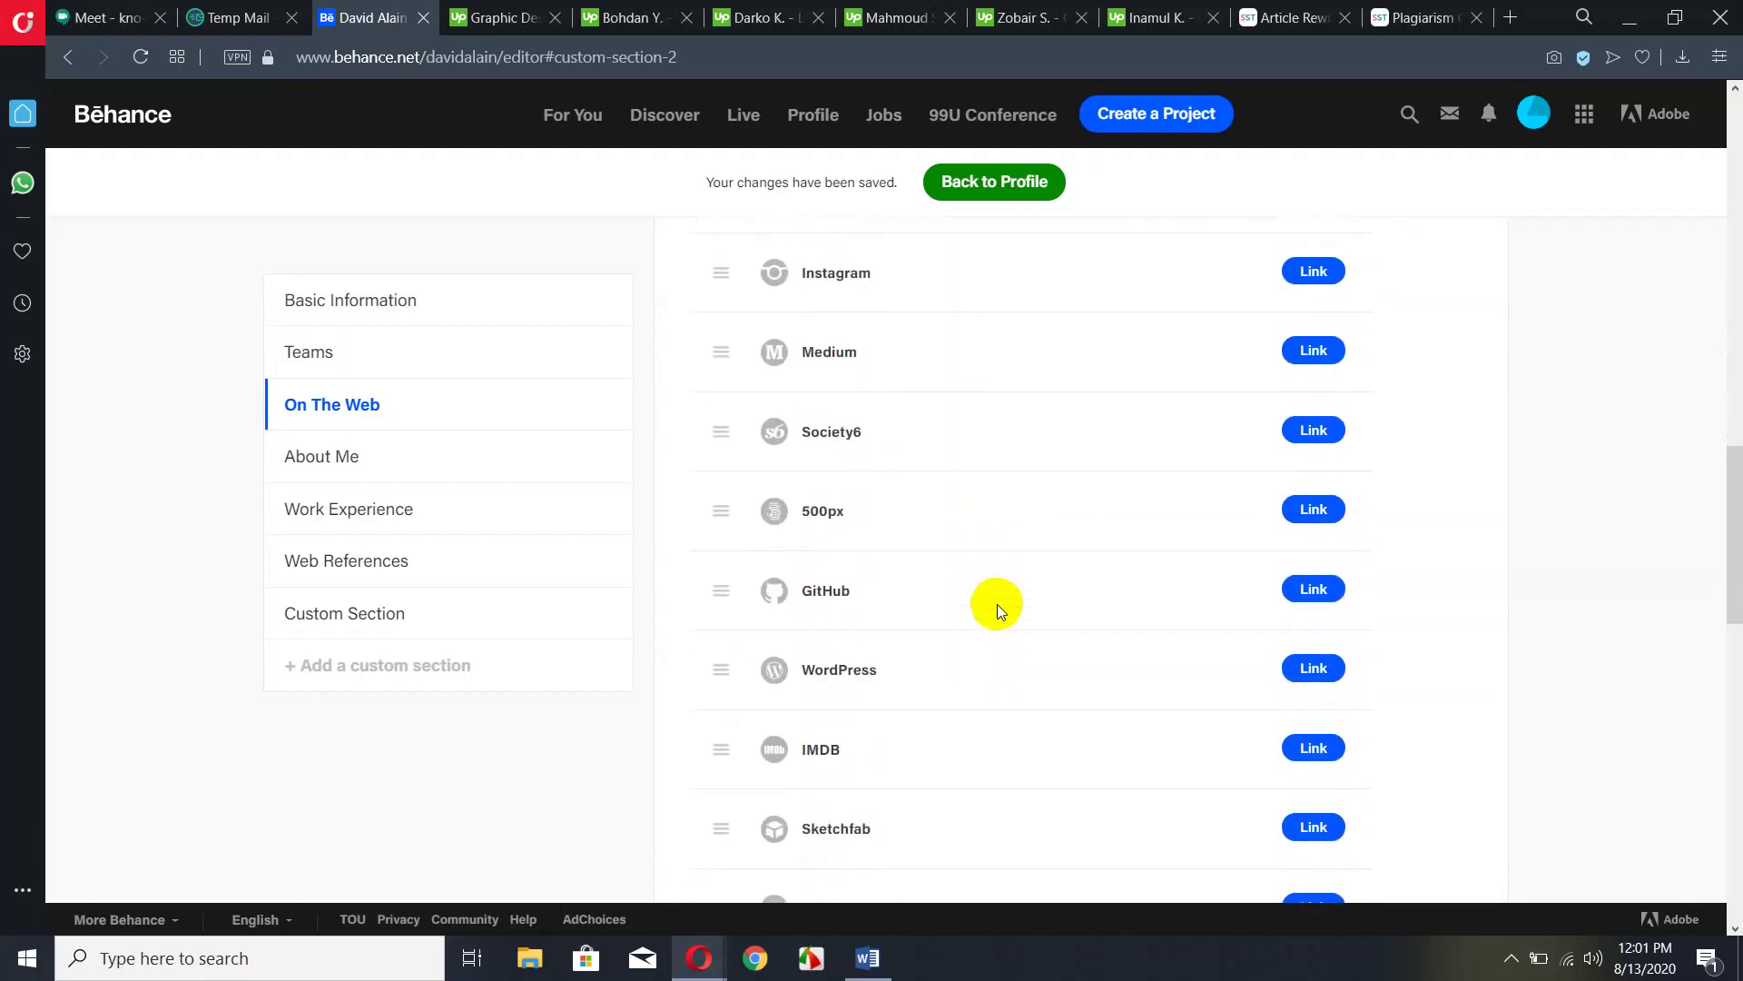
scroll(995, 606, down, 1)
scroll(995, 608, down, 1)
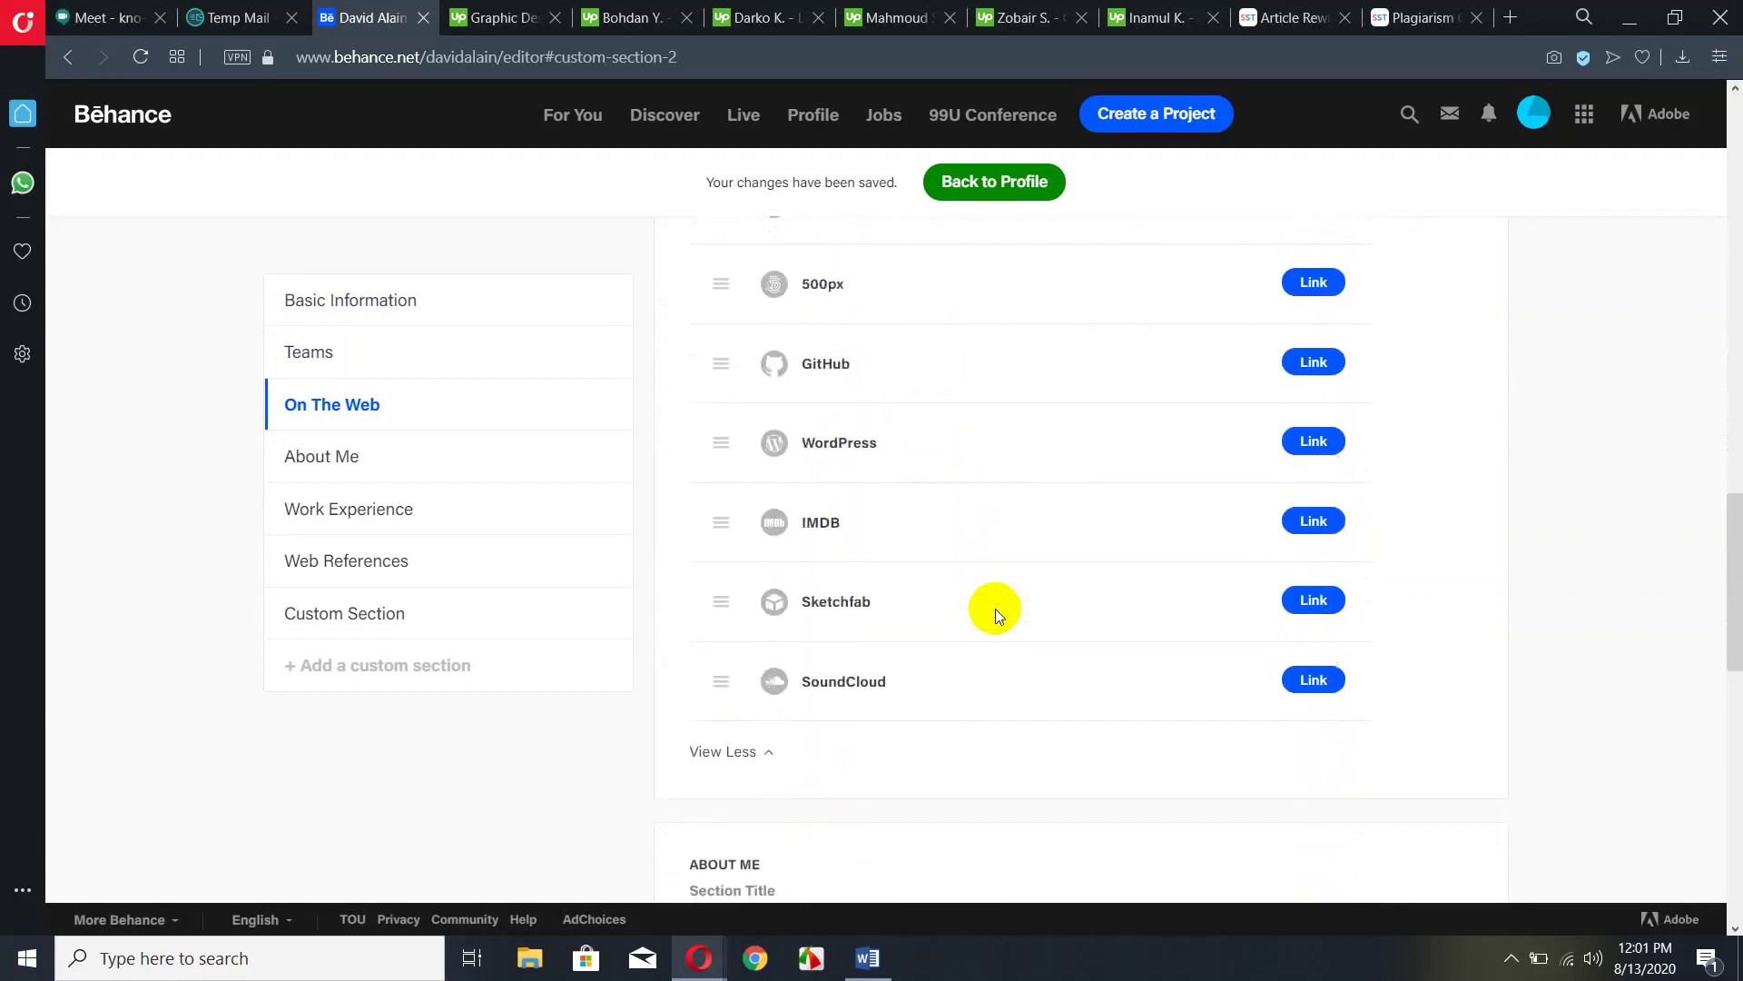
click(749, 754)
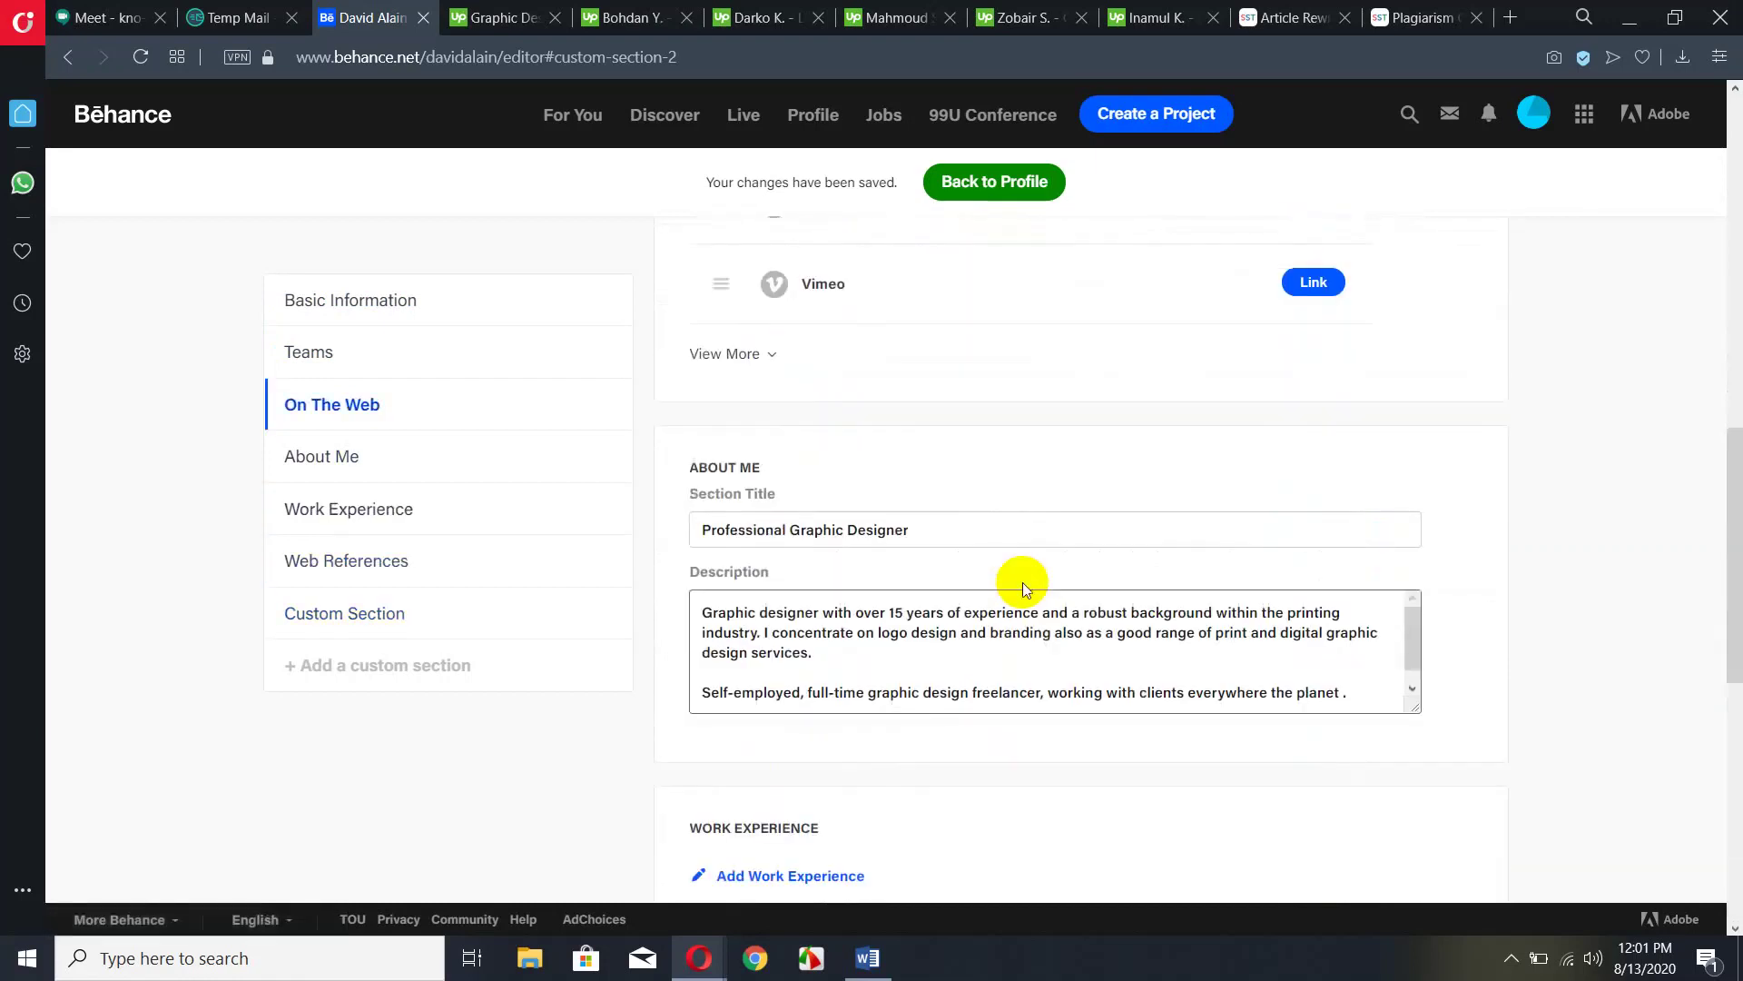
Step: Go back from the editor to the public profile page via Back to Profile
scroll(1022, 582, up, 6)
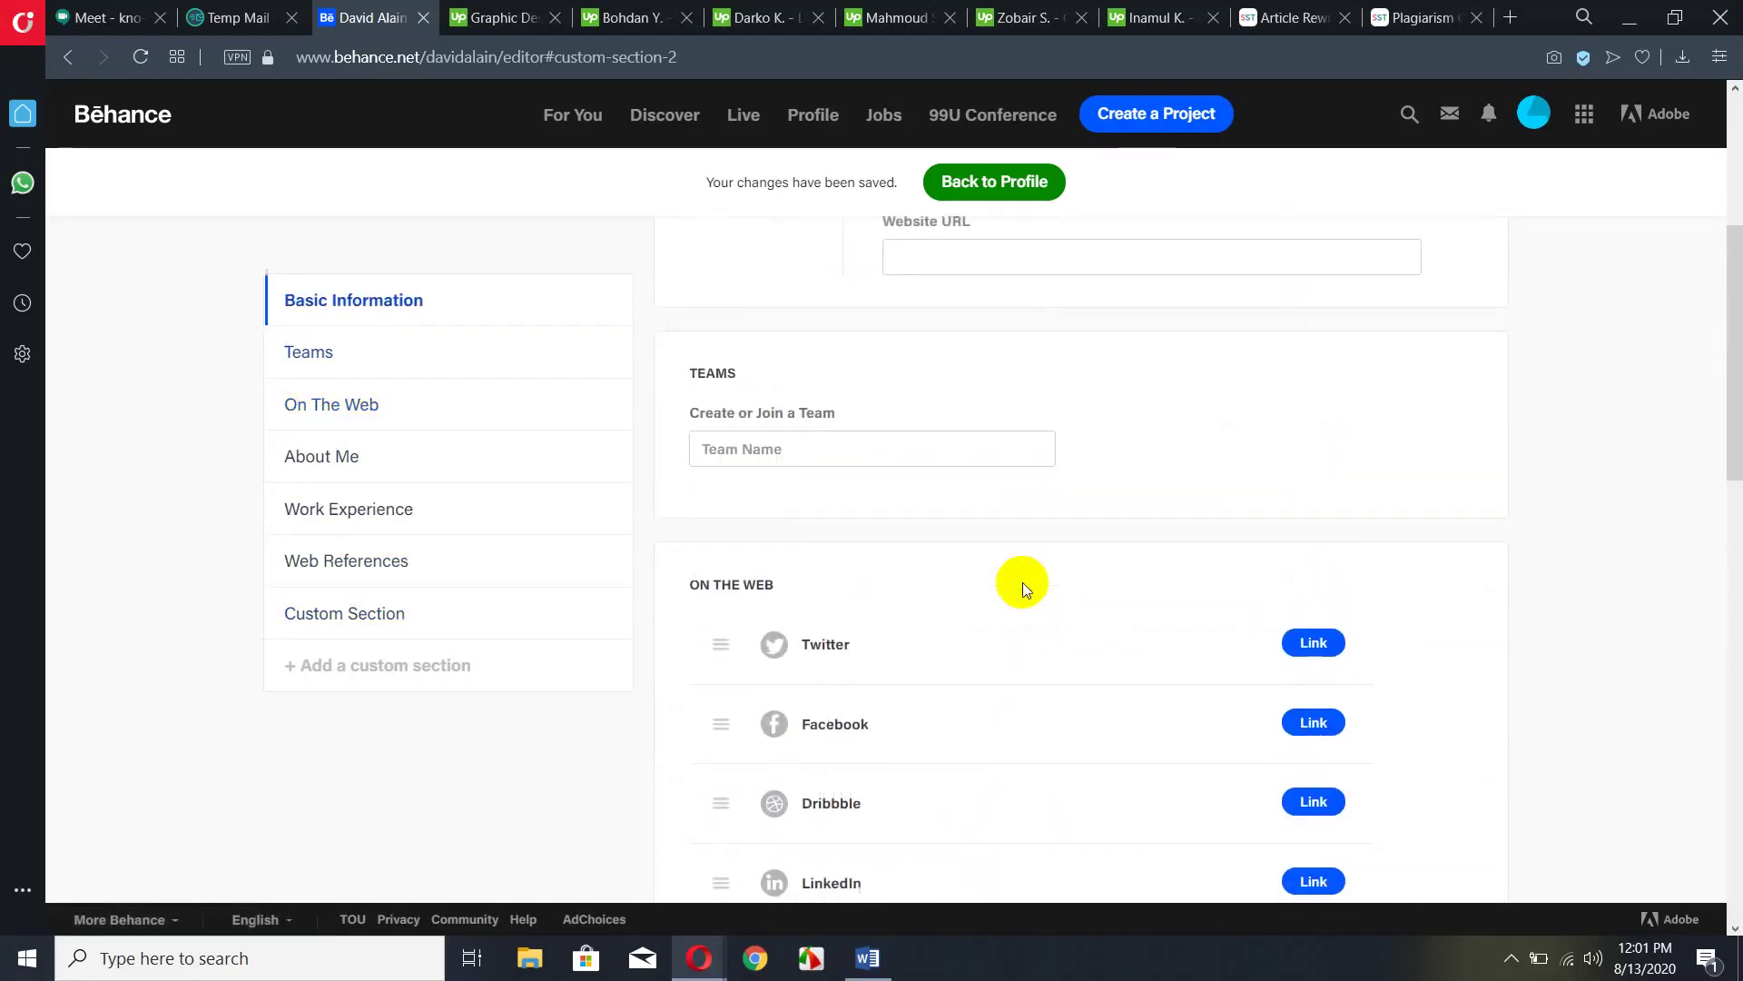
scroll(1023, 581, up, 4)
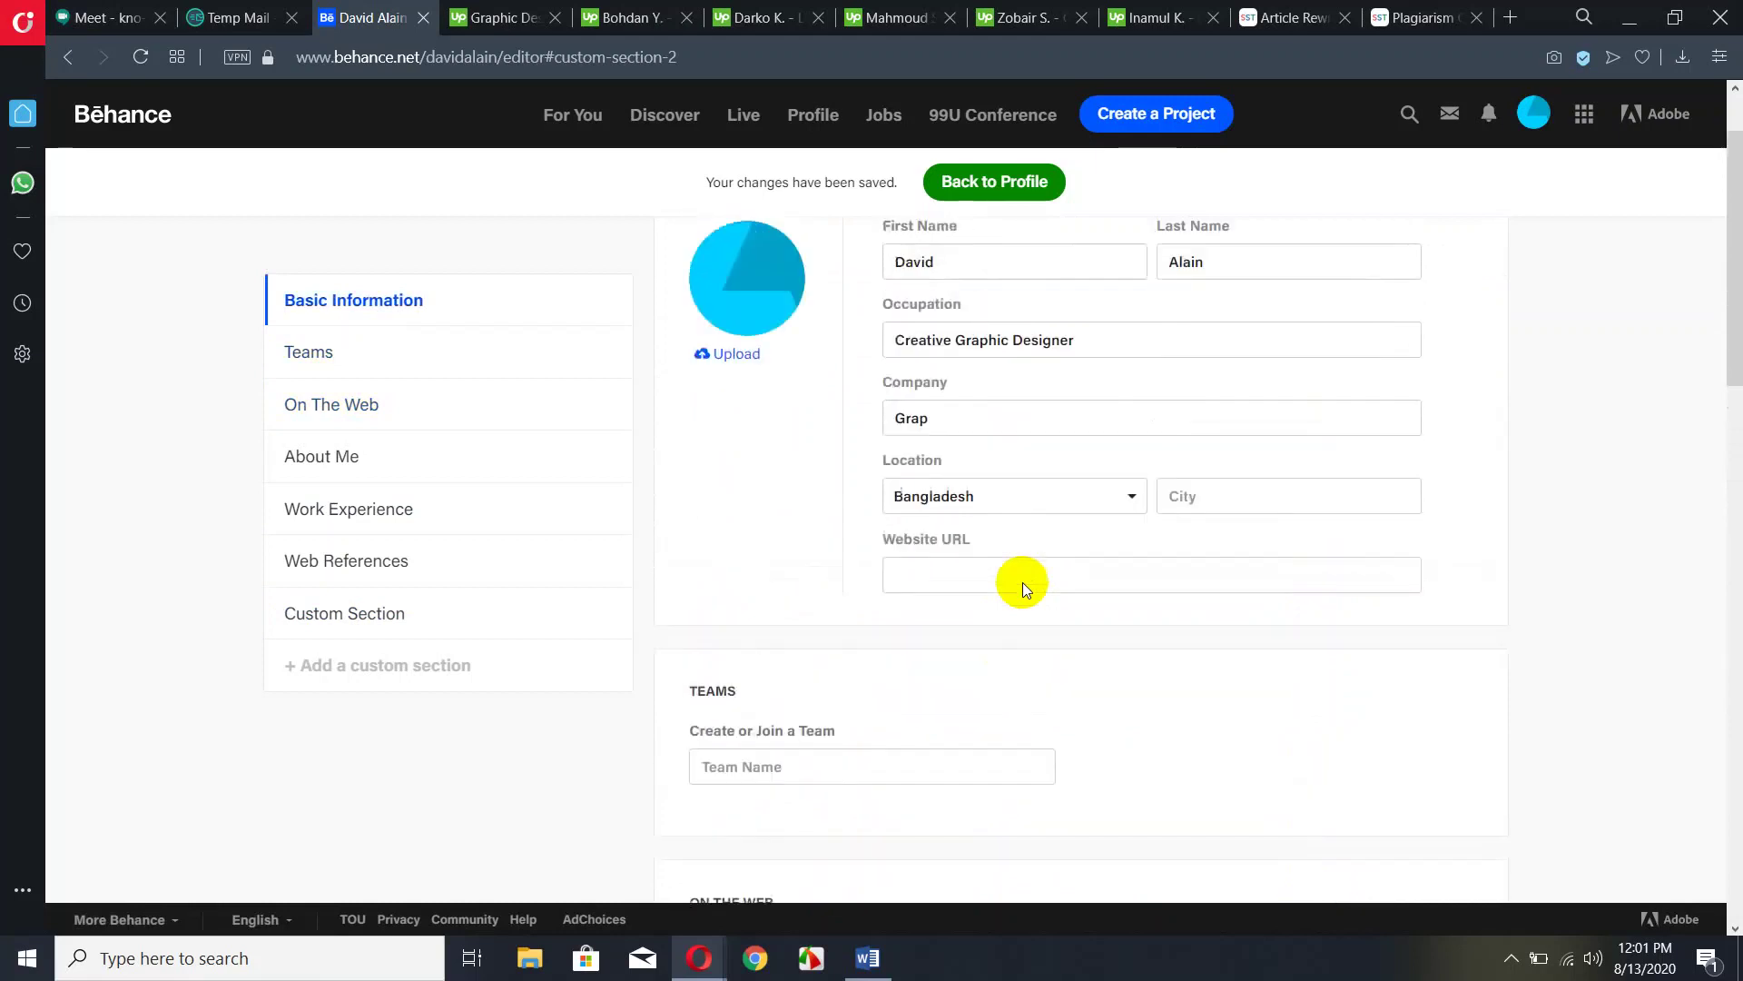
scroll(1023, 581, up, 1)
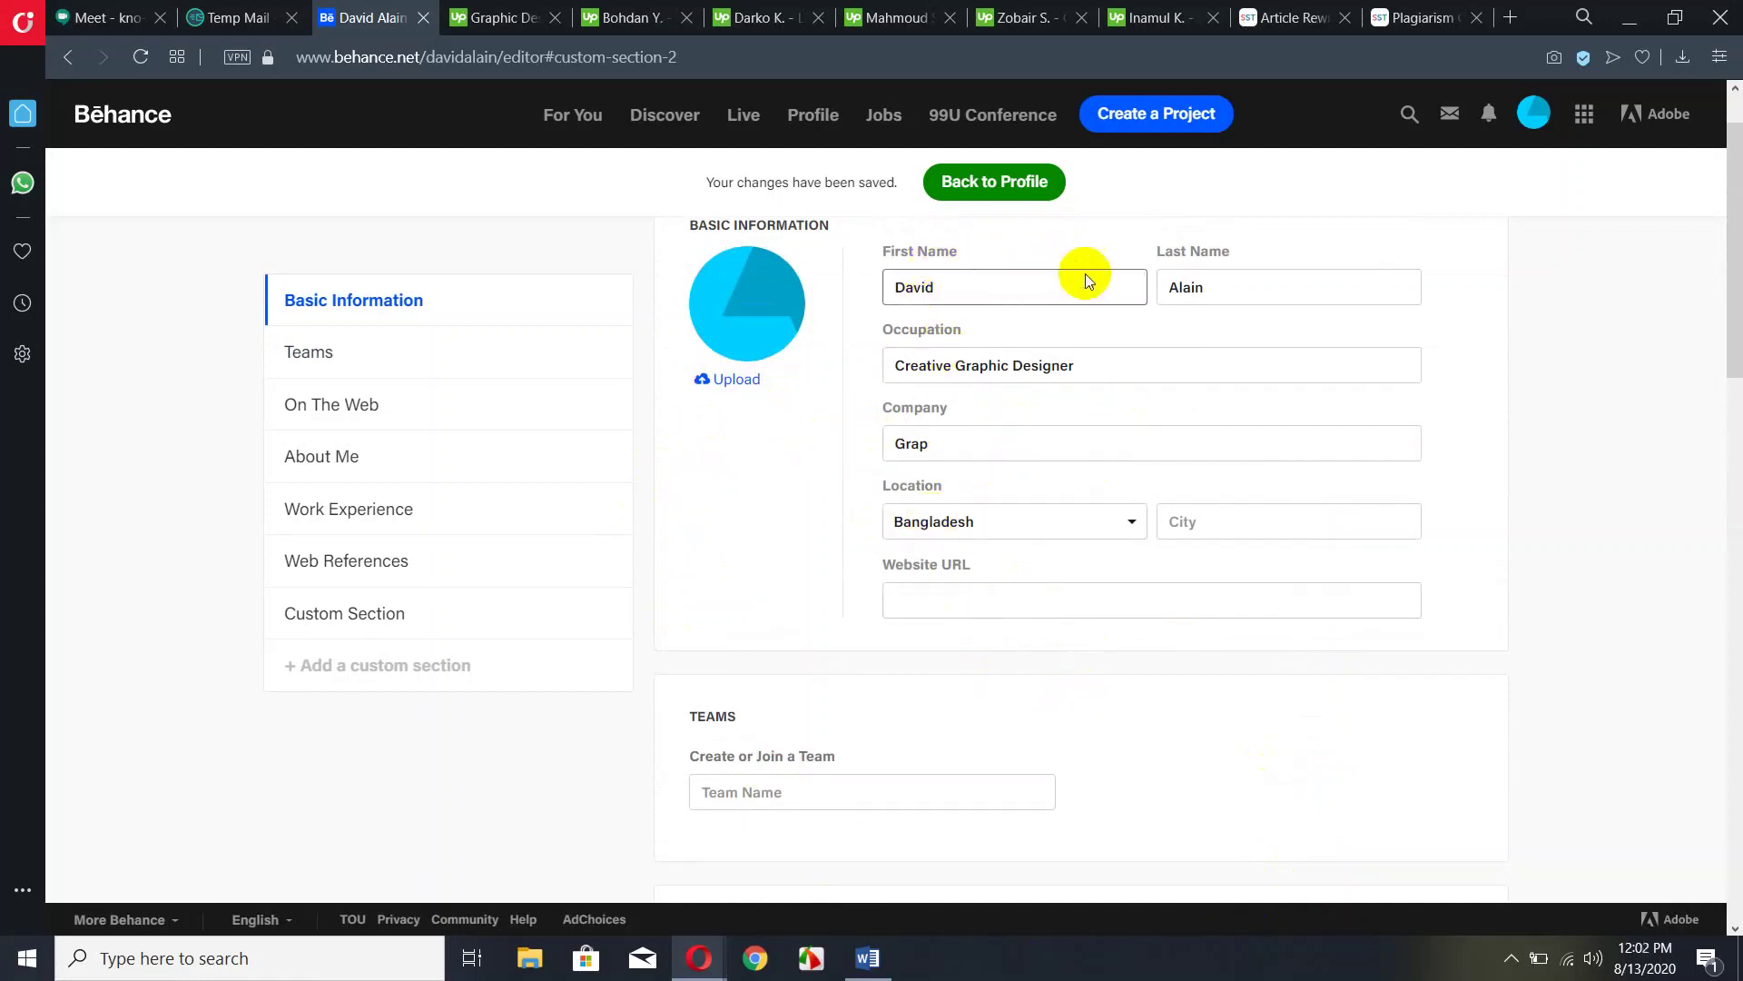
click(977, 177)
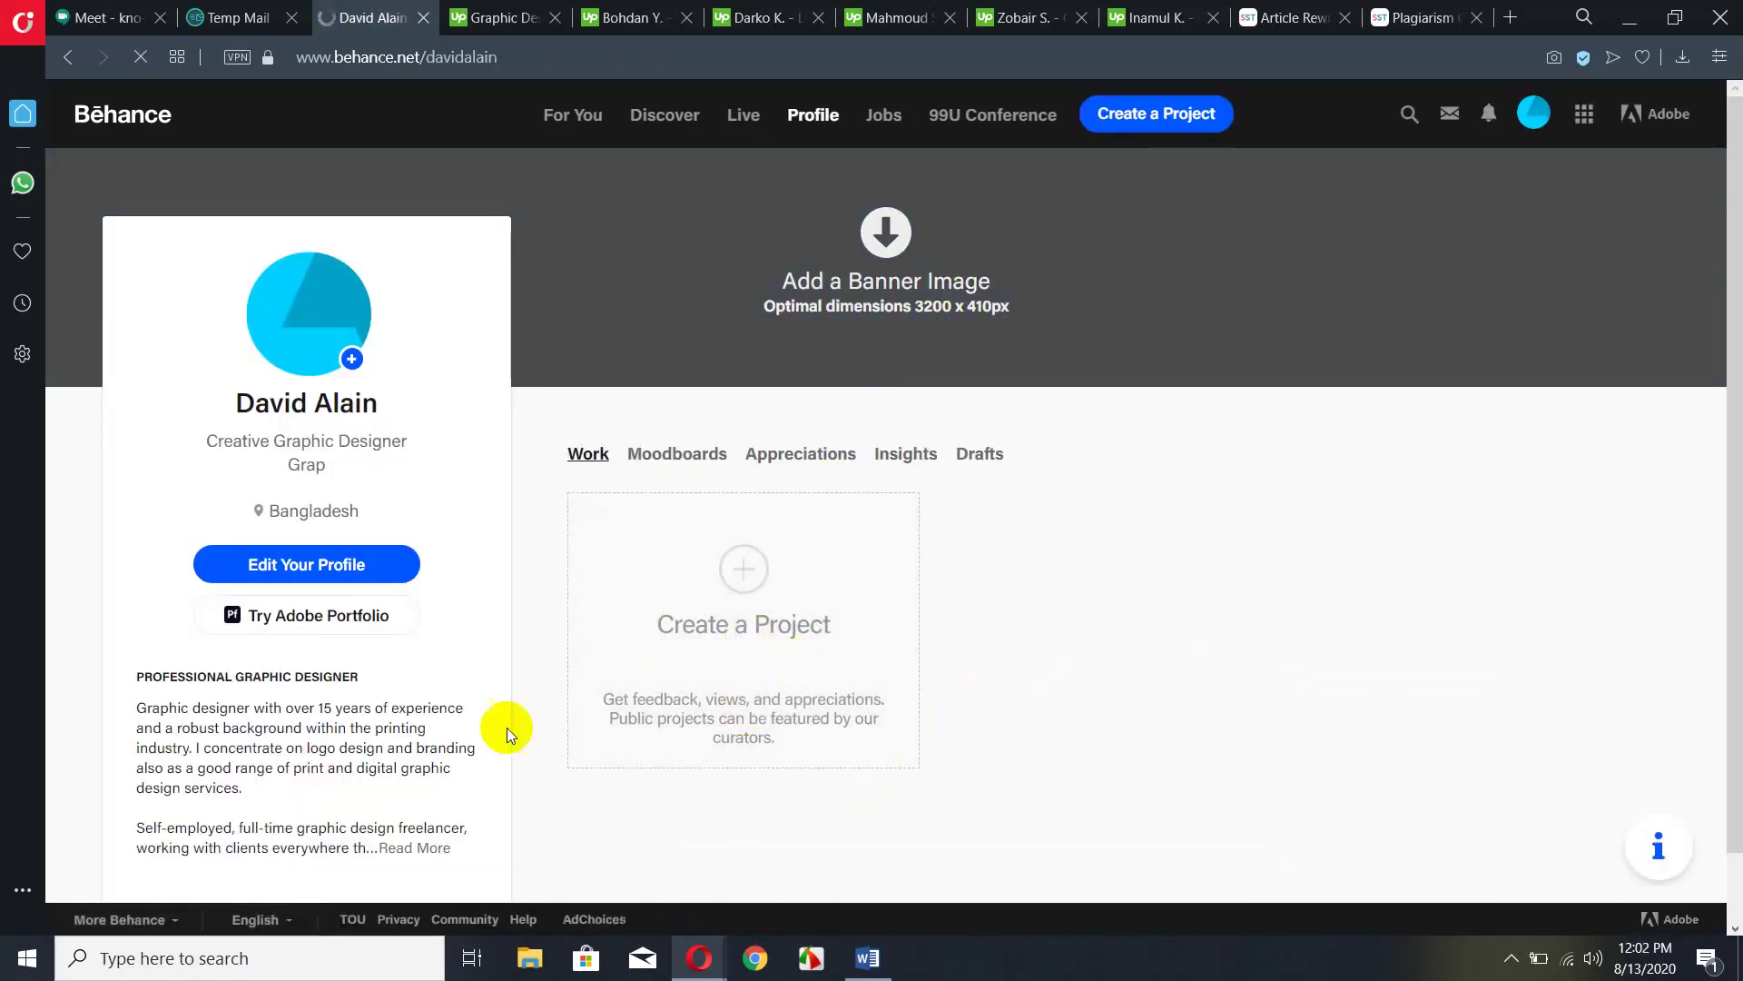
Step: Check the updated profile card and avatar menu, then return to Edit Your Profile
scroll(277, 772, down, 1)
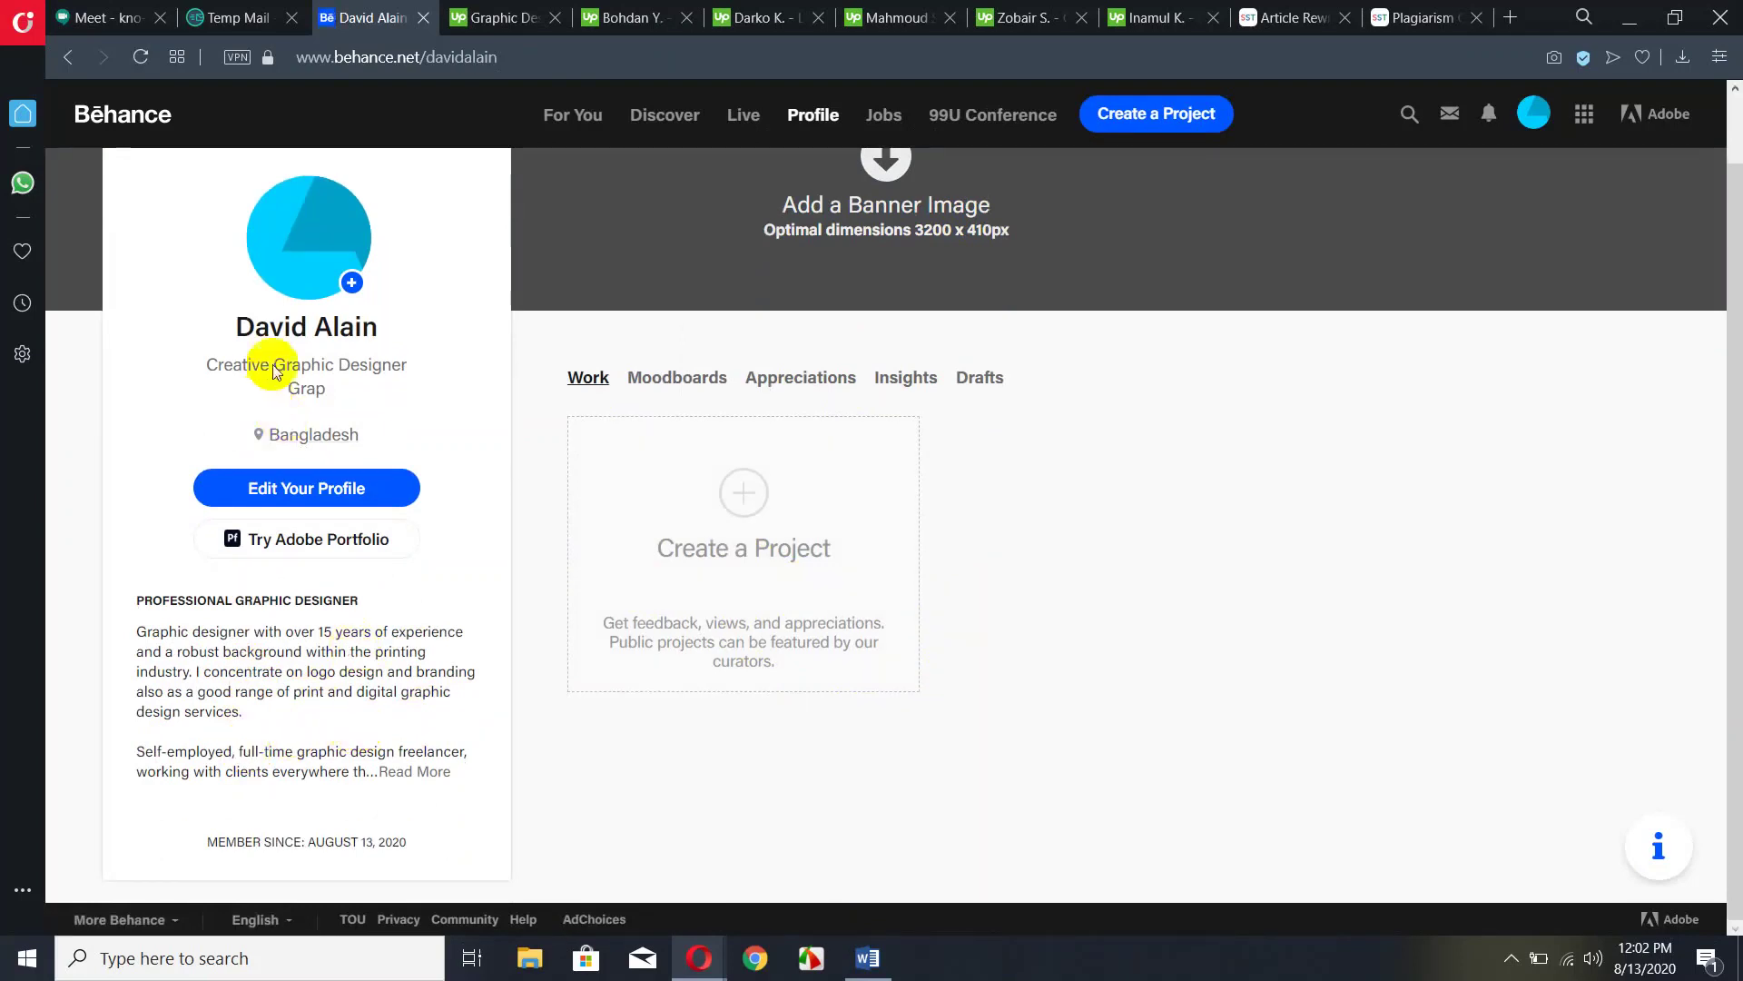
click(352, 282)
click(472, 459)
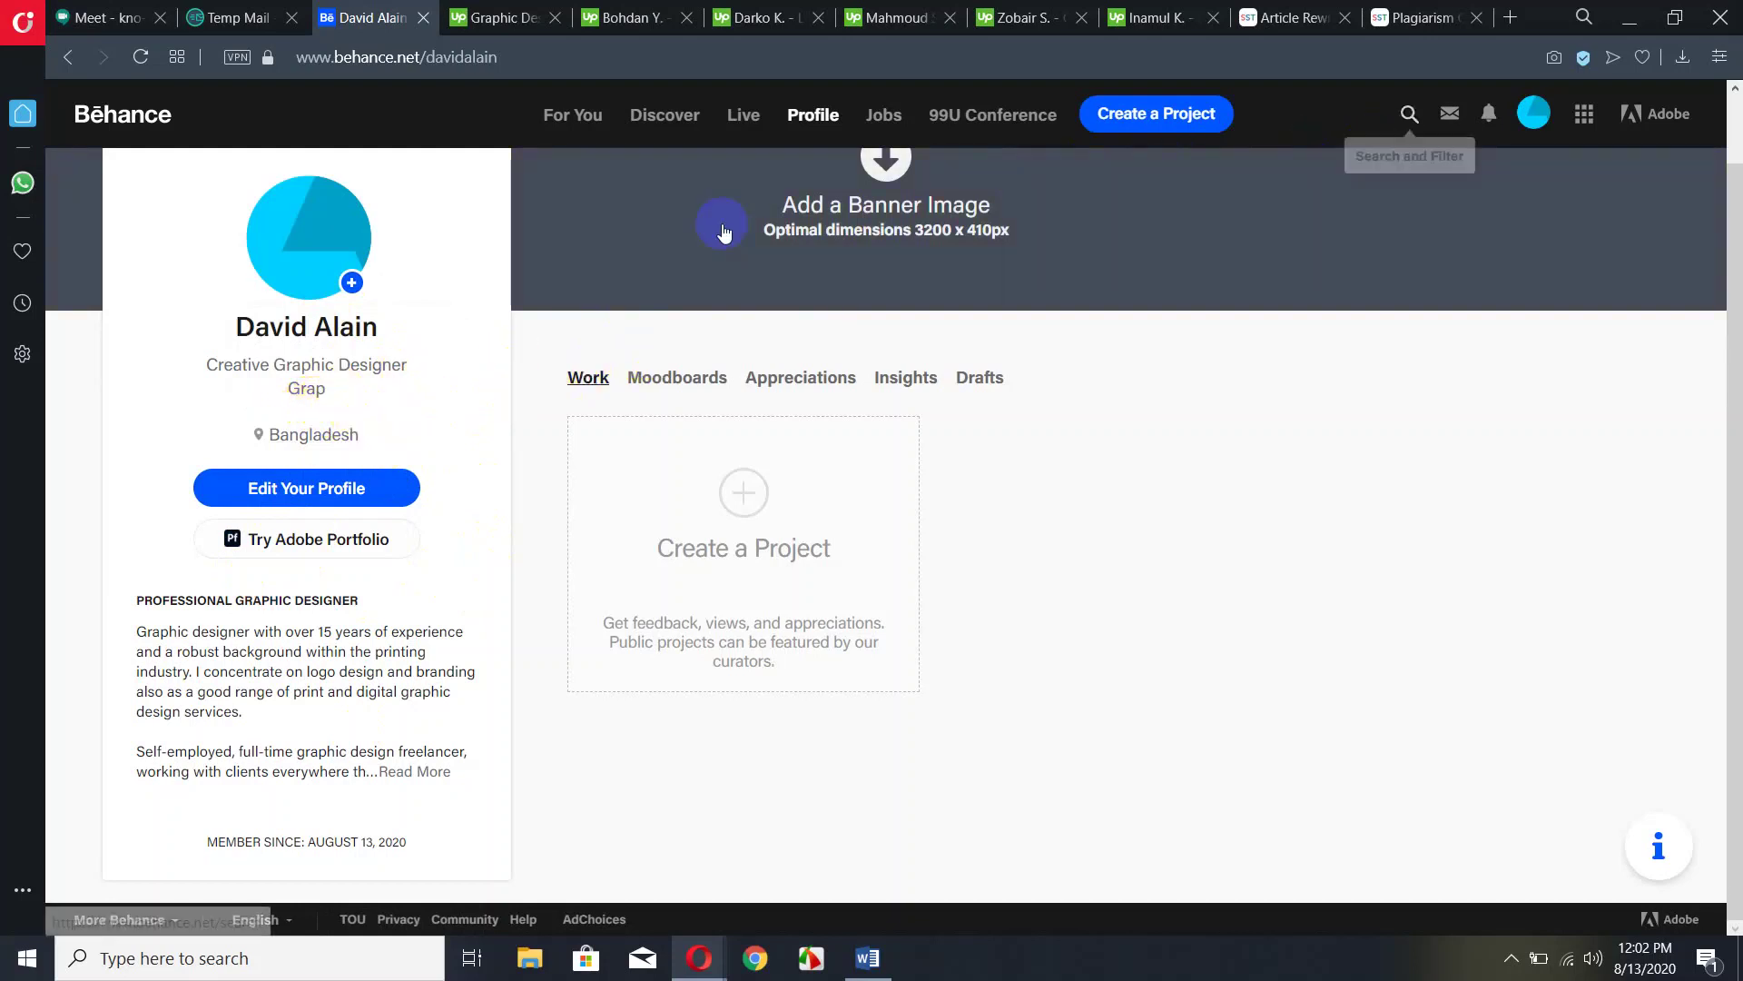
click(290, 488)
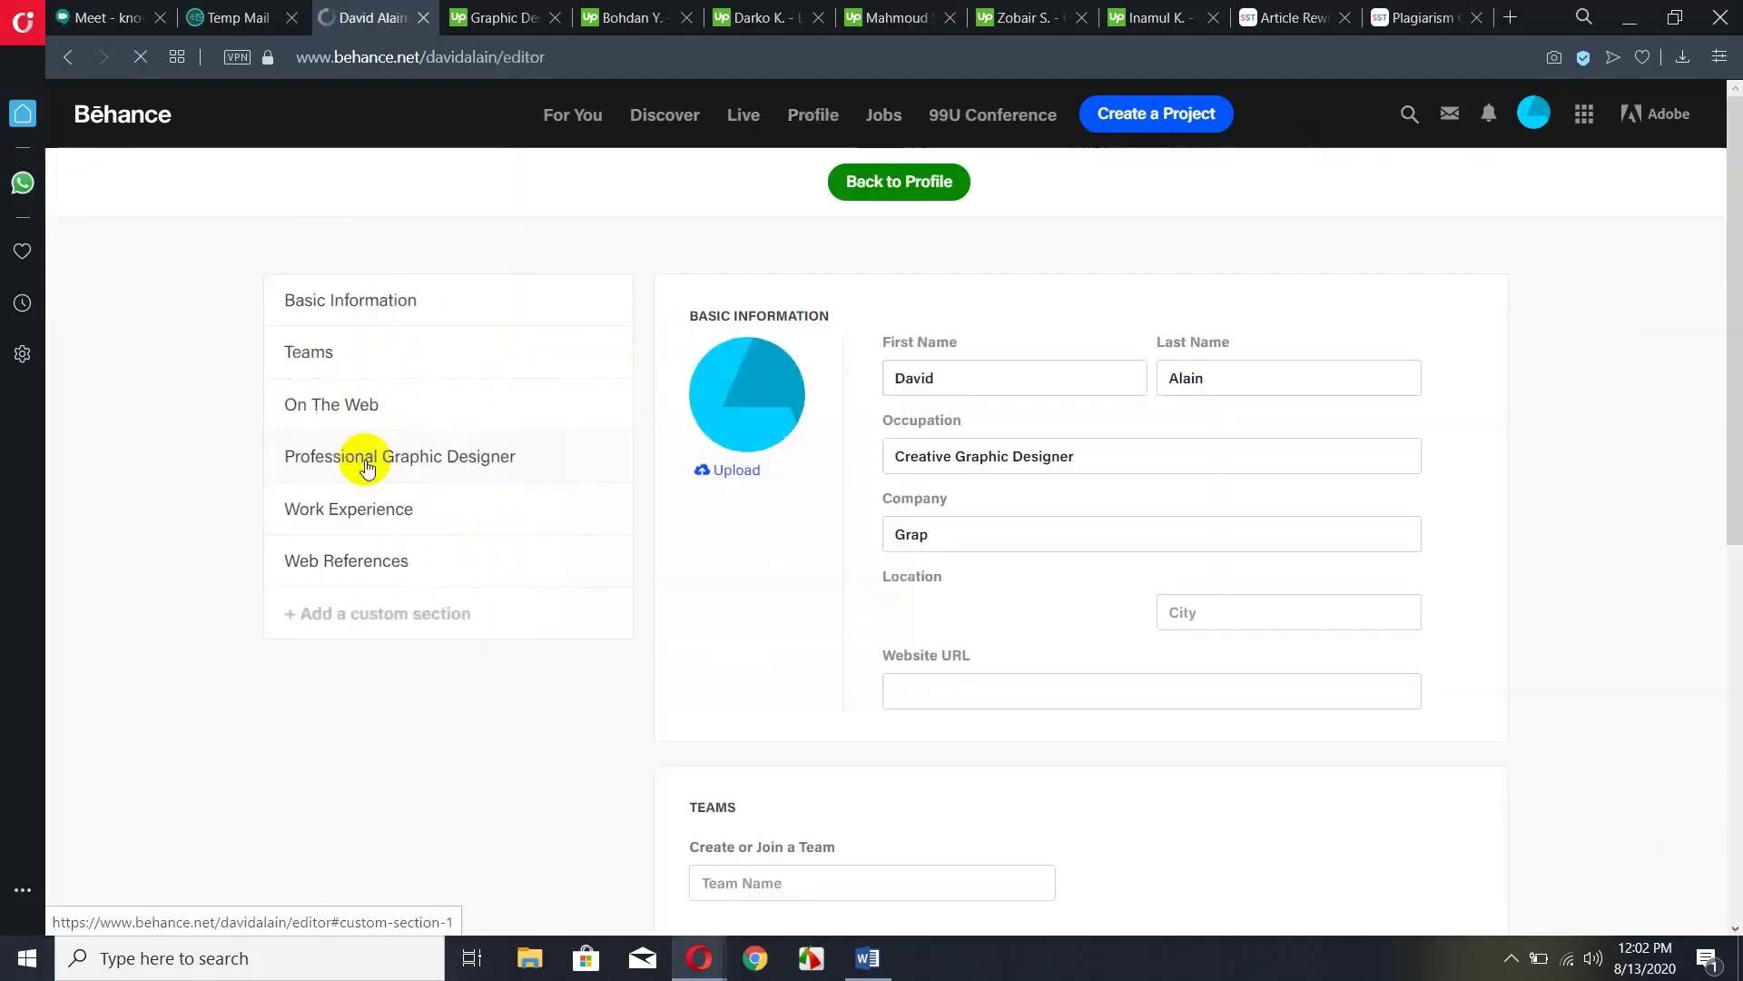
Step: Clear the Company entry from the basic info, save it, and go back to the profile page
click(928, 538)
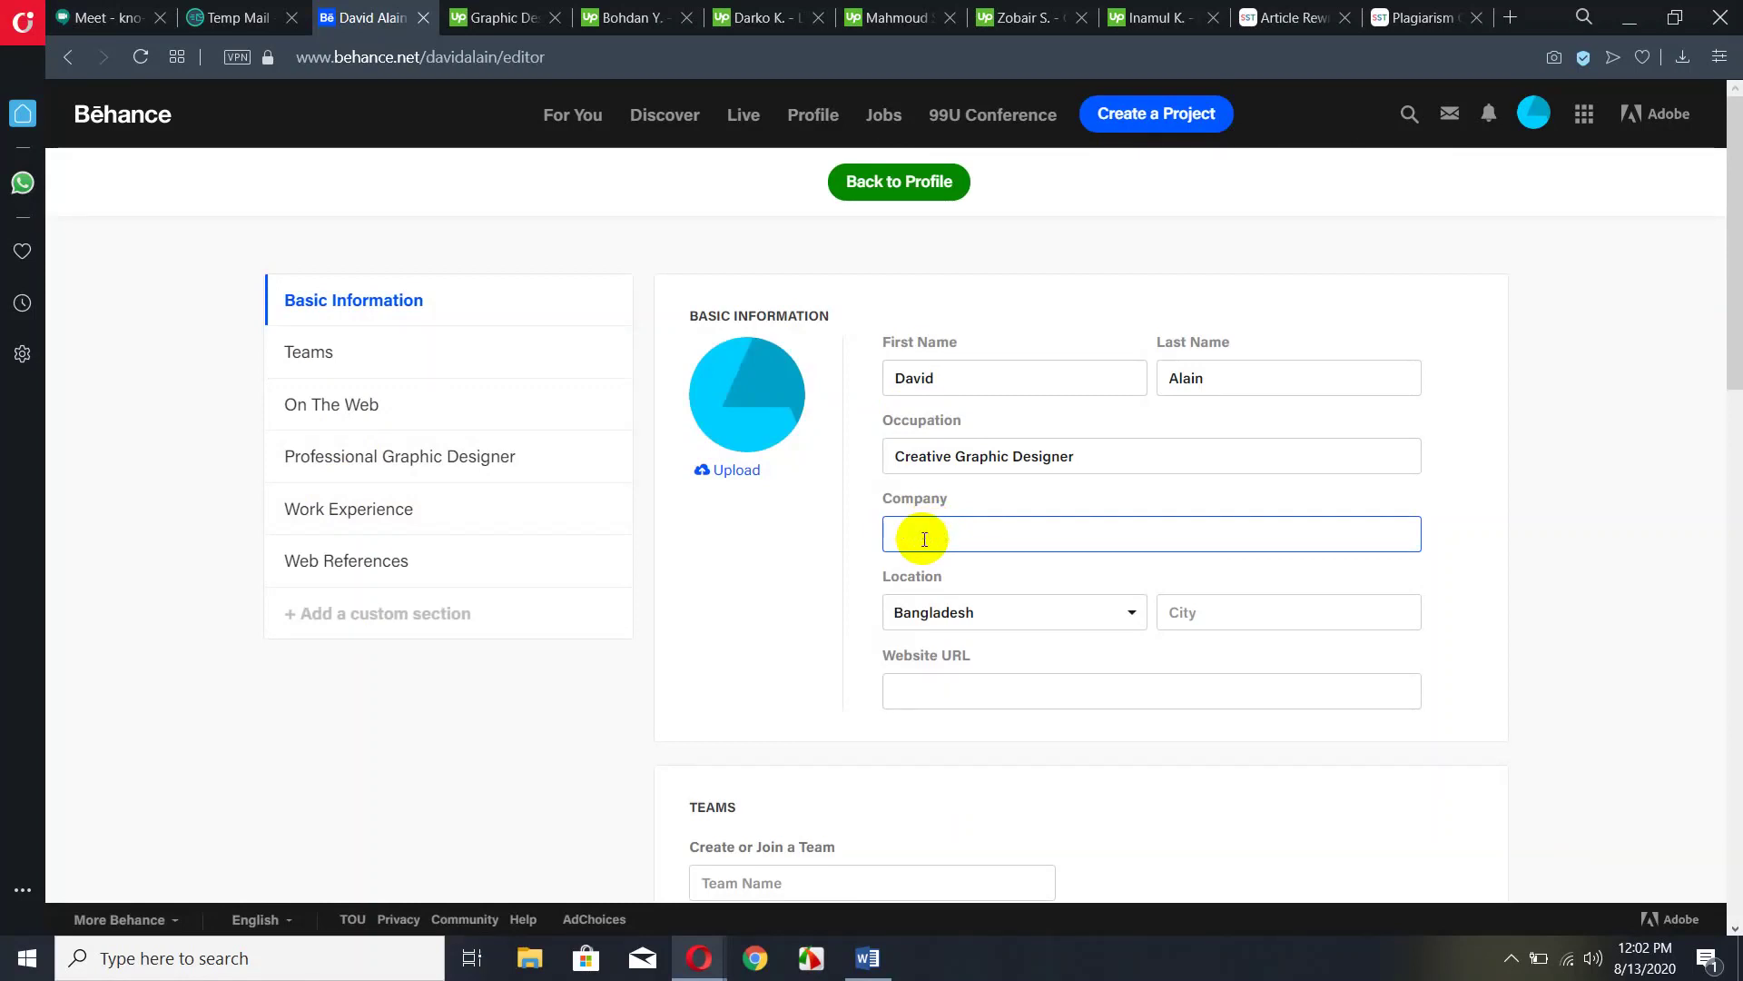
click(892, 181)
click(968, 191)
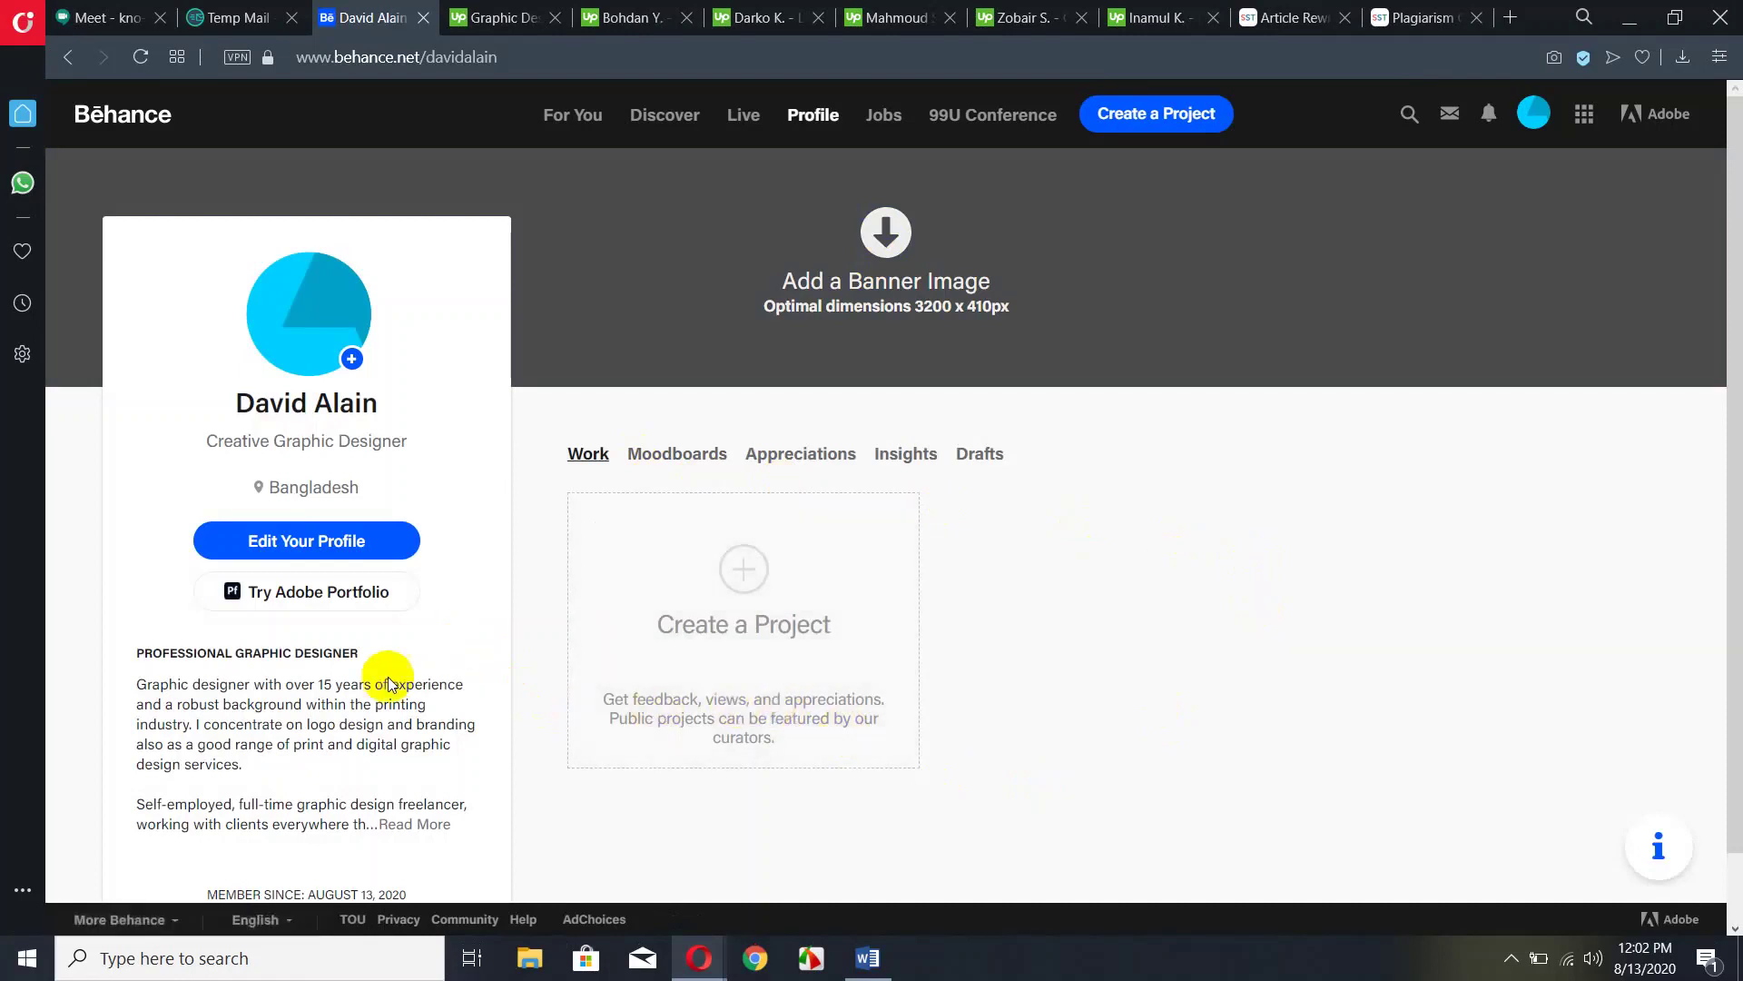
scroll(577, 617, down, 1)
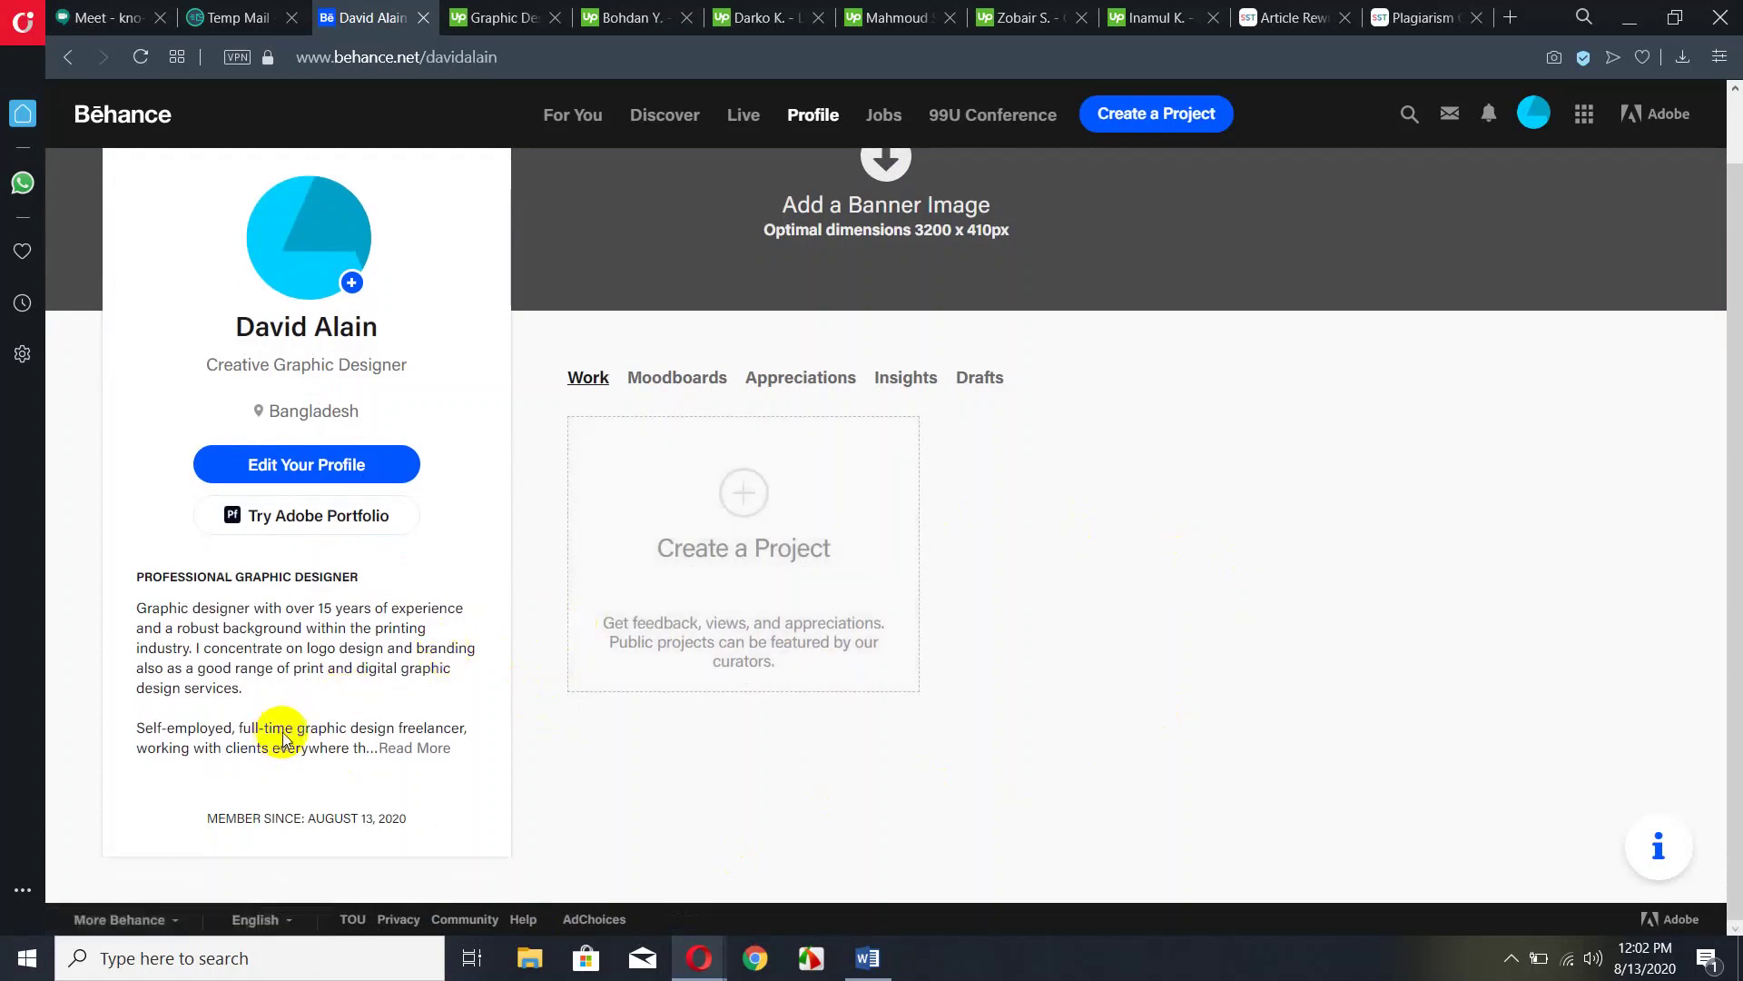
scroll(533, 234, up, 1)
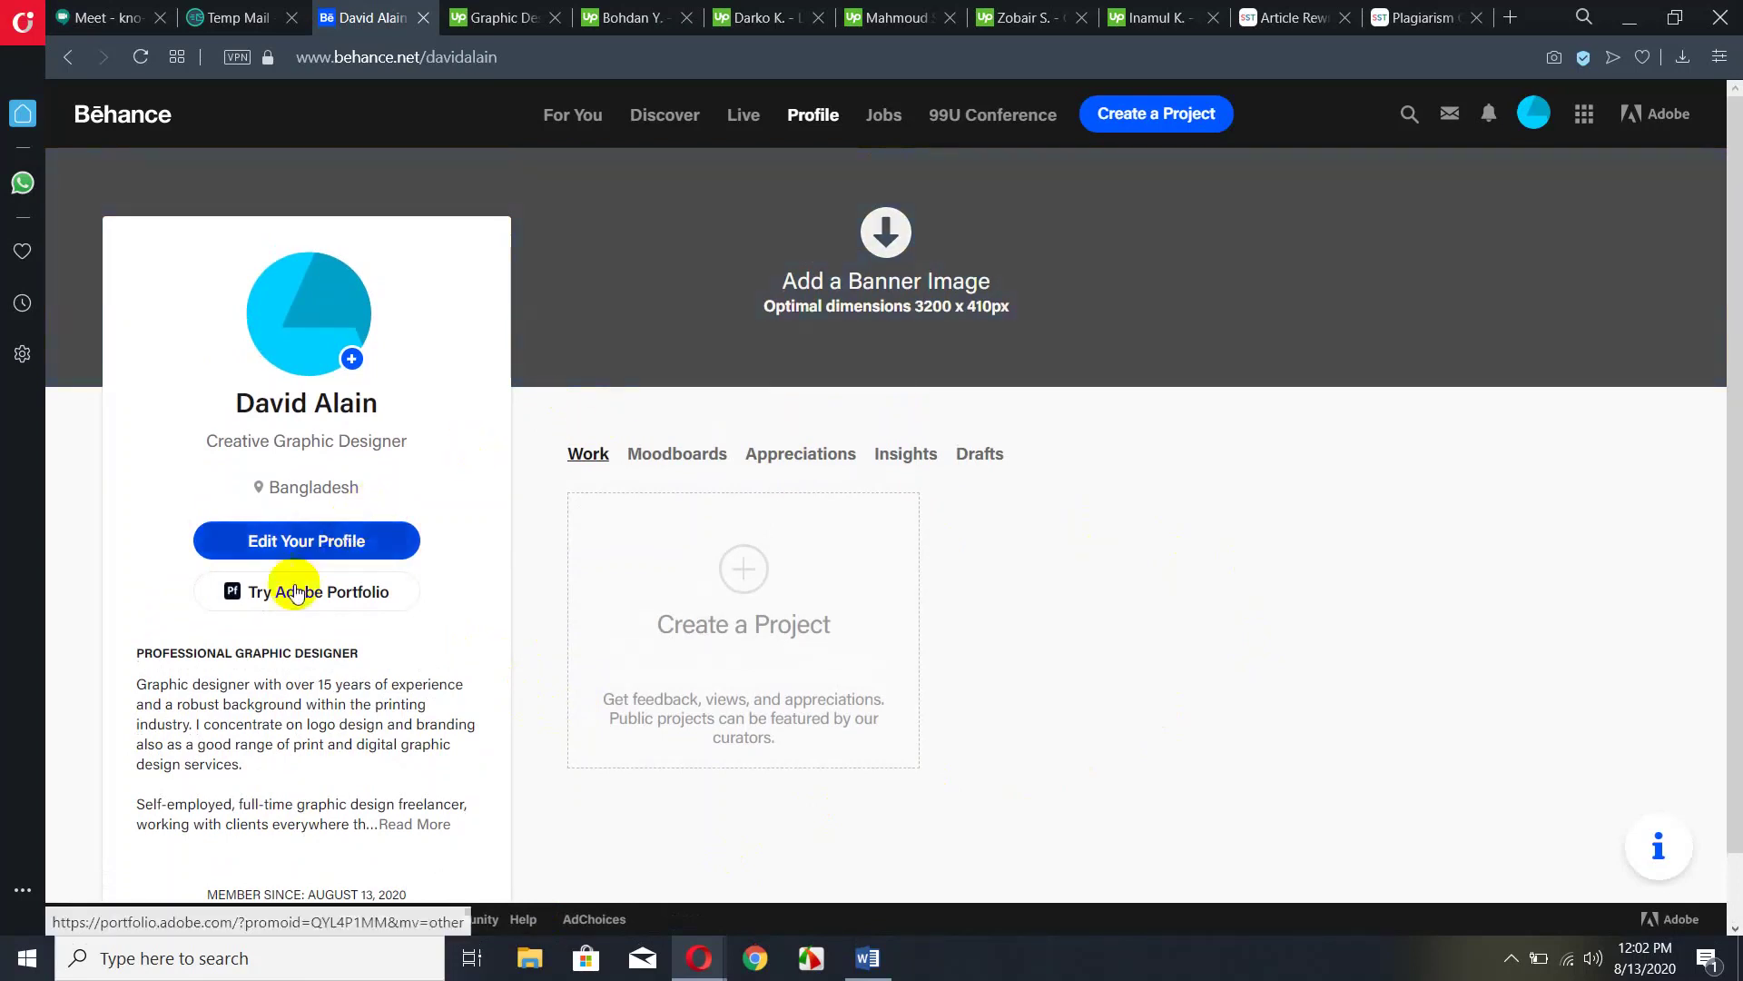
scroll(305, 679, down, 1)
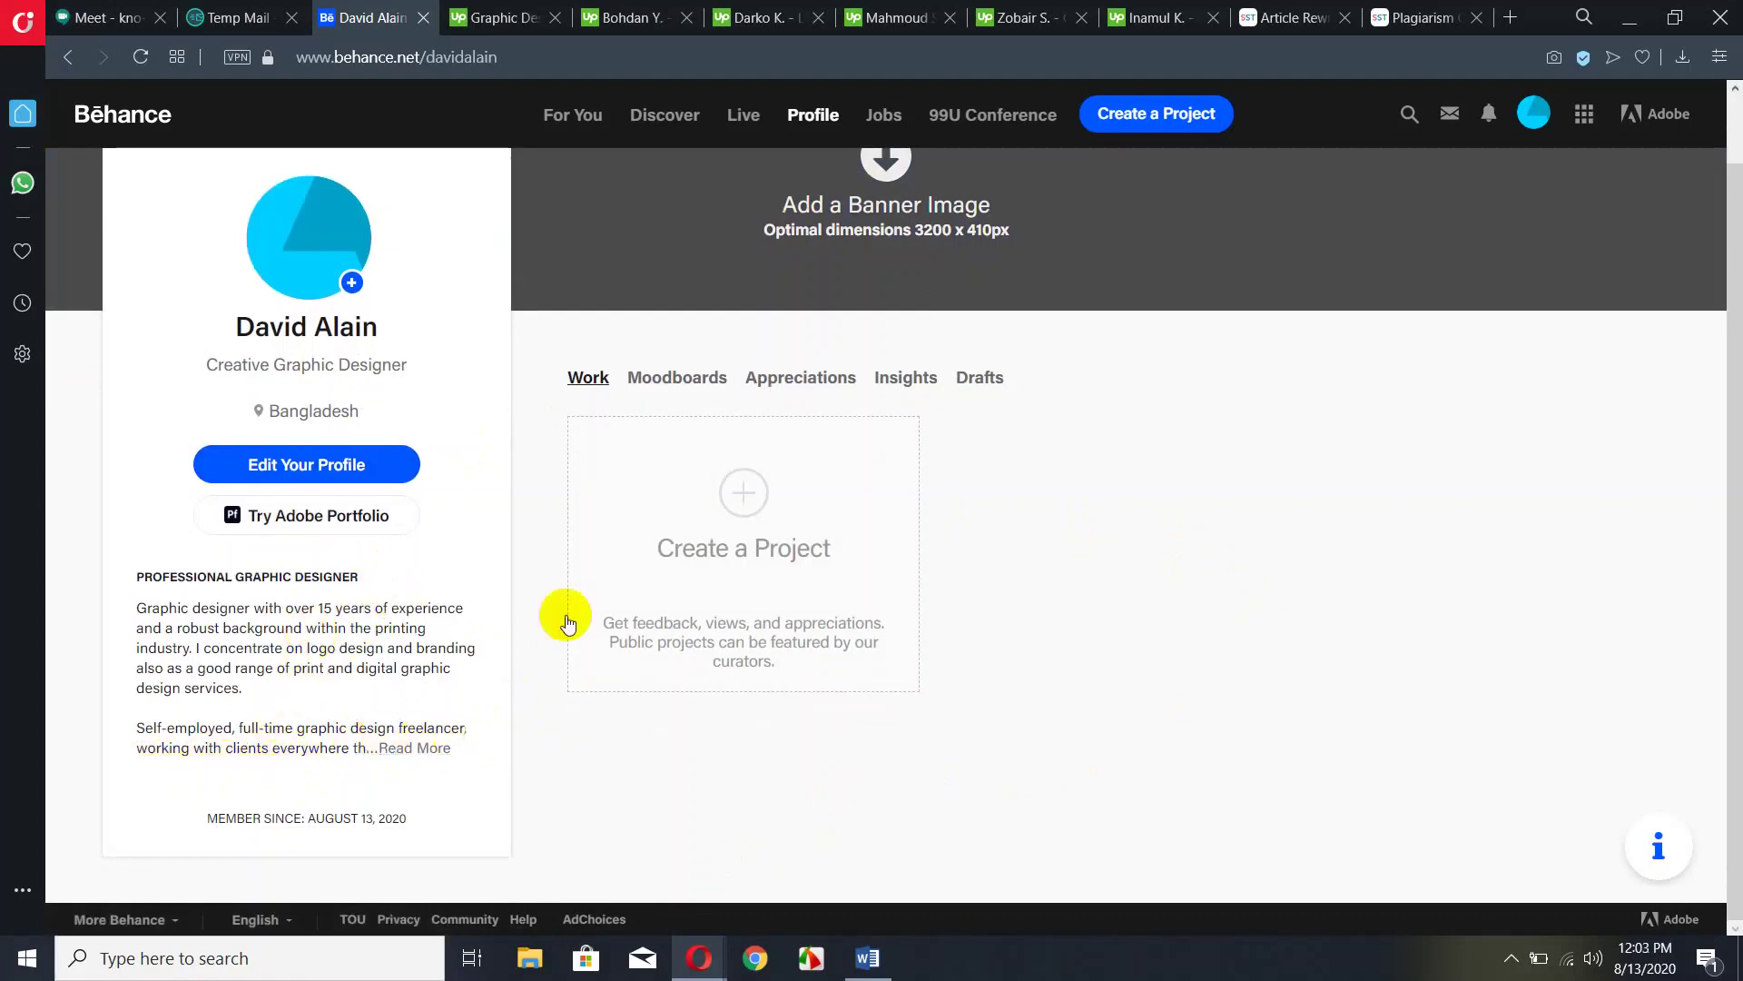
scroll(743, 238, up, 1)
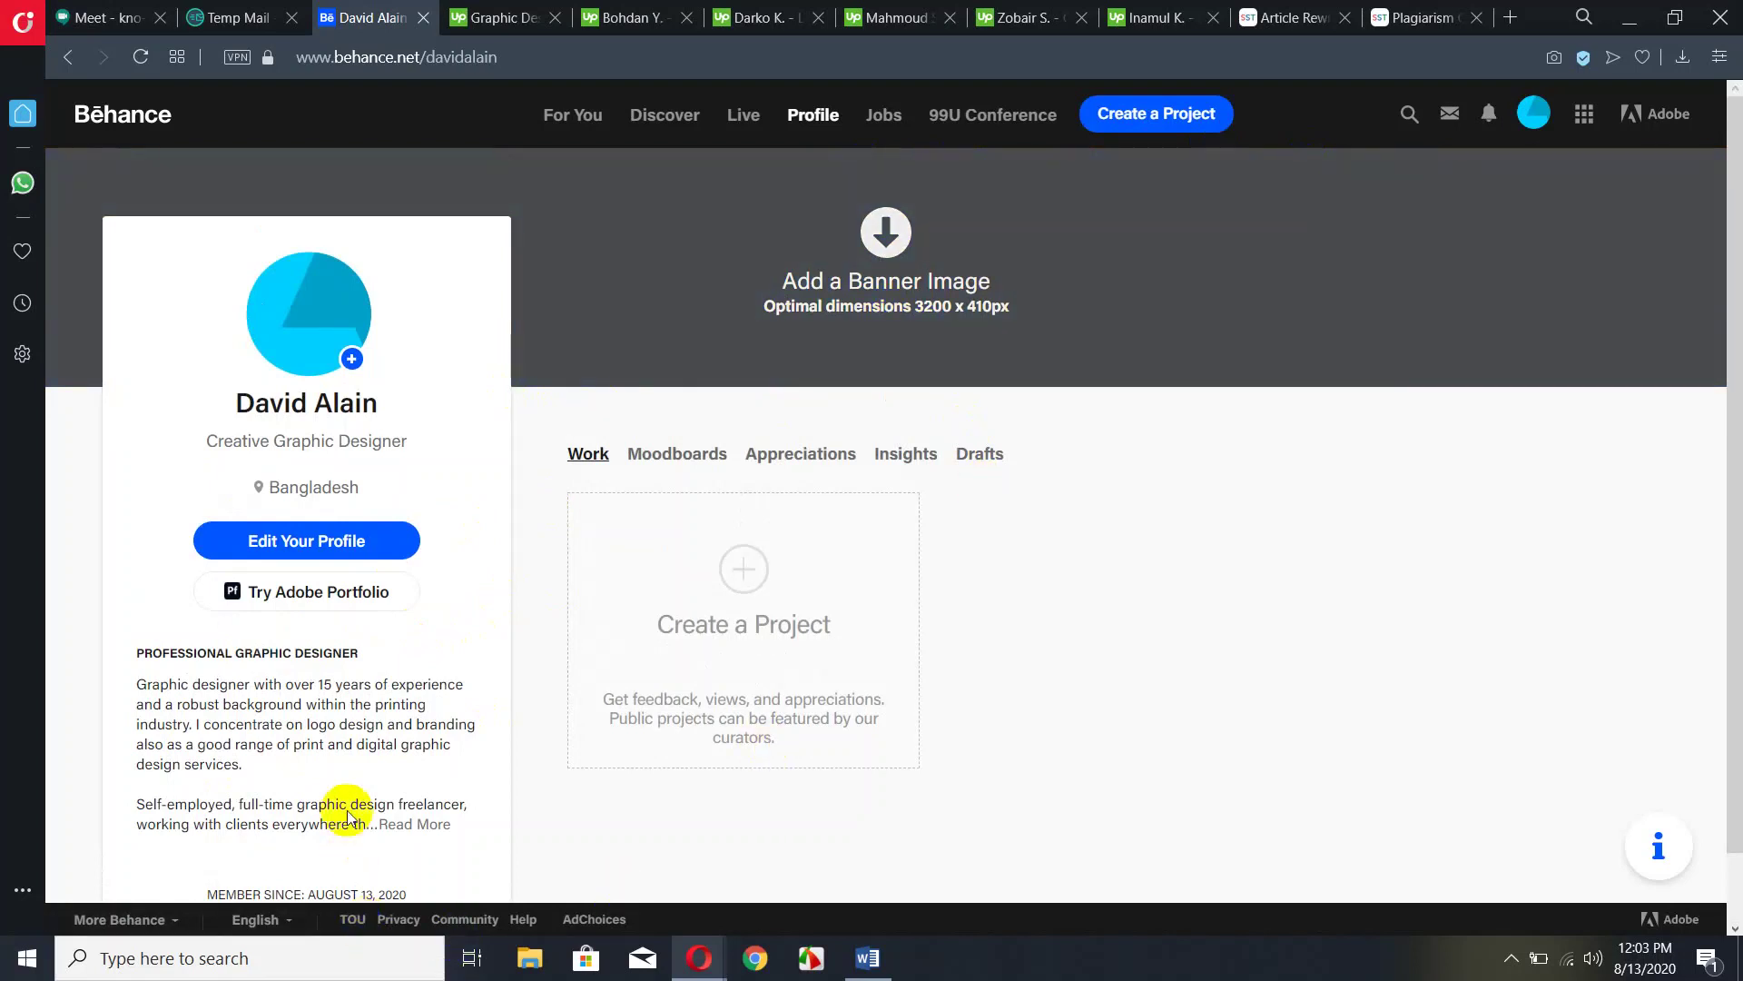
scroll(347, 817, down, 1)
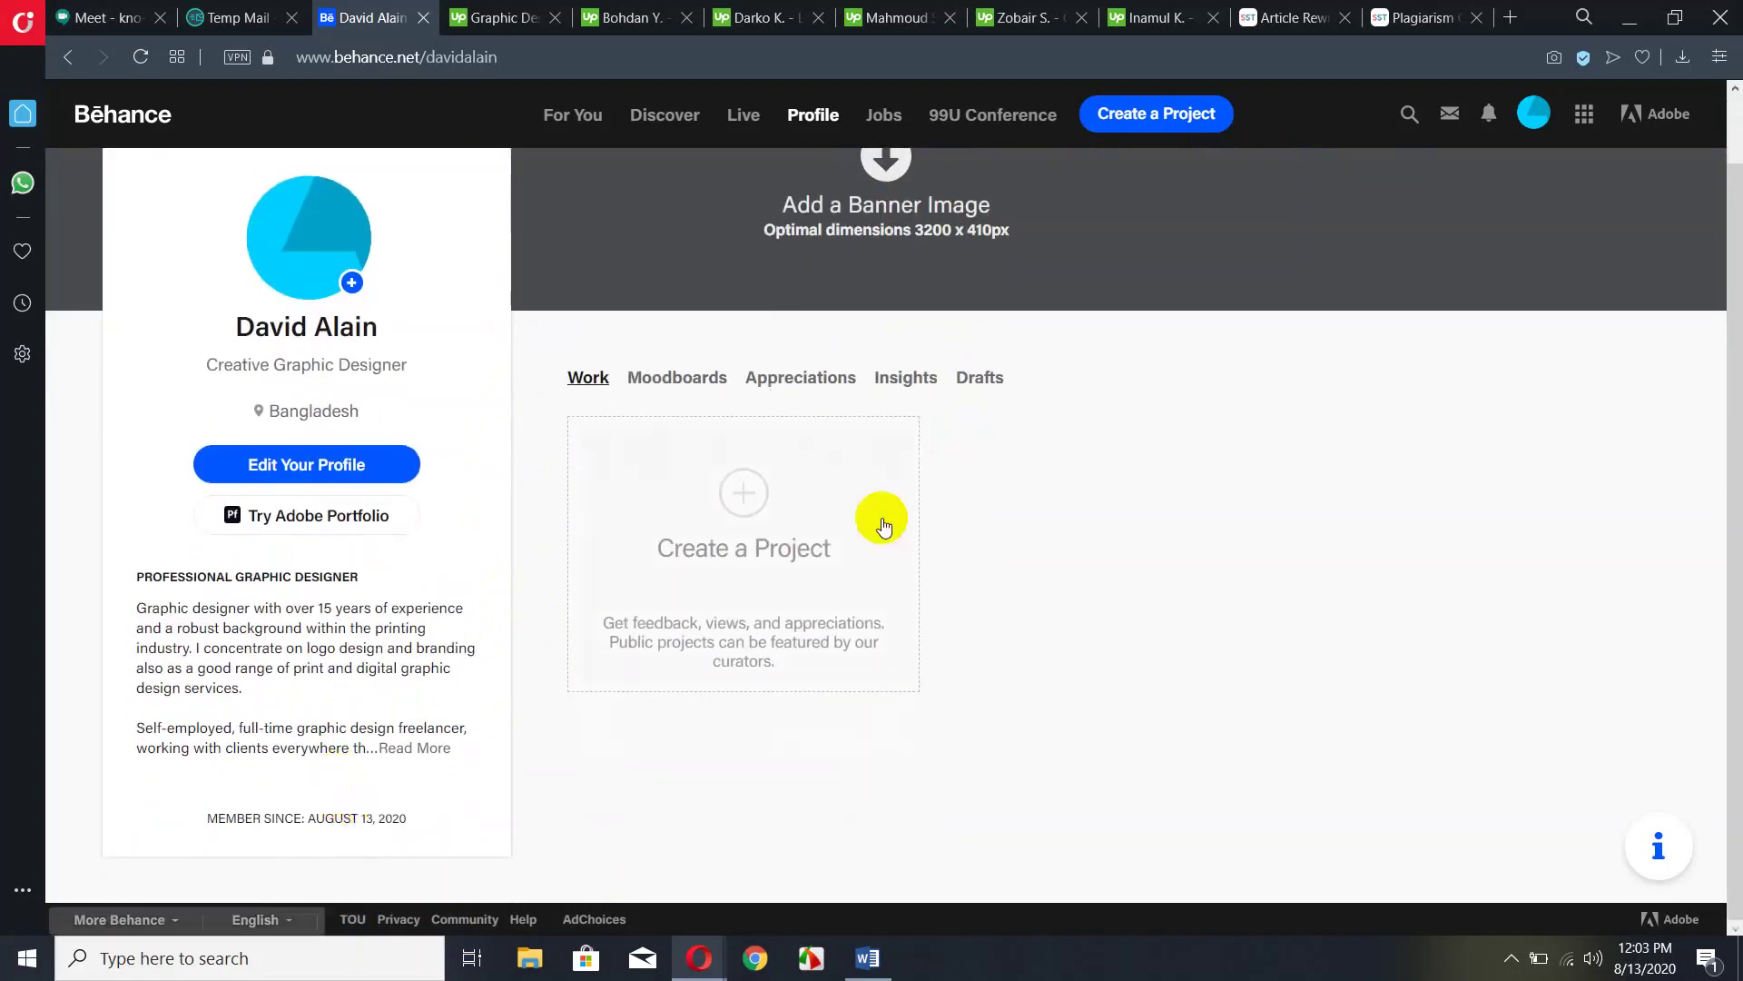
scroll(975, 504, up, 1)
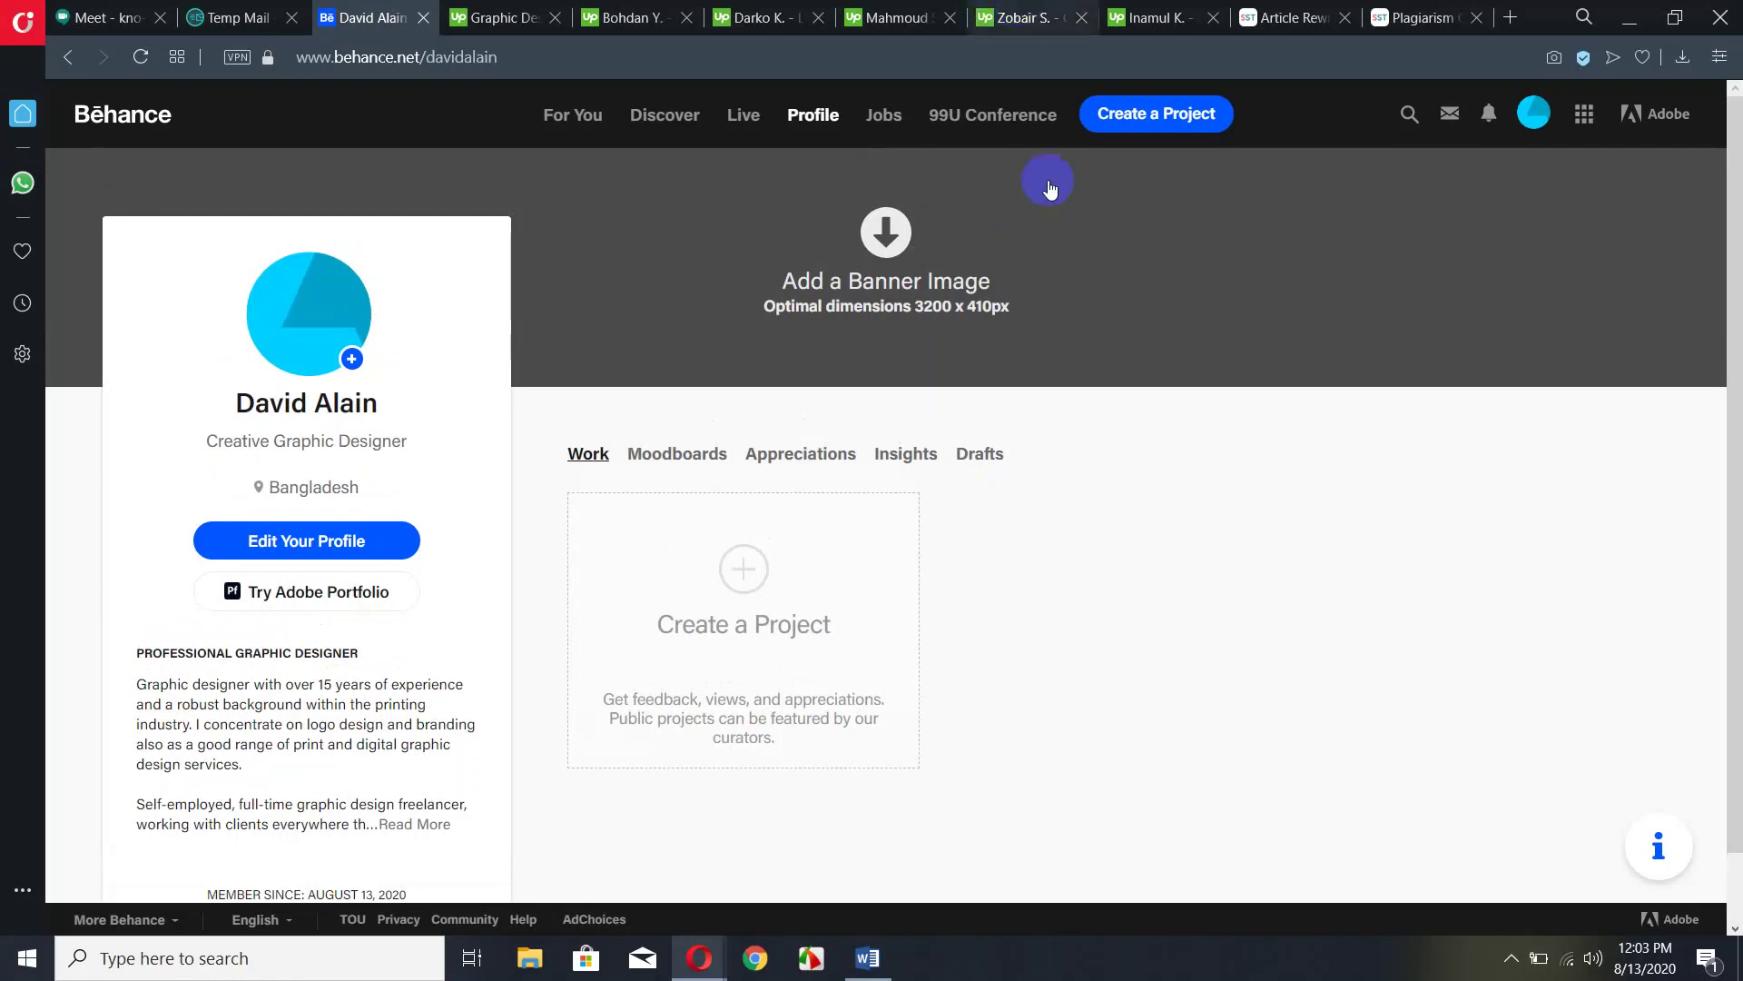
click(516, 283)
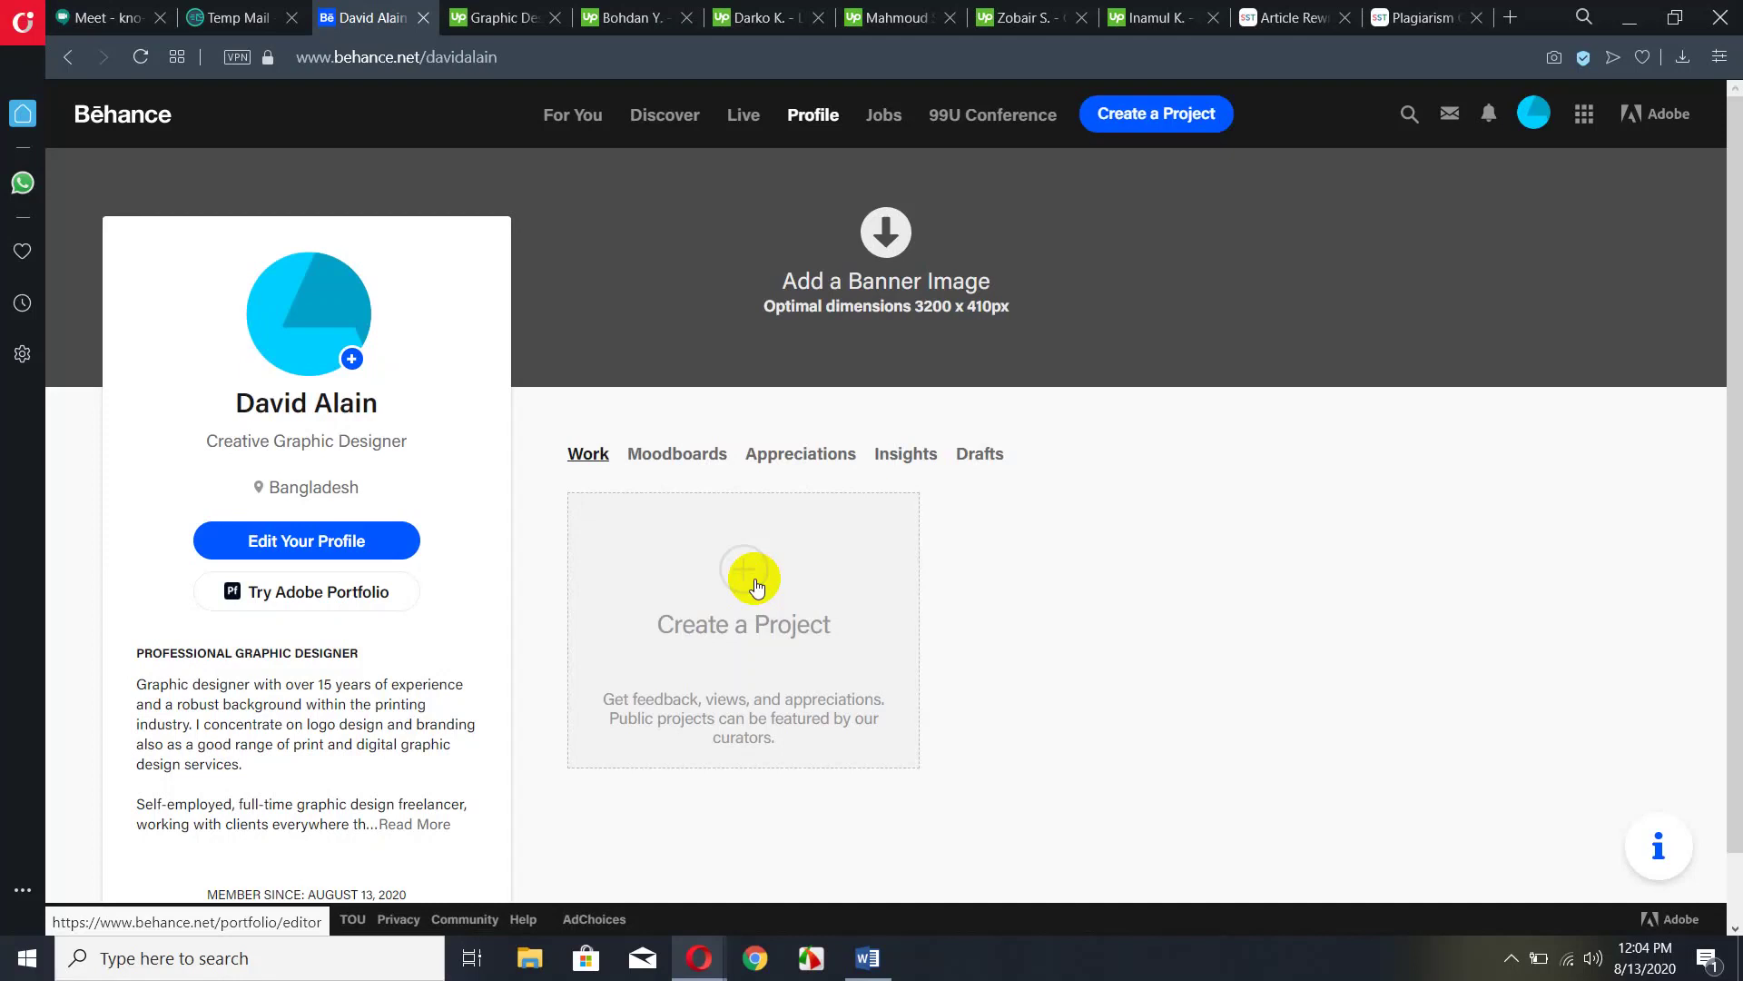
click(250, 16)
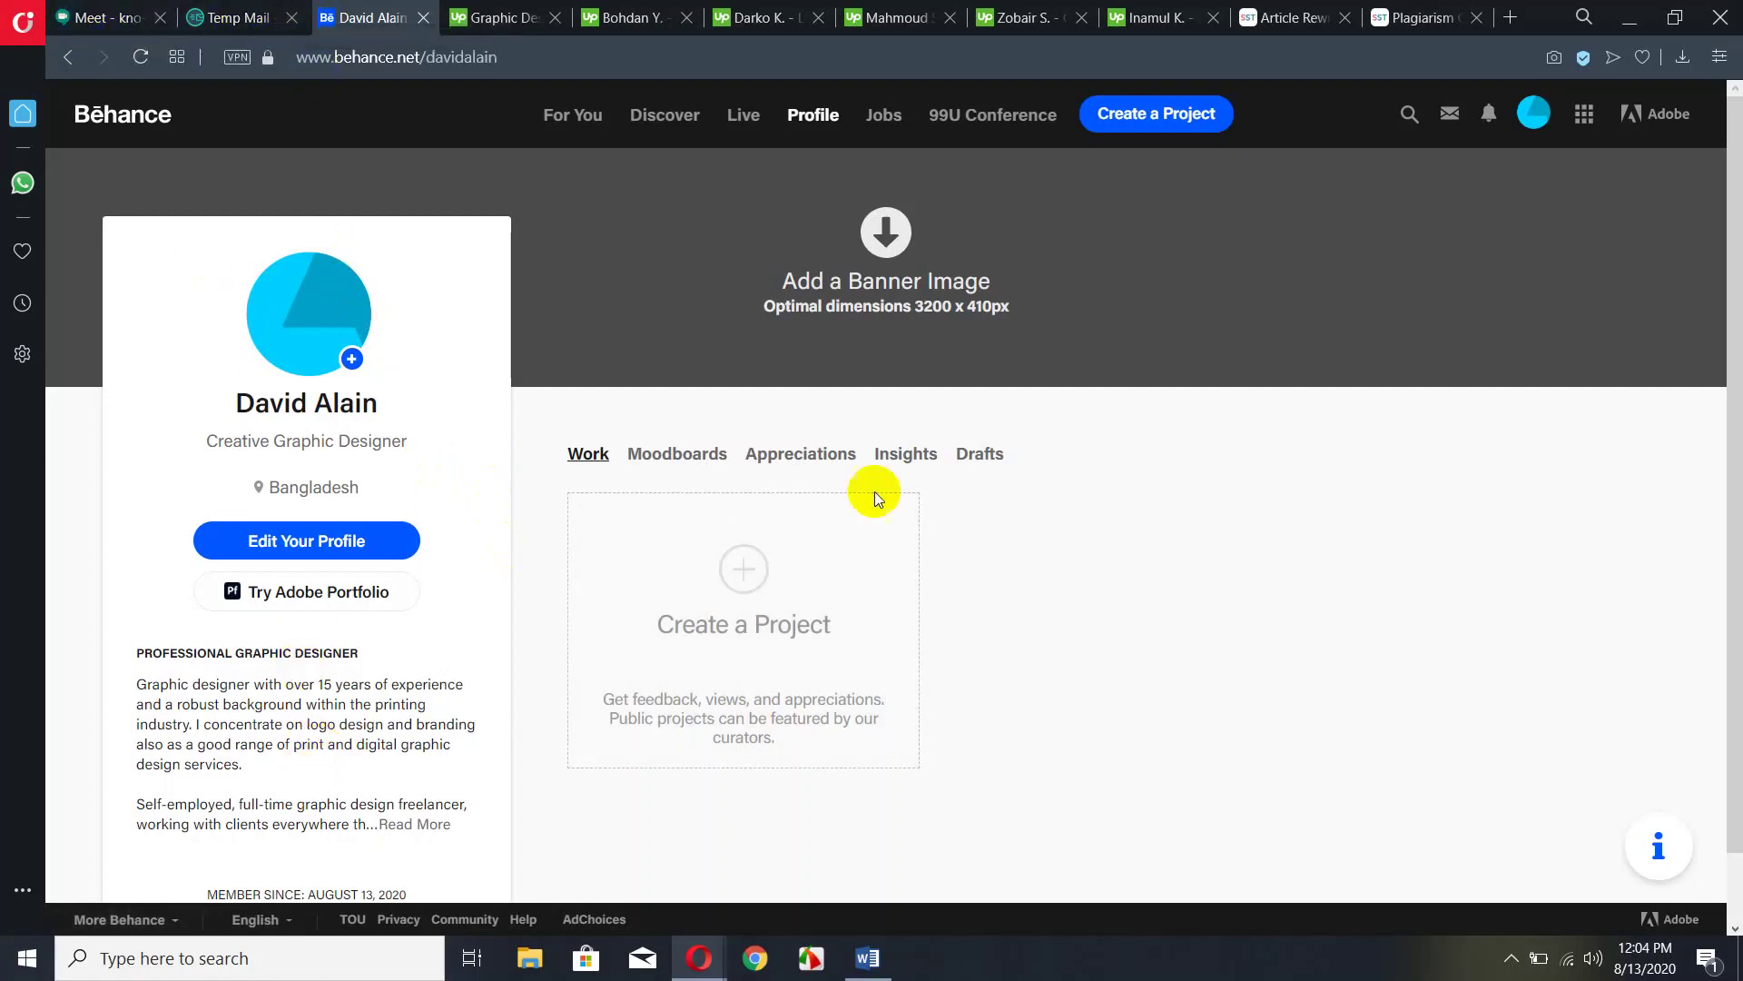
Step: Close all six Upwork freelancer profile tabs
click(1212, 19)
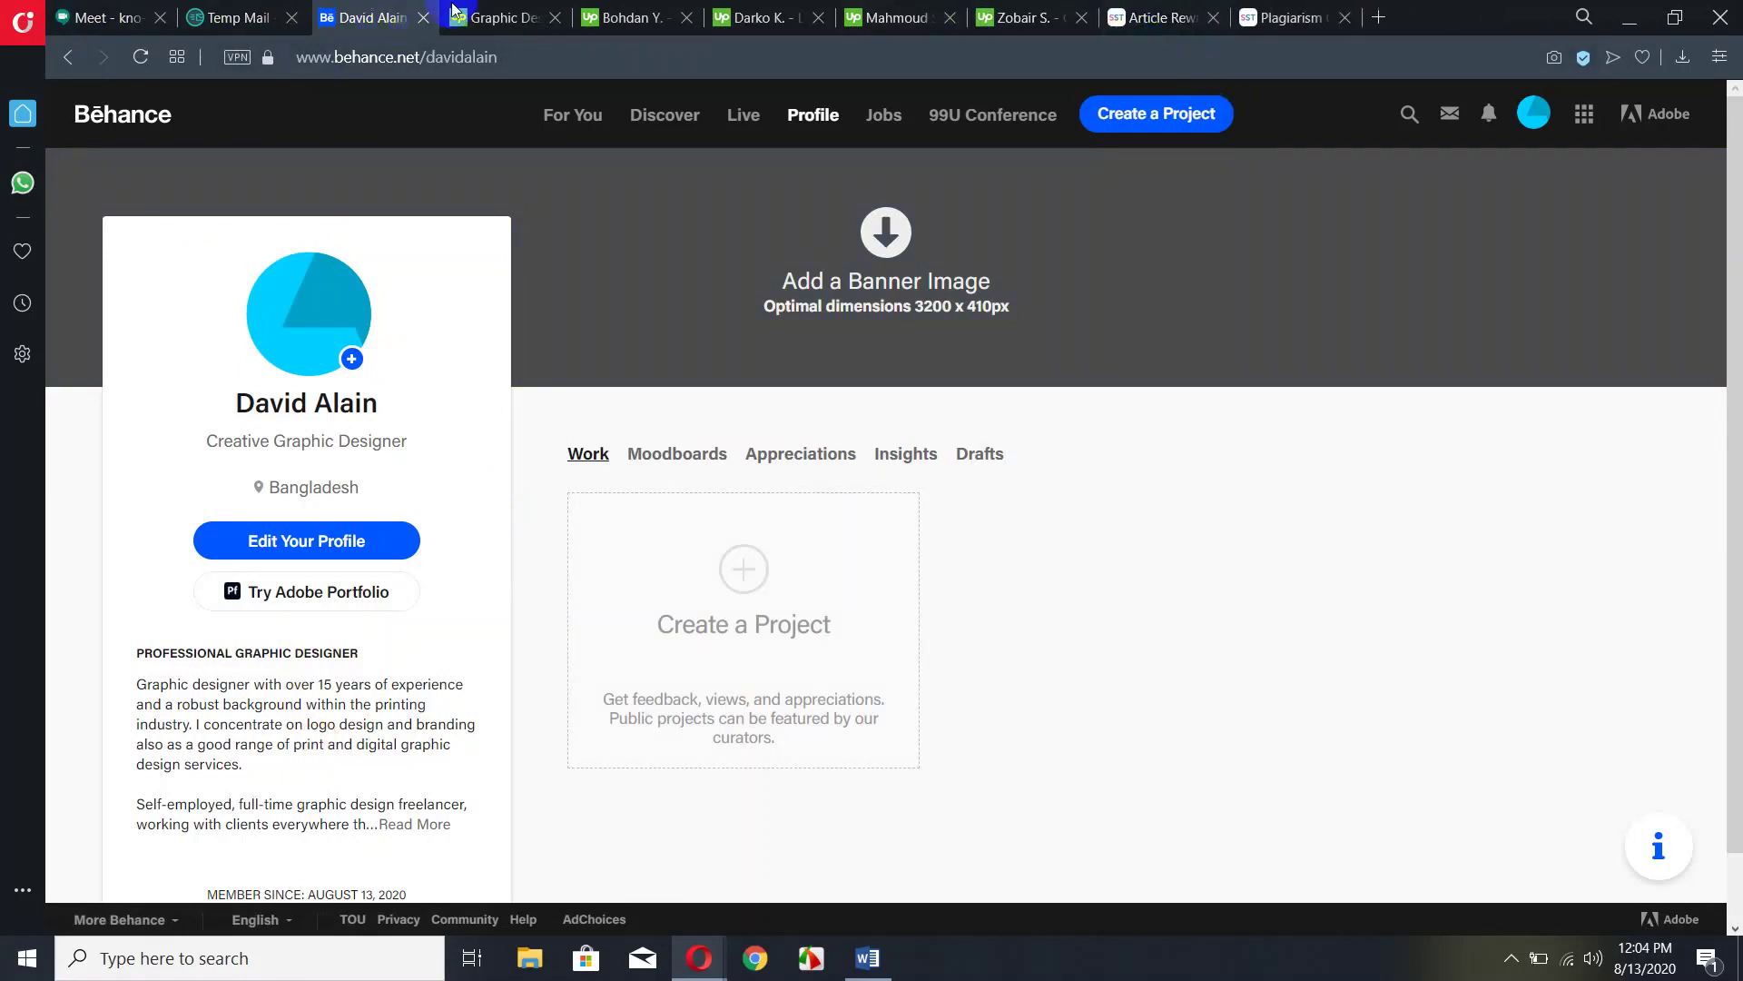
click(556, 18)
click(556, 19)
click(557, 18)
click(556, 18)
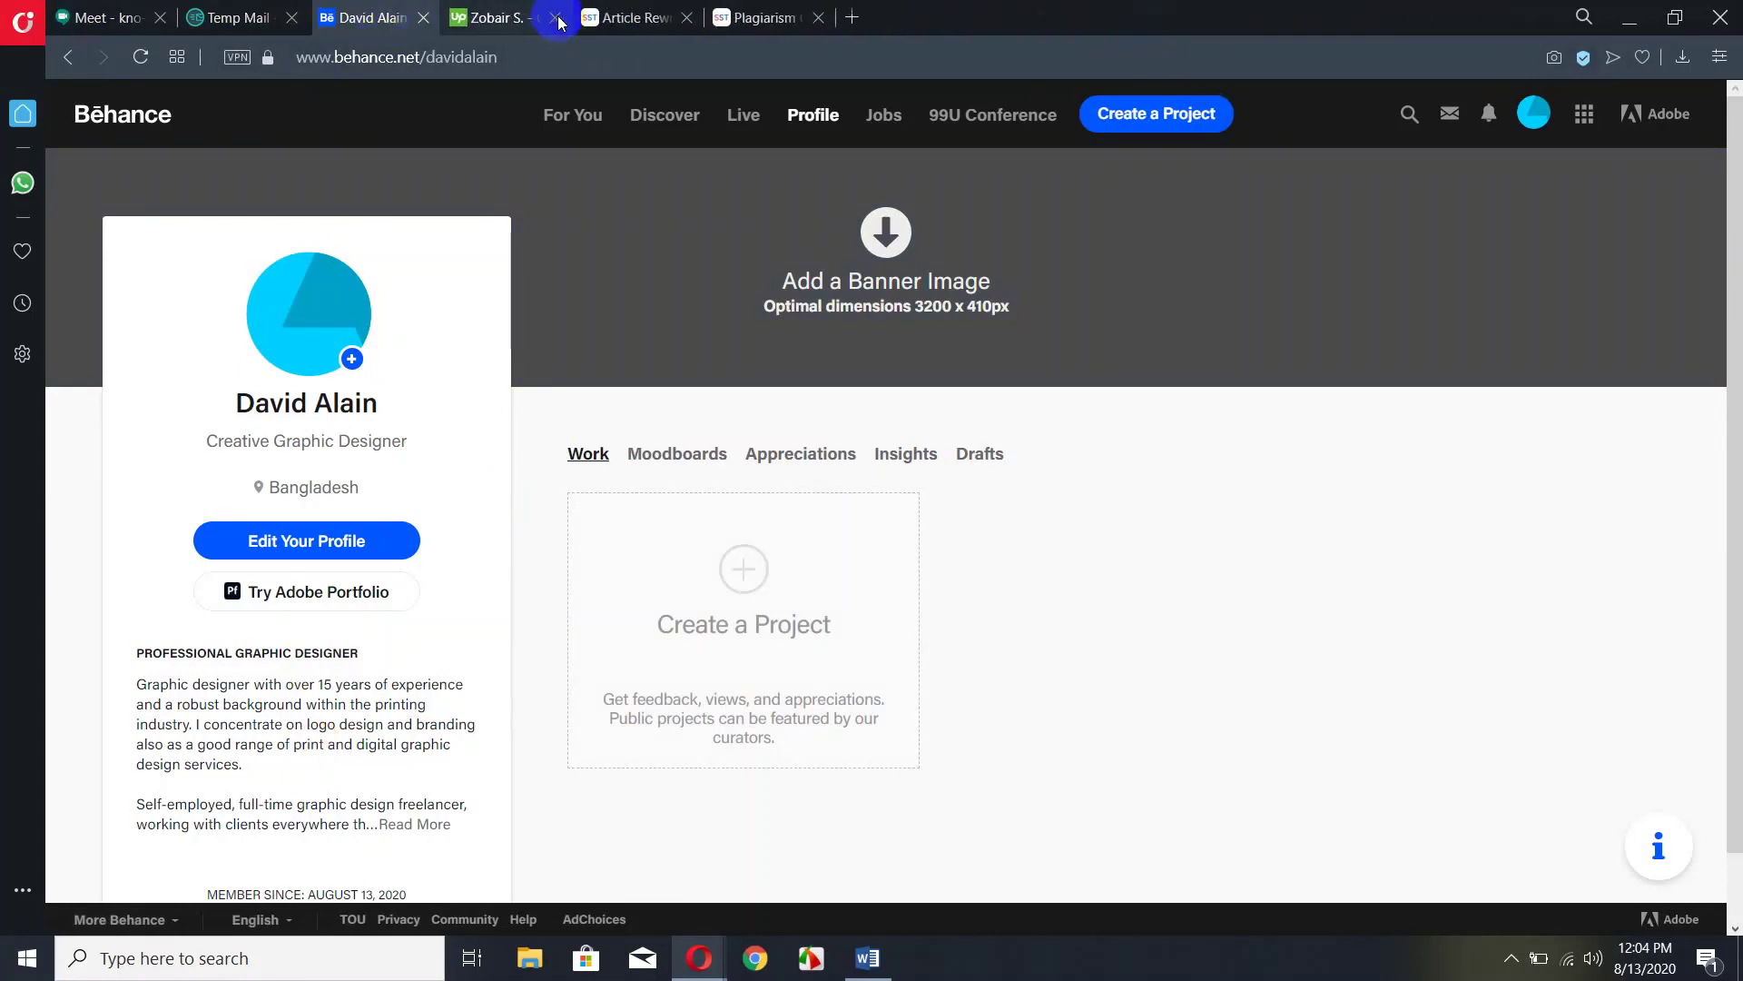
click(557, 18)
Step: Copy the Article Rewriter page URL and place the cursor after the last link in Word
click(508, 19)
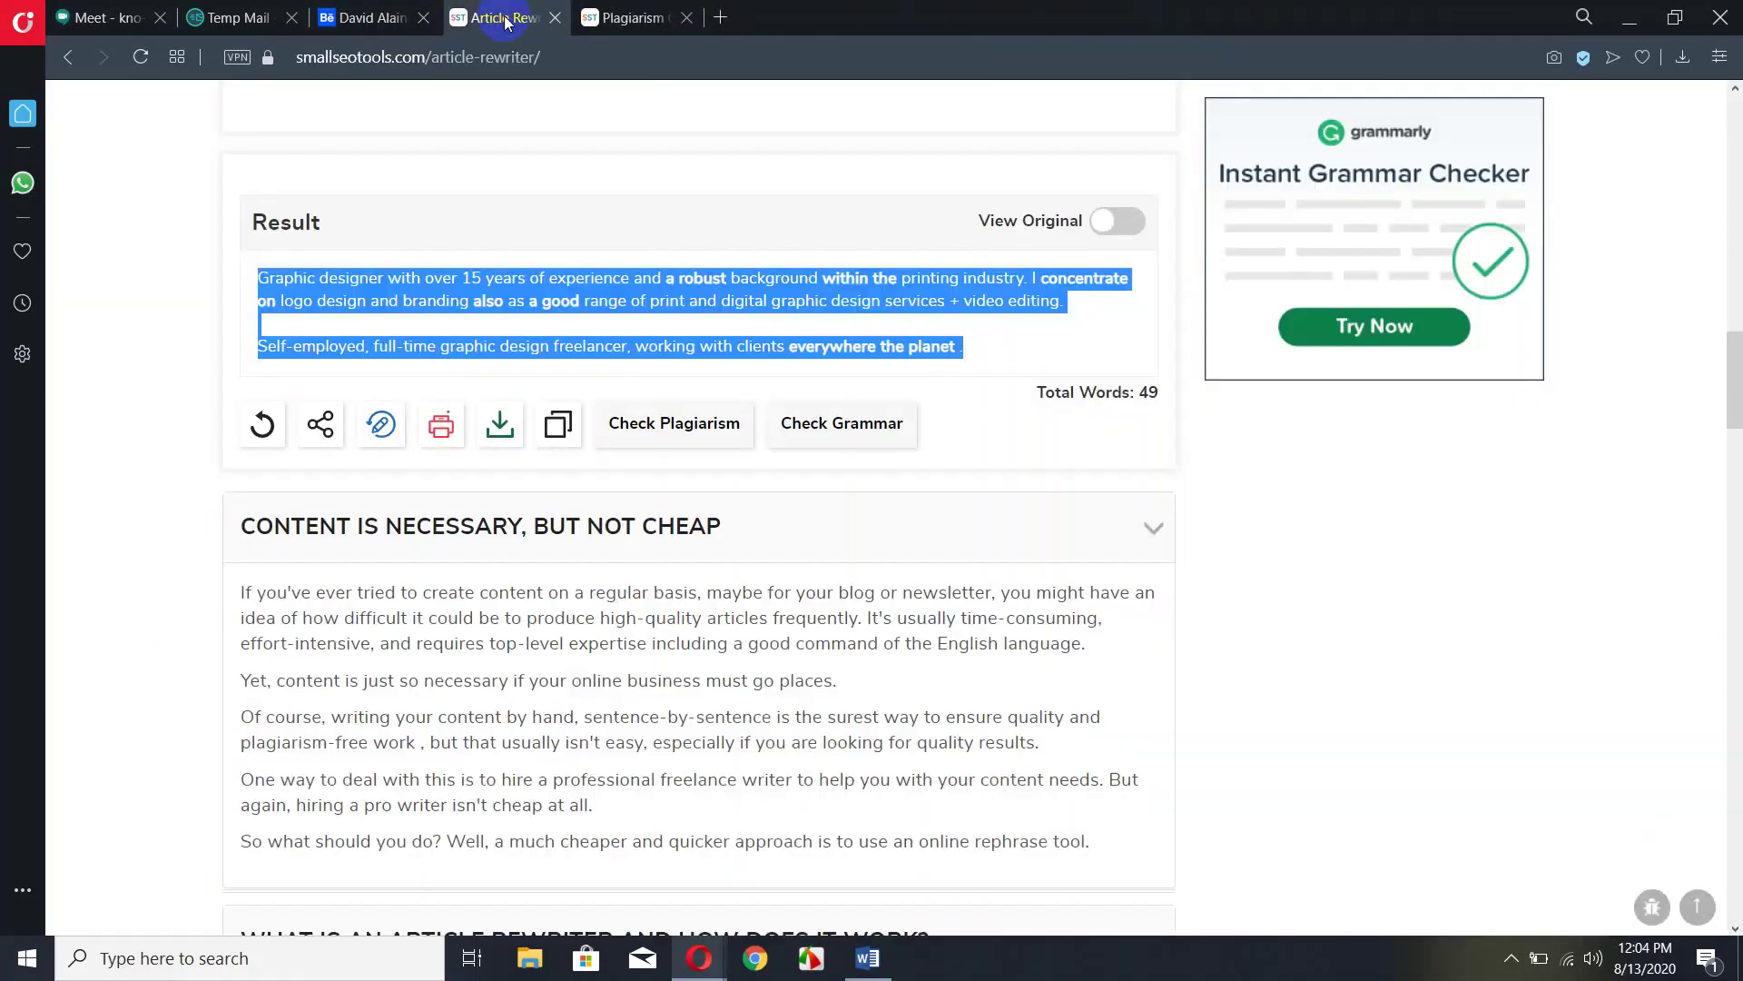
click(545, 56)
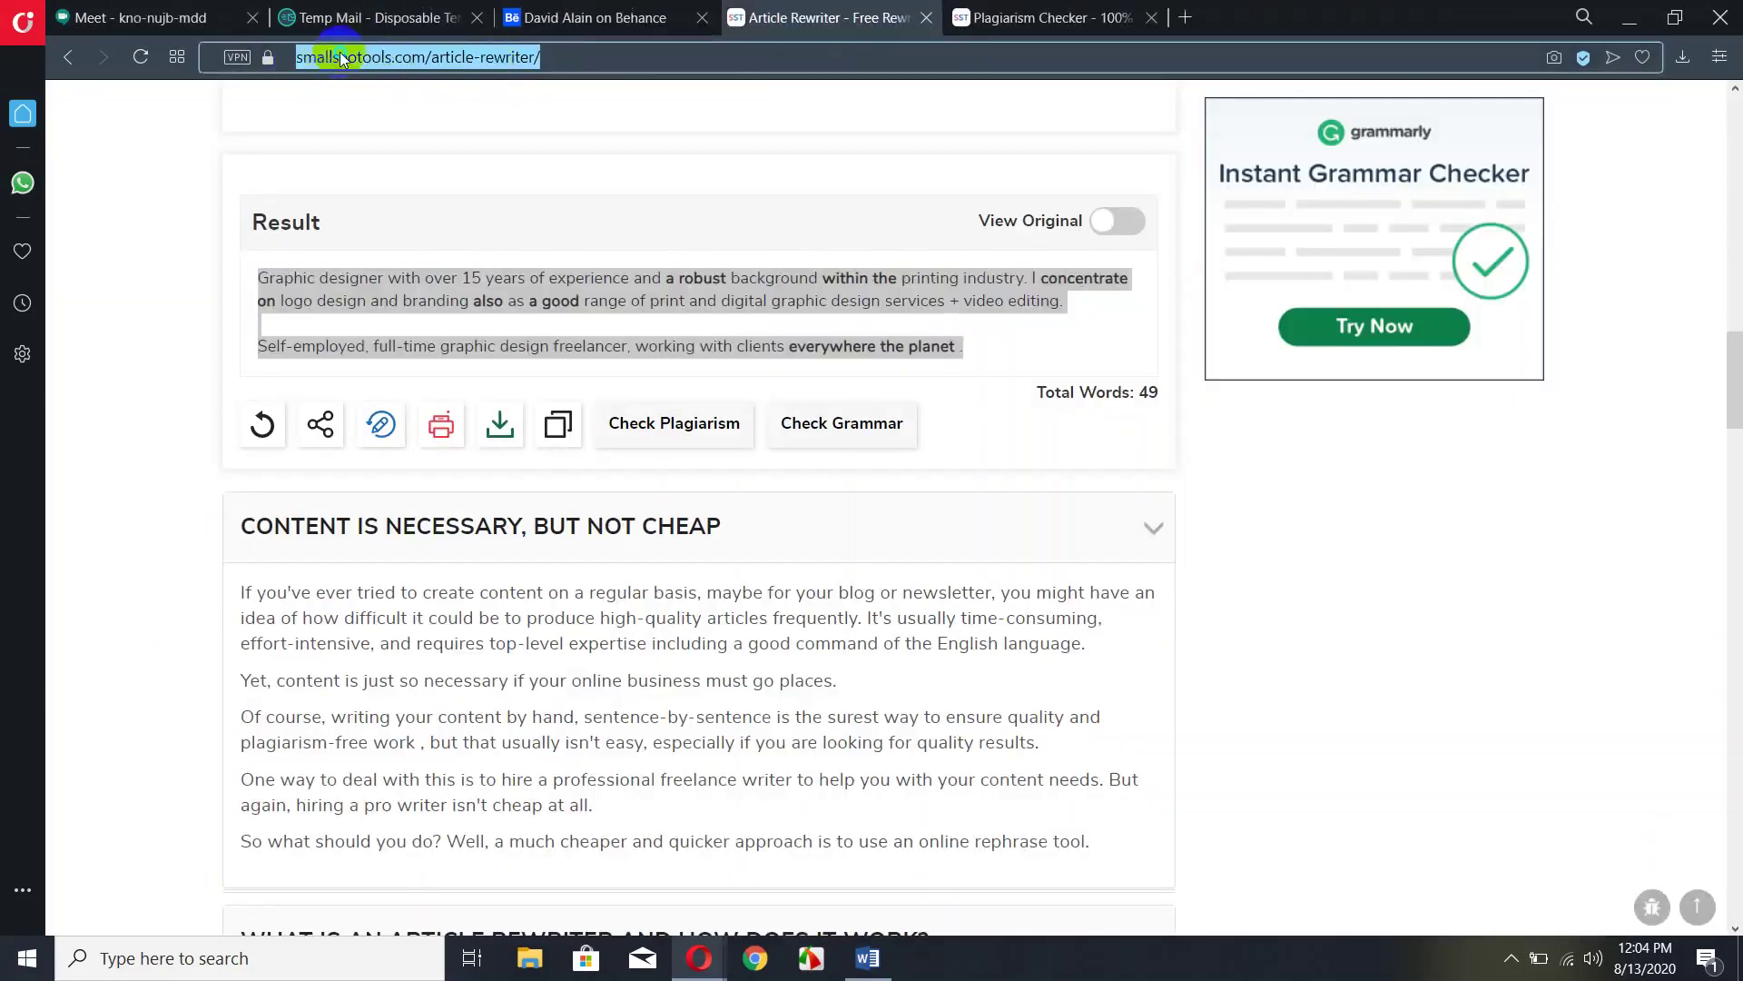
right_click(341, 54)
click(400, 143)
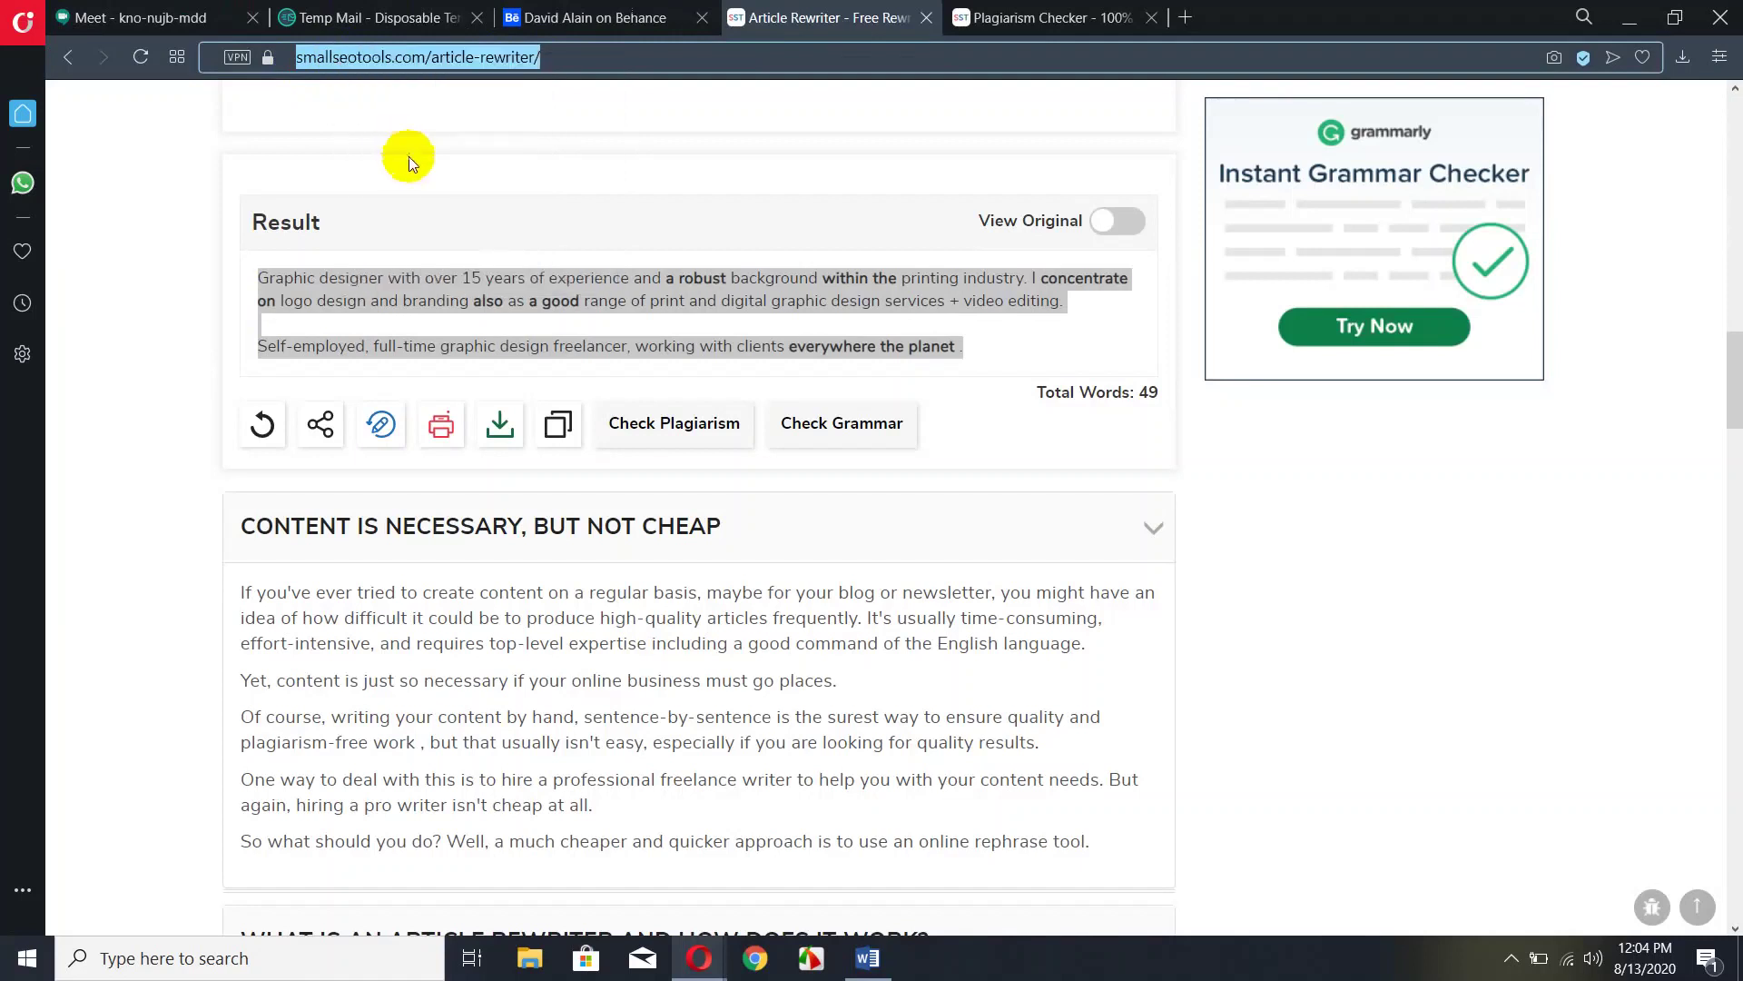
click(868, 957)
click(854, 536)
Step: Paste the rewriter URL on a new line, minimize Word, and deselect the rewriter page
key(Return)
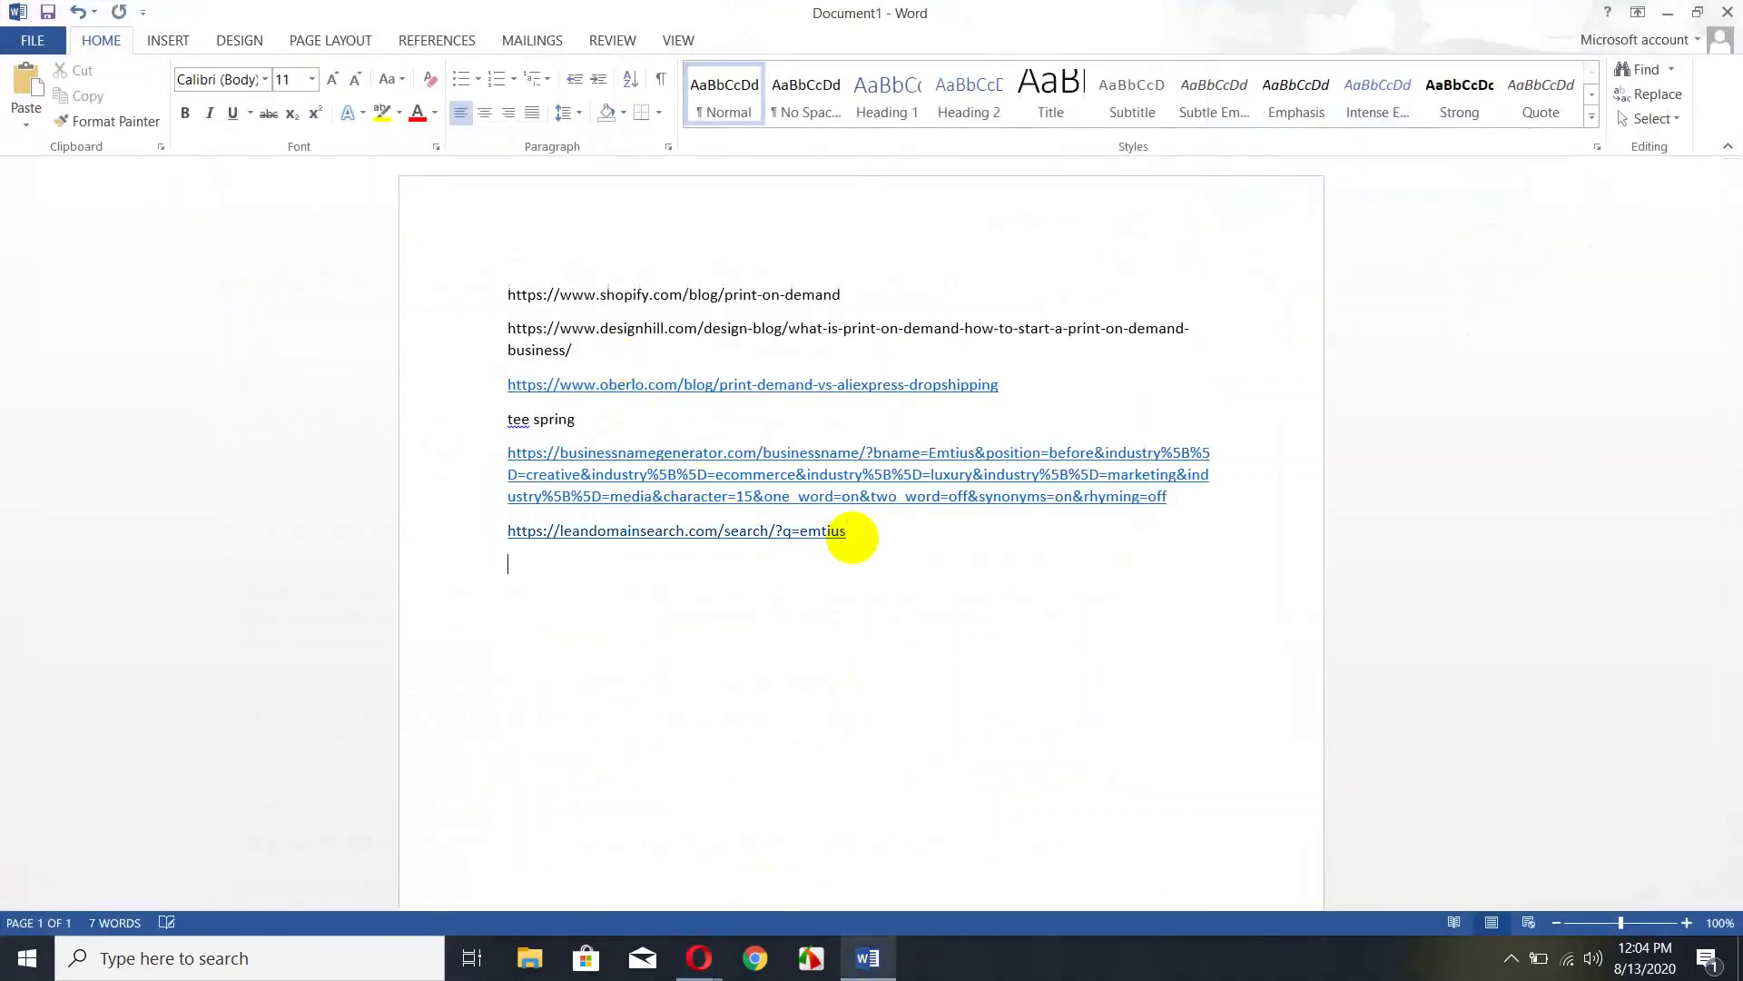
key(ctrl+v)
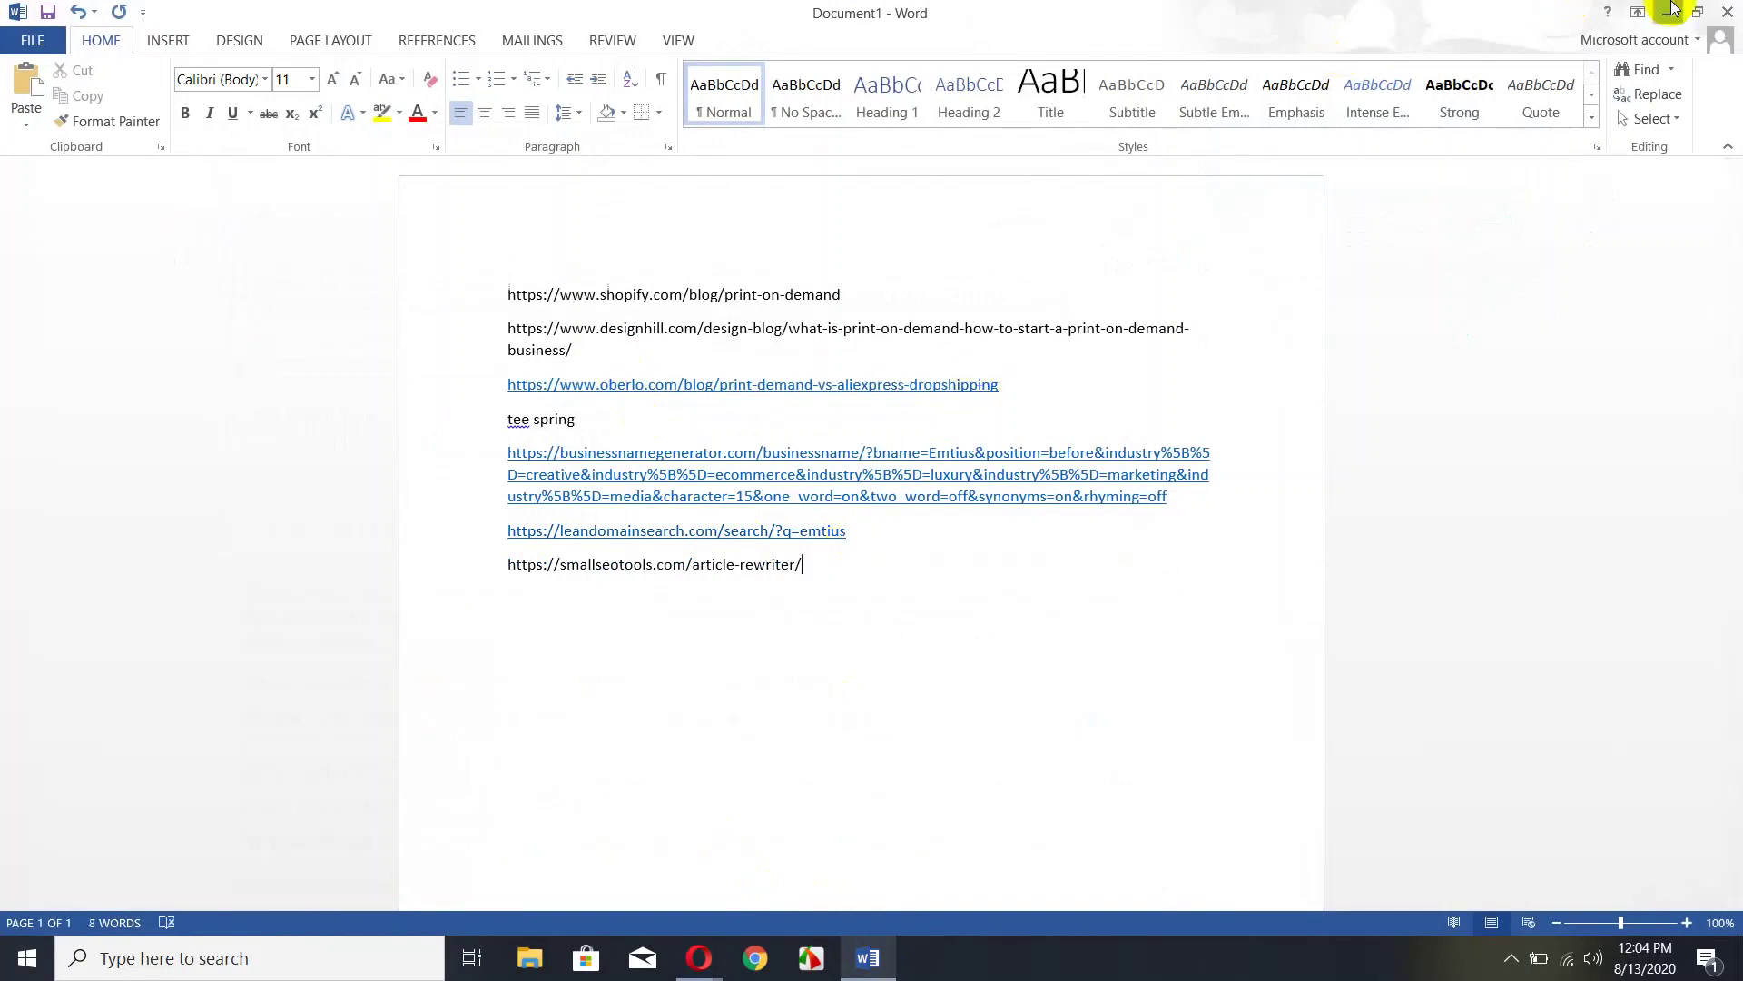
click(1668, 13)
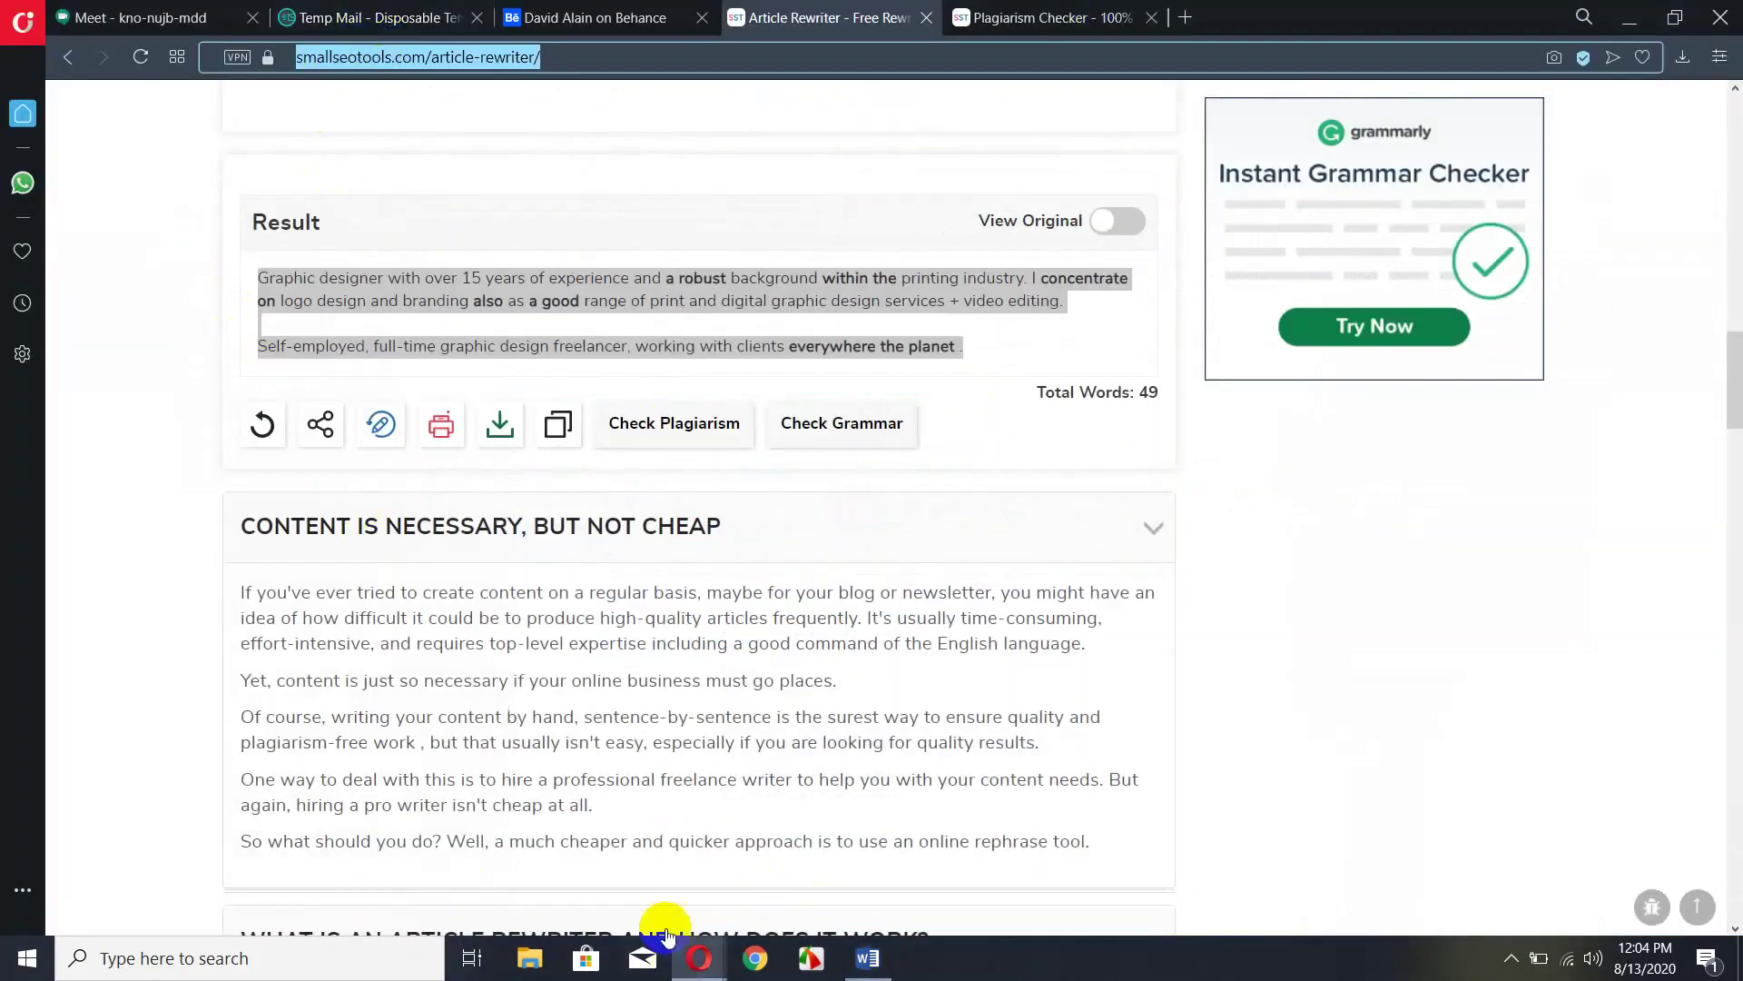
click(642, 420)
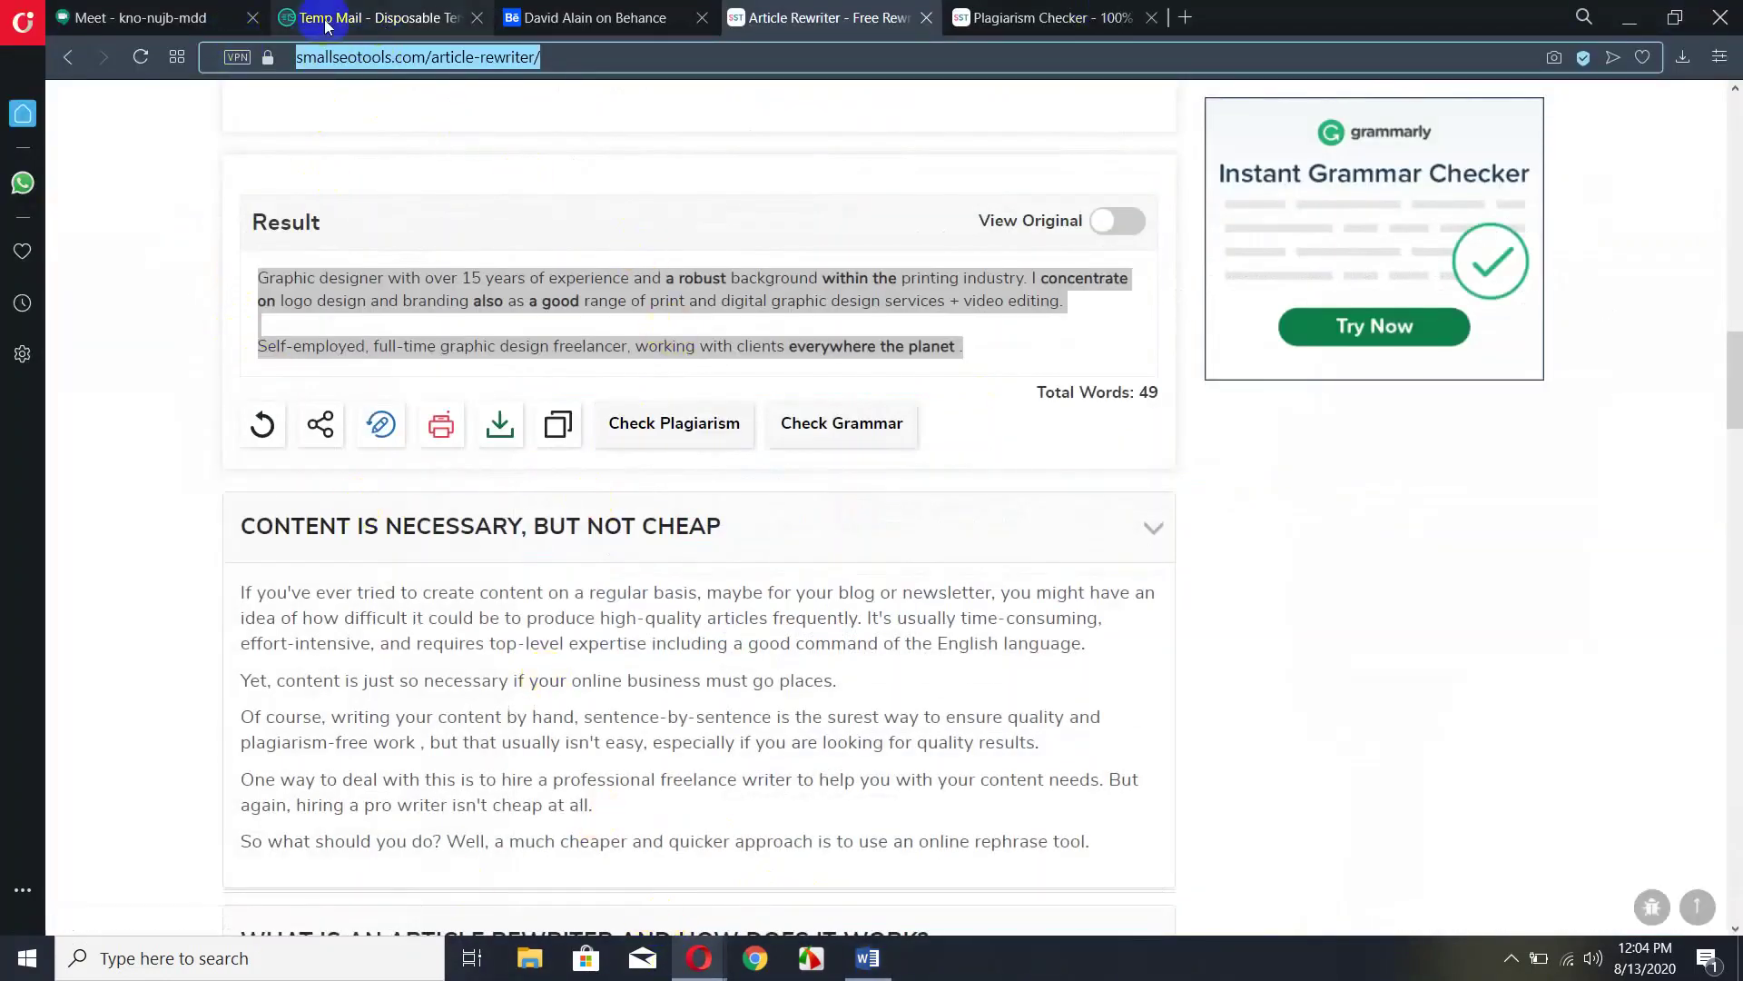
click(128, 198)
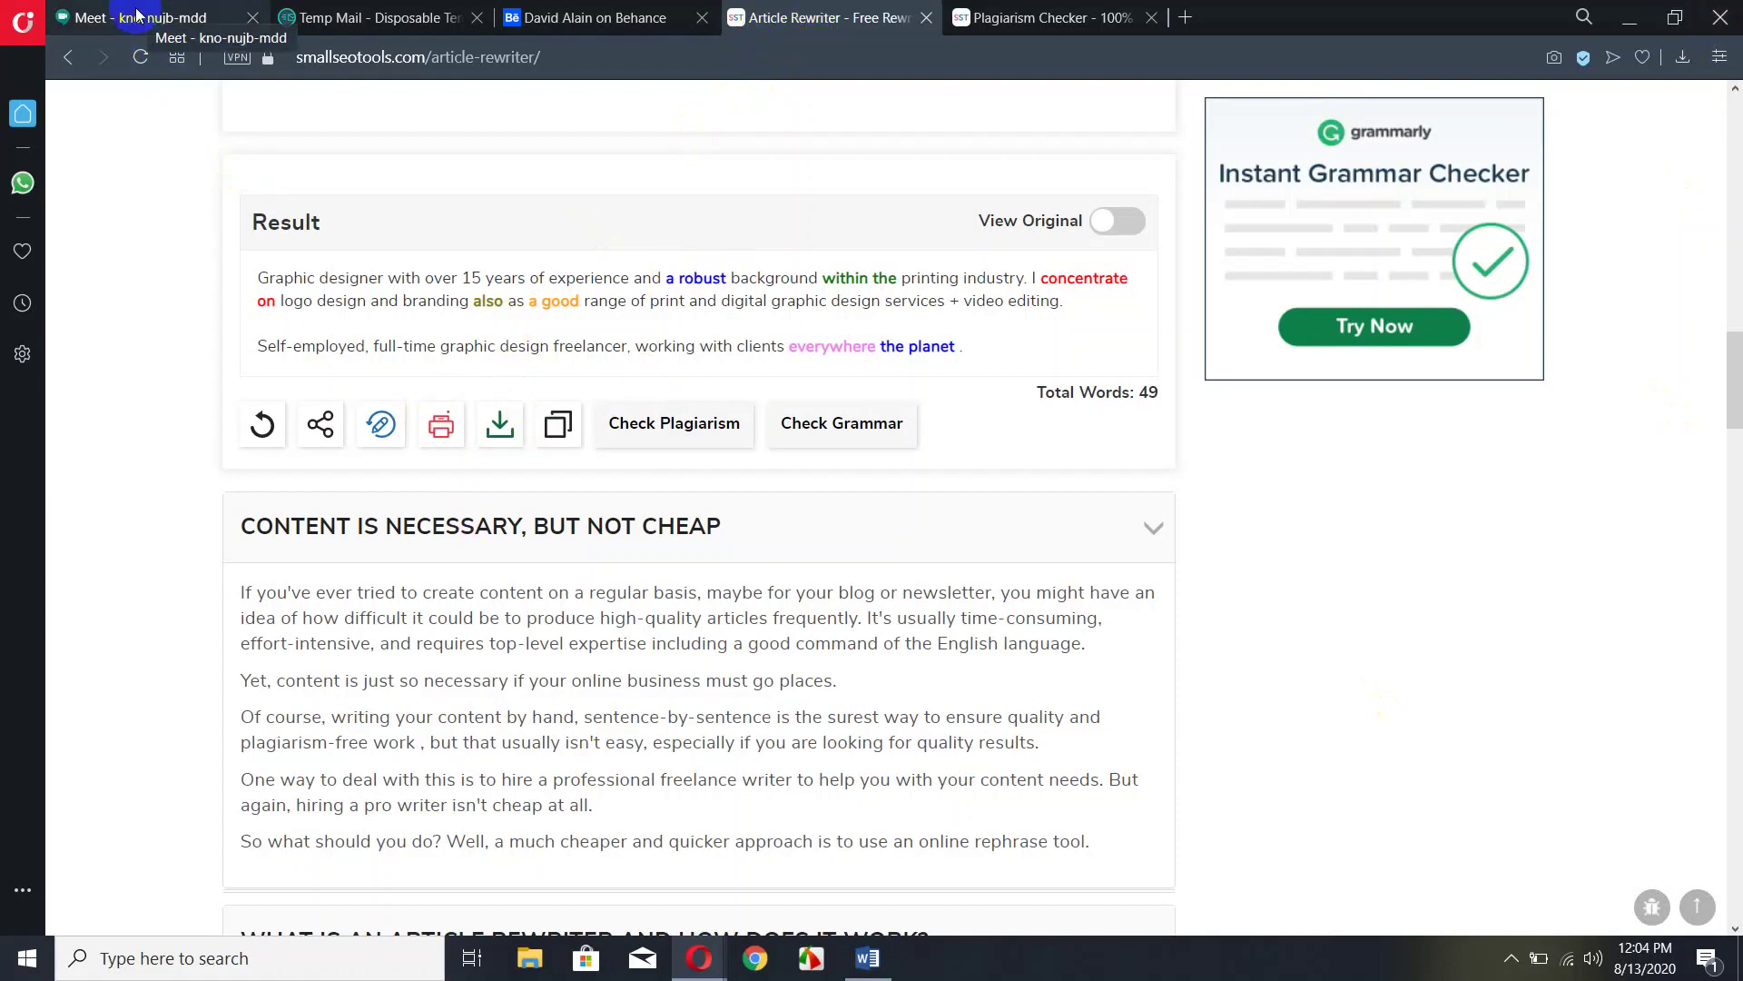
Step: Send the smallseotools.com/article-rewriter/ link in Meet chat, then close the details panel
click(103, 18)
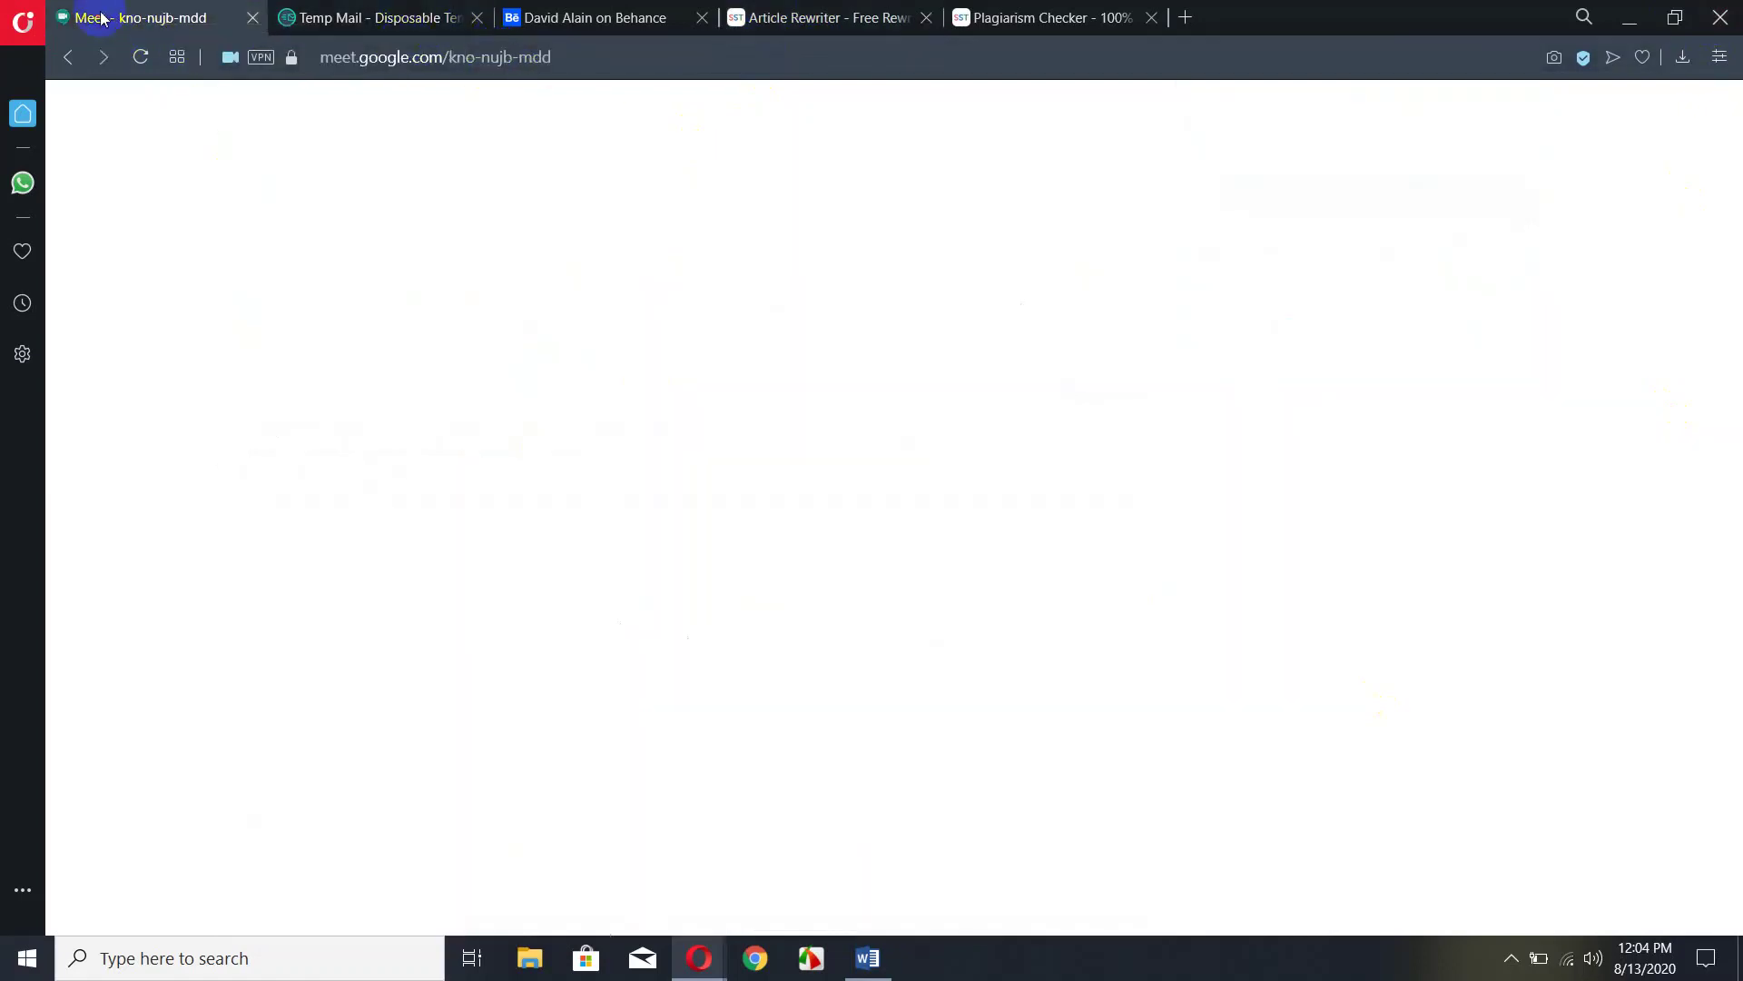
click(1630, 177)
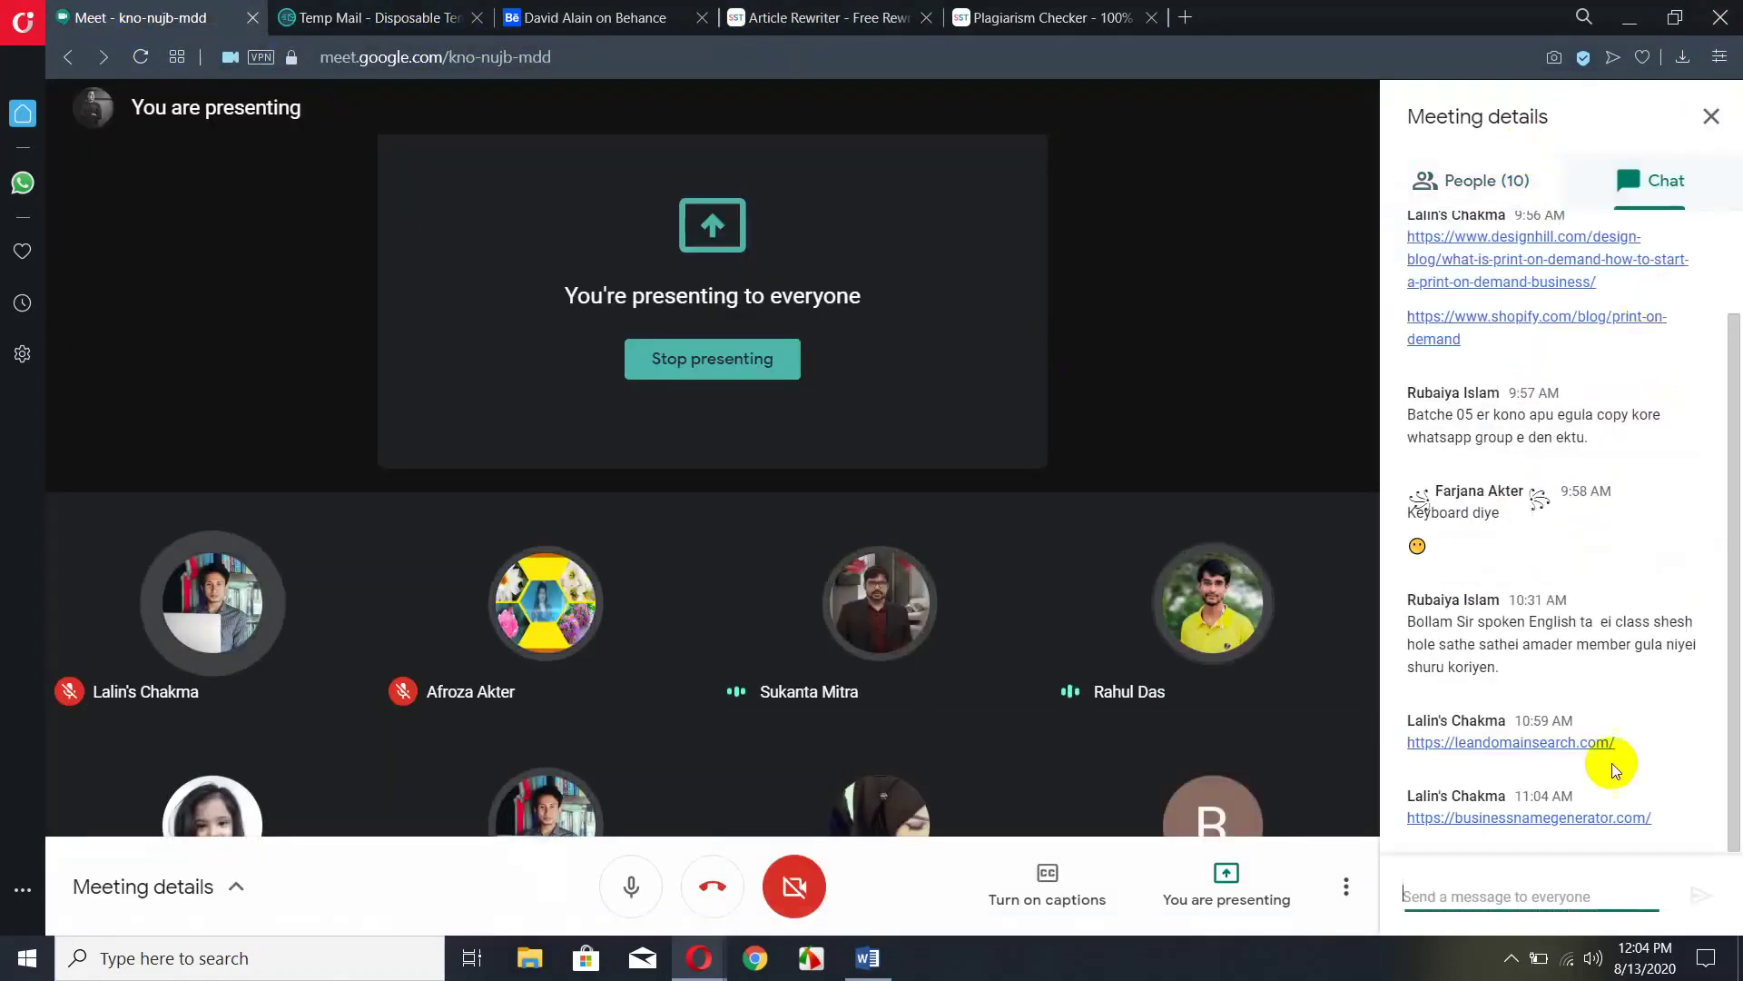
right_click(1463, 886)
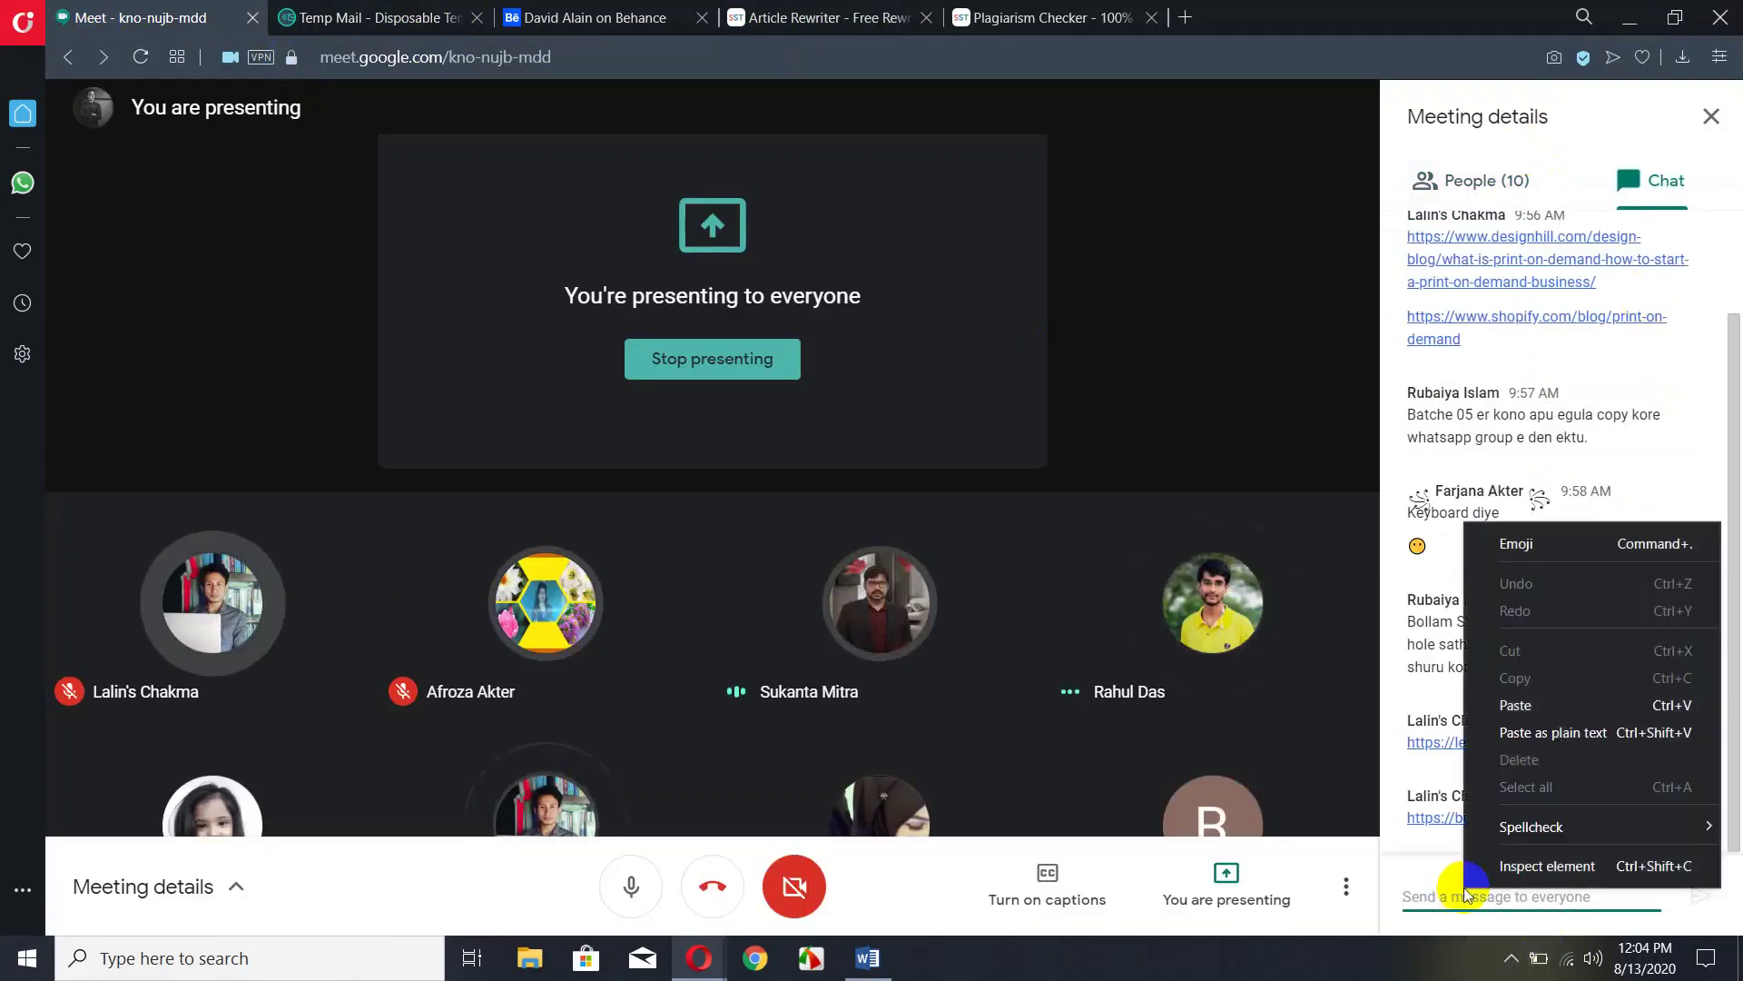
click(1515, 705)
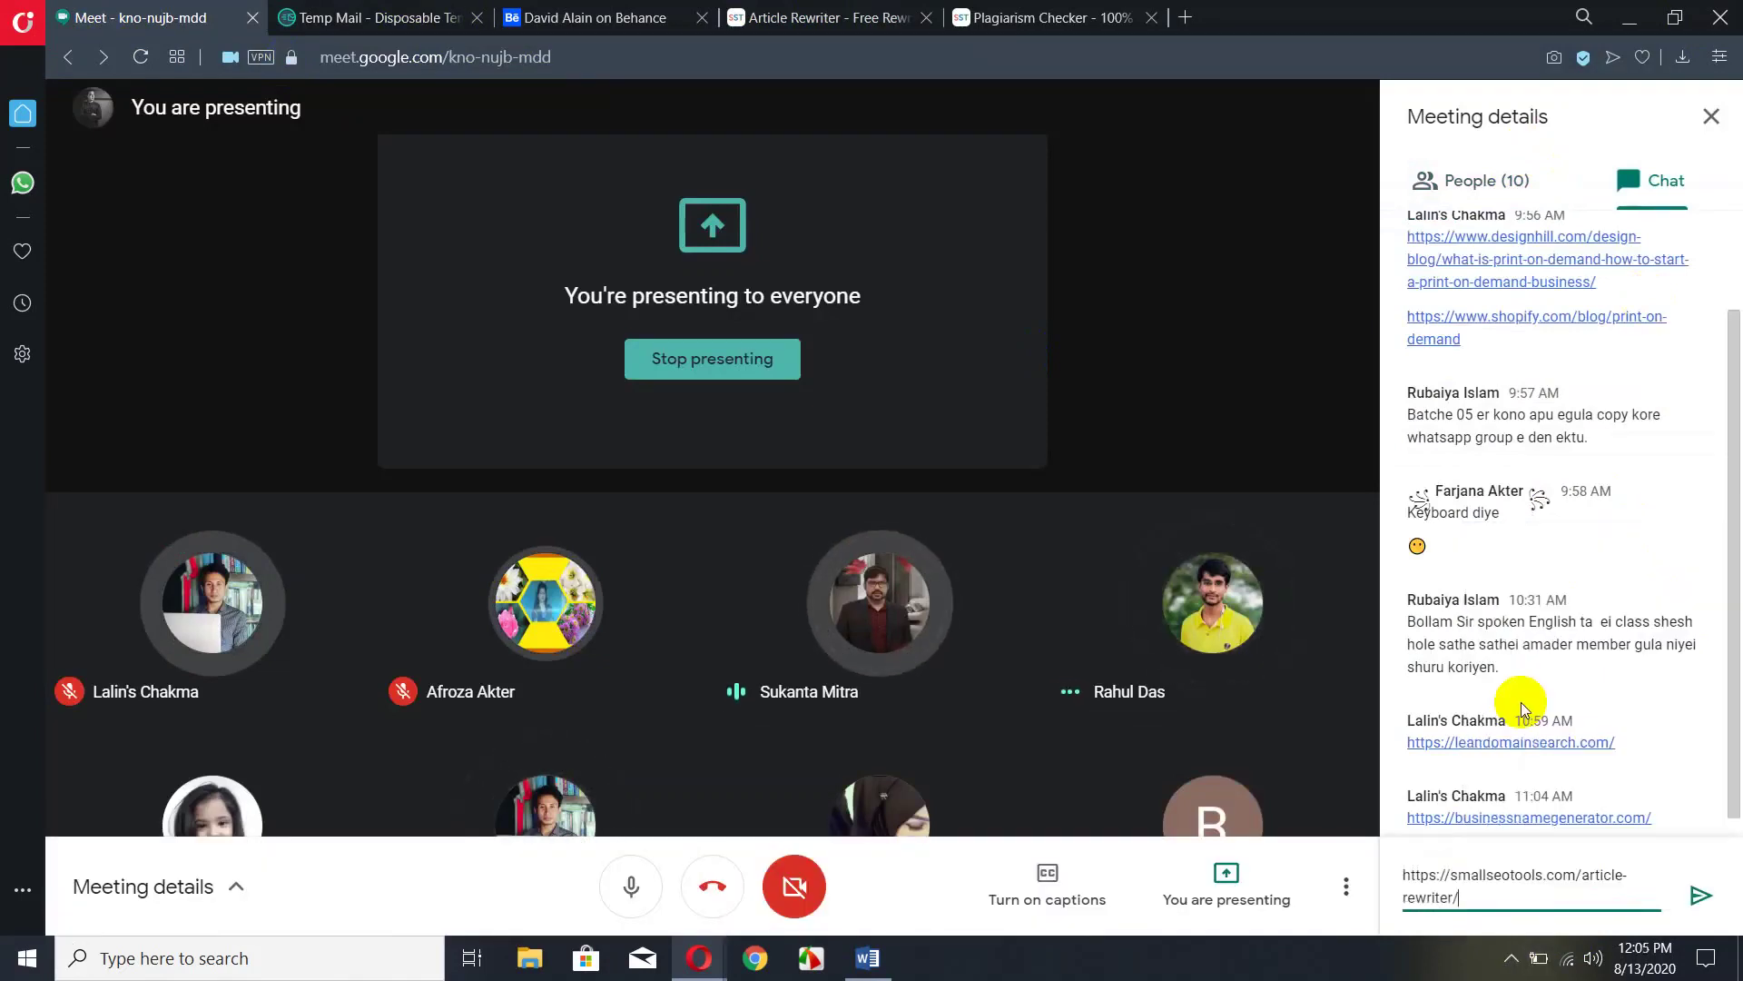
key(Return)
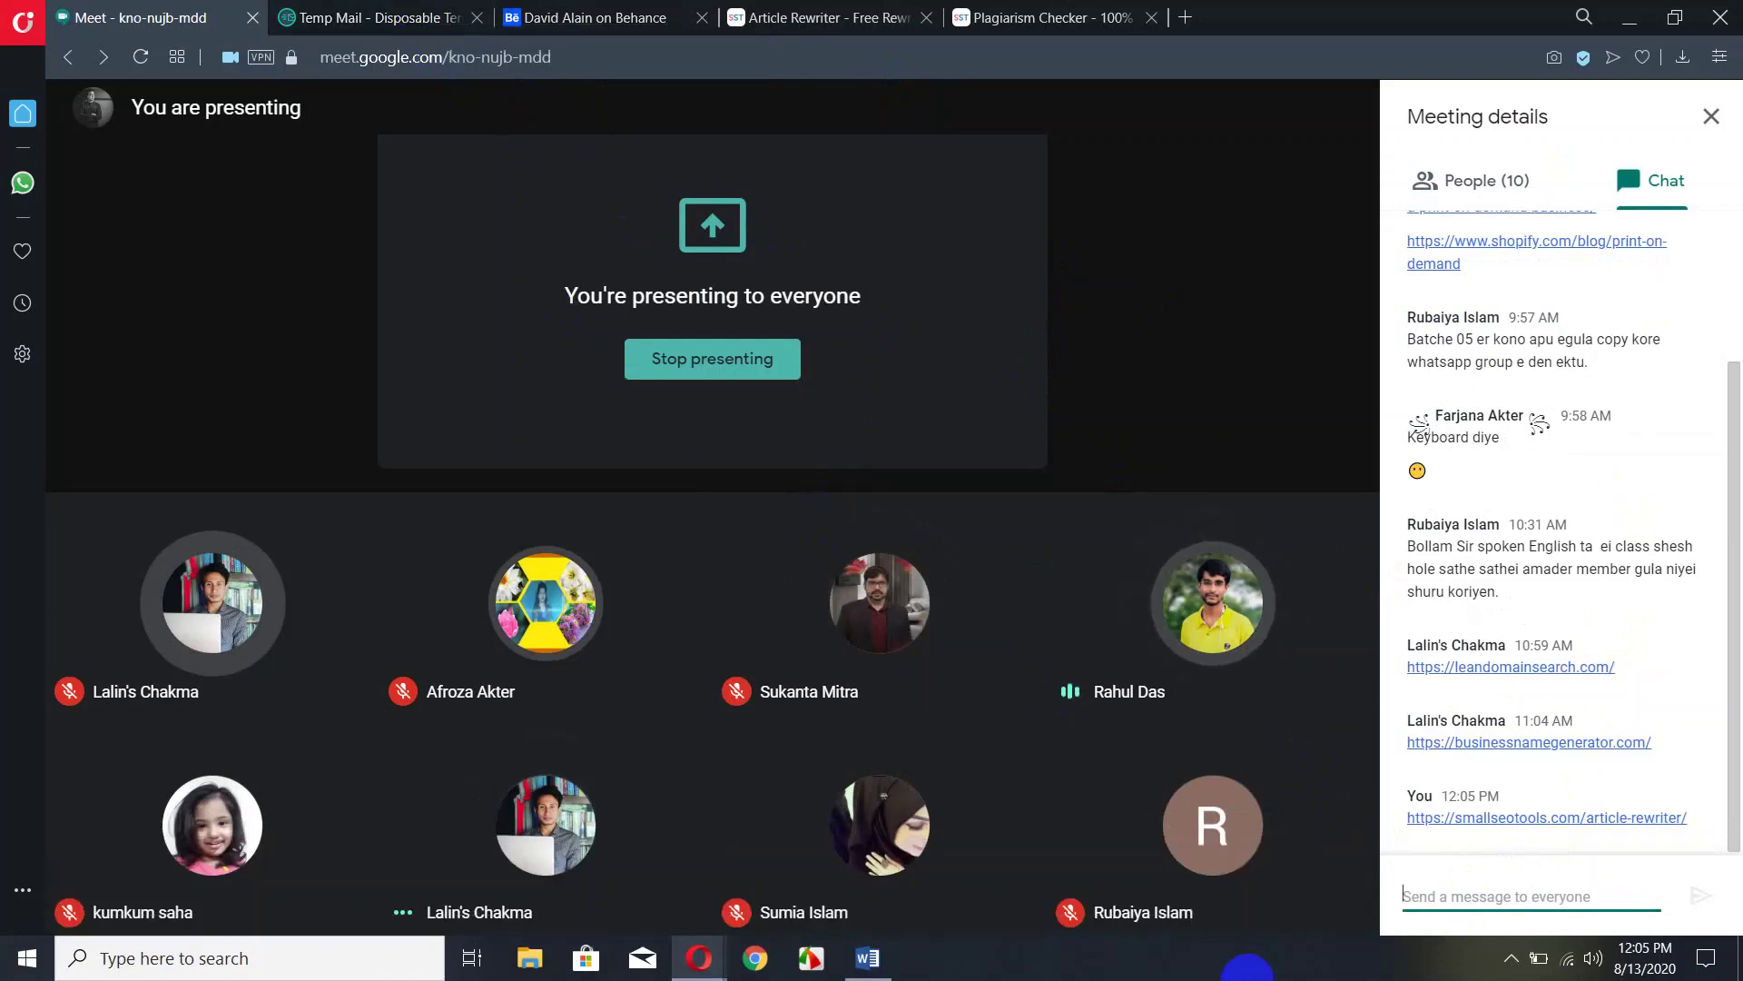
click(1725, 109)
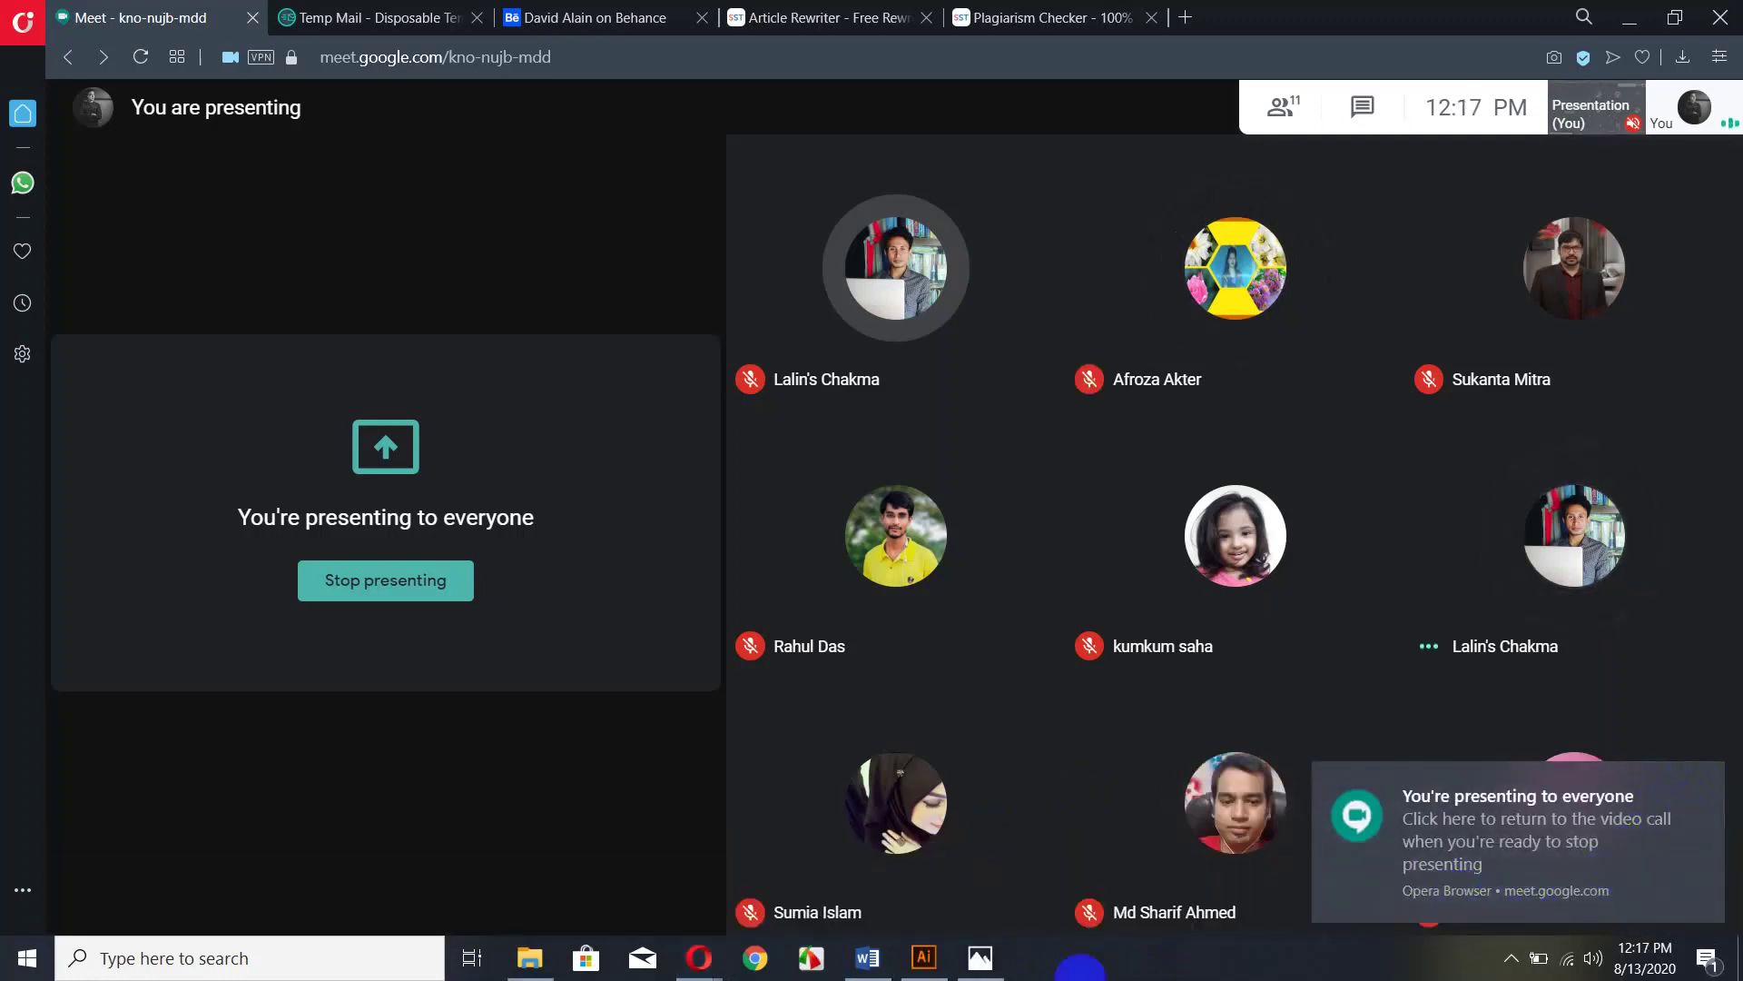
Step: Open a new Speed Dial tab while the Meet call keeps running
click(1185, 17)
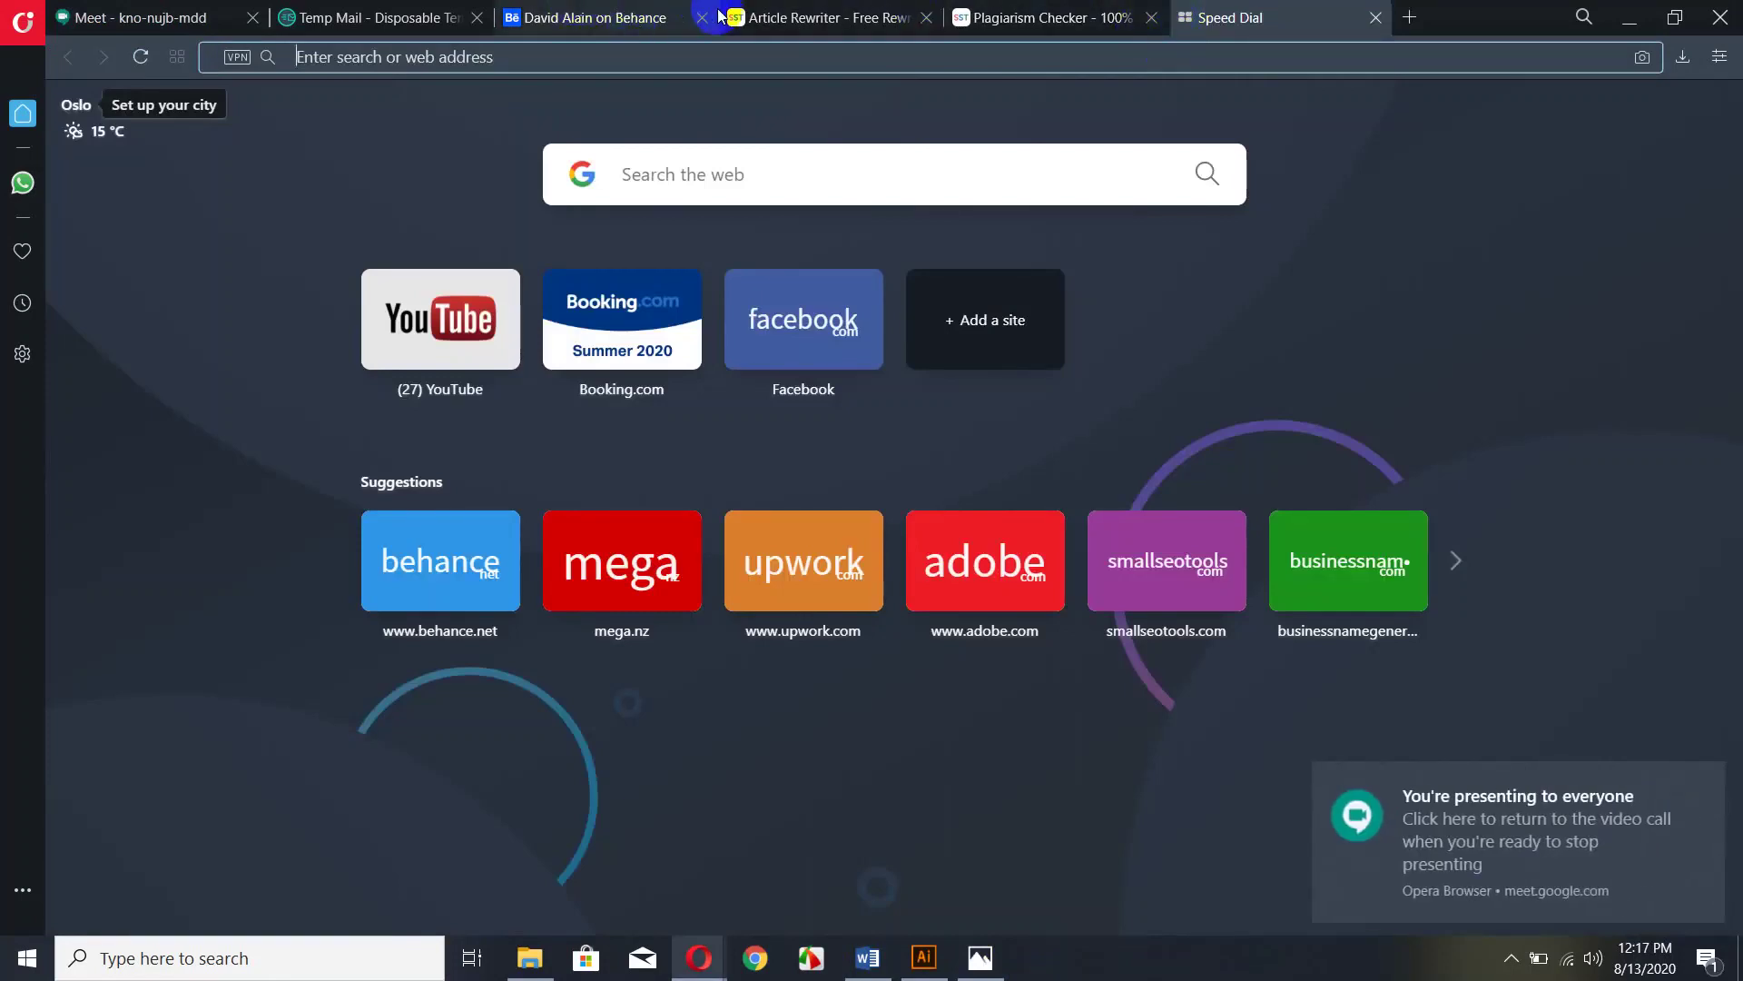
Step: Close the rewriter and plagiarism tabs, search Google for Flickr, and open flickr.com
click(926, 17)
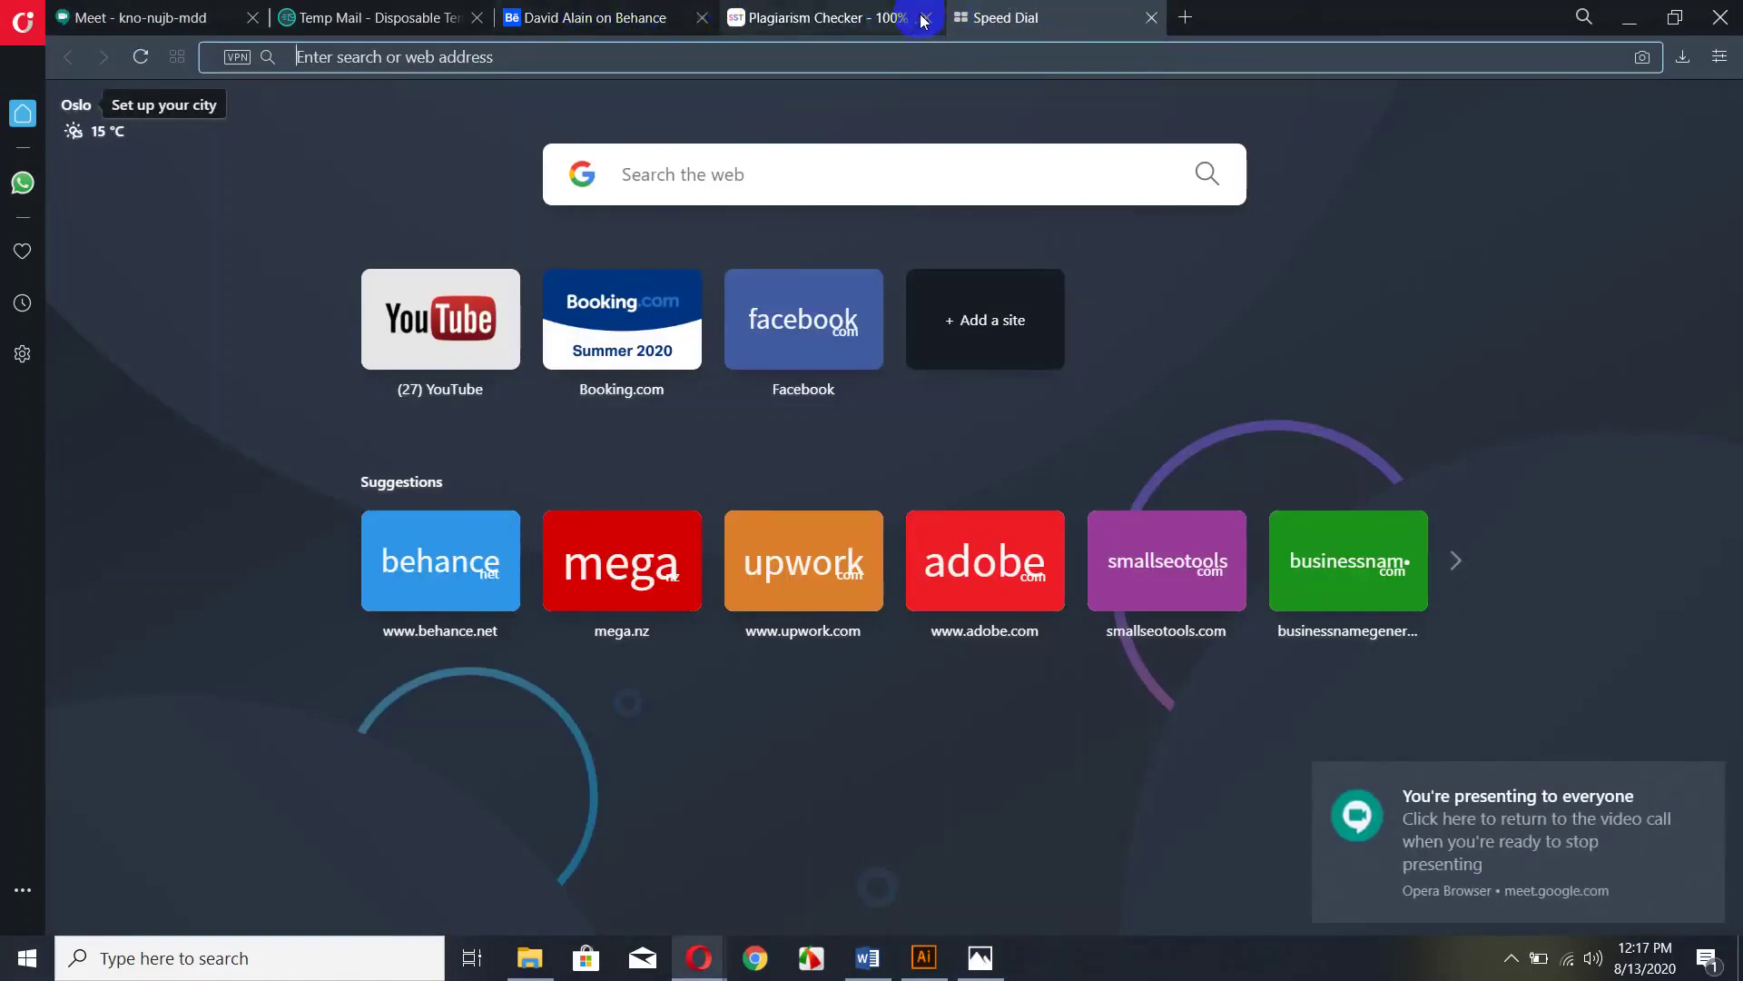
click(926, 17)
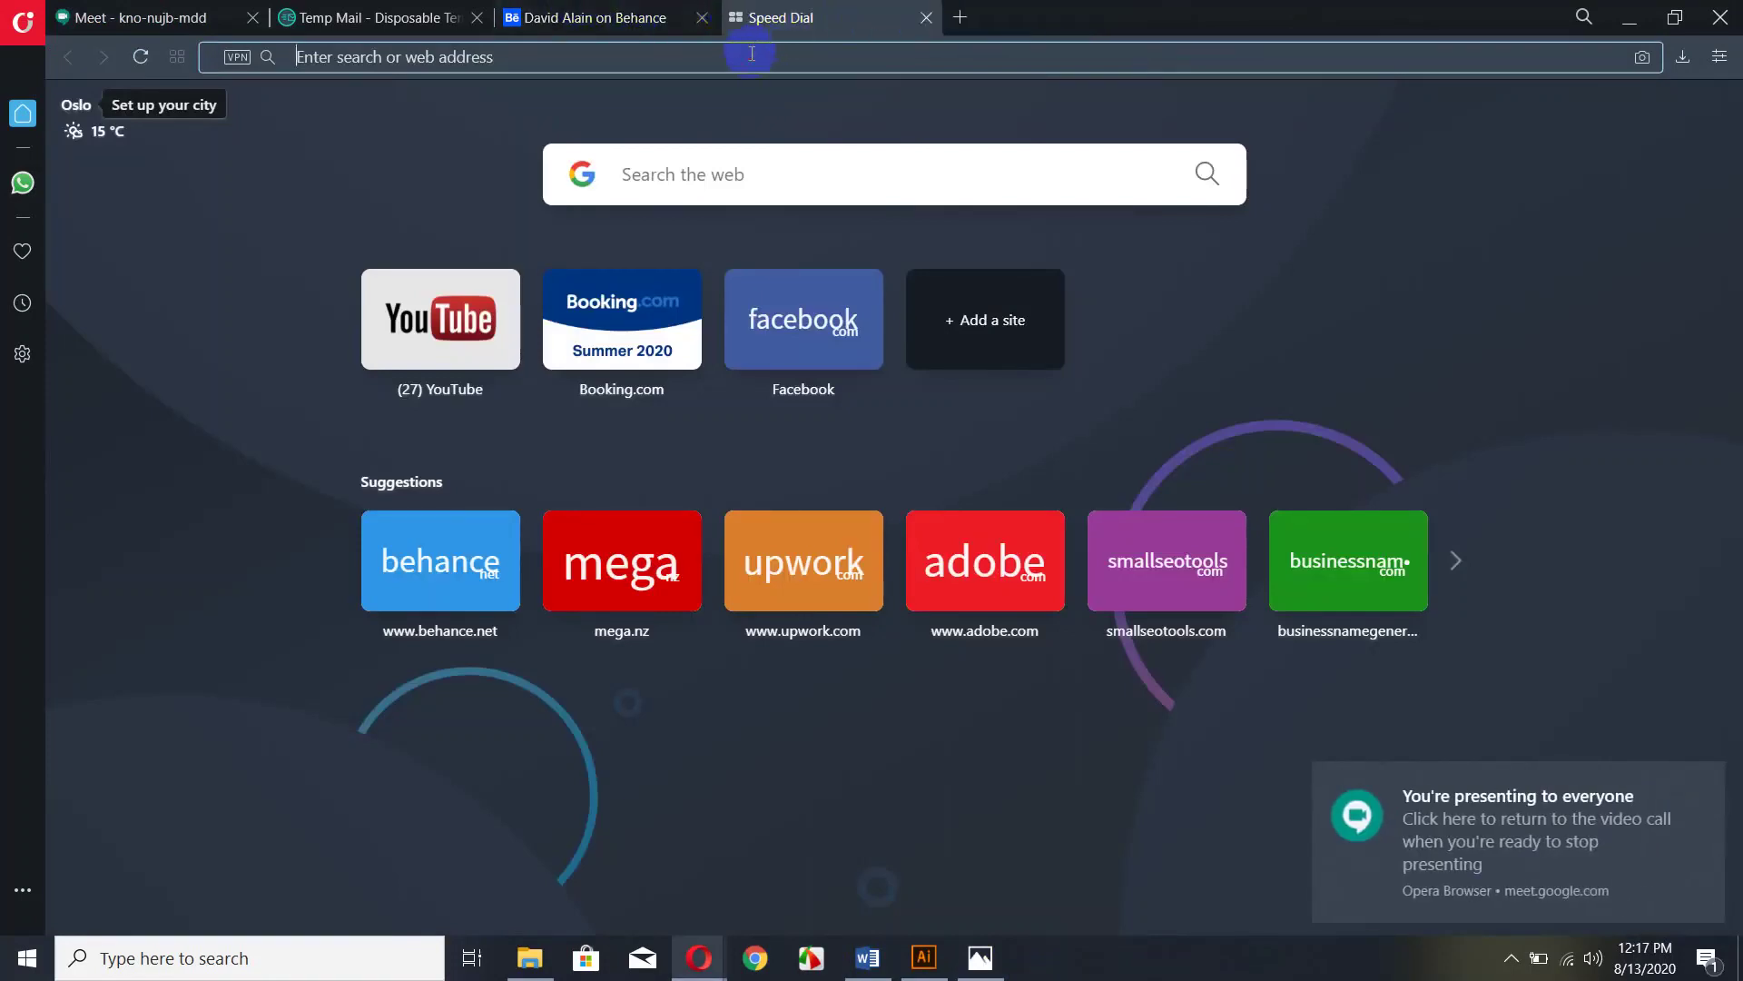
click(752, 53)
text(fl)
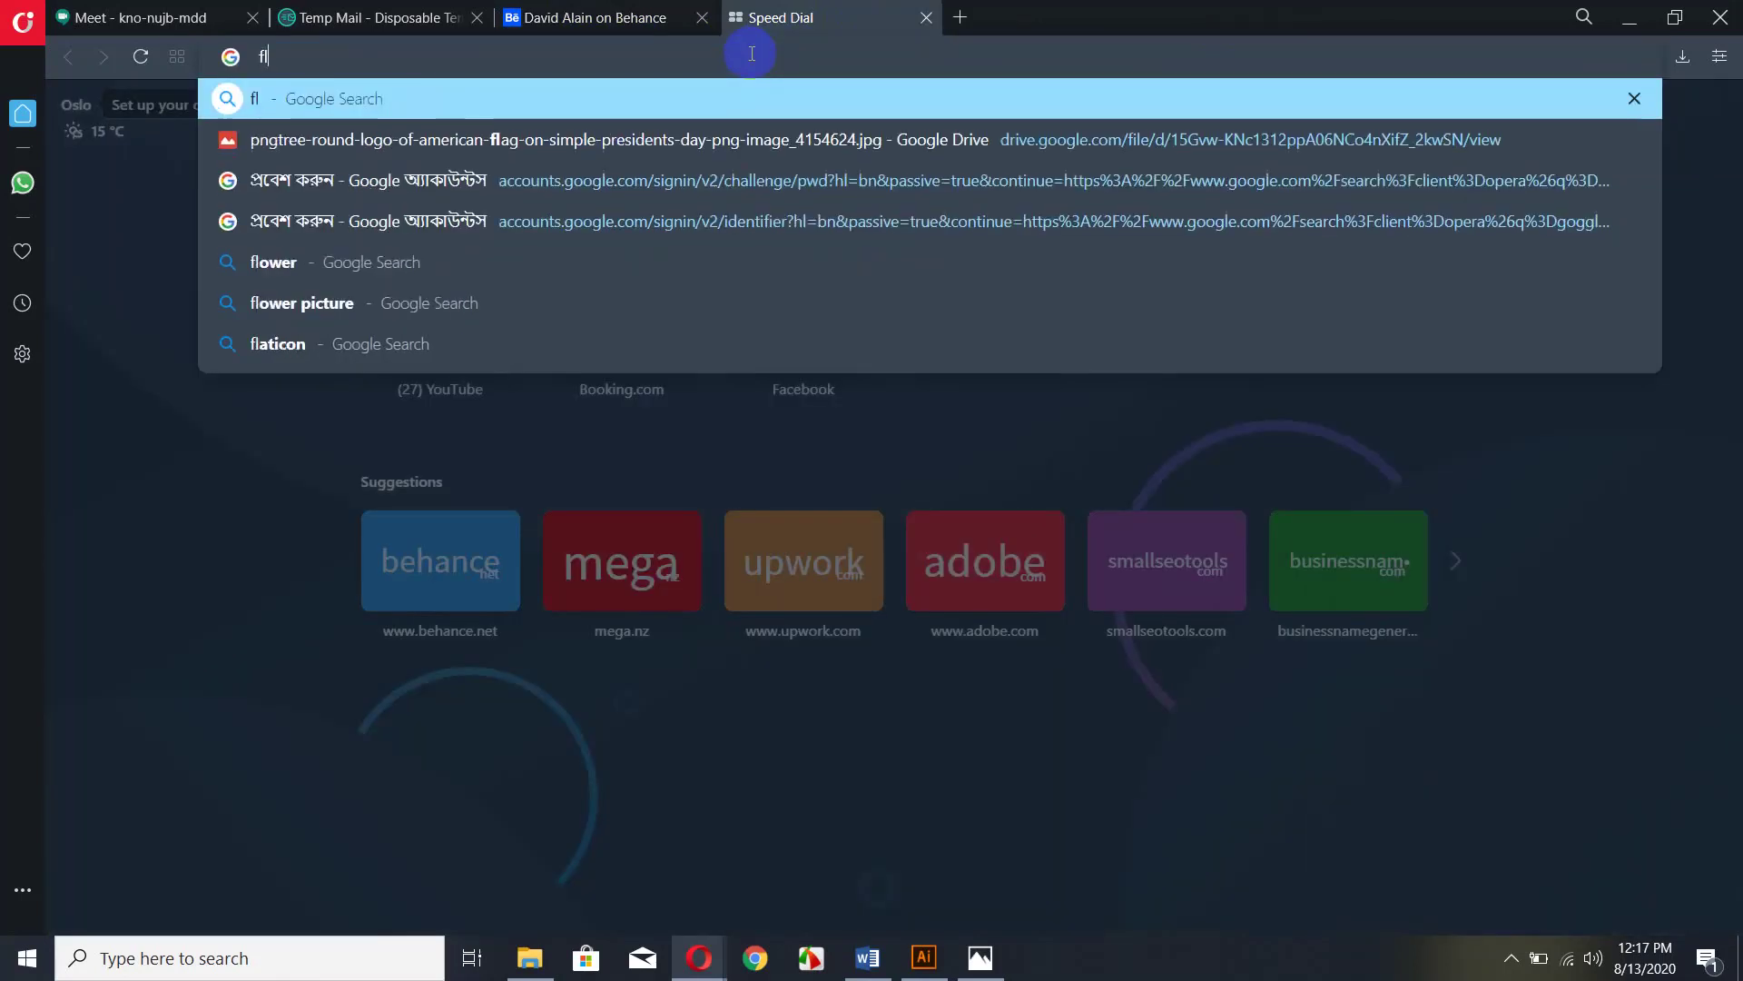
text(ck)
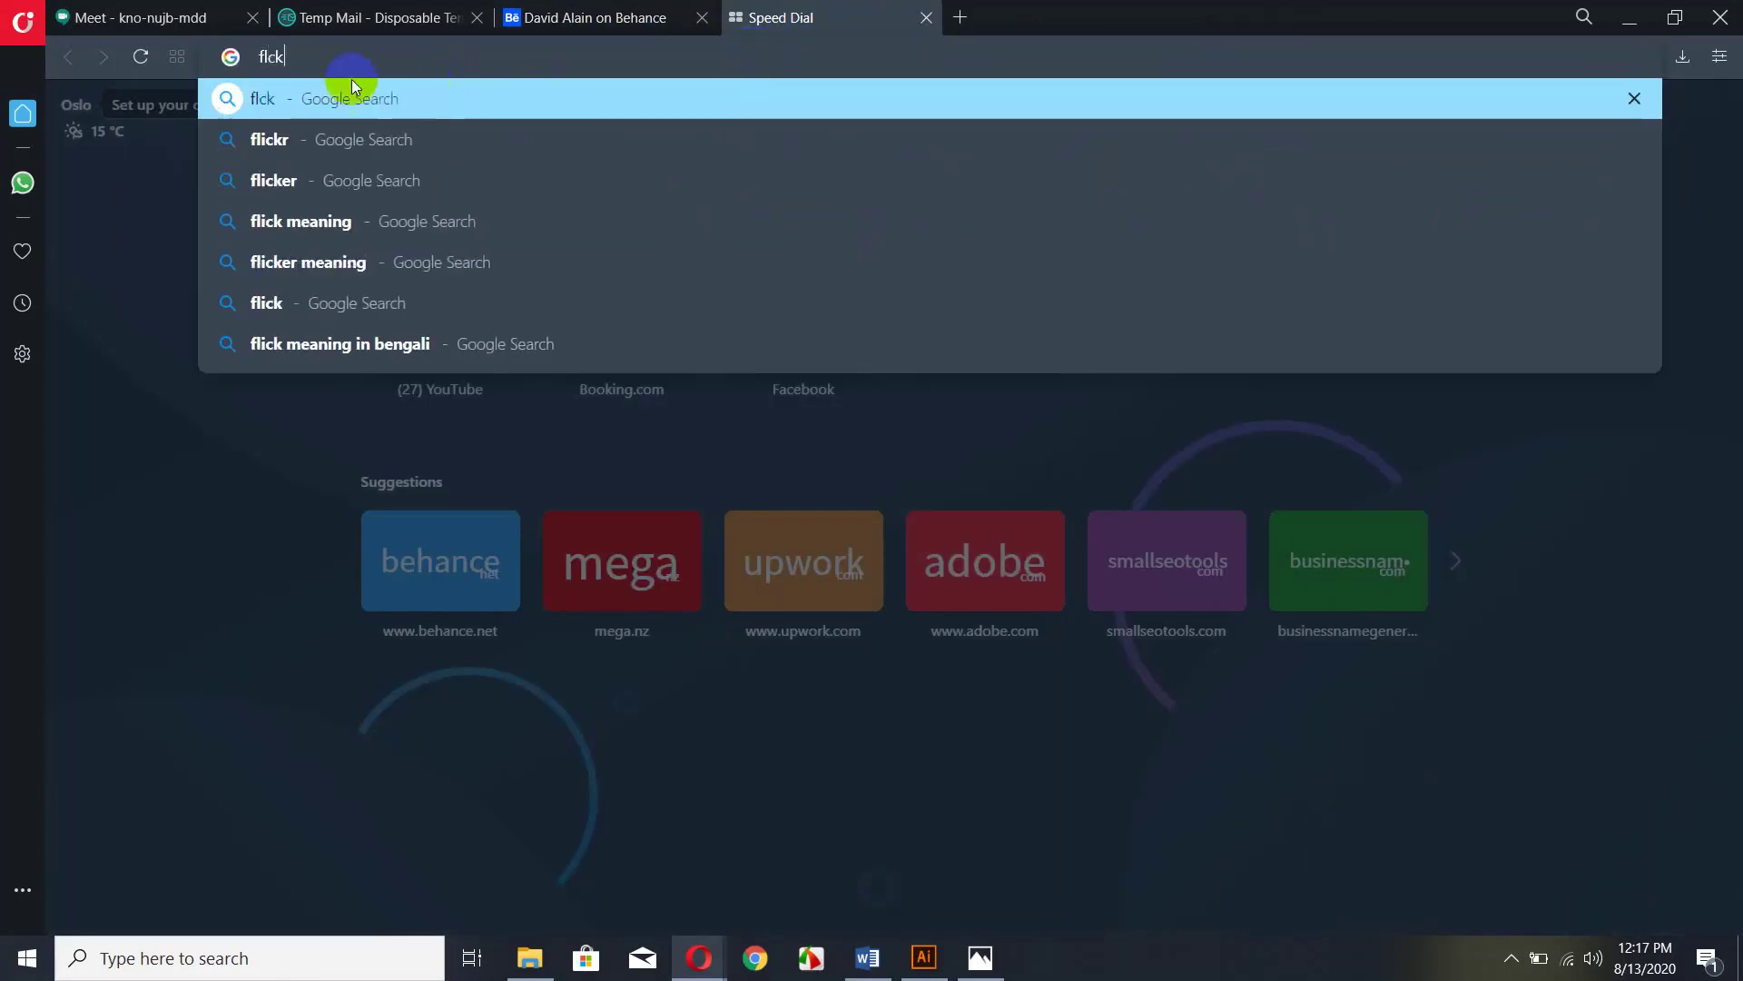
click(269, 139)
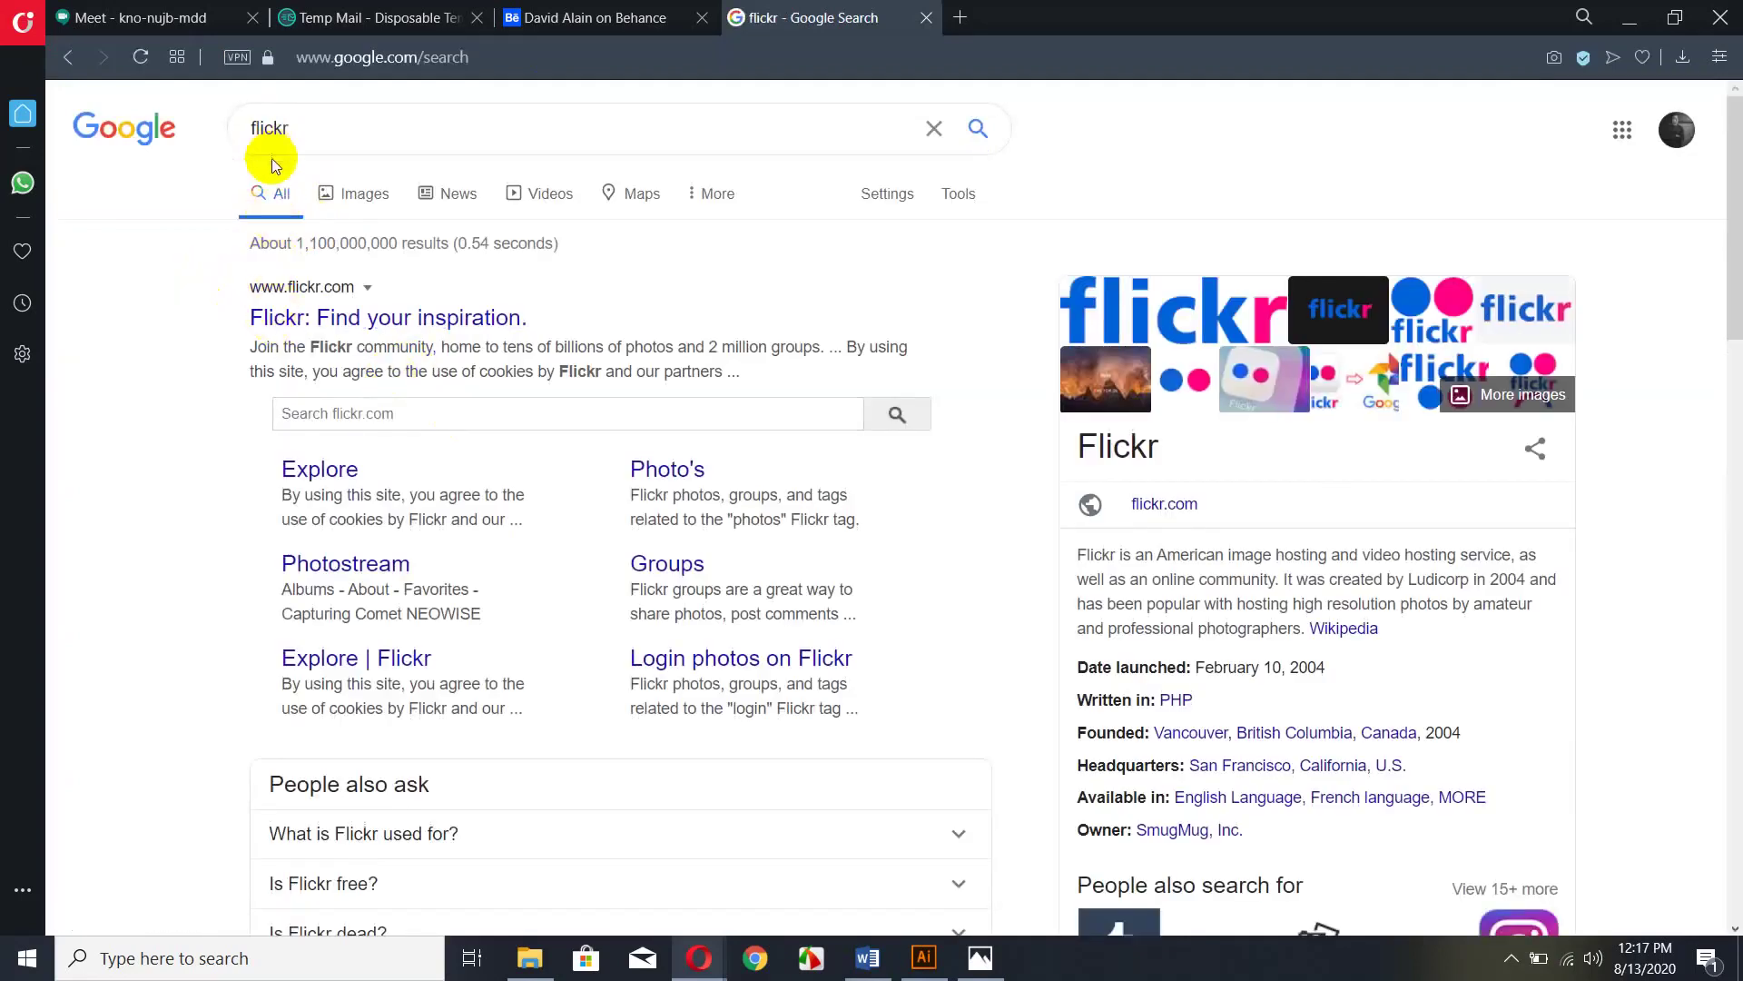
click(329, 324)
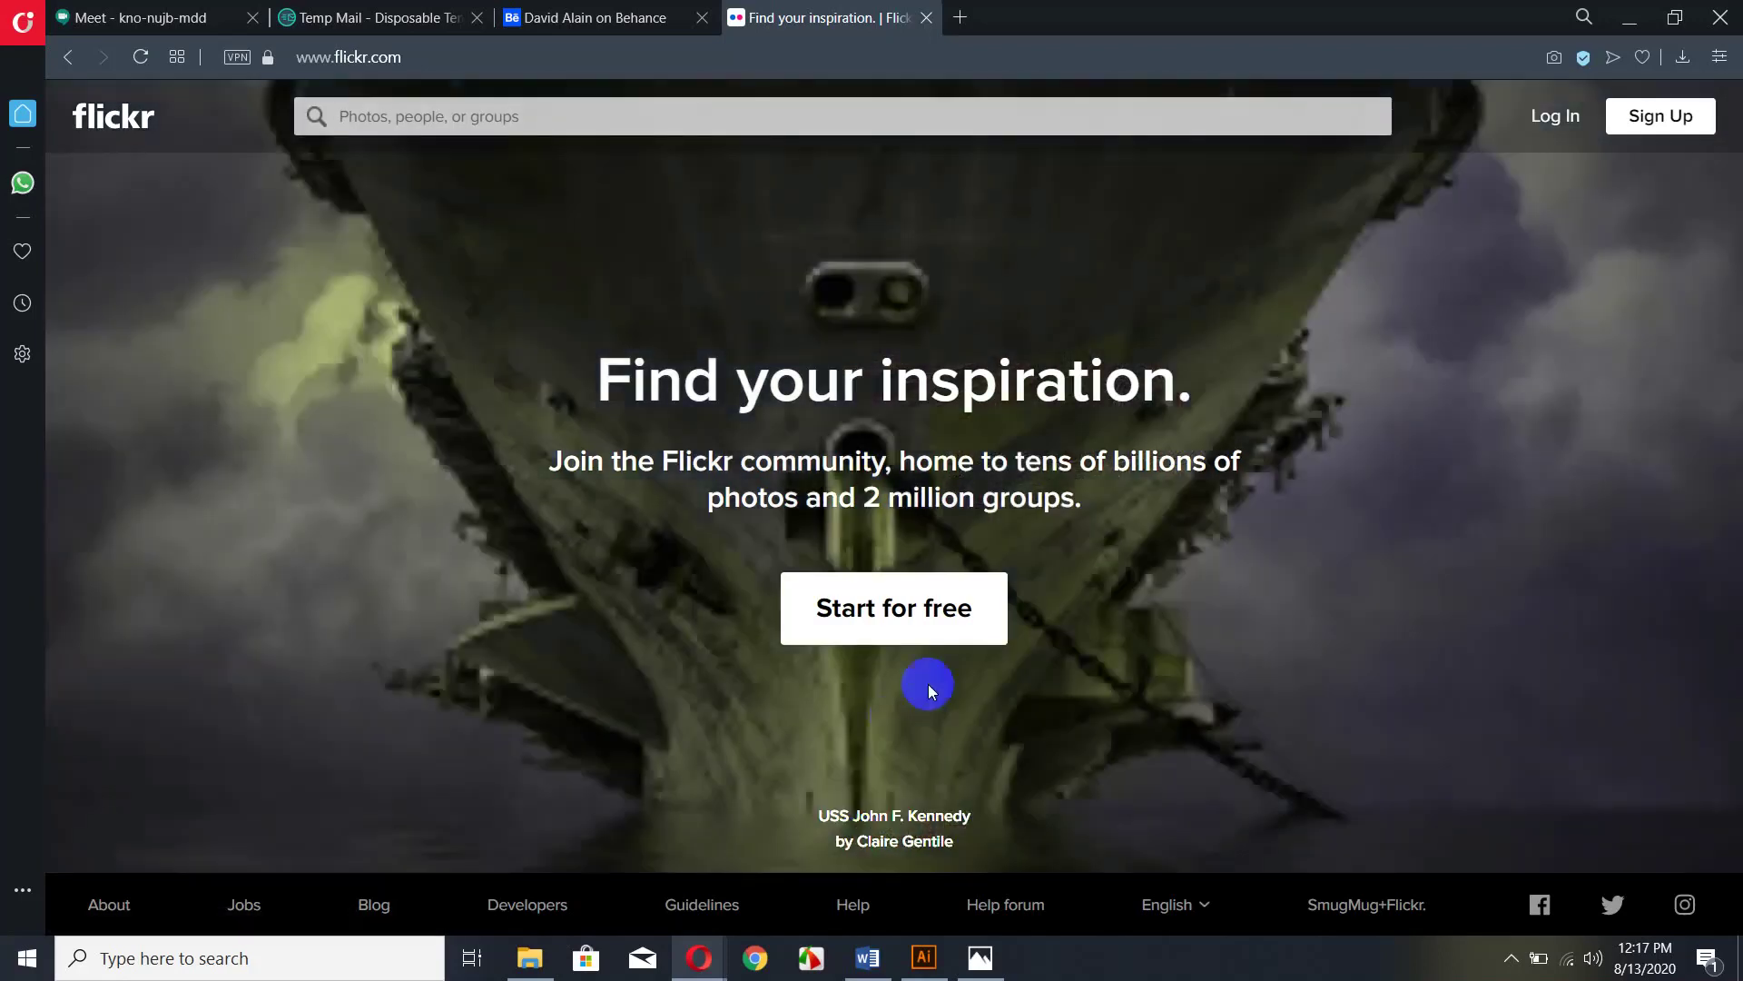
Step: Start a free Flickr sign-up and enter the first name, last name and age 21
click(926, 638)
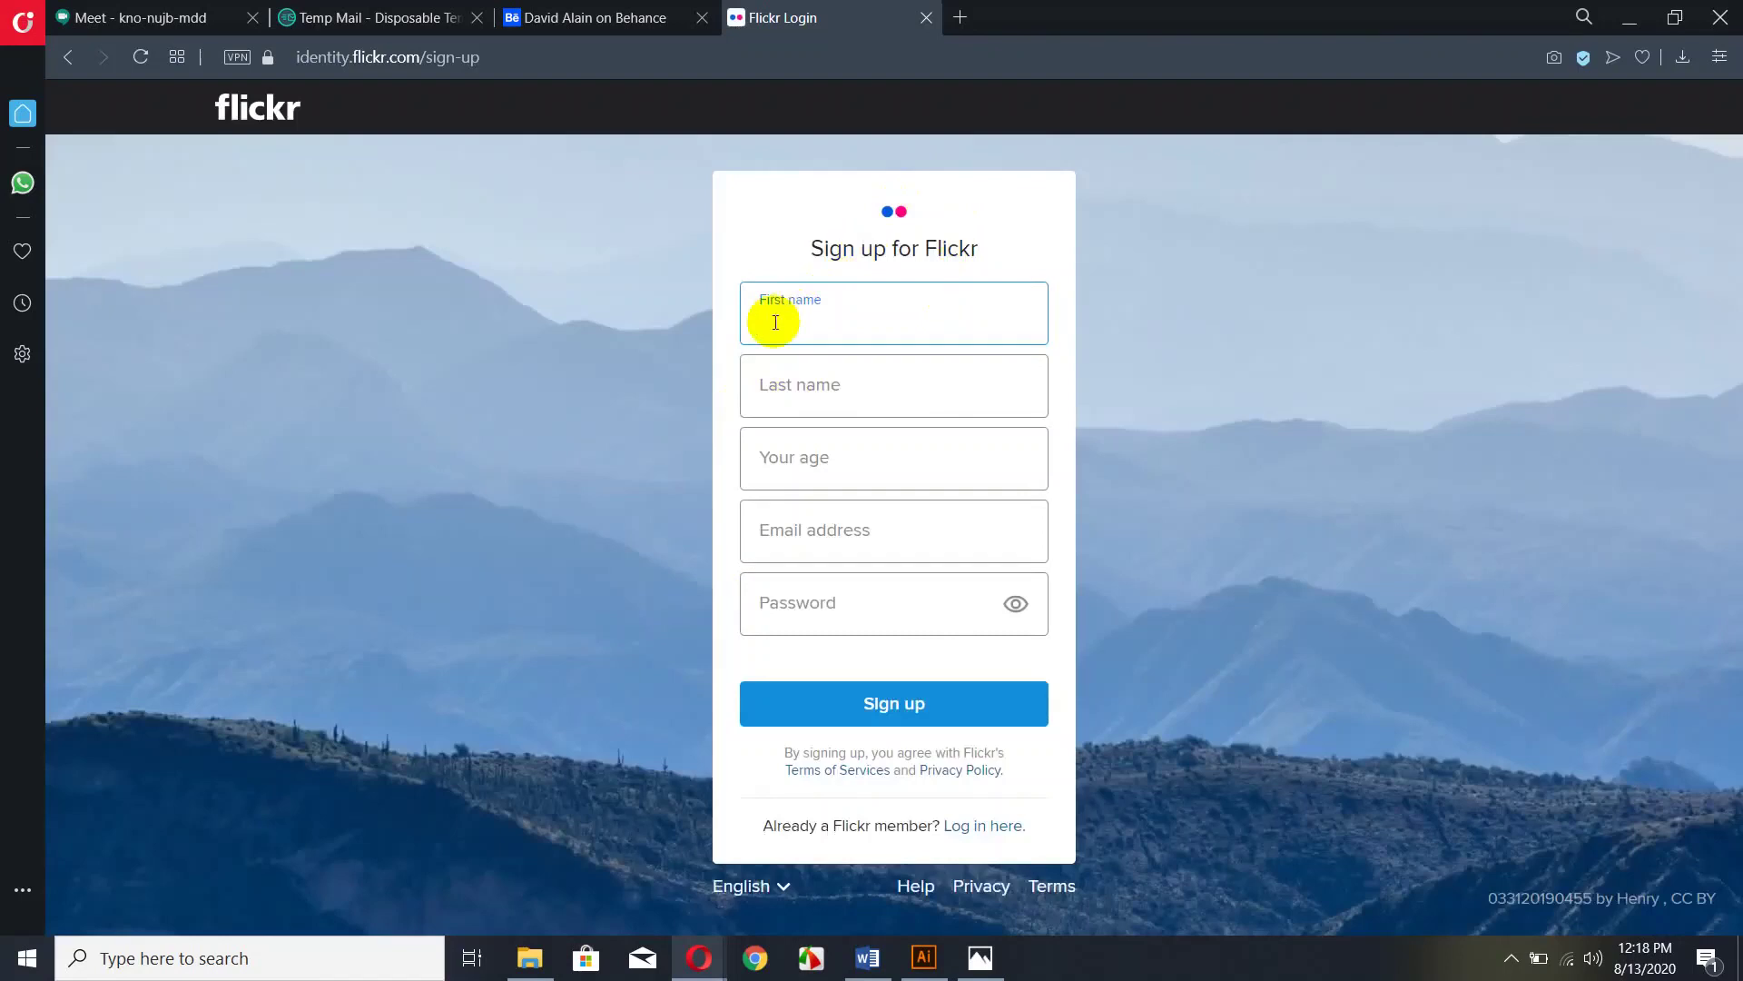
click(795, 390)
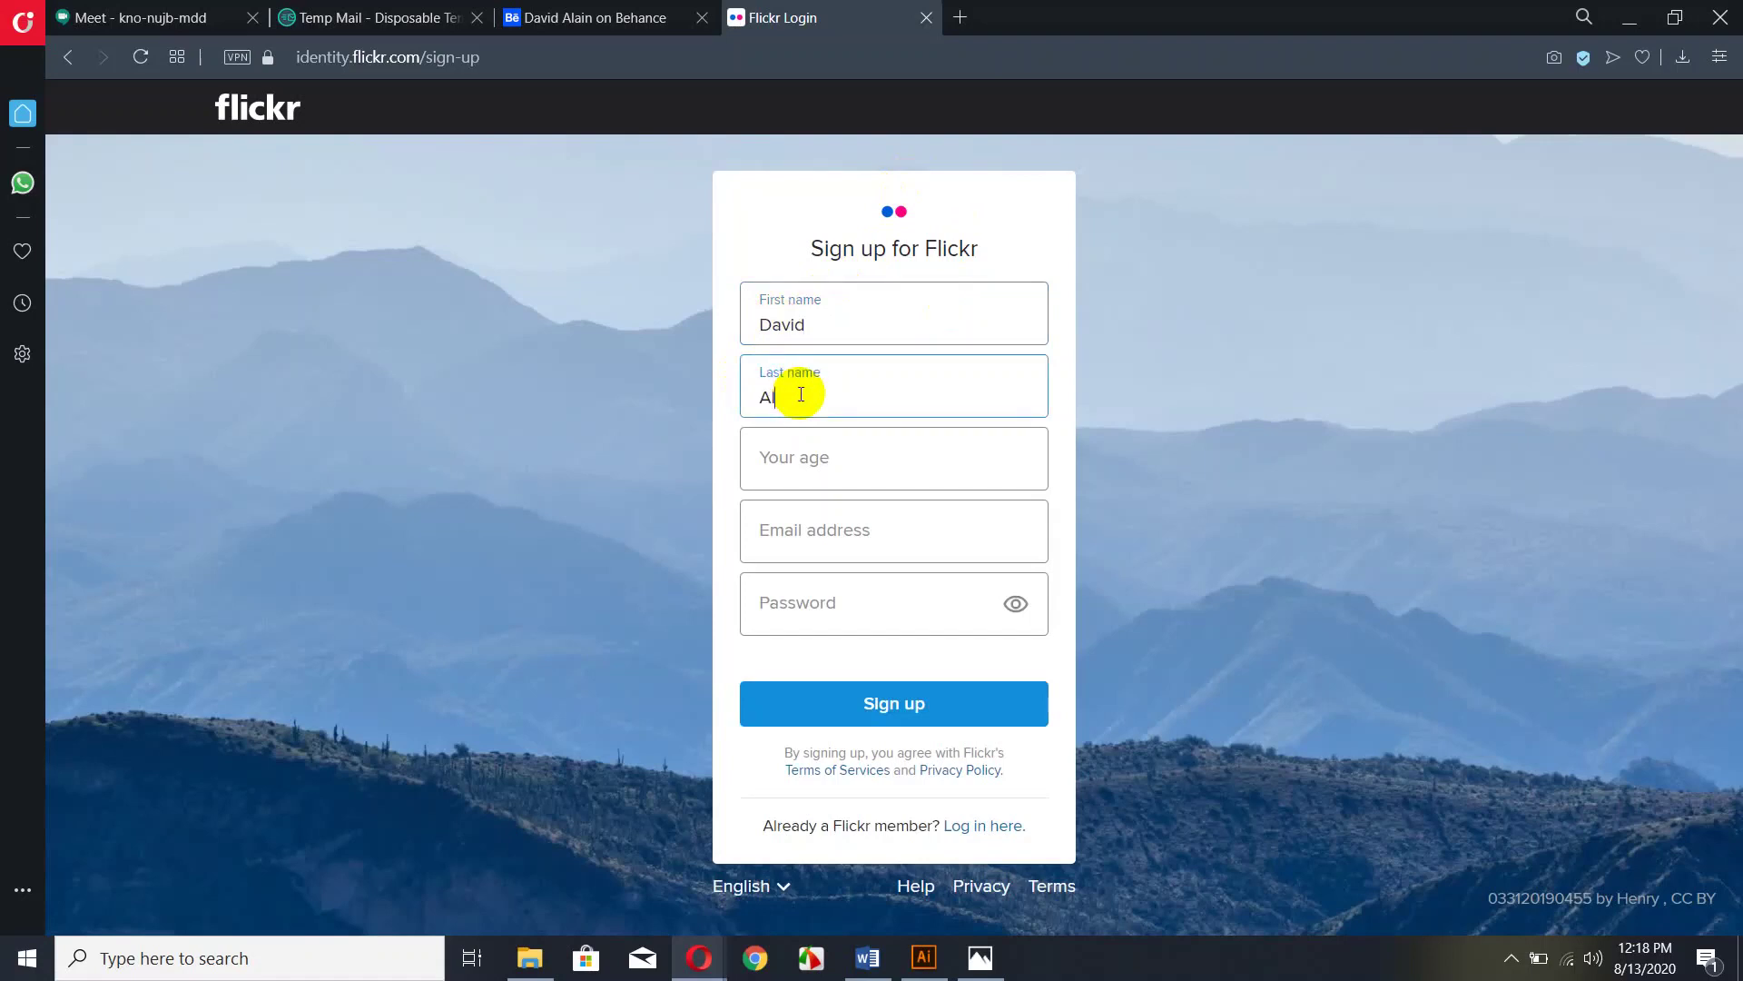
click(779, 473)
text(21)
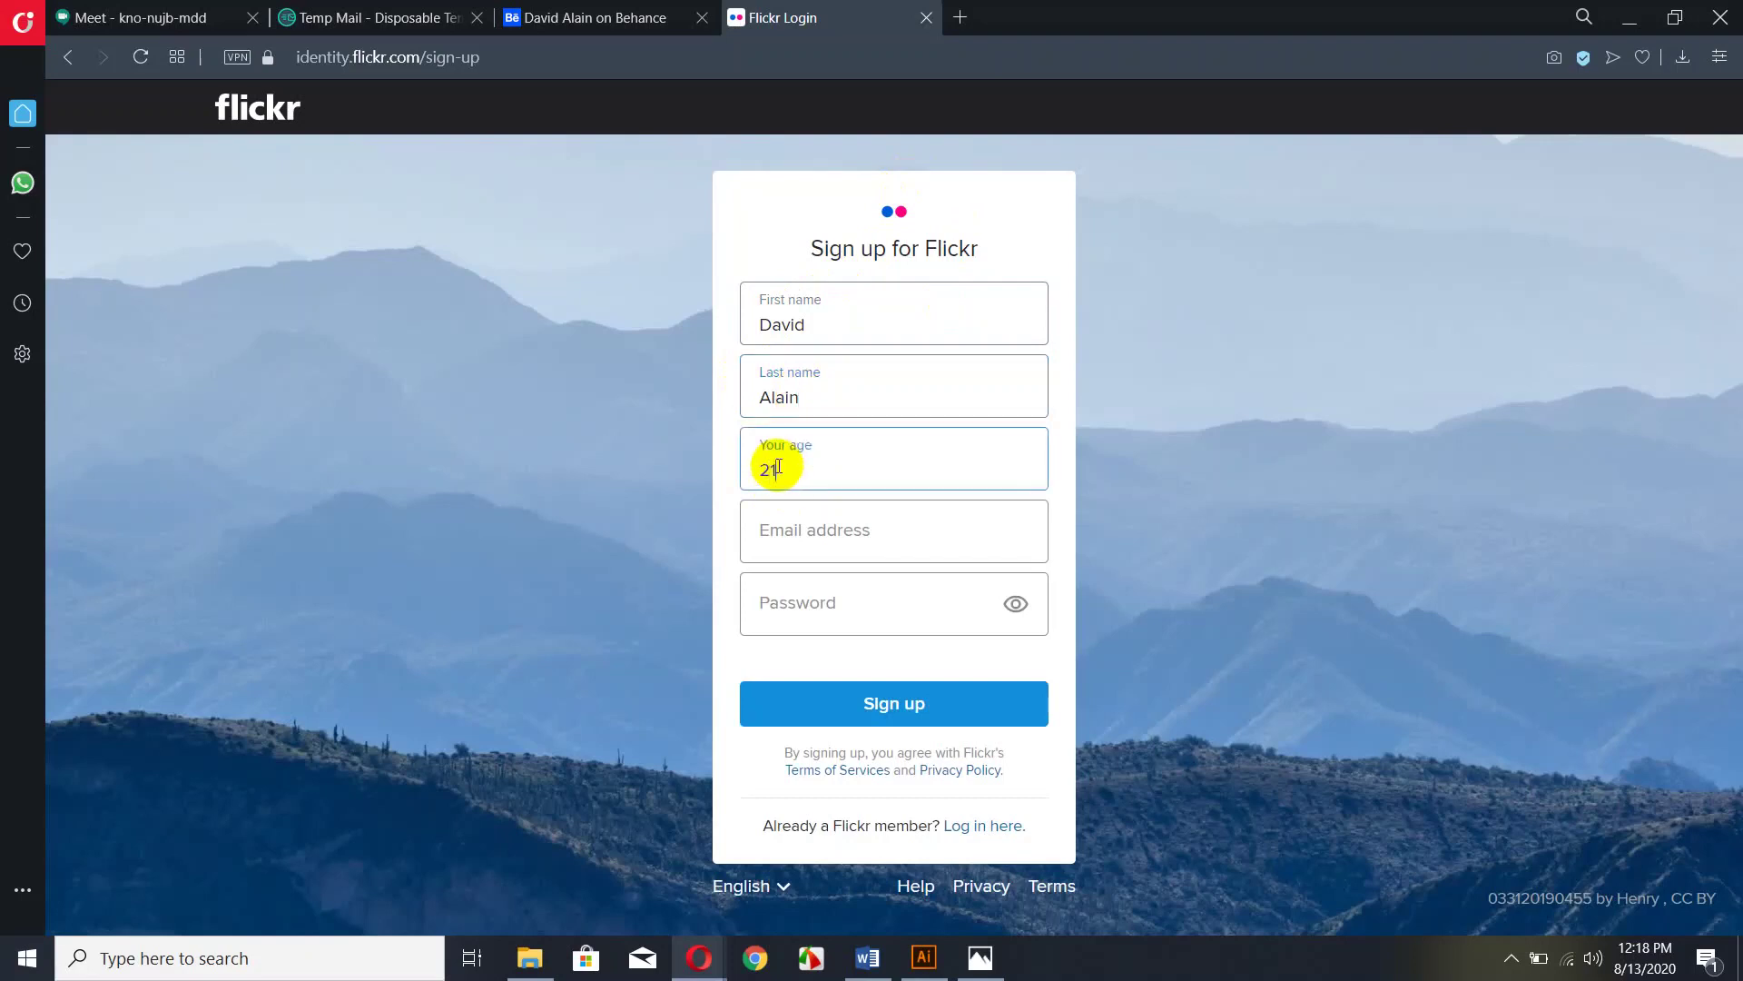
Step: Fill in the e-mail field with the address copied from Temp Mail
click(785, 530)
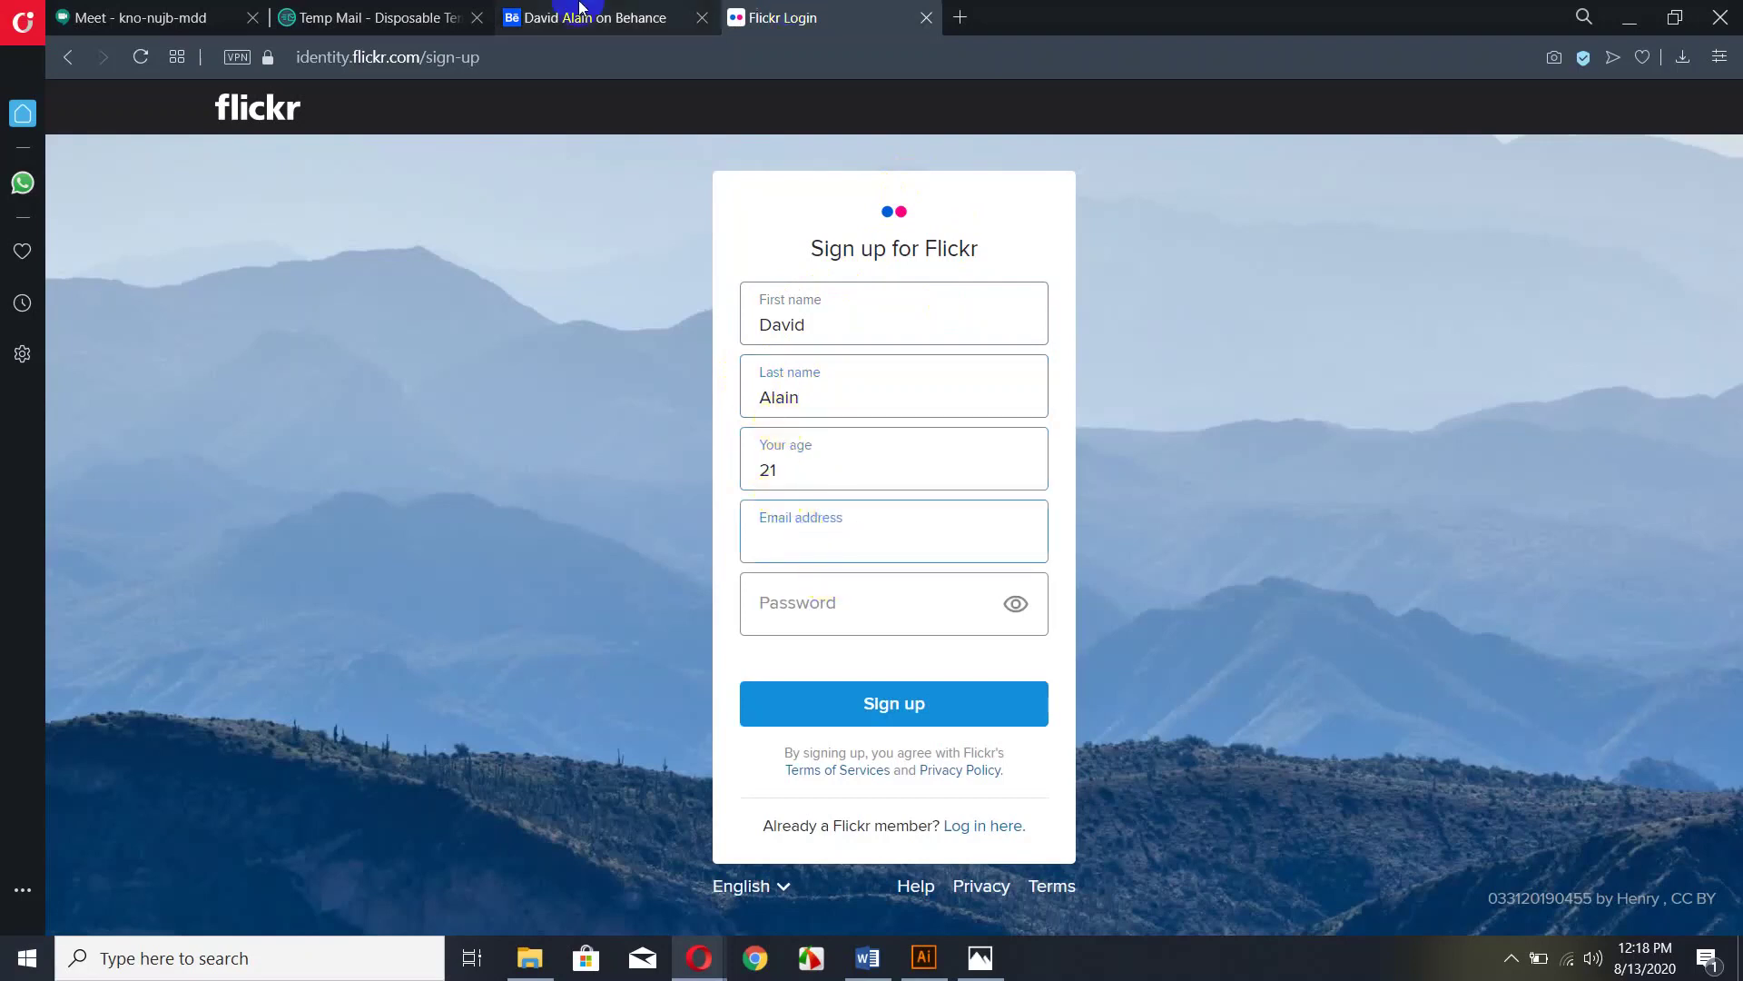
click(411, 25)
scroll(859, 367, up, 5)
click(1115, 381)
click(781, 18)
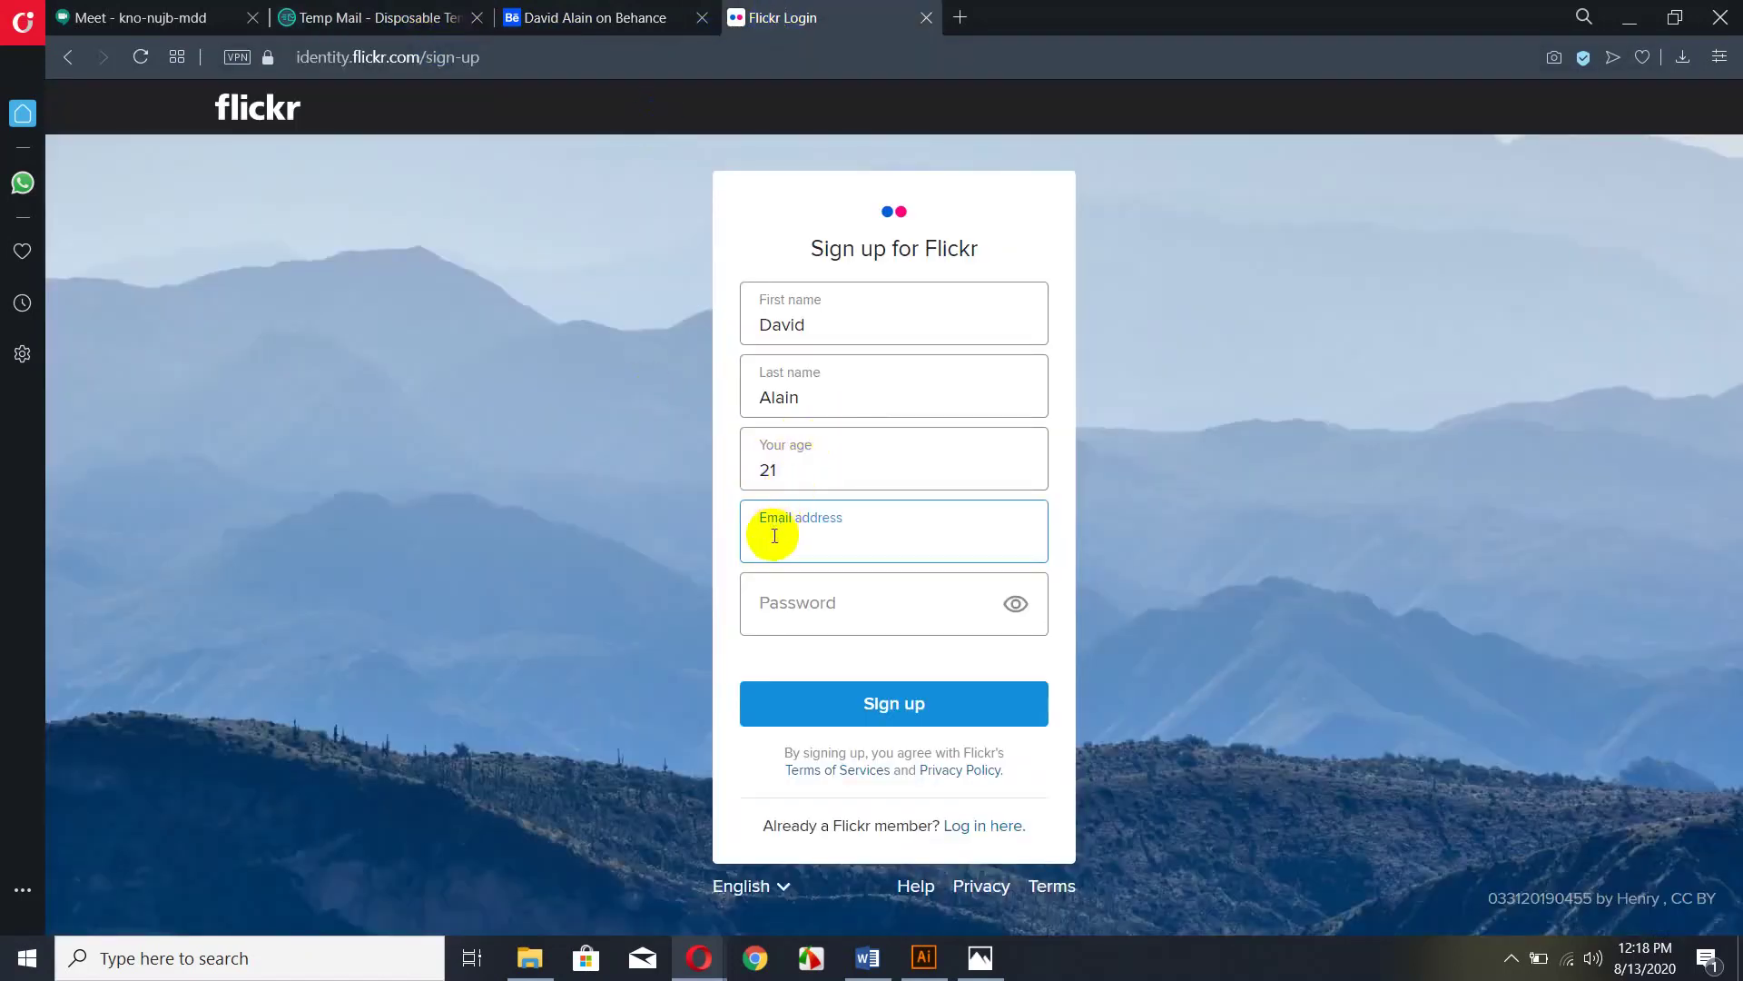
key(ctrl+v)
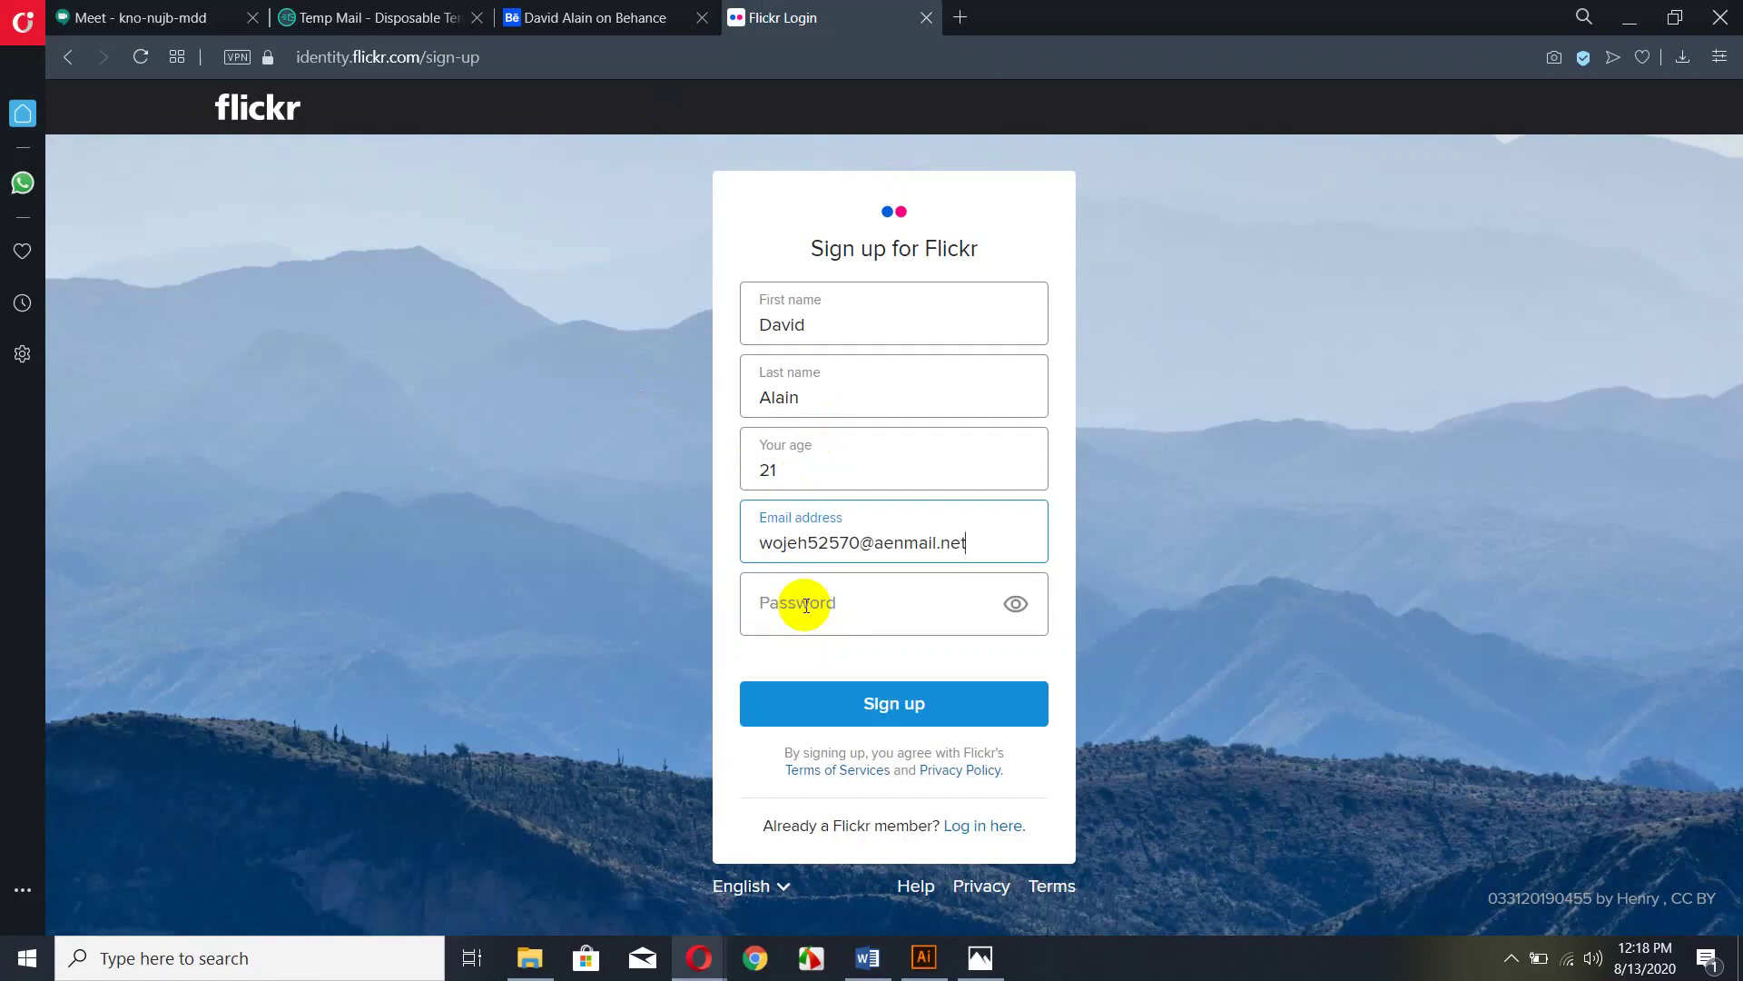
Step: Enter a password in the Password field with it shown in plain text
click(805, 606)
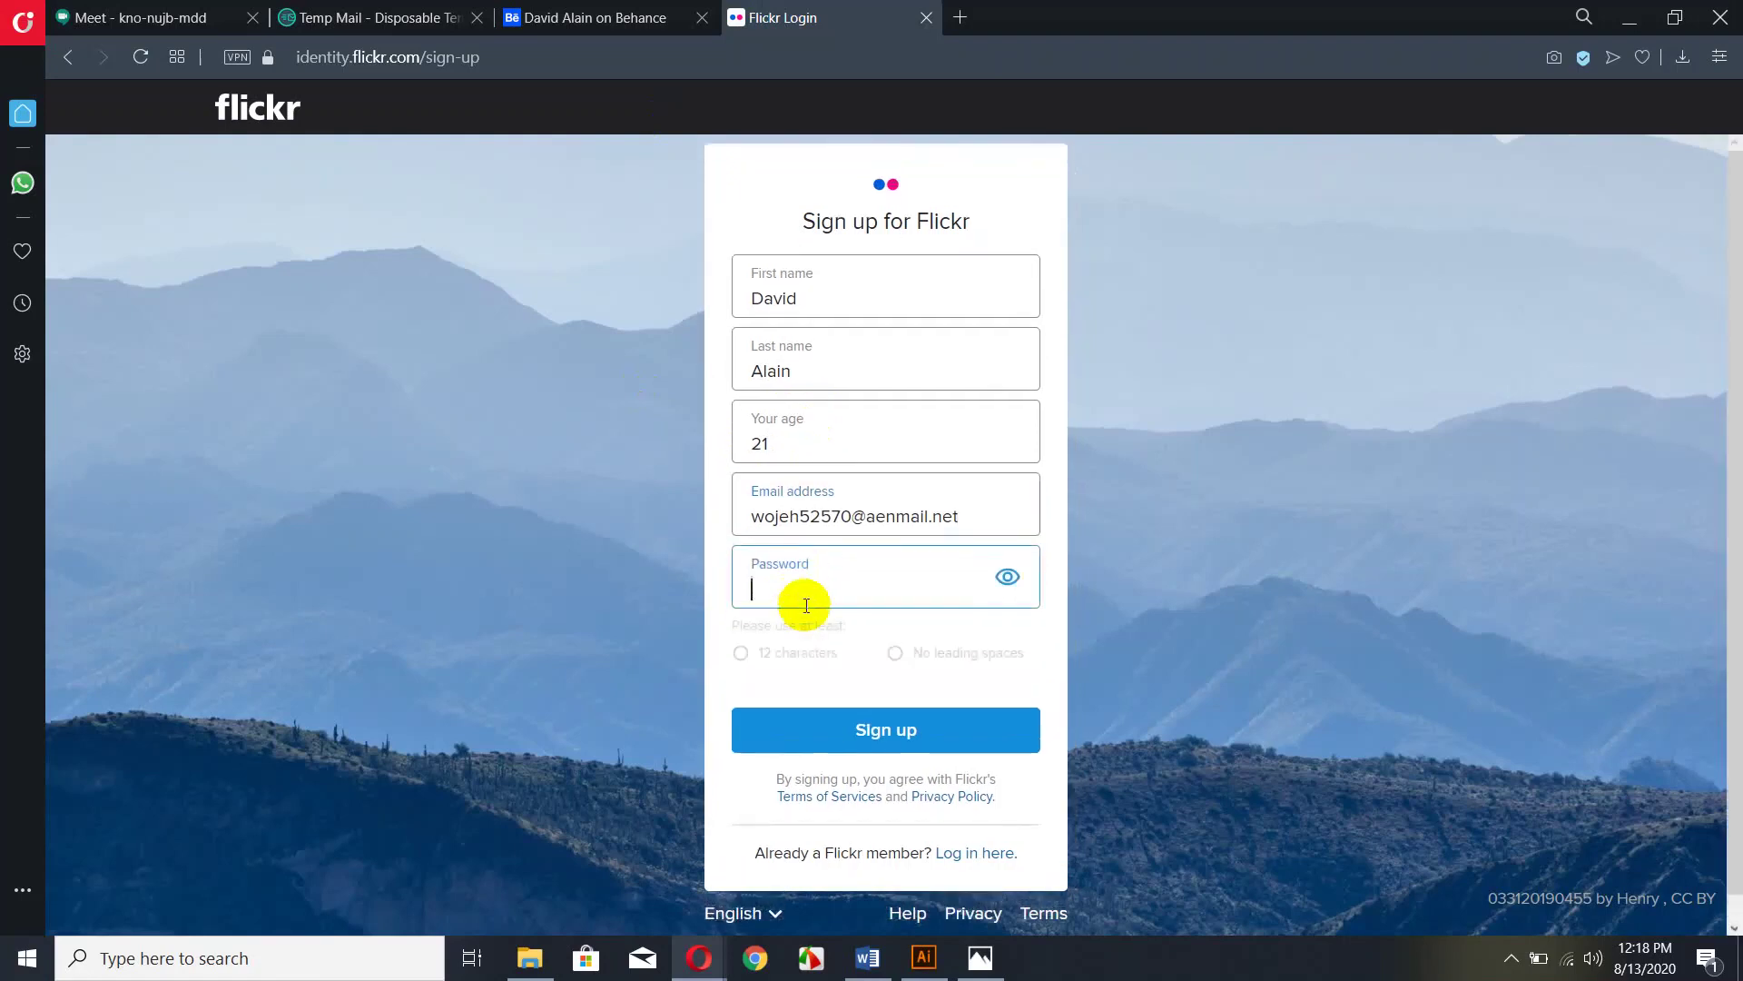
click(1005, 577)
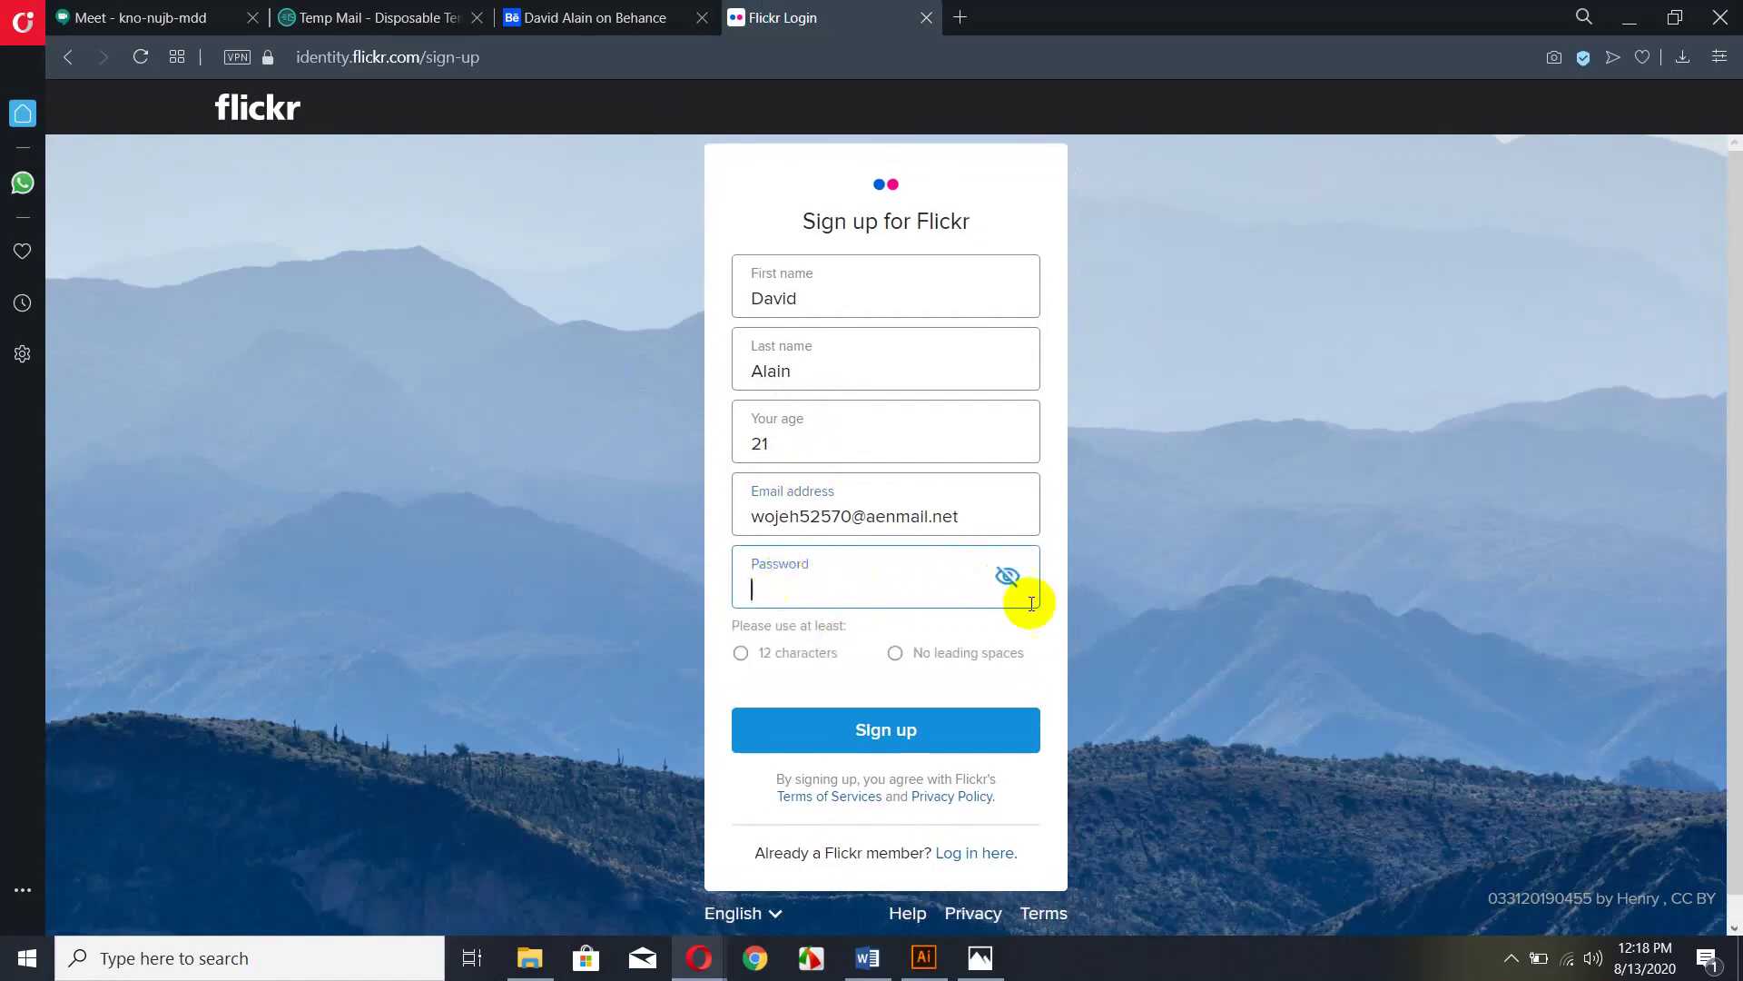
click(1008, 574)
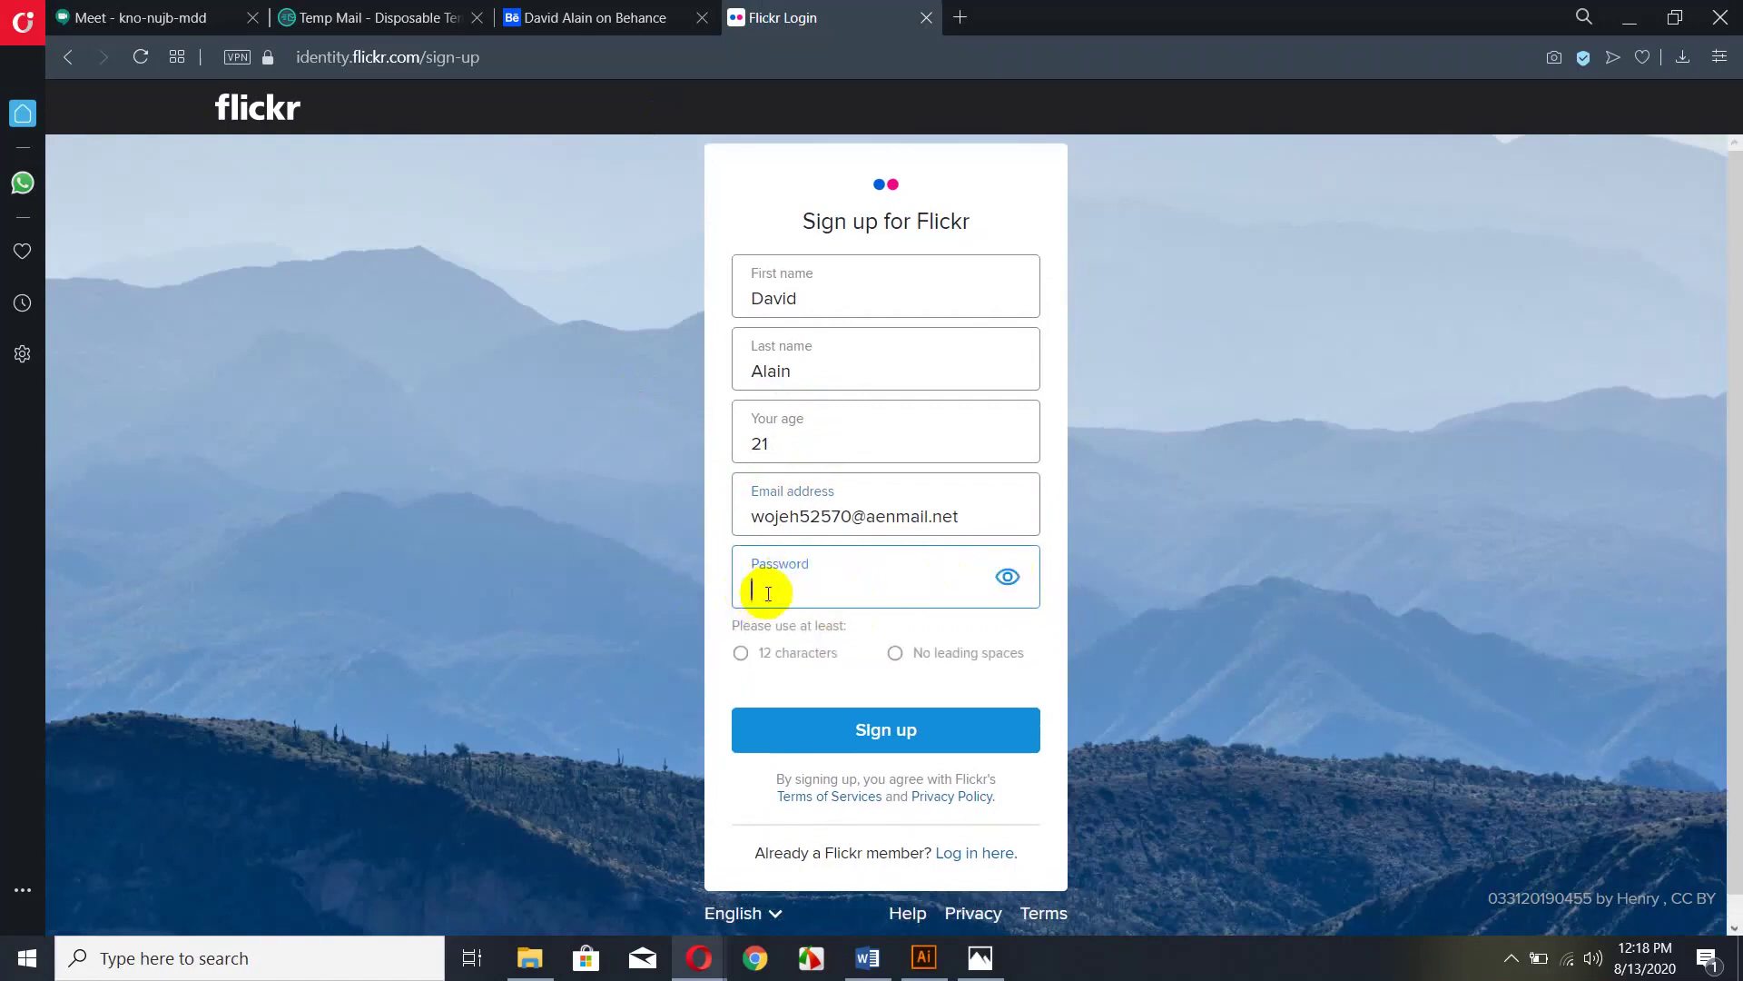
text(••)
click(1010, 579)
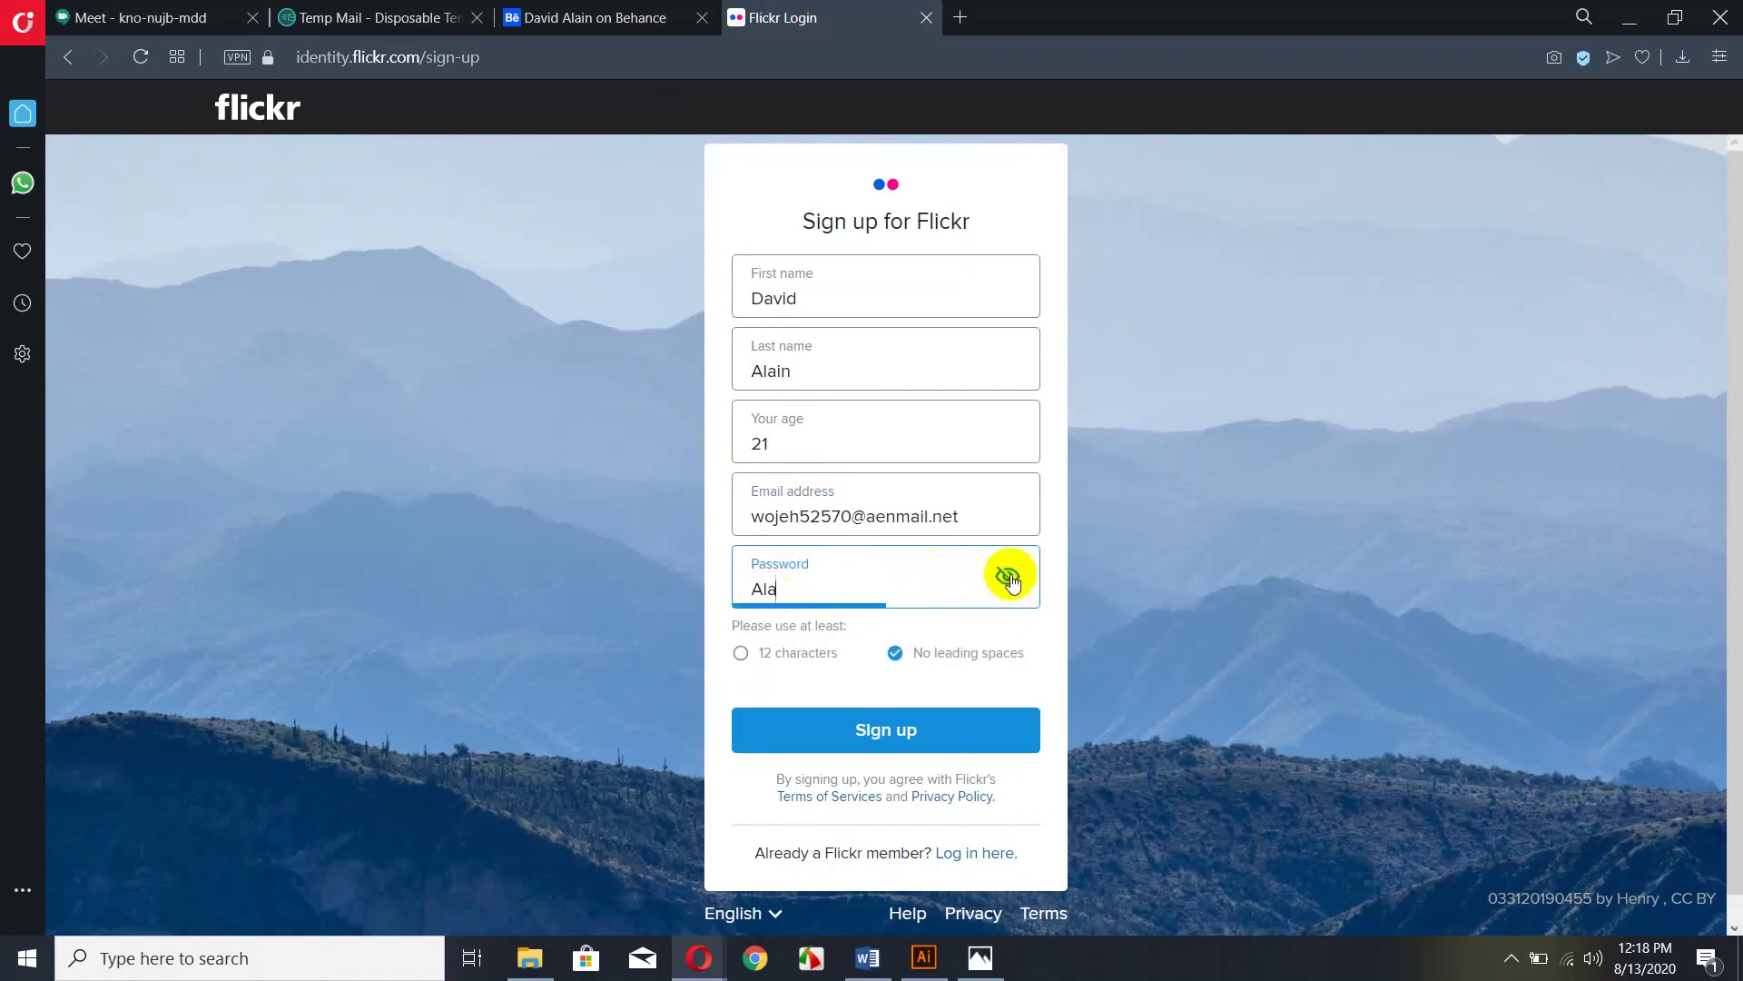
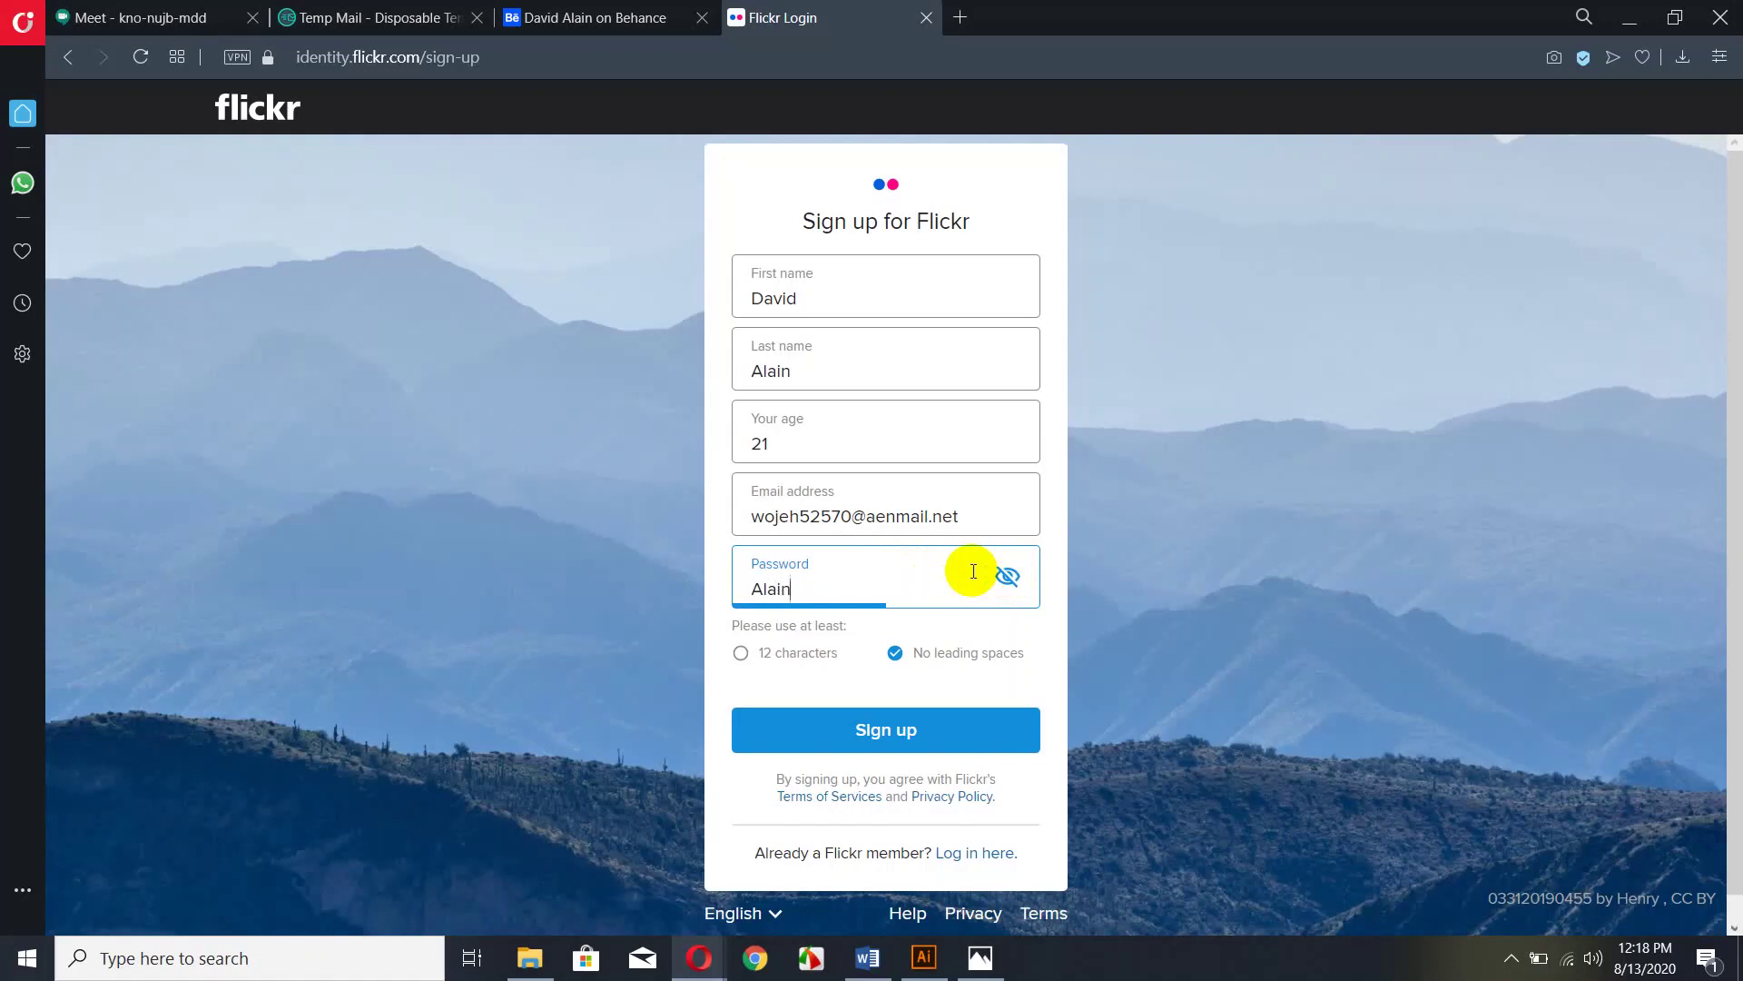
Step: Submit the sign-up, fix the password after 'Invalid password', and resubmit
click(895, 737)
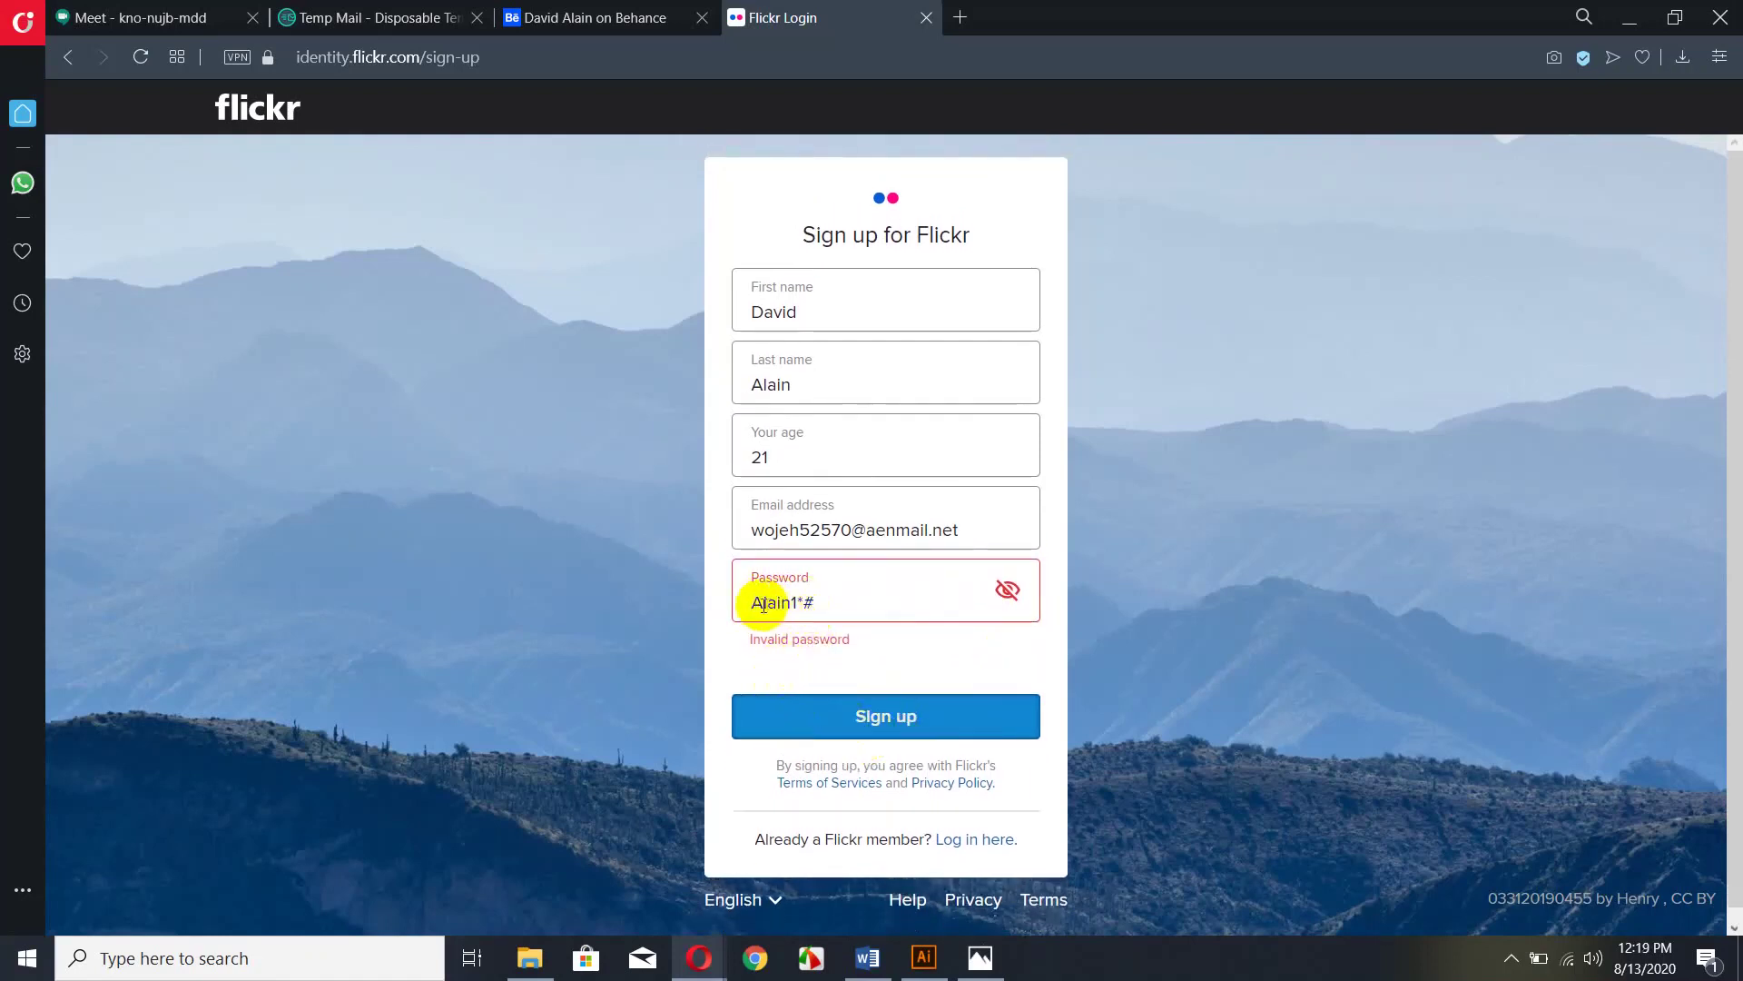
click(779, 603)
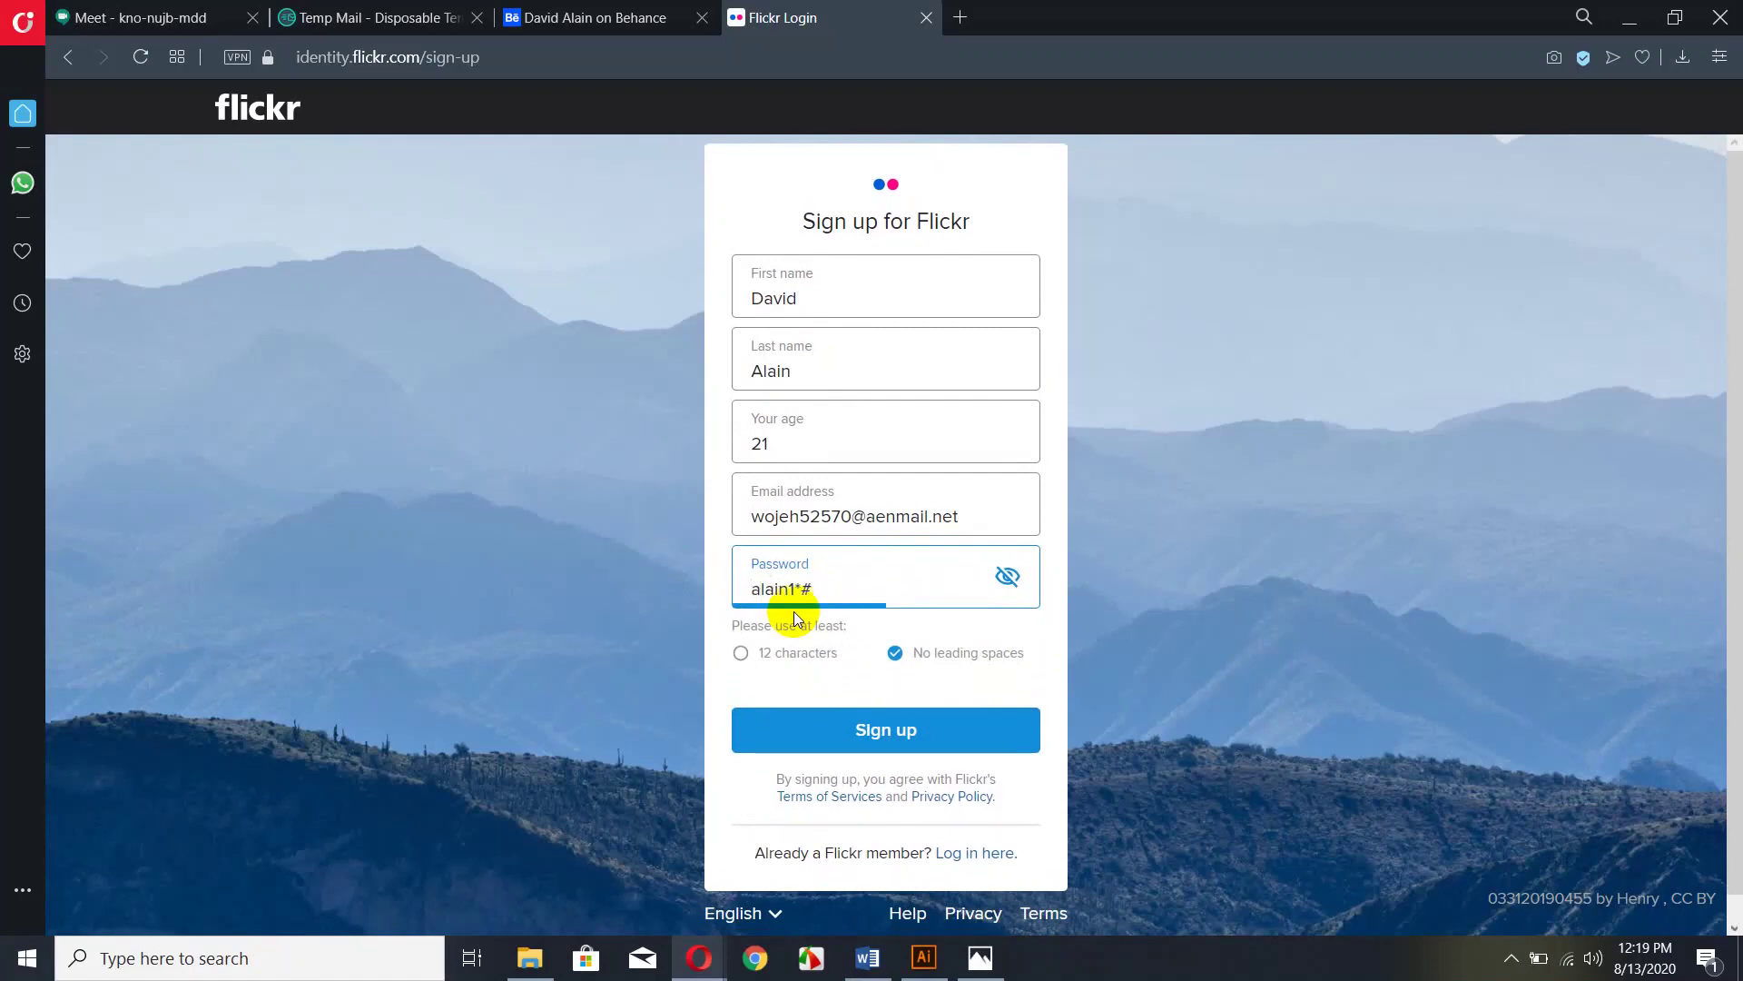
click(863, 730)
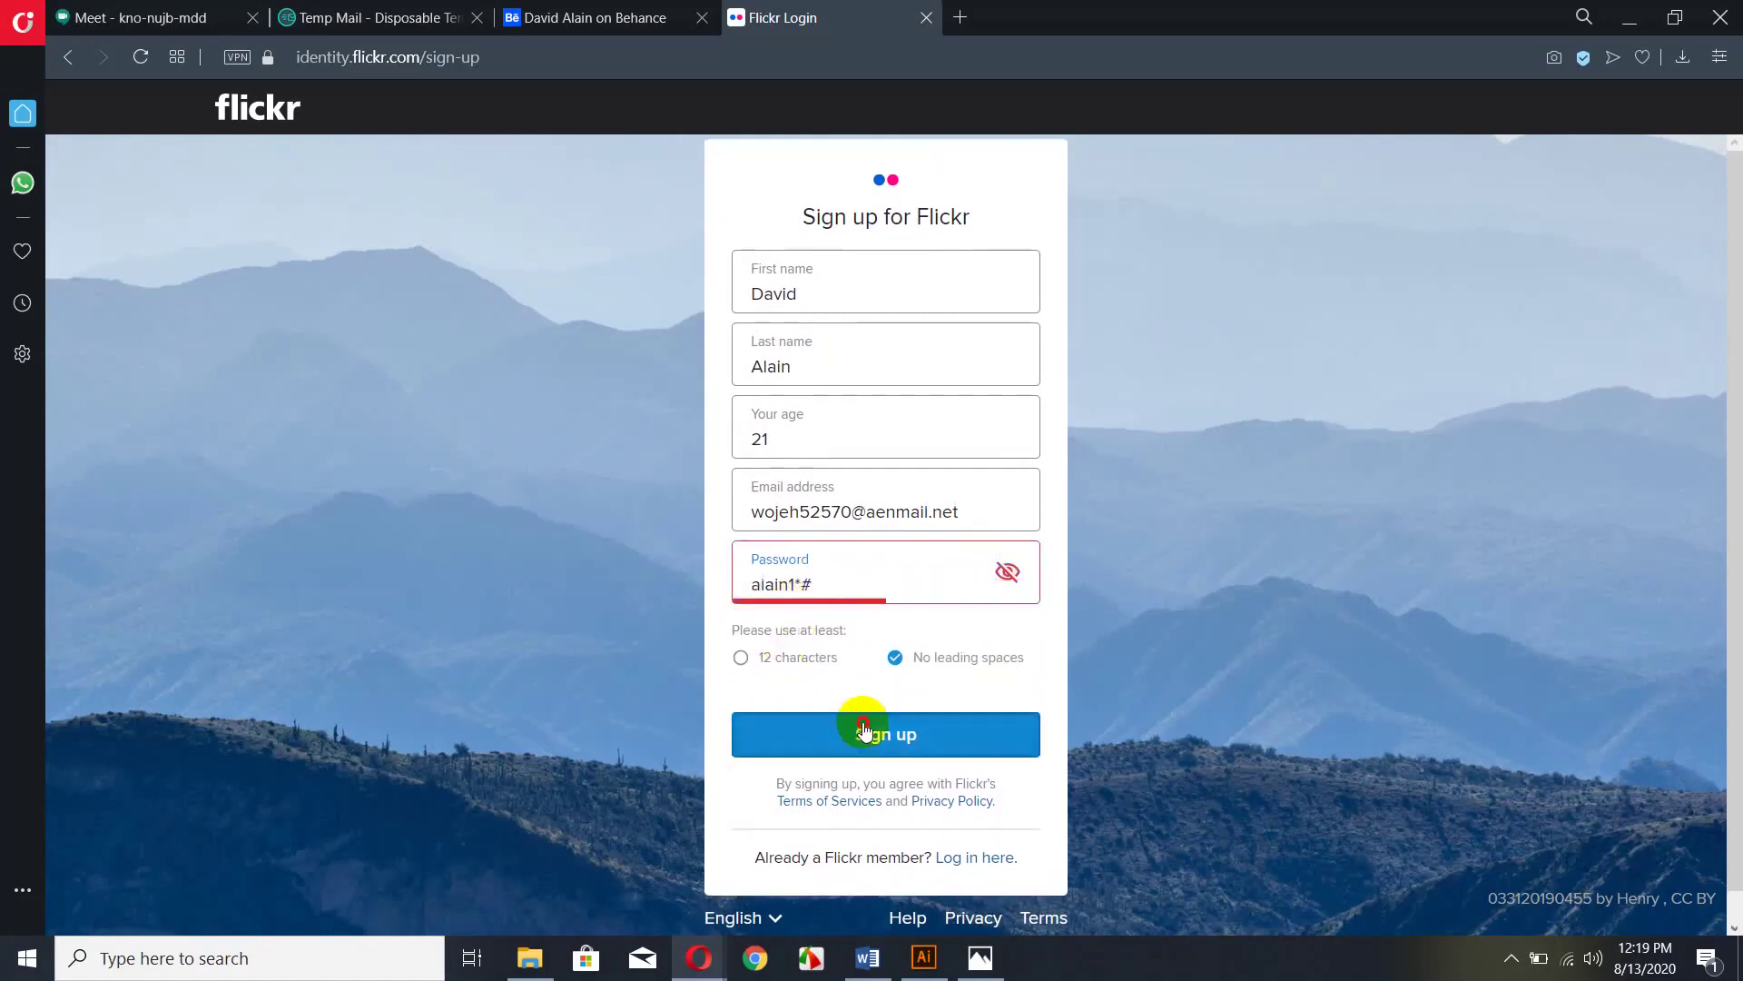
click(803, 606)
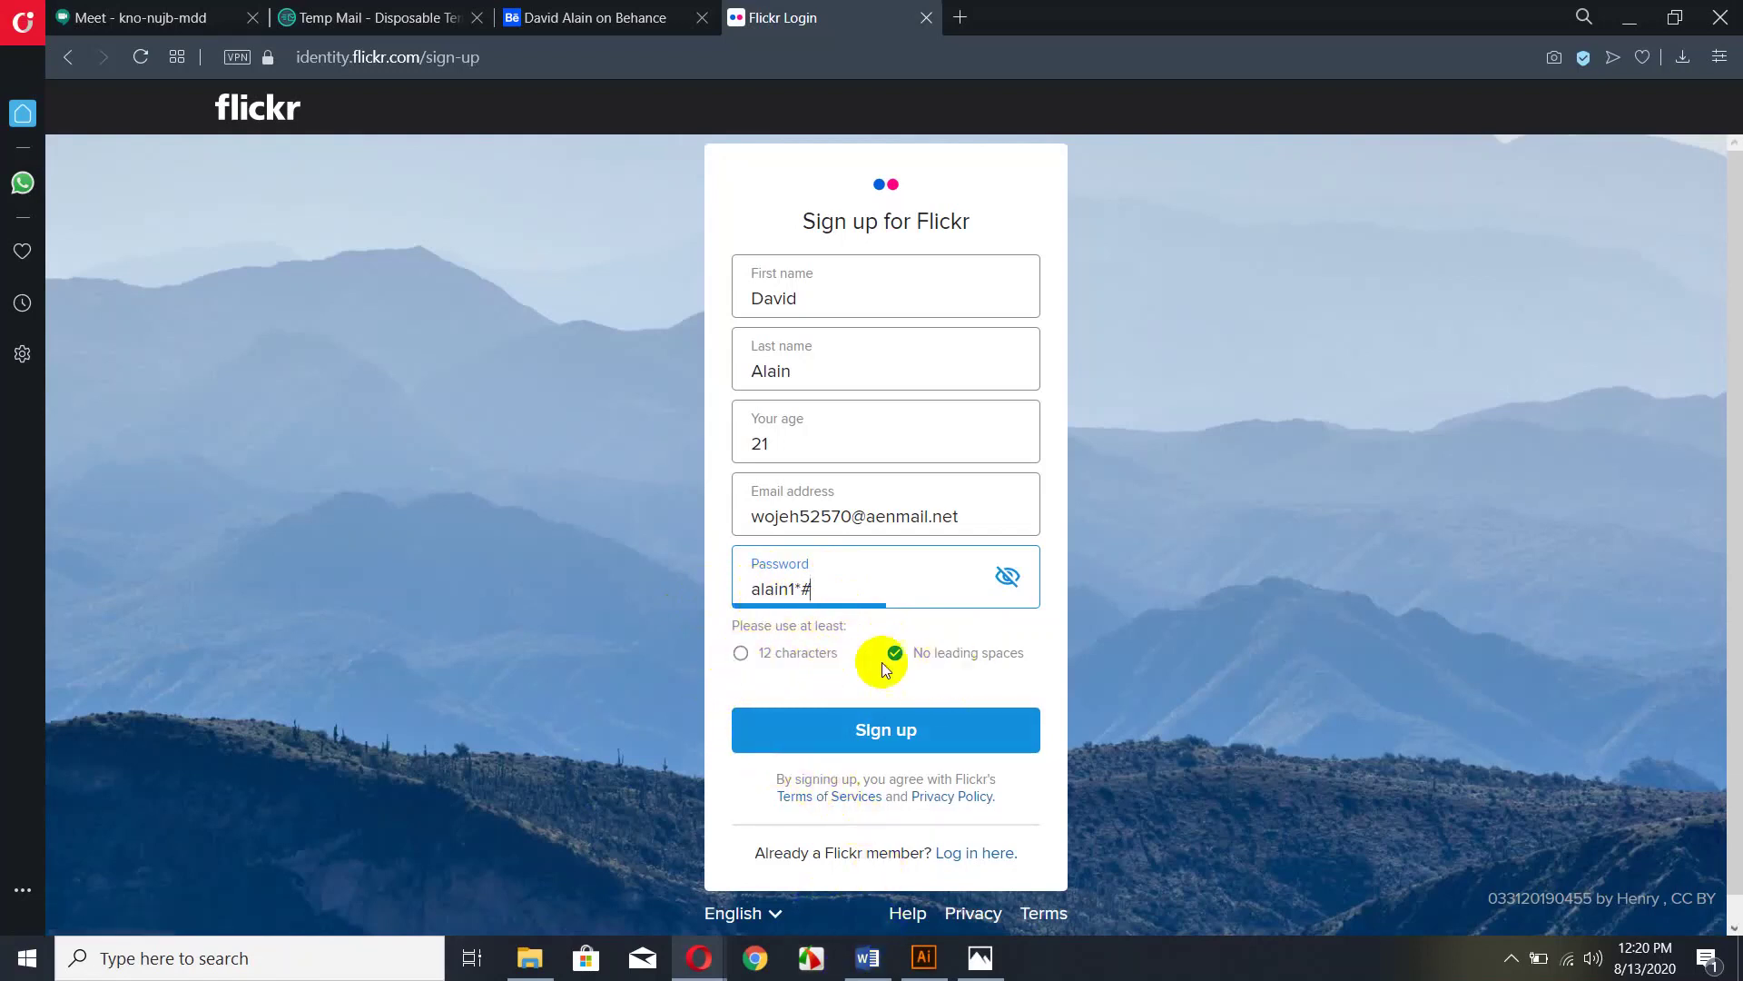
Step: Append extra digits to the password and submit the Flickr sign-up again
click(740, 652)
click(817, 590)
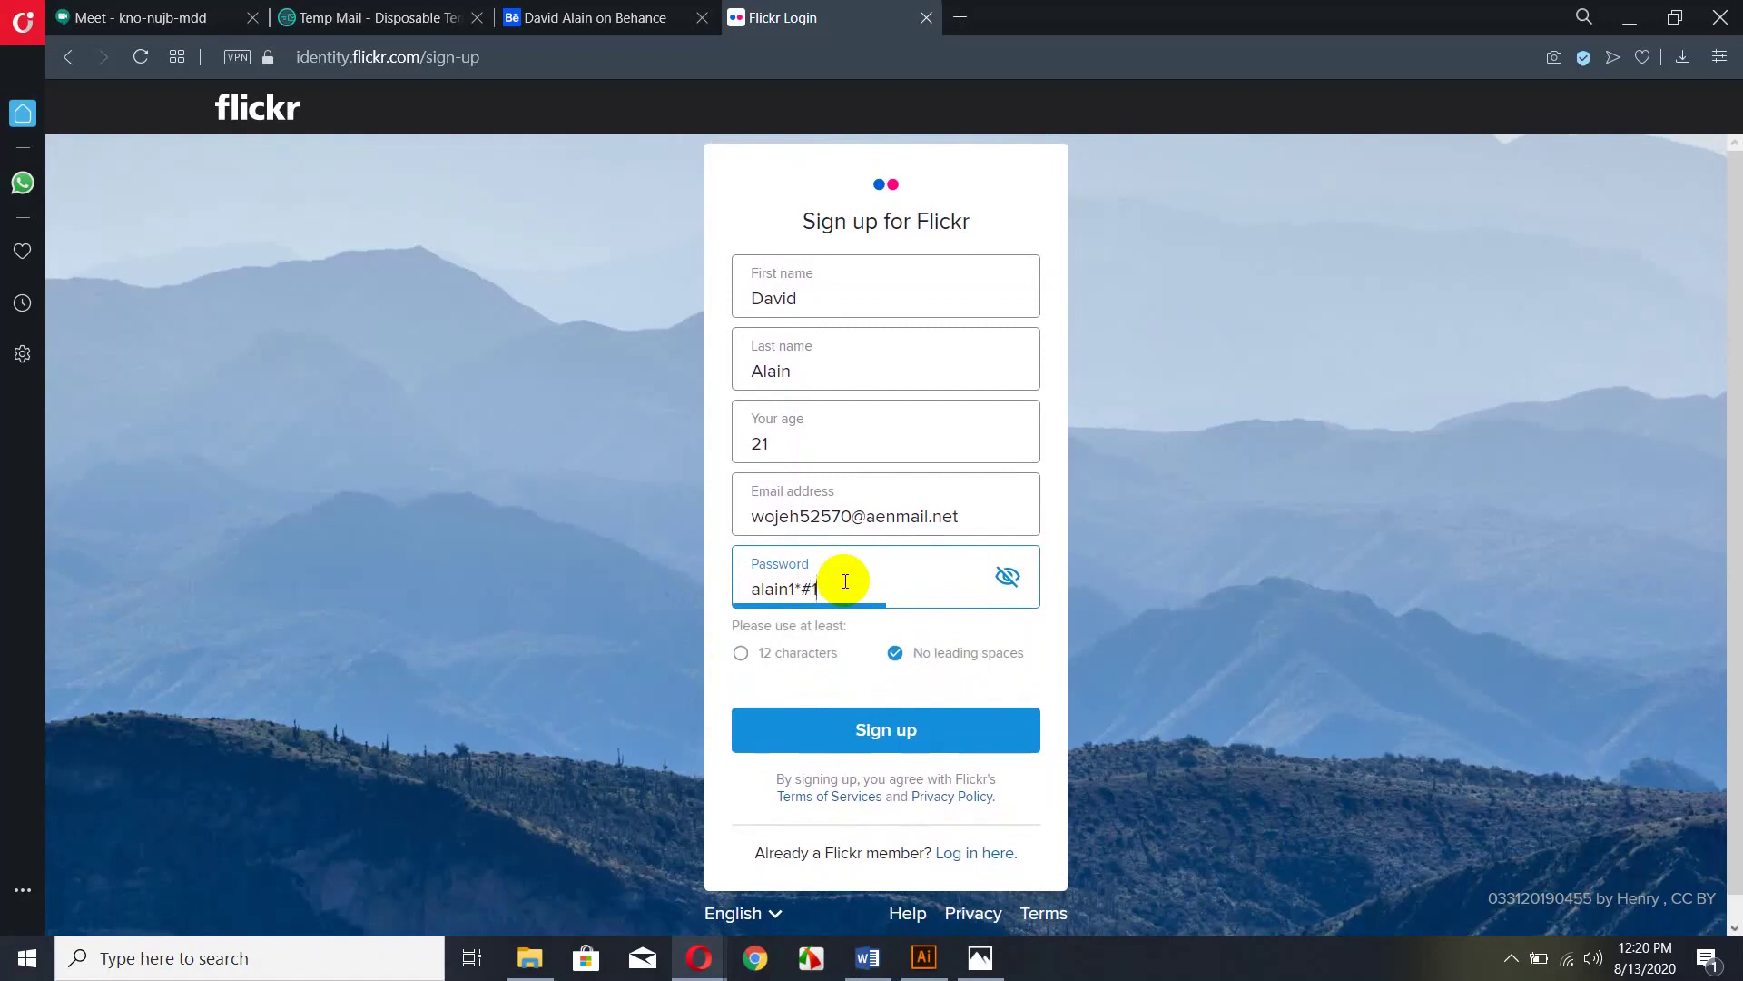
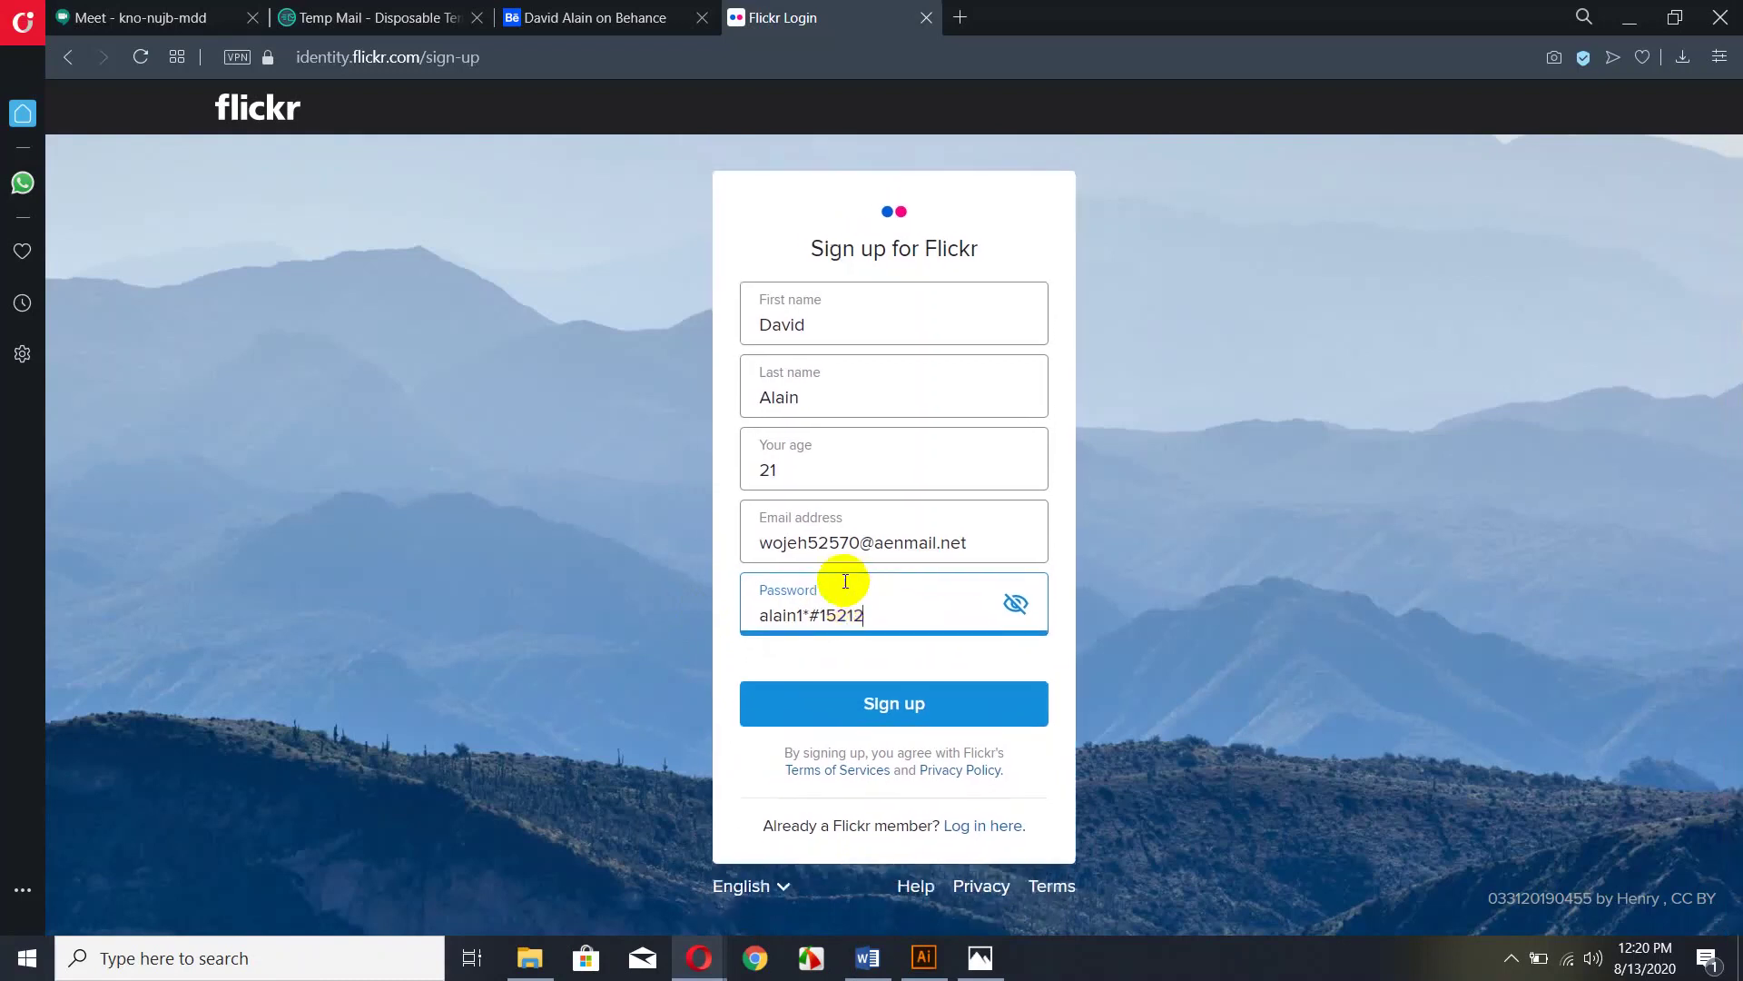
click(837, 706)
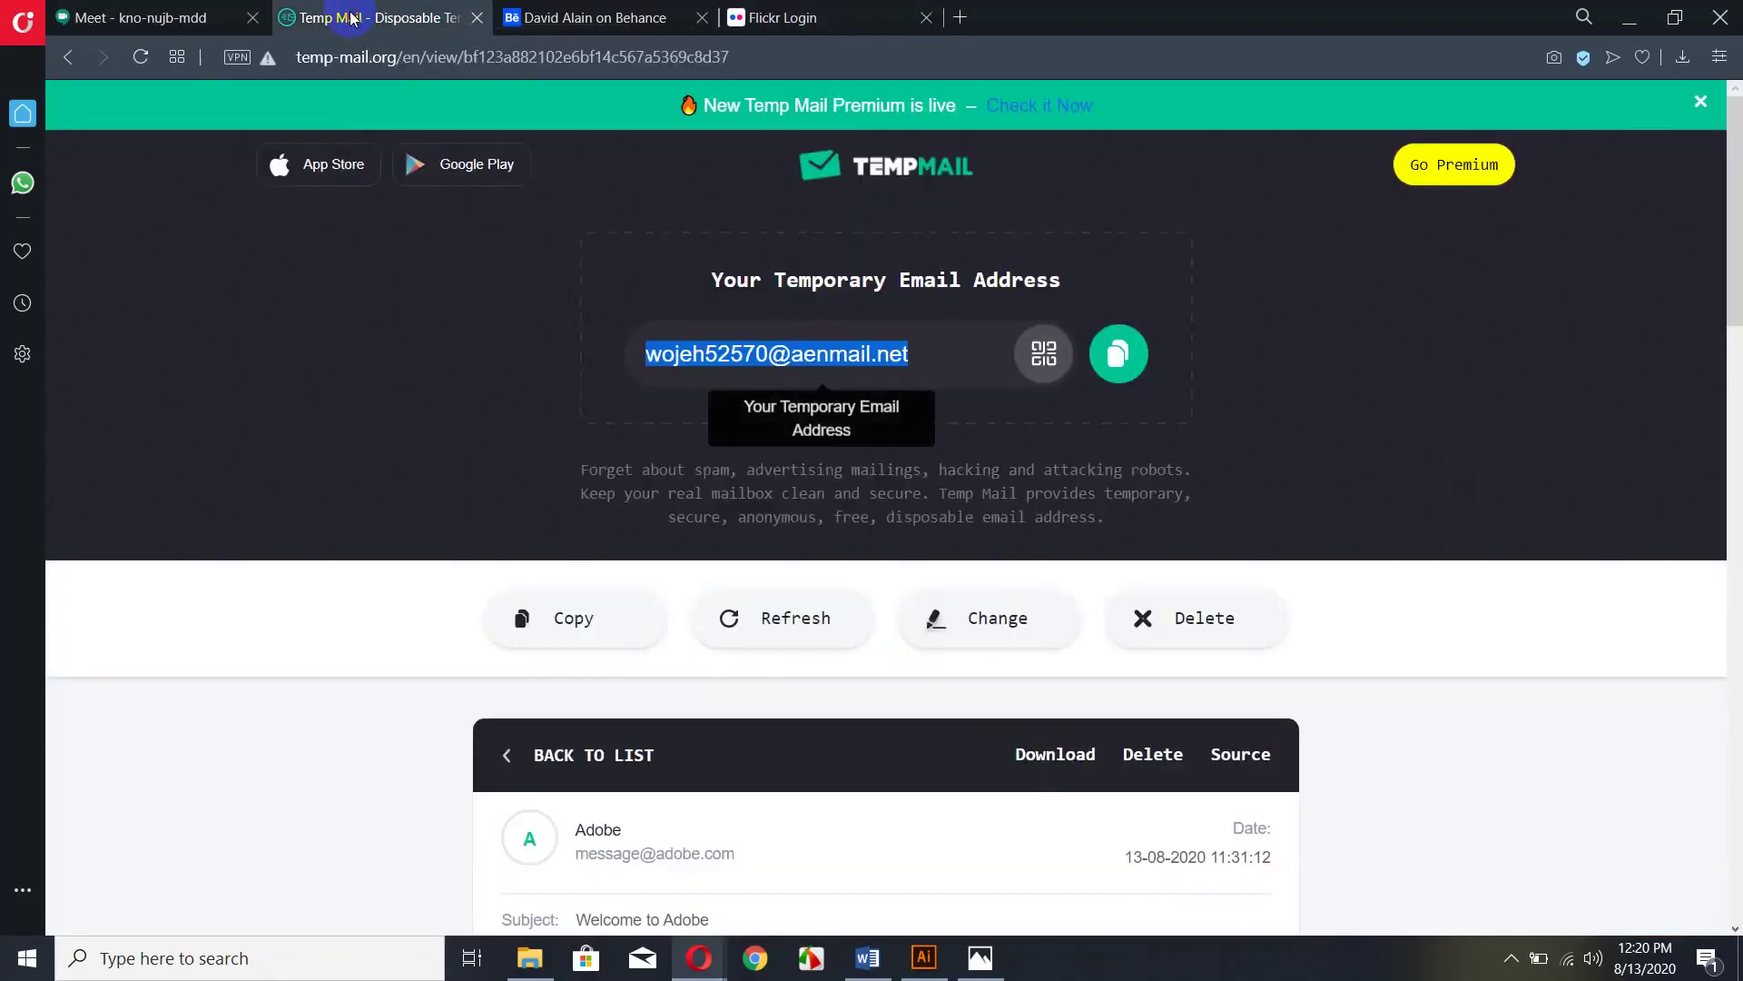
Step: Open 'Flickr – Verify your account' in Temp Mail and click Confirm my Flickr account
click(373, 17)
scroll(1066, 743, down, 5)
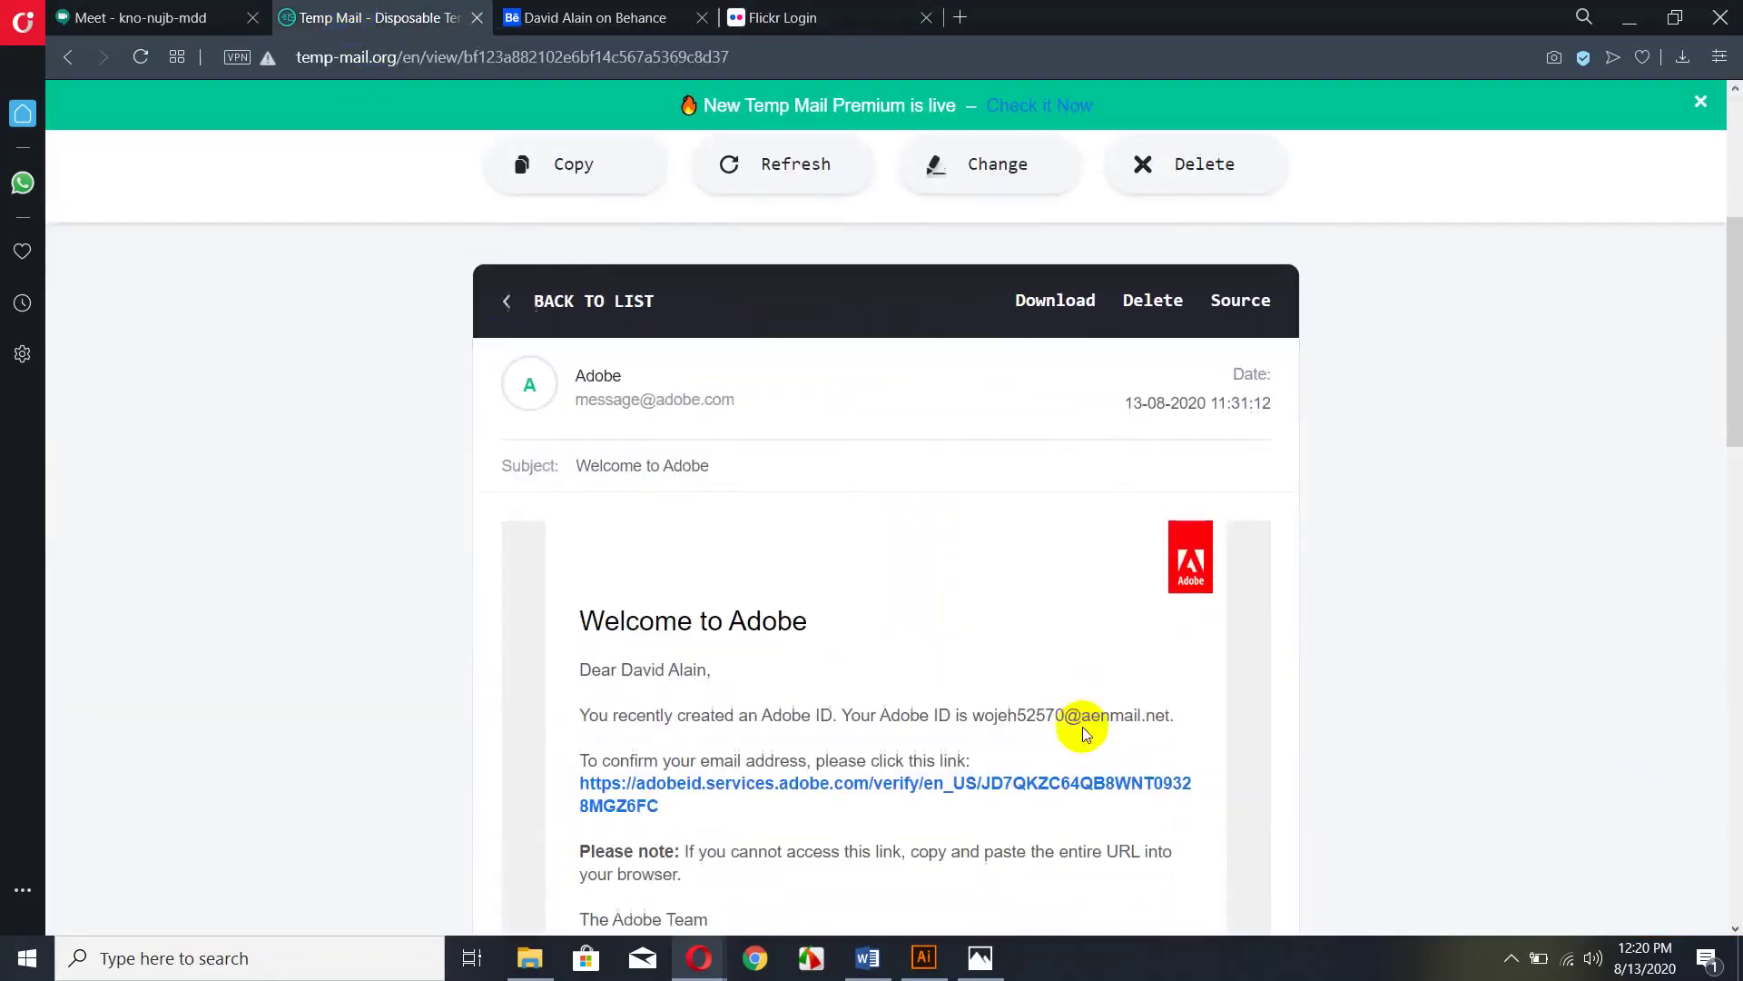
click(509, 304)
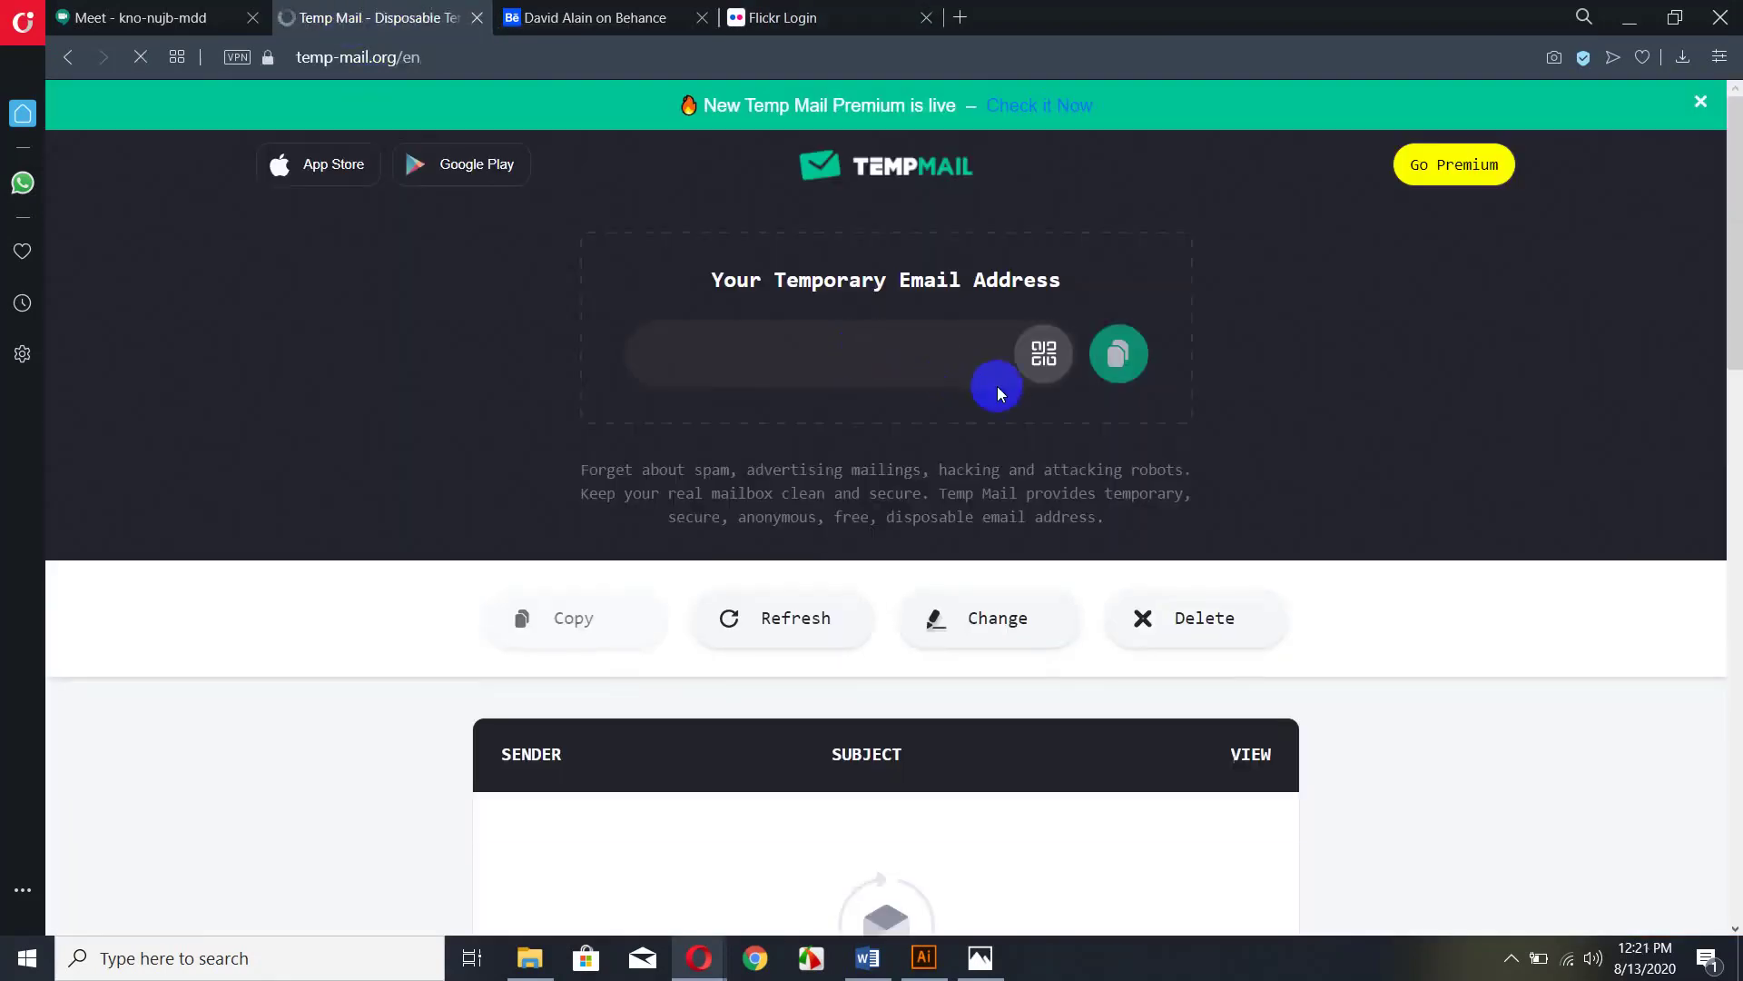
scroll(972, 699, down, 6)
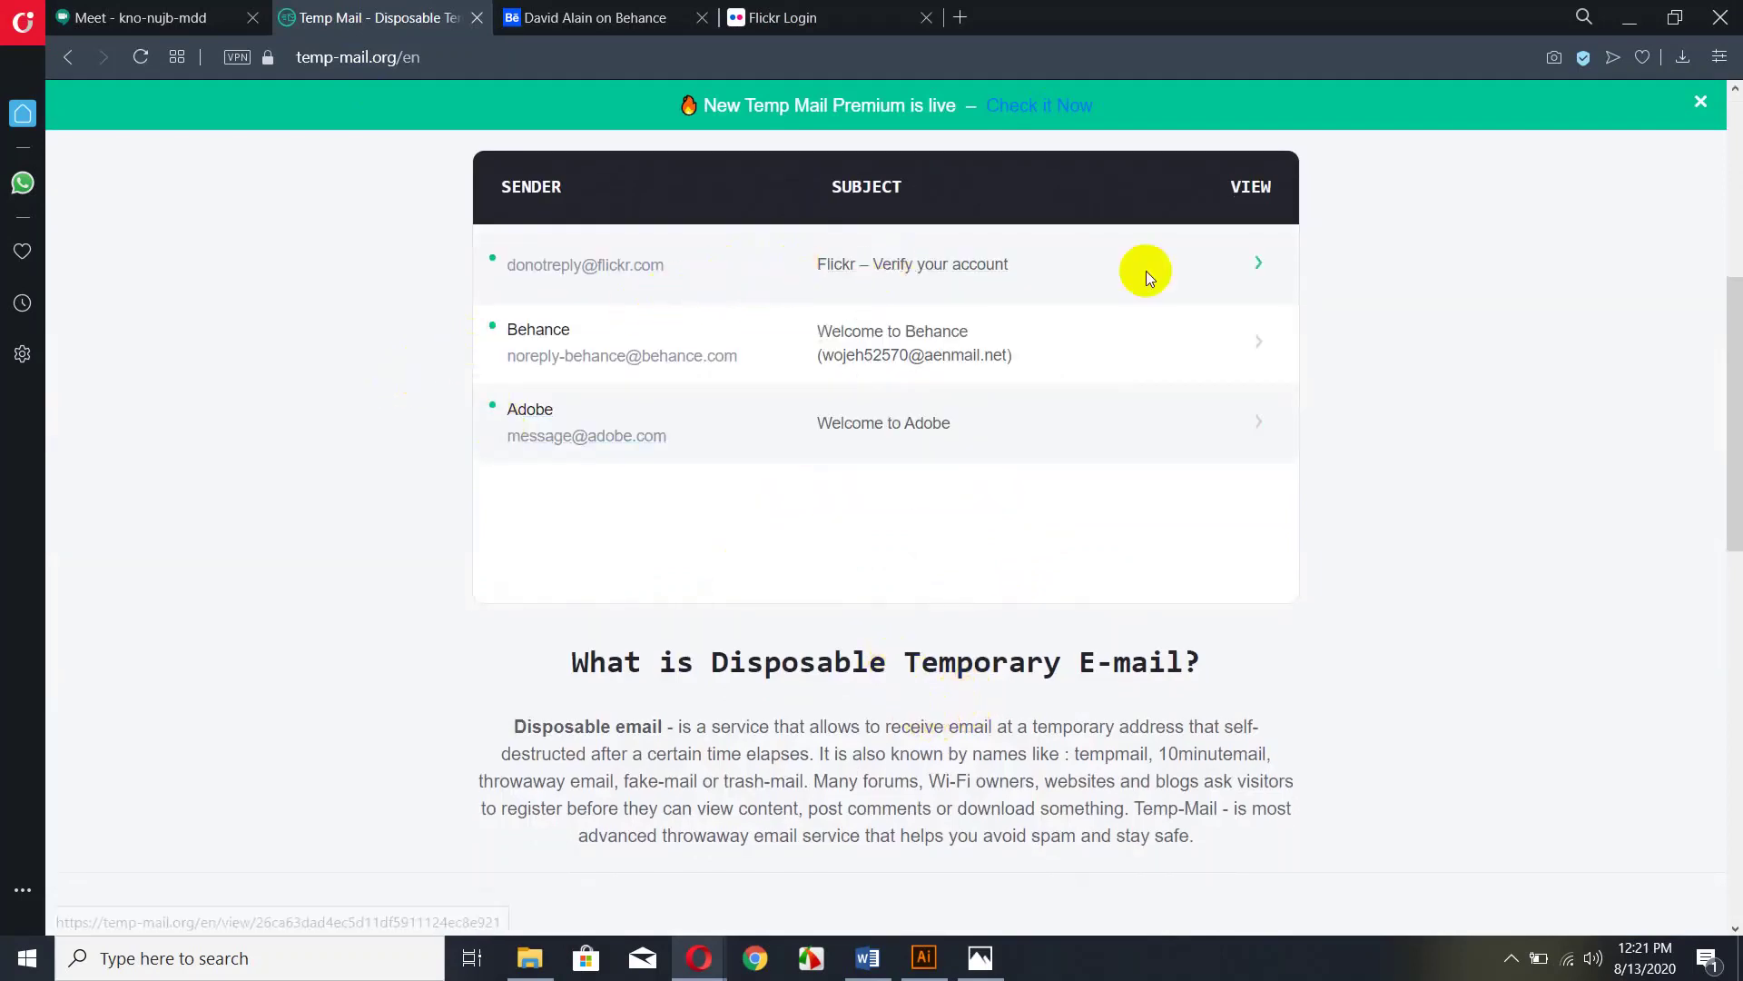
click(1260, 263)
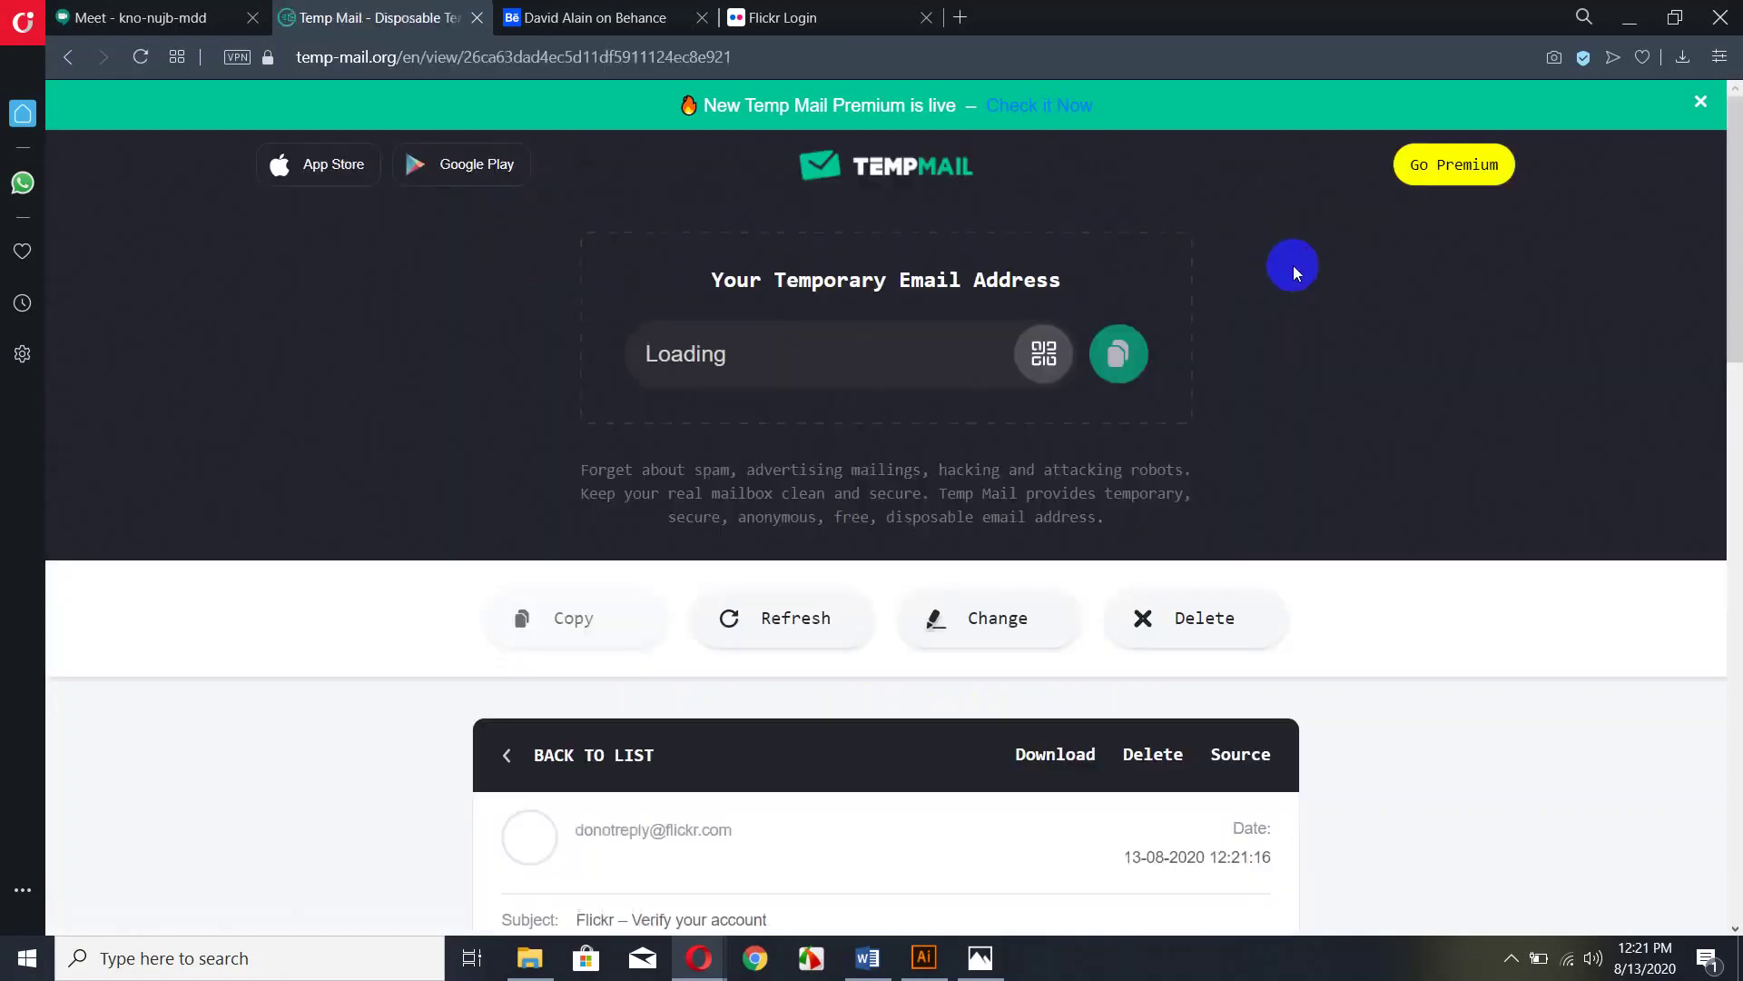
scroll(1035, 599, down, 6)
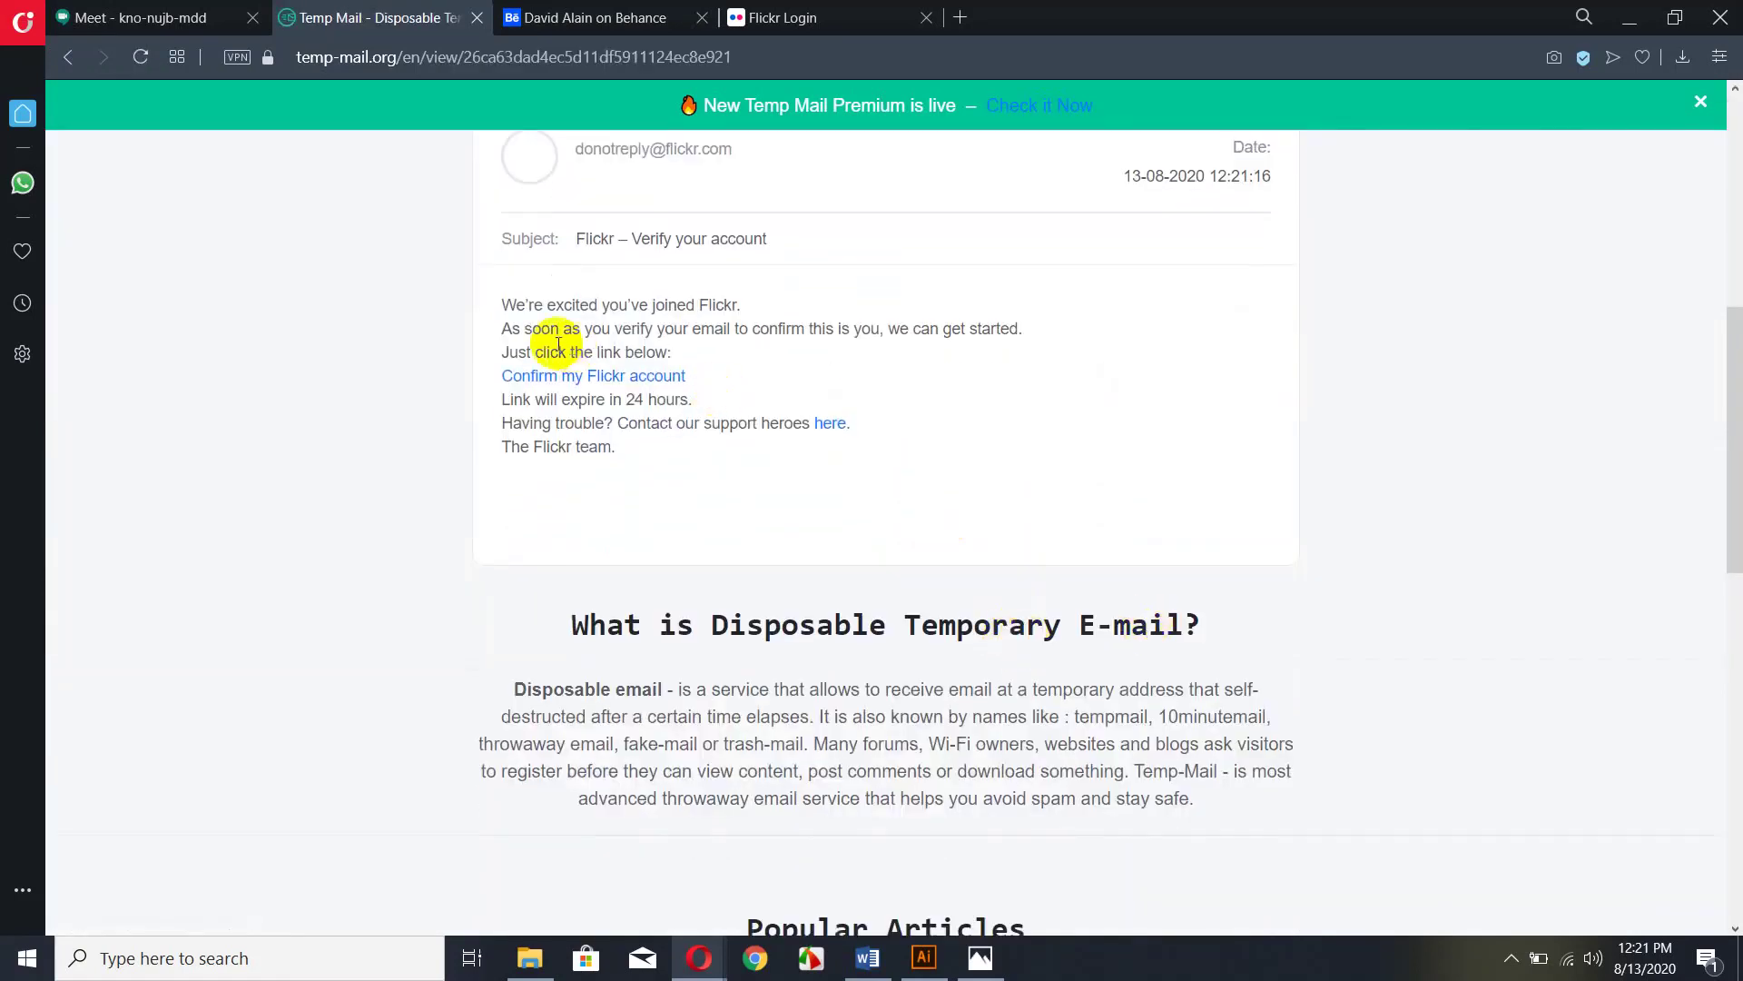
click(590, 377)
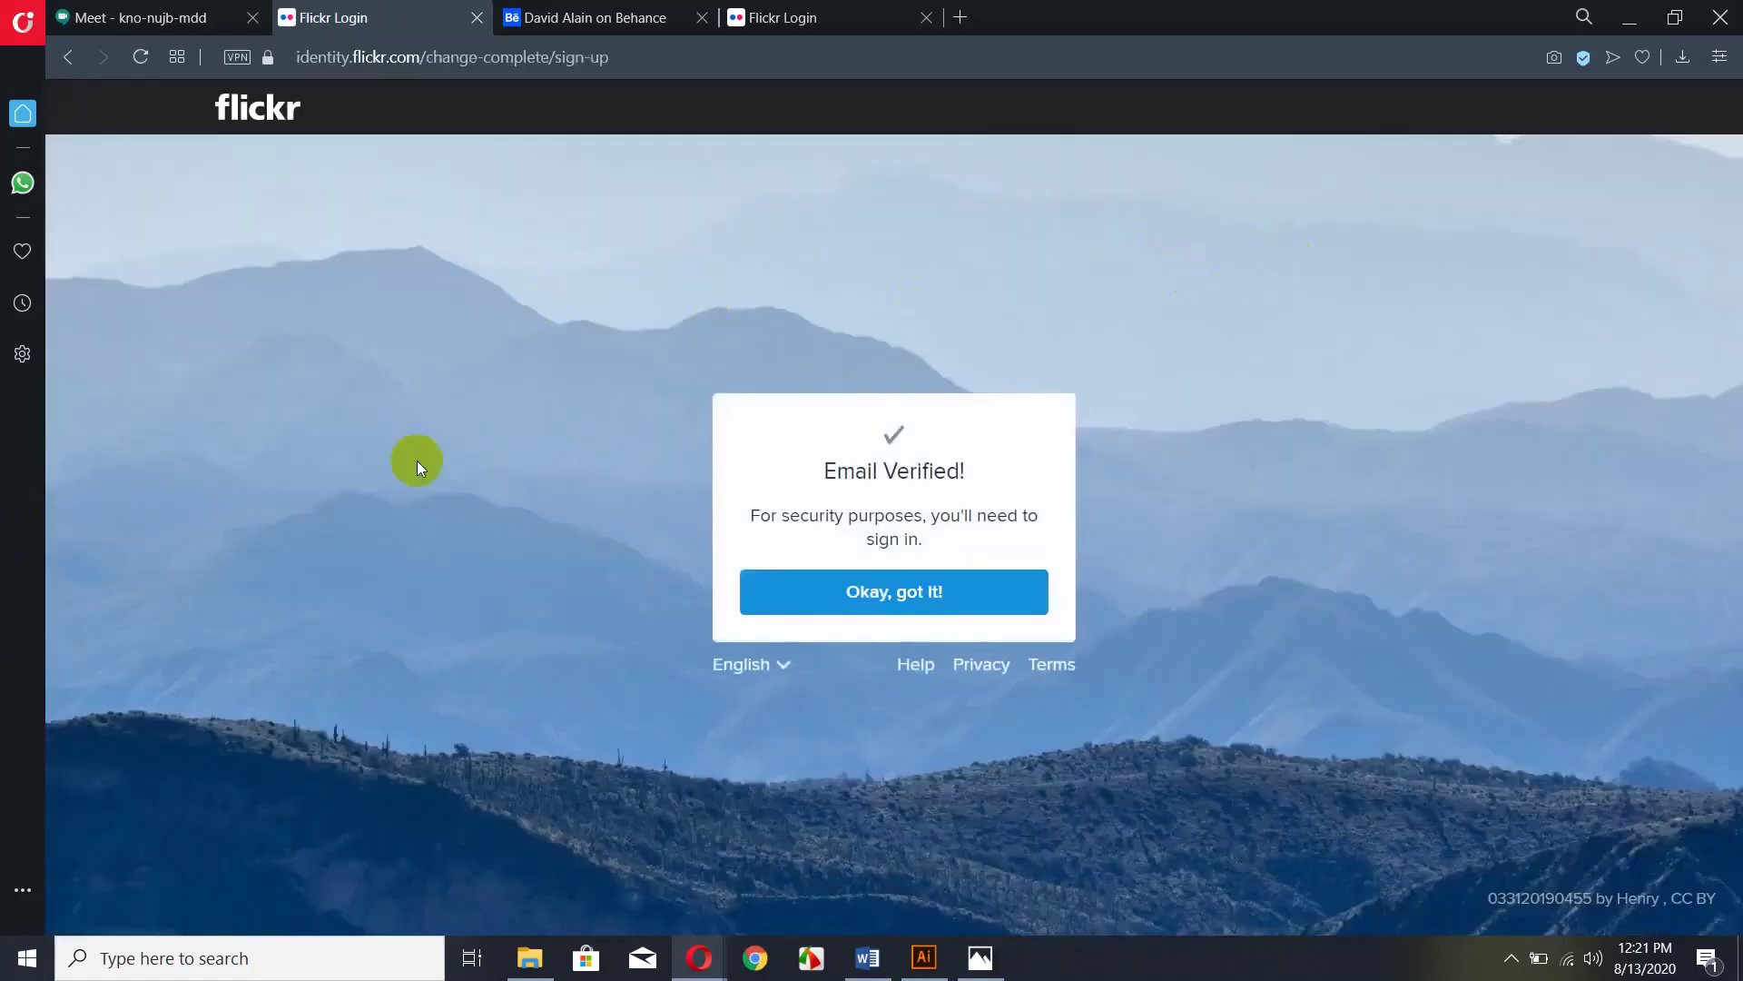
Step: Acknowledge the verification, sign in with the account password, then return to the Flickr Login tab
click(941, 595)
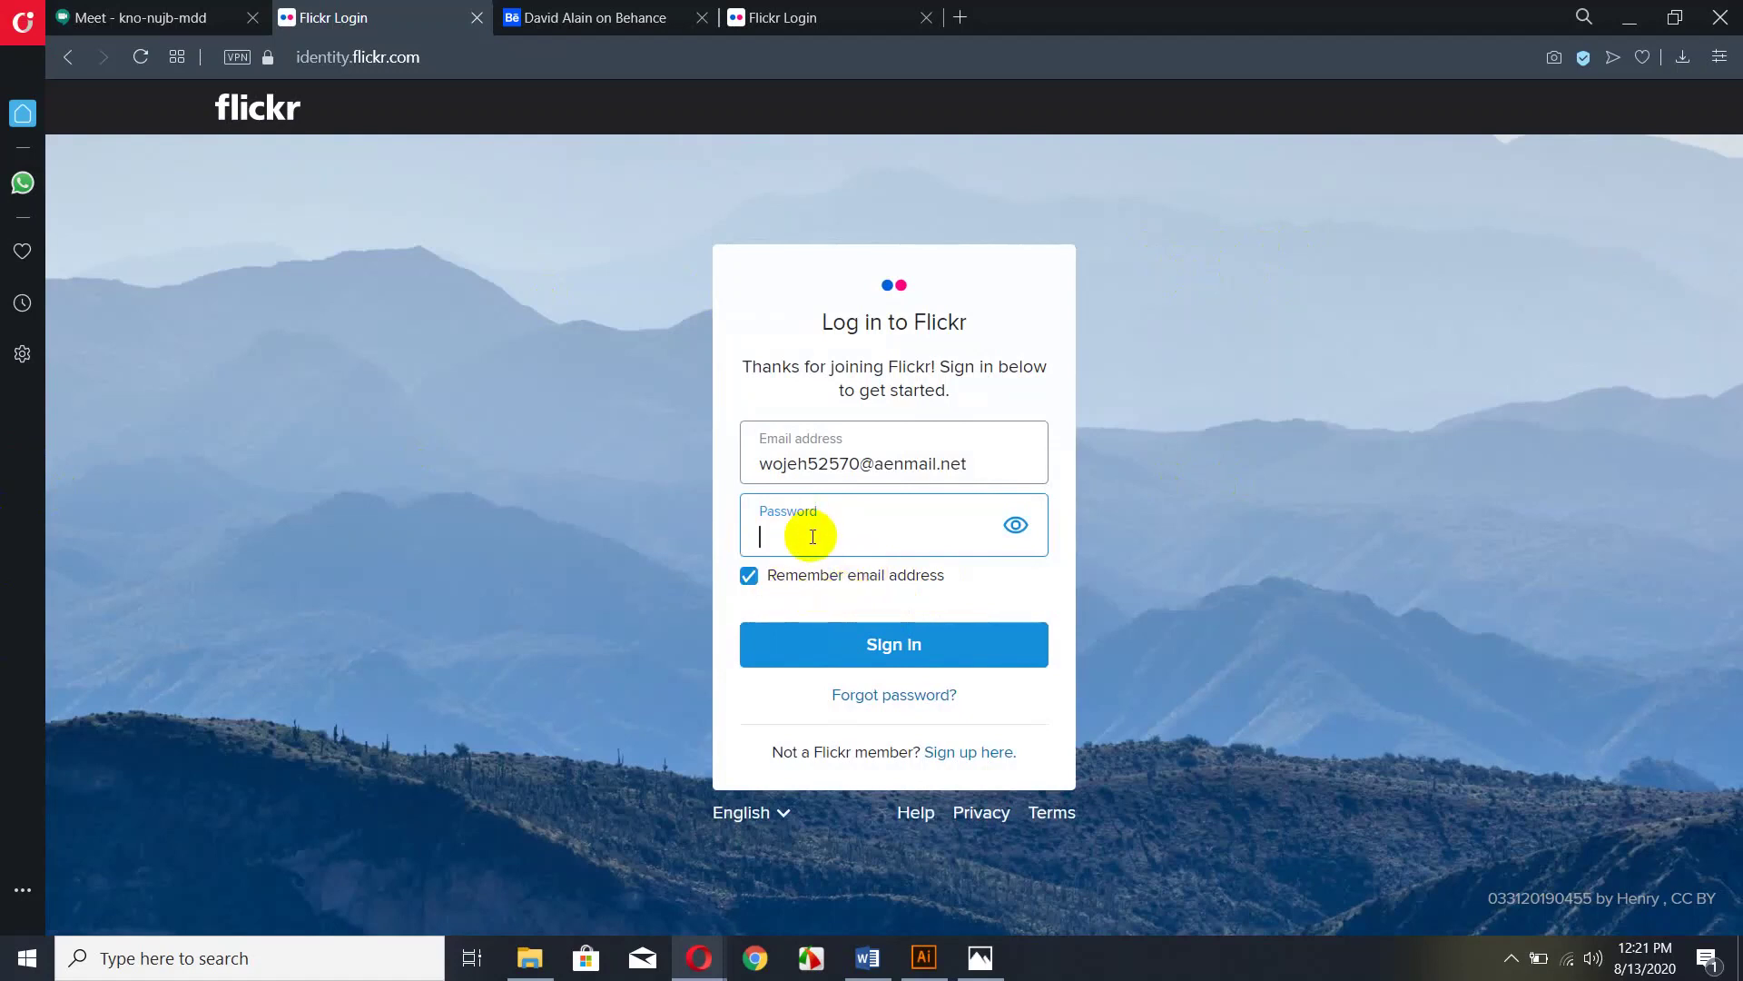
text(•••••••••••••••)
key(Return)
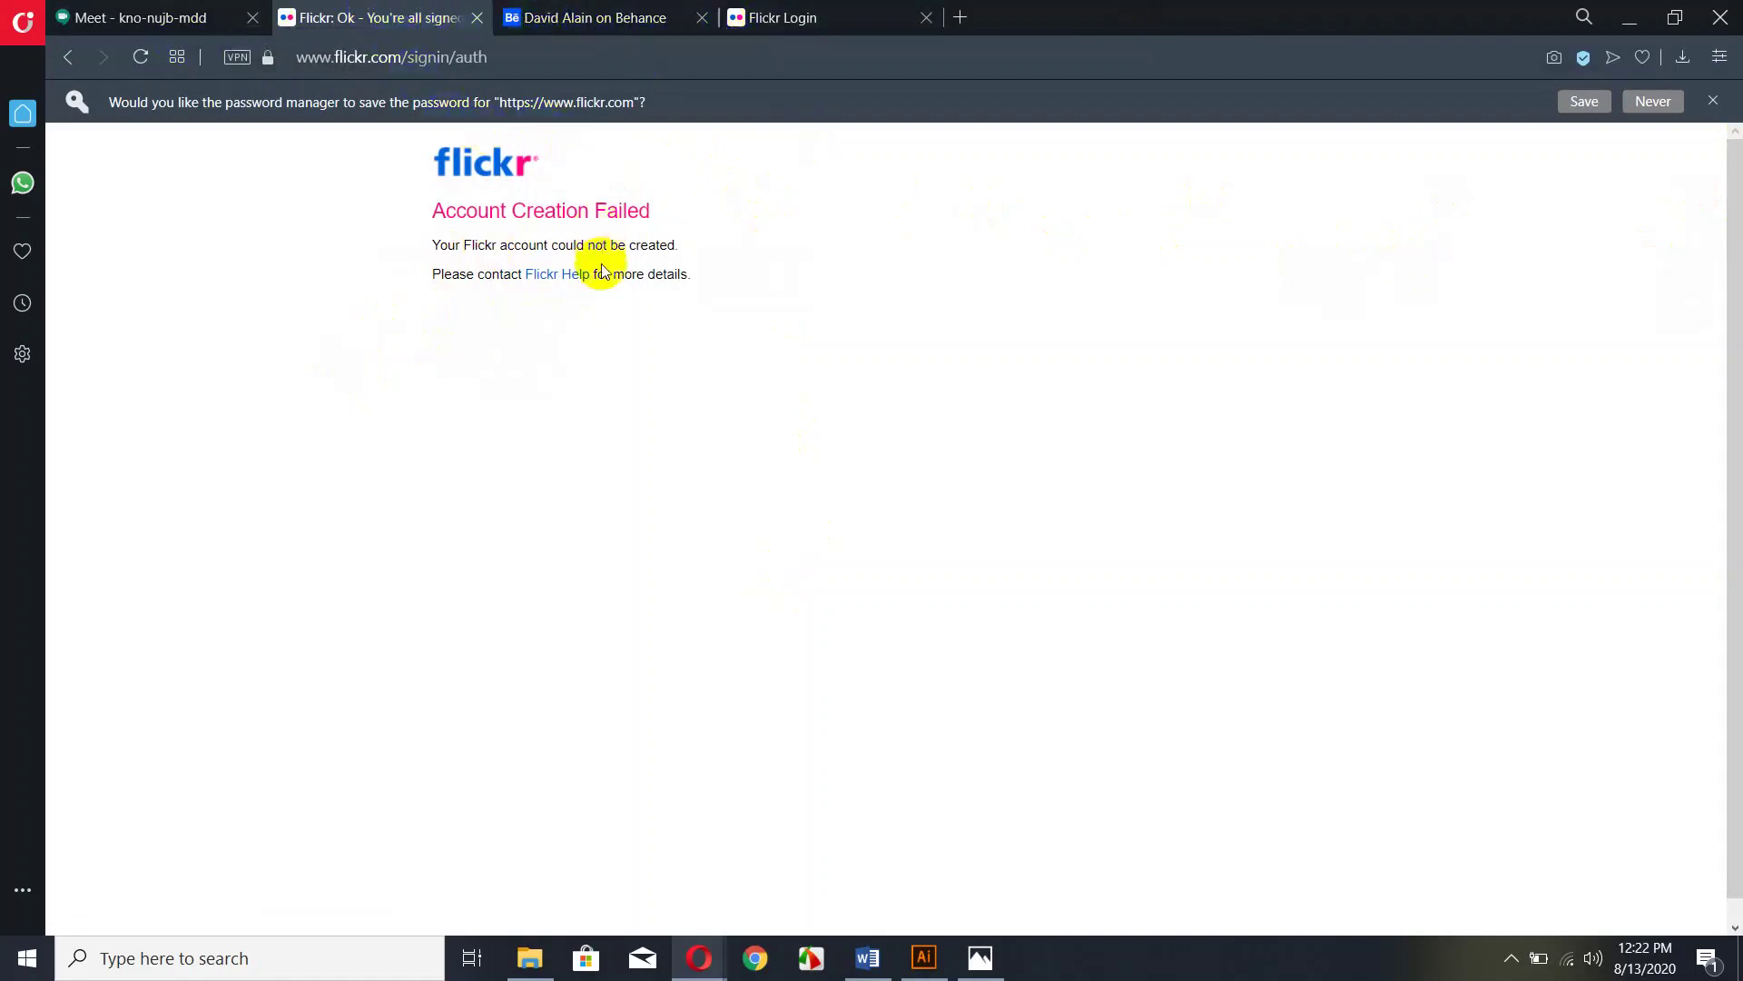
click(141, 58)
click(826, 25)
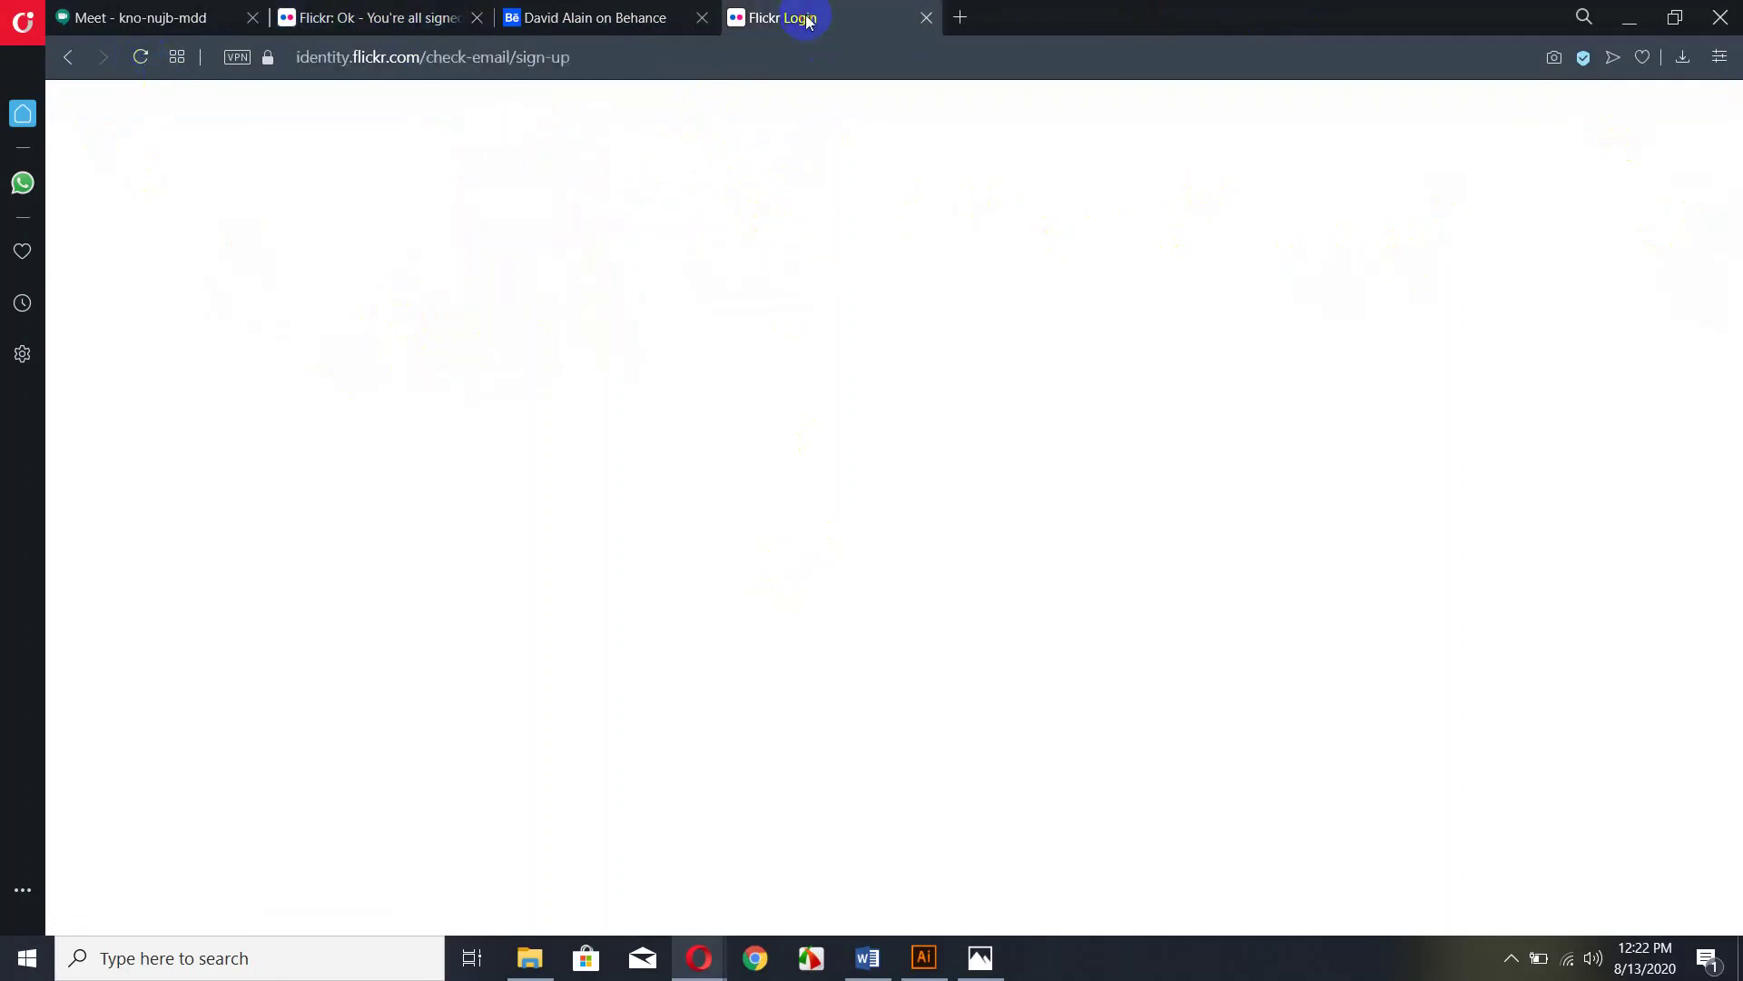